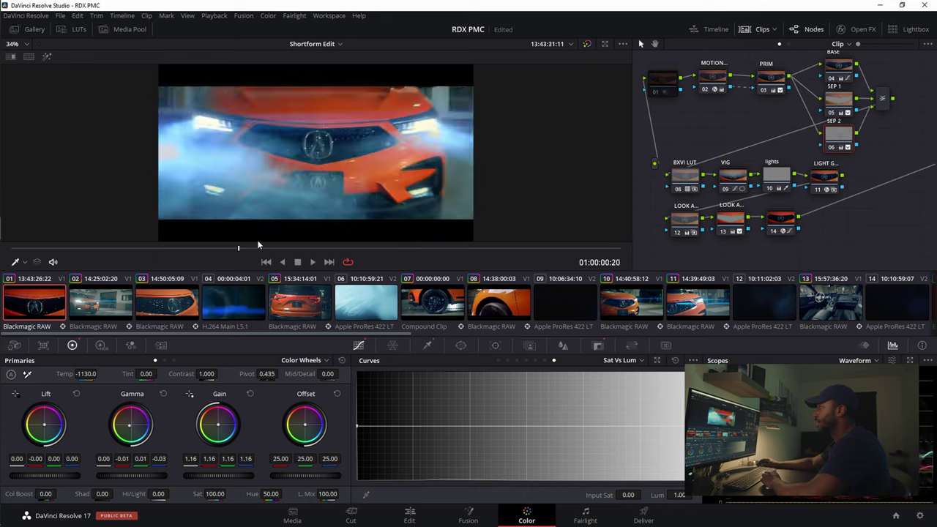
Step: Scrub clip 01 to the fogged orange SUV frame near 01:00:02:12
drag(258, 246, 444, 242)
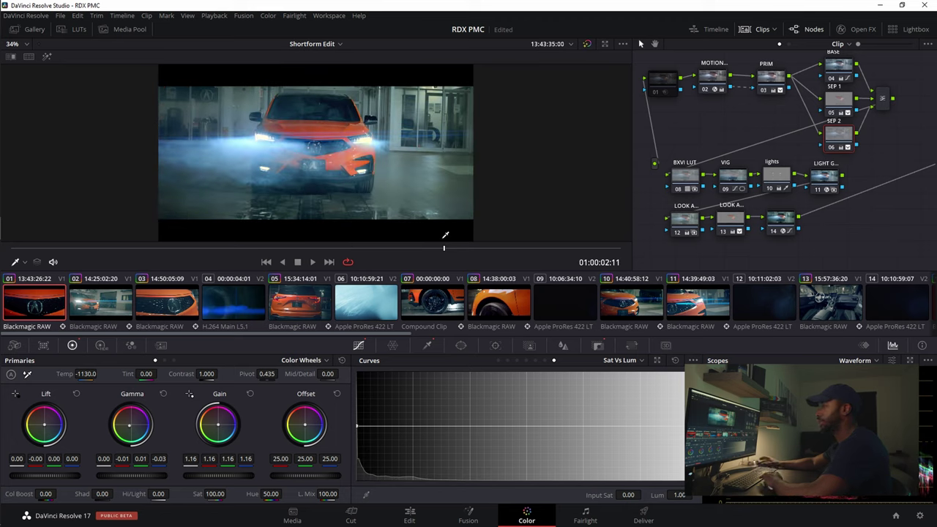
click(118, 309)
click(160, 315)
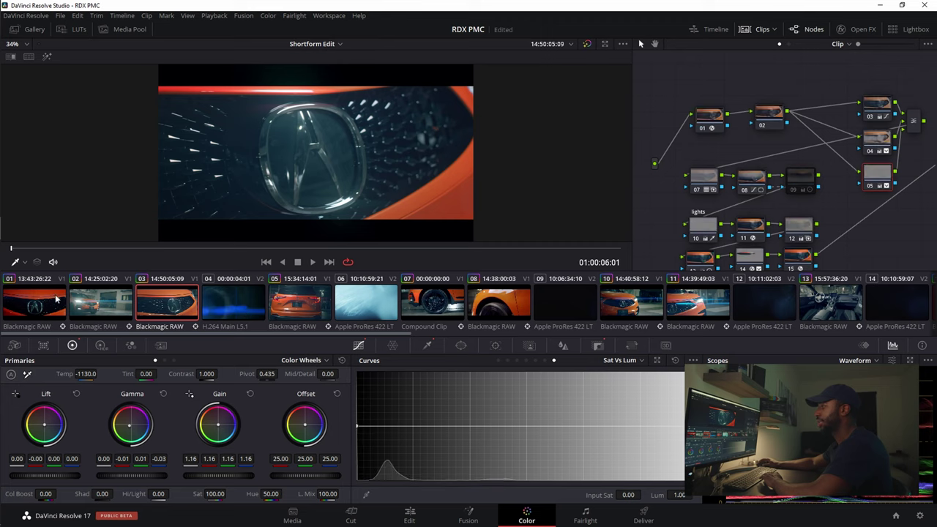
click(31, 306)
drag(132, 250, 440, 247)
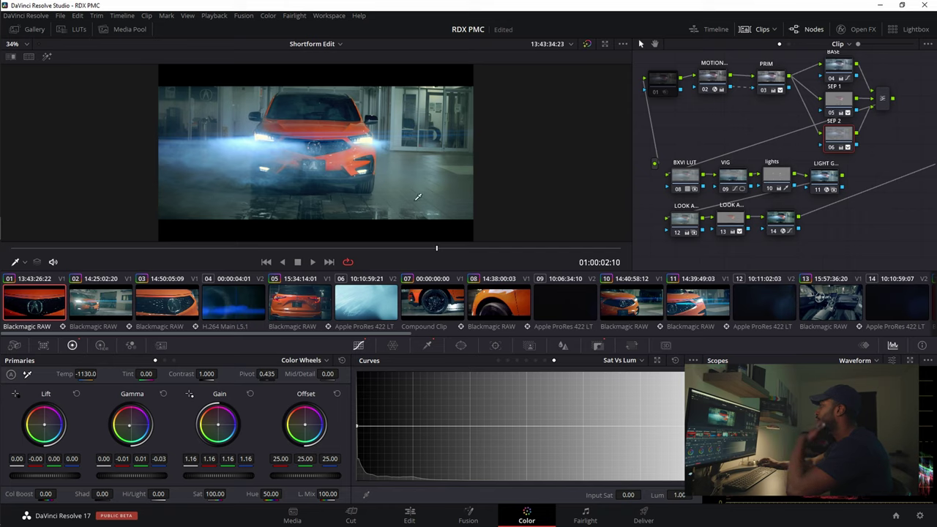
mouse_move(437, 251)
mouse_down()
mouse_move(477, 249)
mouse_move(438, 254)
mouse_move(449, 251)
mouse_up()
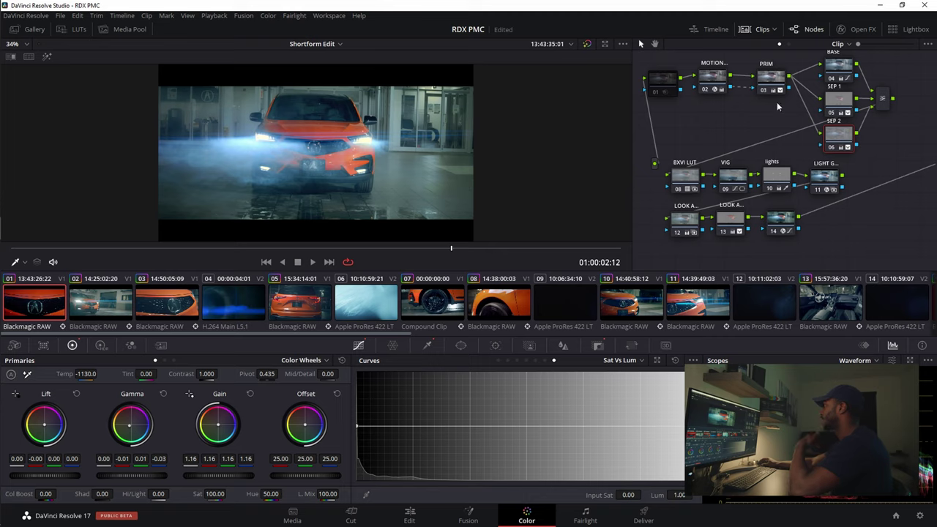
Step: Disable motion node 02 and play the fogged car shot up to Marker 1
scroll(909, 61, up, 2)
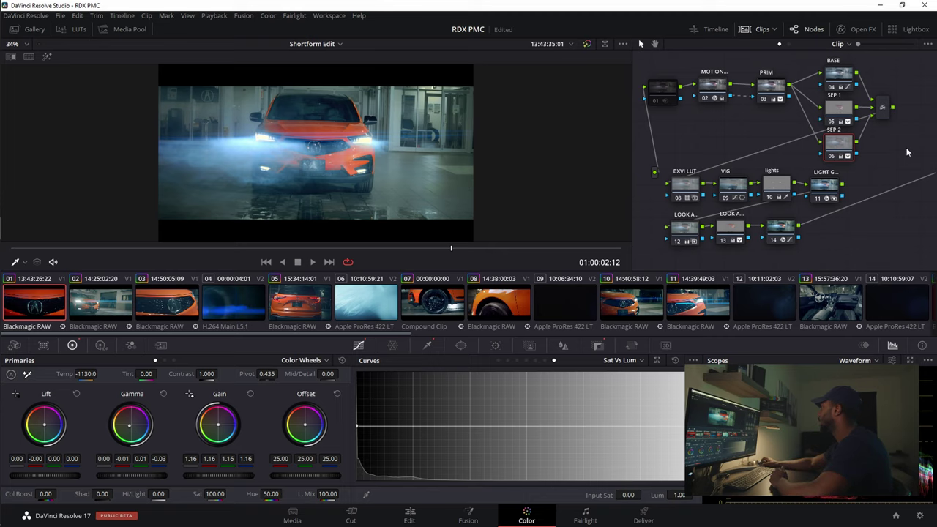
click(717, 91)
key(ctrl+d)
key(ctrl+d)
key(ctrl+d)
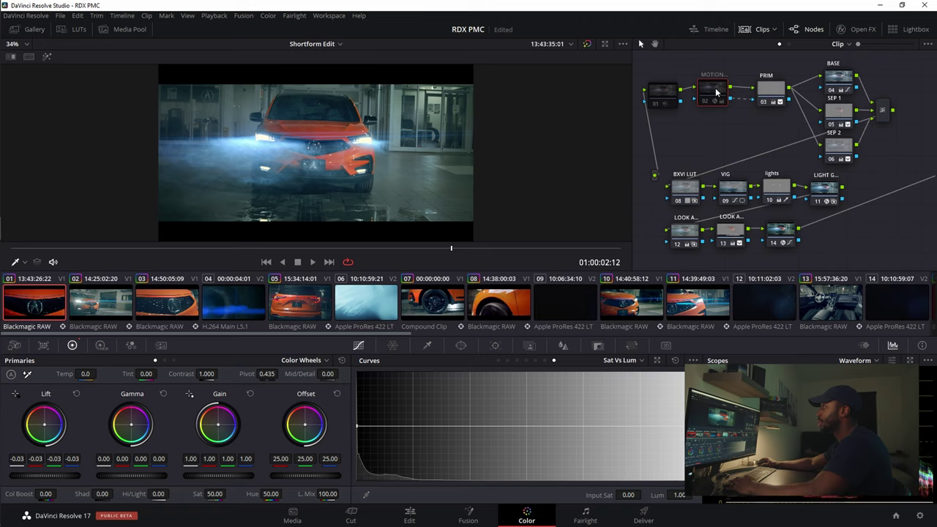
key(space)
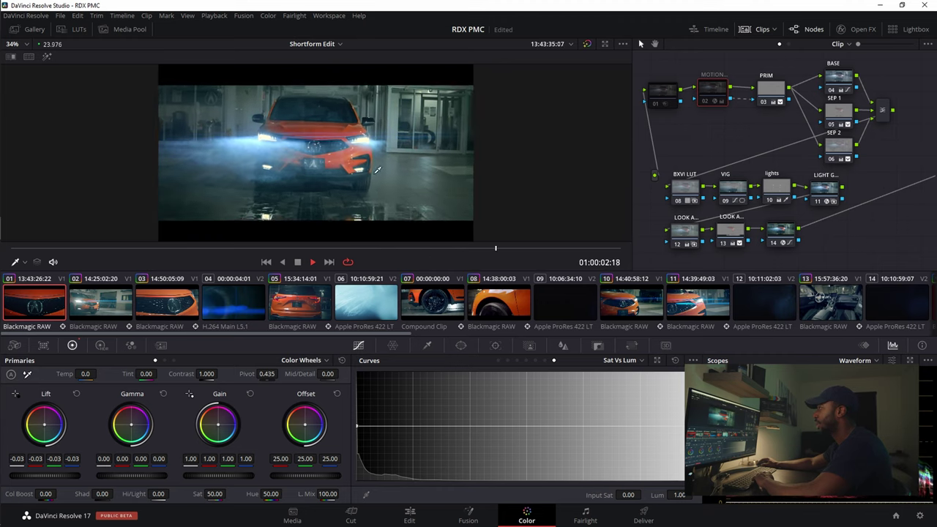
key(space)
Step: Replay the shot full screen without node 02, then park on a later fogged frame
key(m)
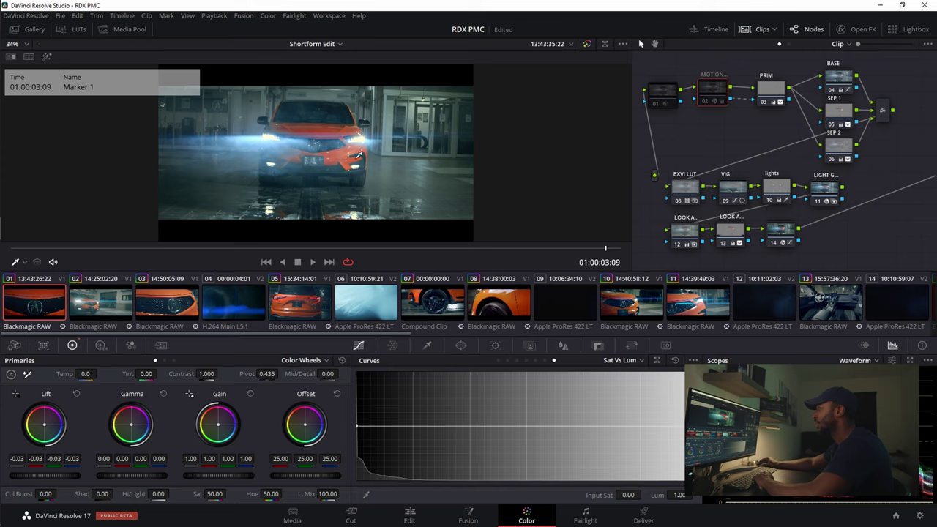
key(space)
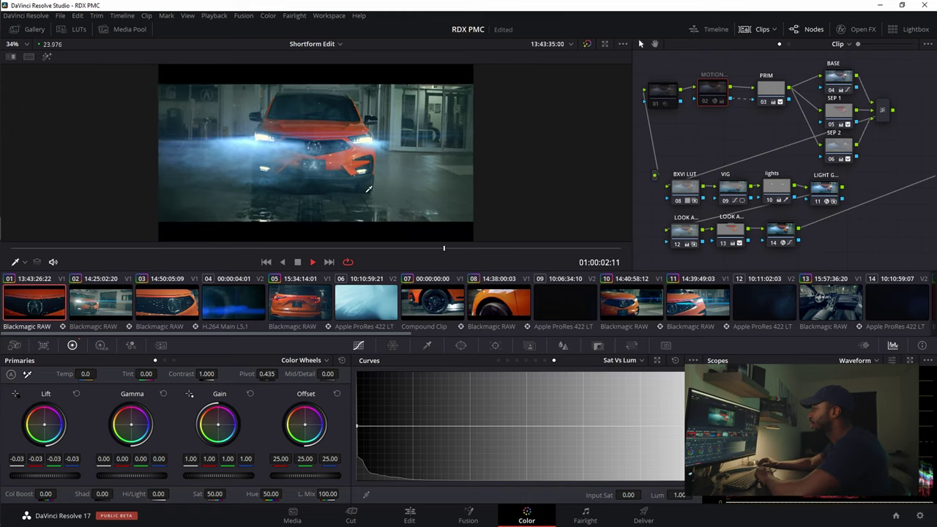
key(space)
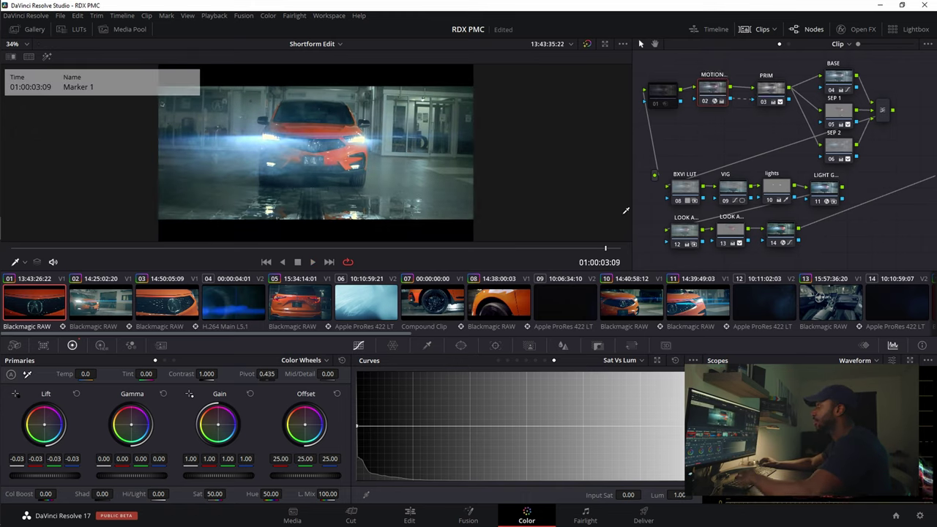
key(space)
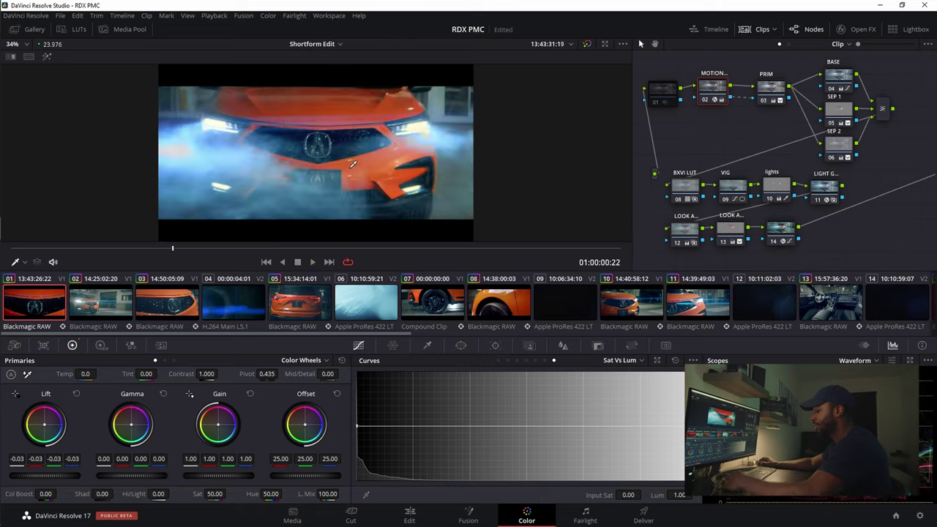
key(shift+f)
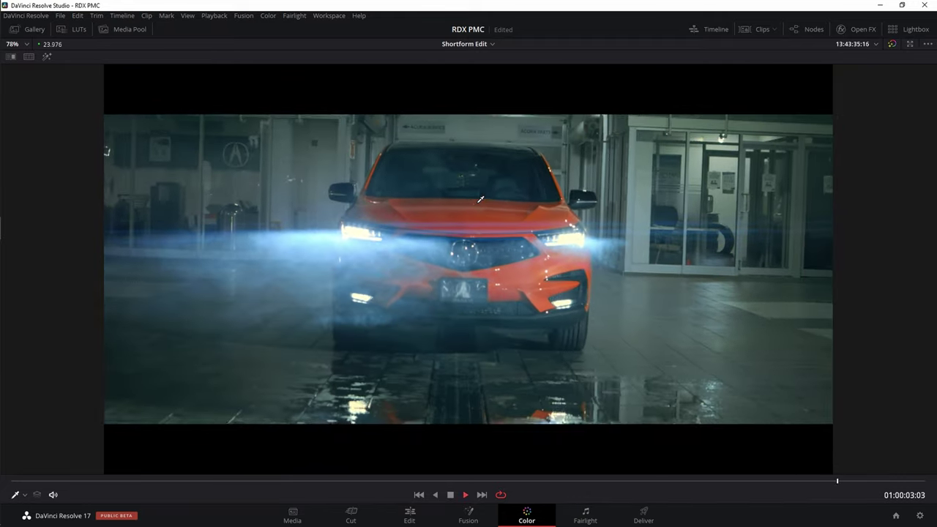
key(space)
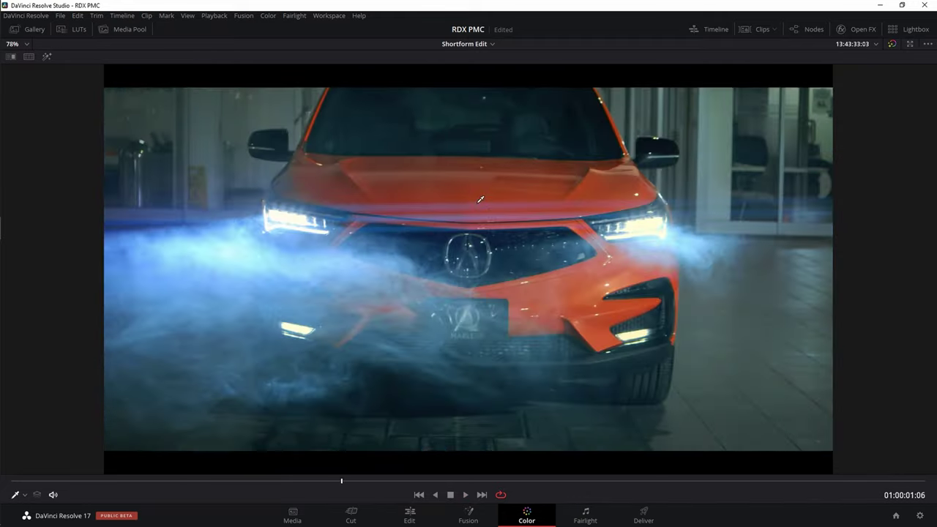
key(shift+f)
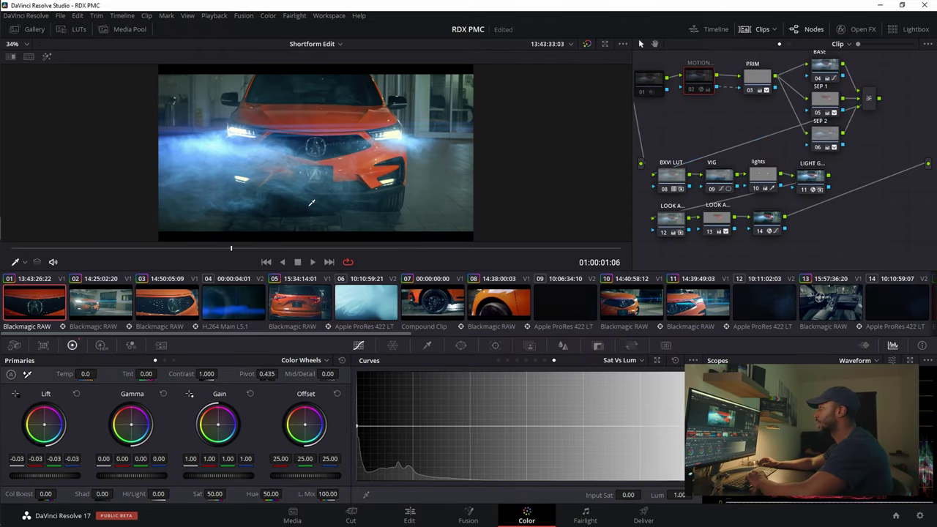
drag(476, 249, 490, 250)
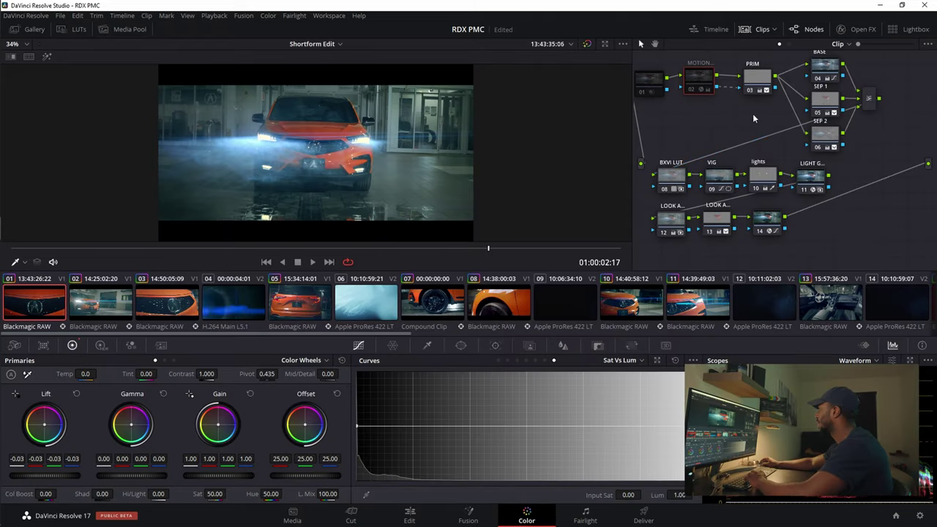
Step: Select nodes 04, 05, 06 and 11 and leave them disabled after comparing
click(763, 85)
drag(892, 63, 829, 141)
key(ctrl+d)
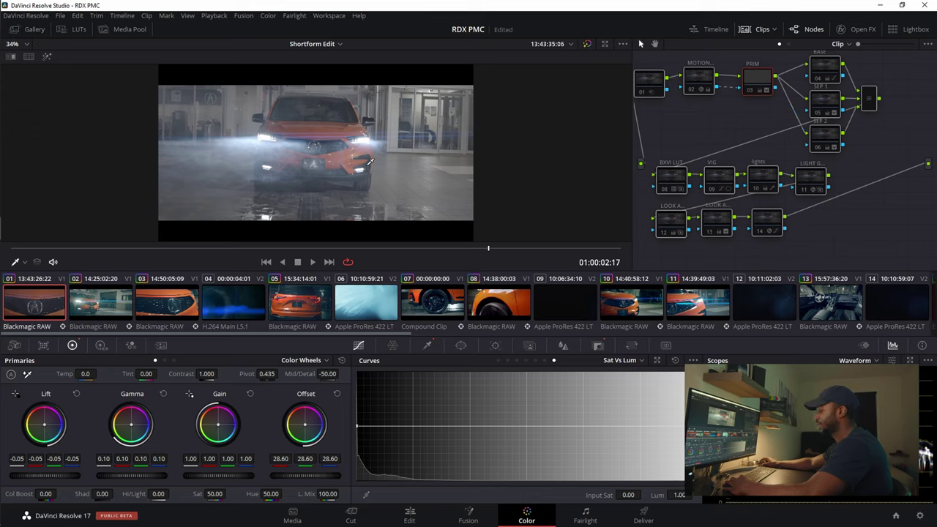
key(ctrl+d)
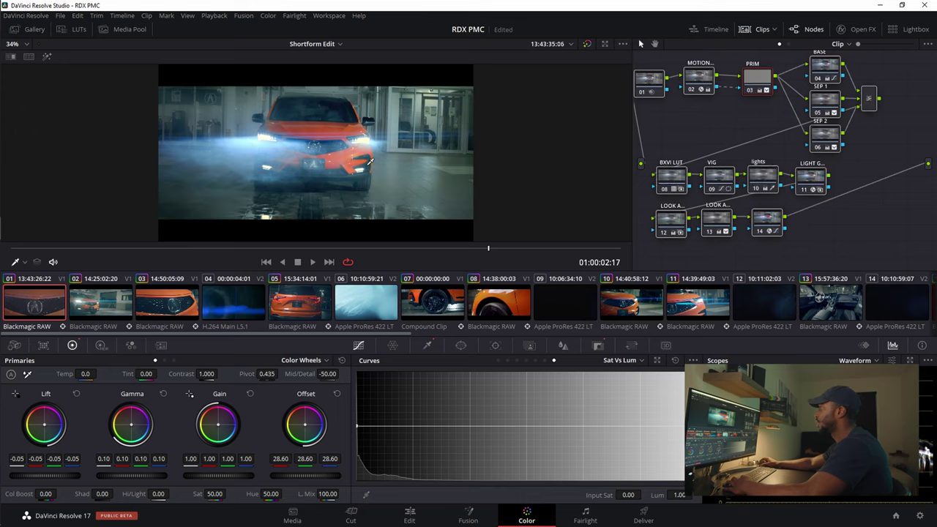
key(ctrl+d)
key(ctrl+d)
key(ctrl+d)
key(ctrl+d)
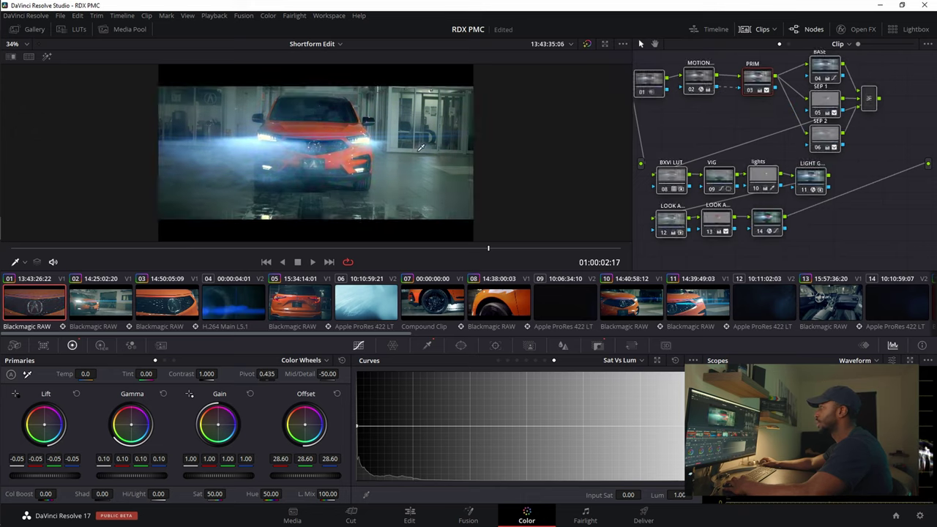
key(ctrl+d)
key(ctrl+d)
key(ctrl+d)
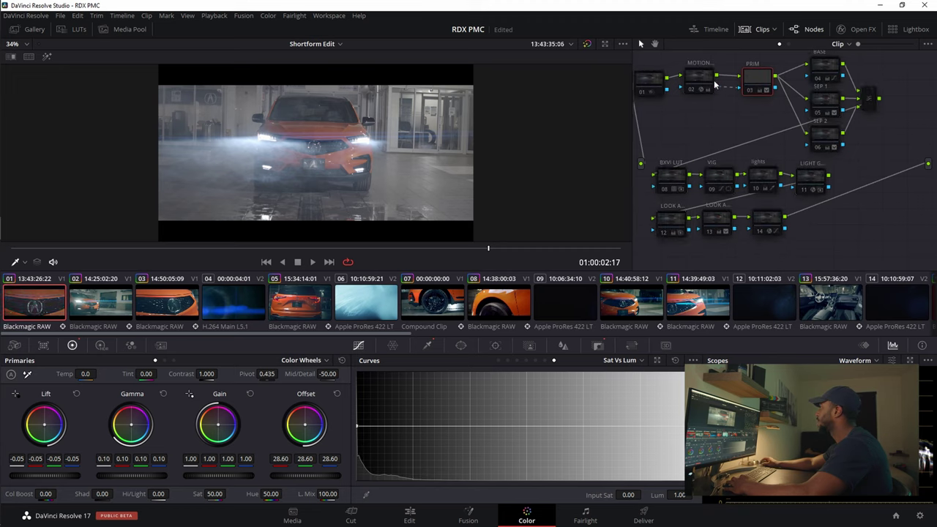
Step: Make the PRIM node active, then inspect node 04's settings
click(760, 86)
mouse_move(759, 83)
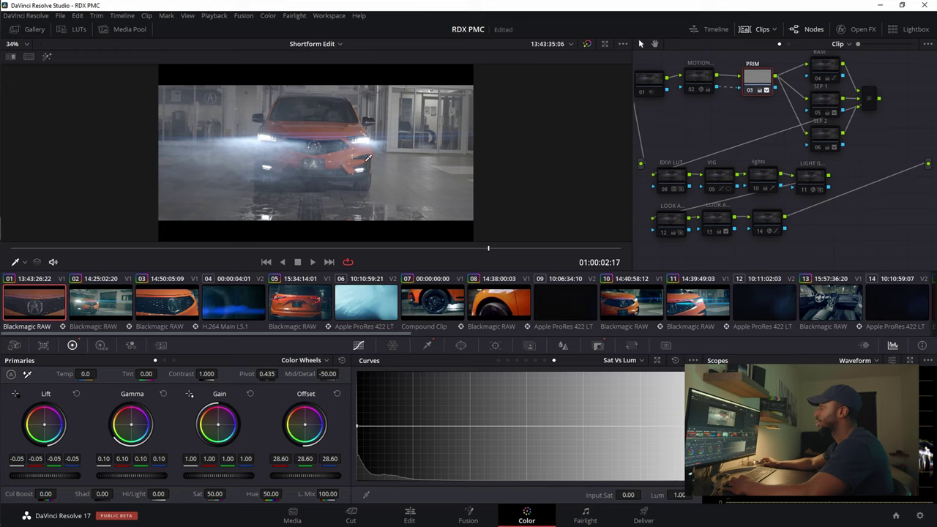
scroll(393, 106, down, 1)
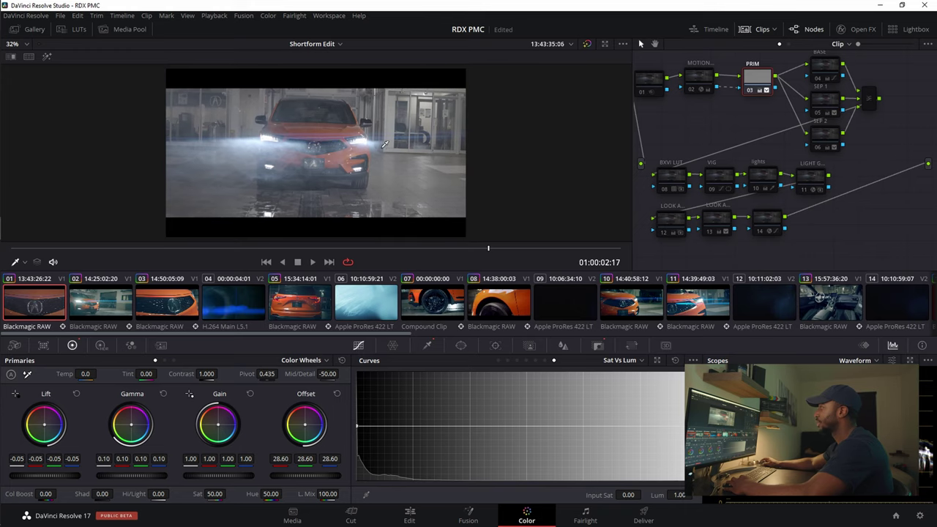
click(819, 77)
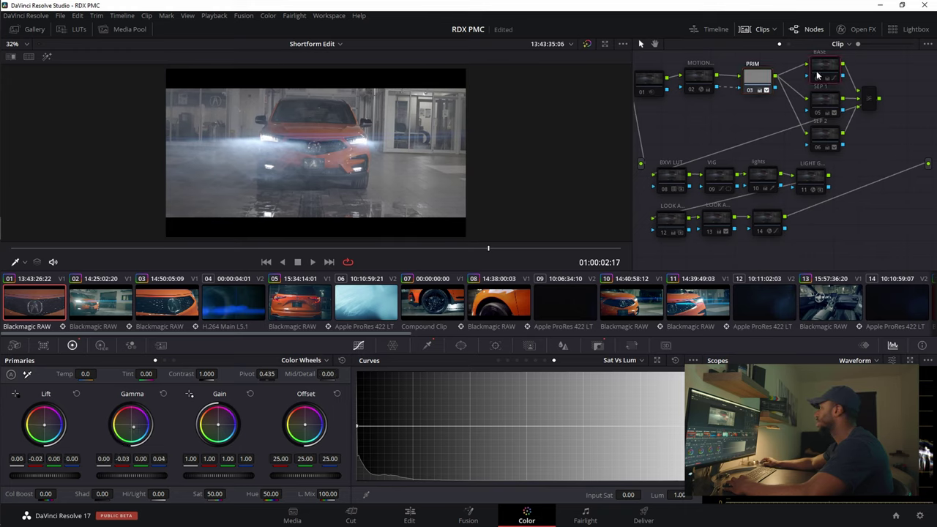
click(703, 82)
key(ctrl+d)
key(ctrl+d)
key(ctrl+d)
key(ctrl+d)
key(ctrl+d)
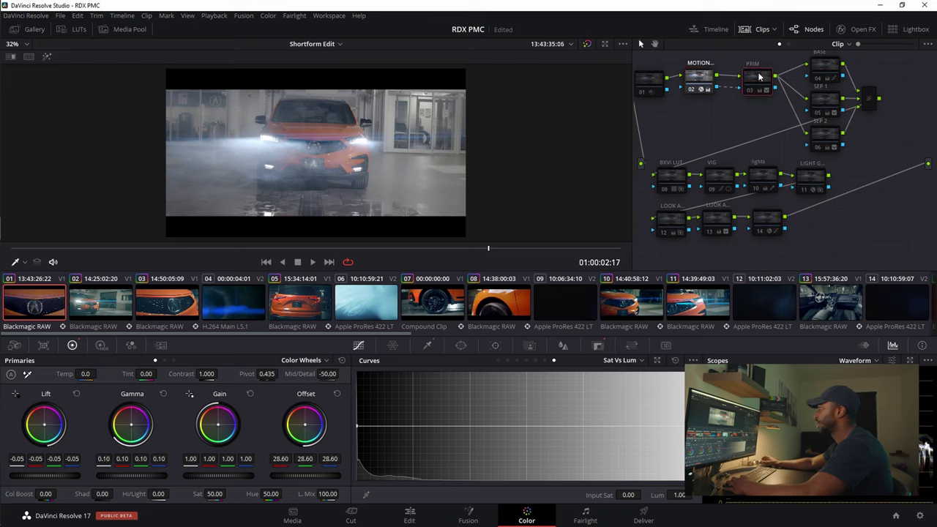
click(827, 71)
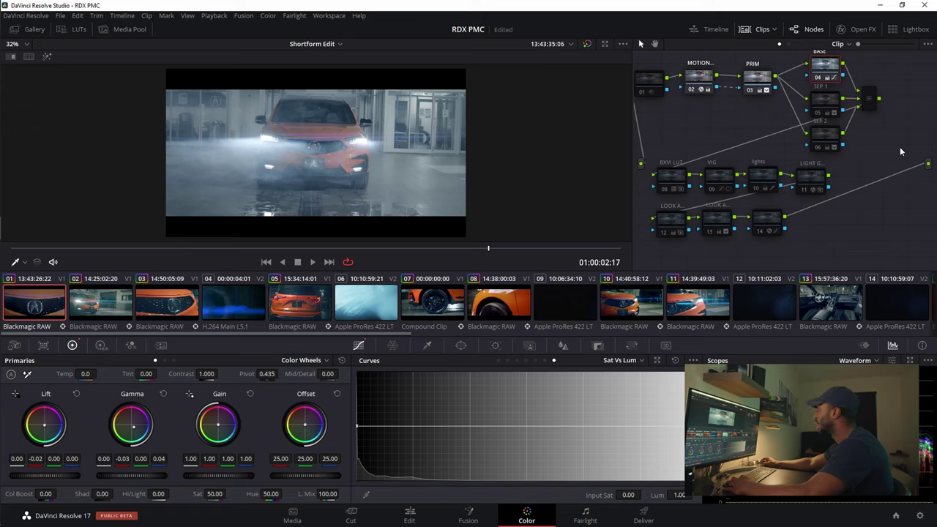
click(830, 106)
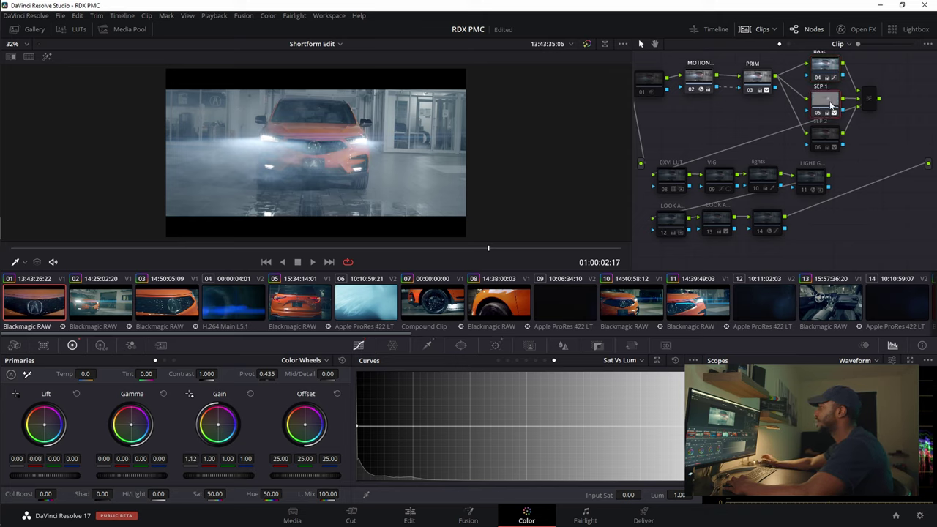
key(ctrl+d)
key(ctrl+d)
key(ctrl+d)
key(ctrl+d)
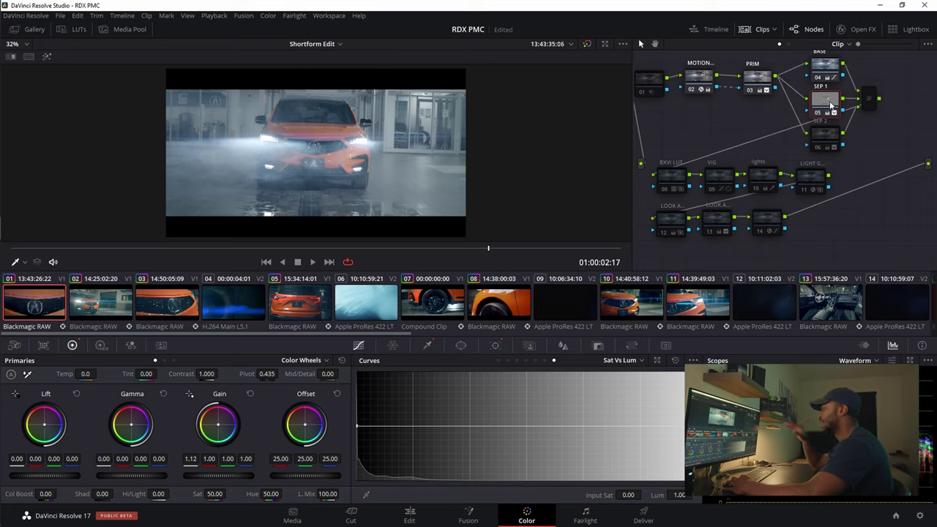
scroll(820, 71, up, 1)
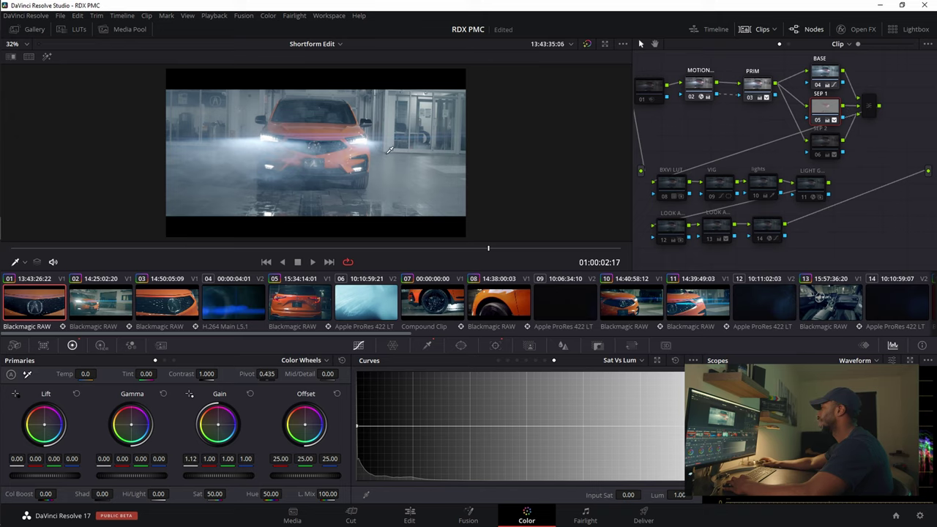
click(835, 150)
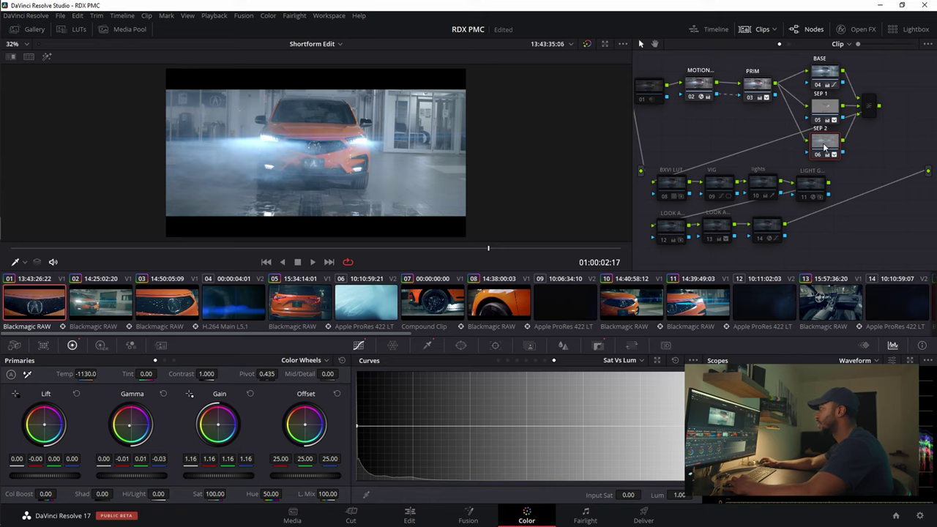
click(829, 110)
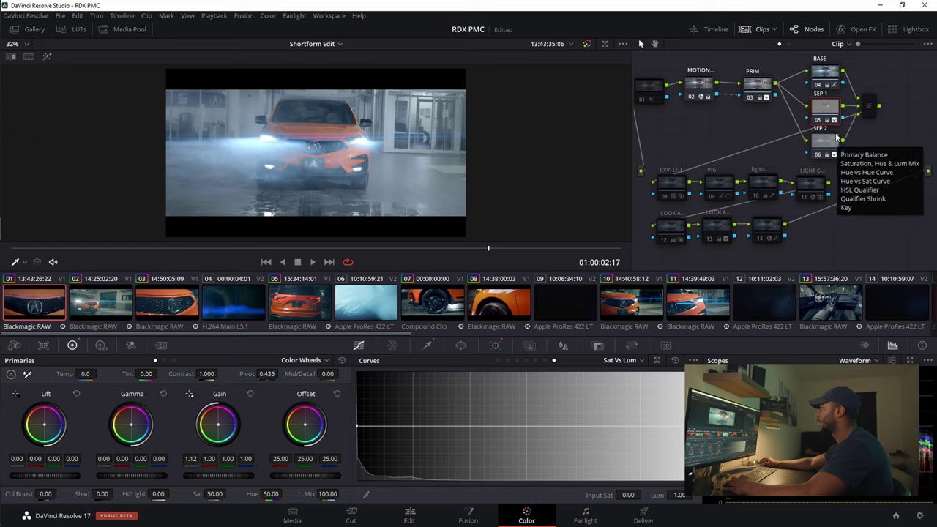
scroll(818, 123, up, 1)
scroll(819, 99, down, 1)
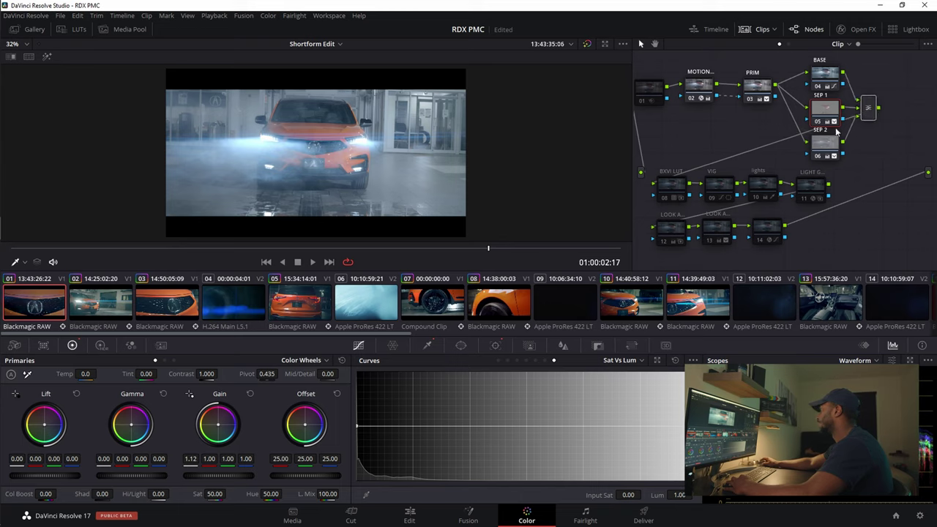
Step: Check the BXVI LUT node, enable the VIG vignette, and compare the lights node on and off
click(673, 195)
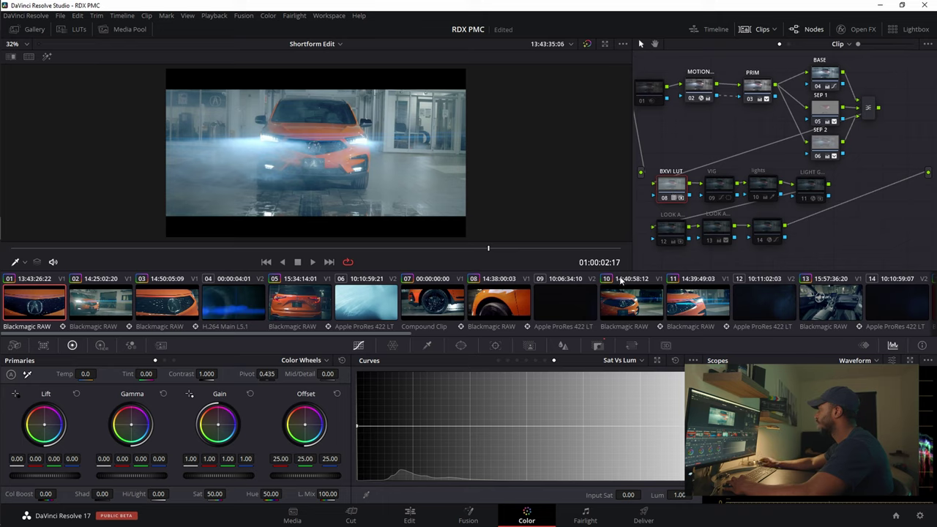
click(720, 186)
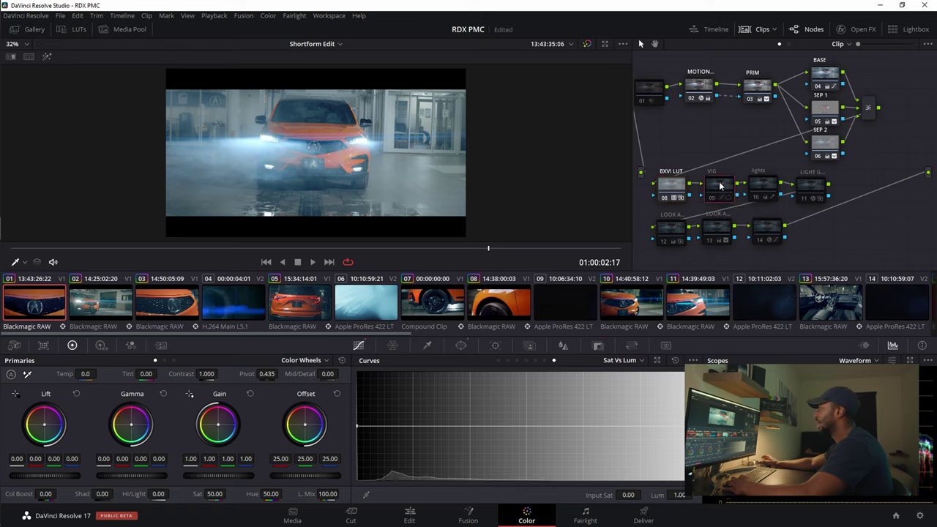
key(ctrl+d)
key(ctrl+d)
key(ctrl+d)
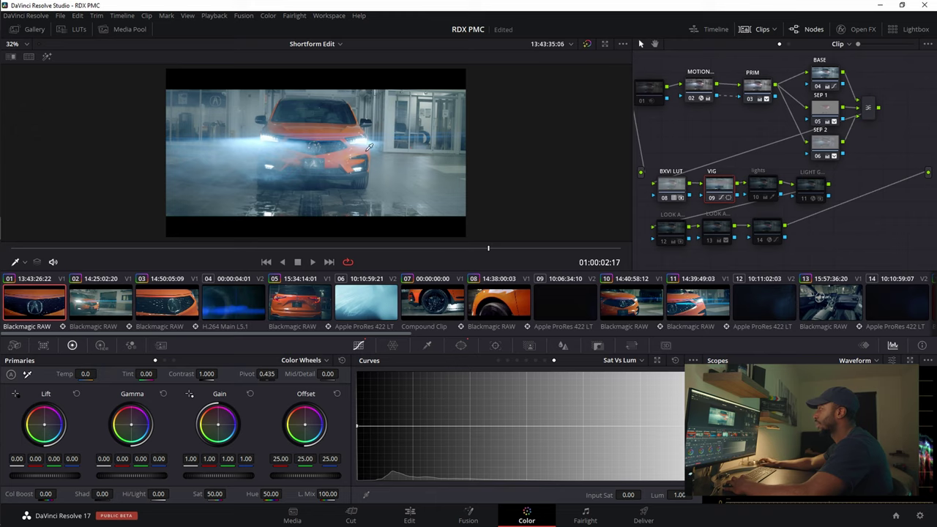
click(772, 191)
key(ctrl+d)
key(ctrl+d)
key(ctrl+d)
key(ctrl+d)
key(ctrl+d)
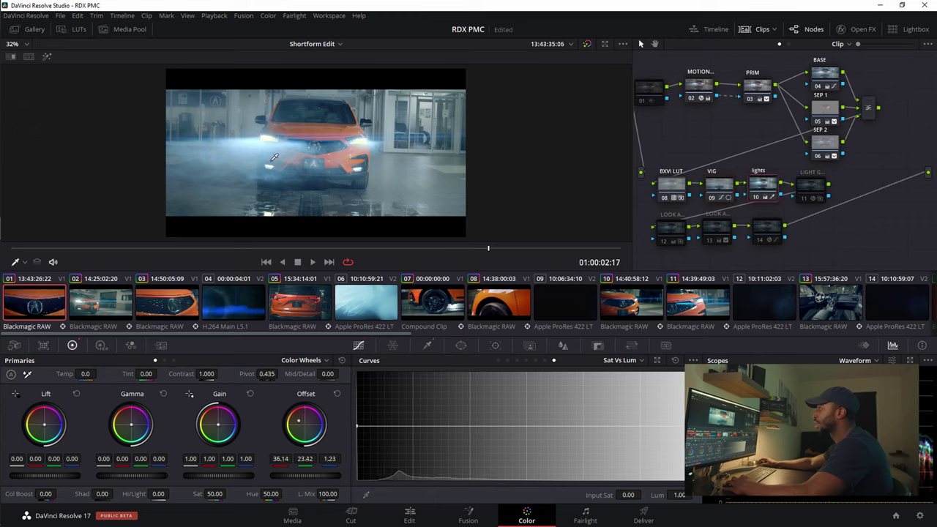
click(820, 188)
key(ctrl+d)
key(ctrl+d)
key(ctrl+d)
key(ctrl+d)
key(ctrl+d)
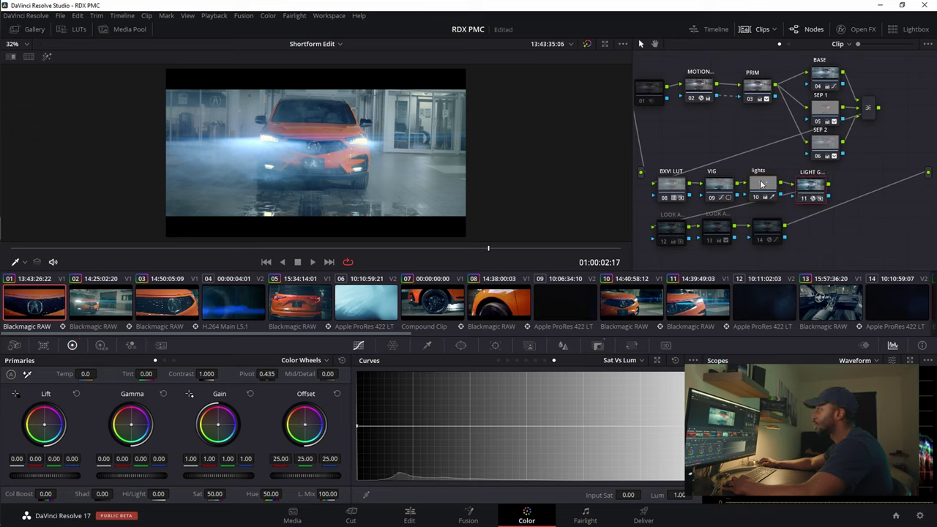
Step: Switch on look nodes 12 and 13 and node 14, comparing node 14 off and on
click(667, 234)
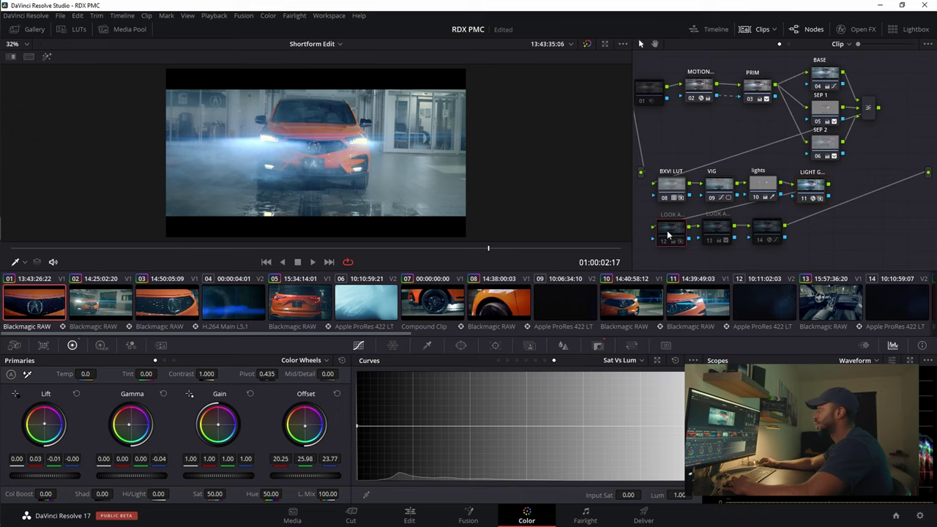
key(ctrl+d)
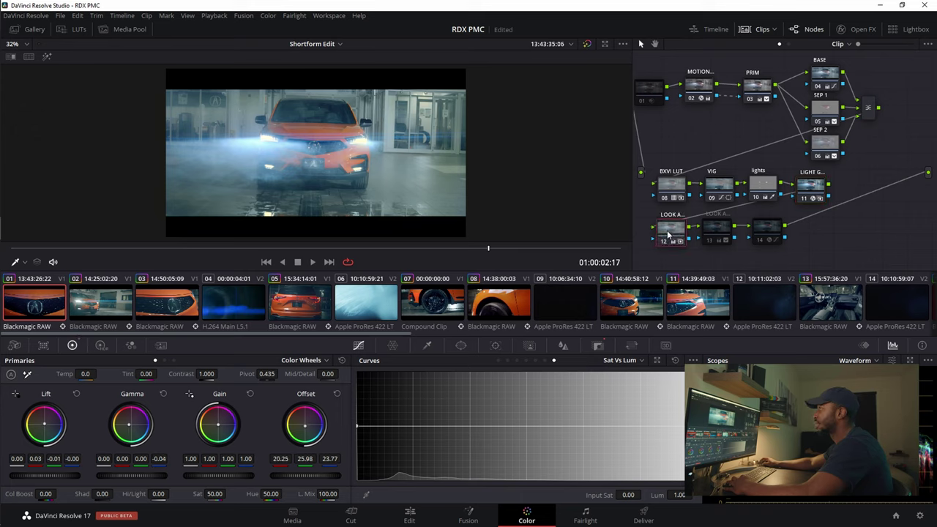
click(720, 234)
key(ctrl+d)
click(769, 232)
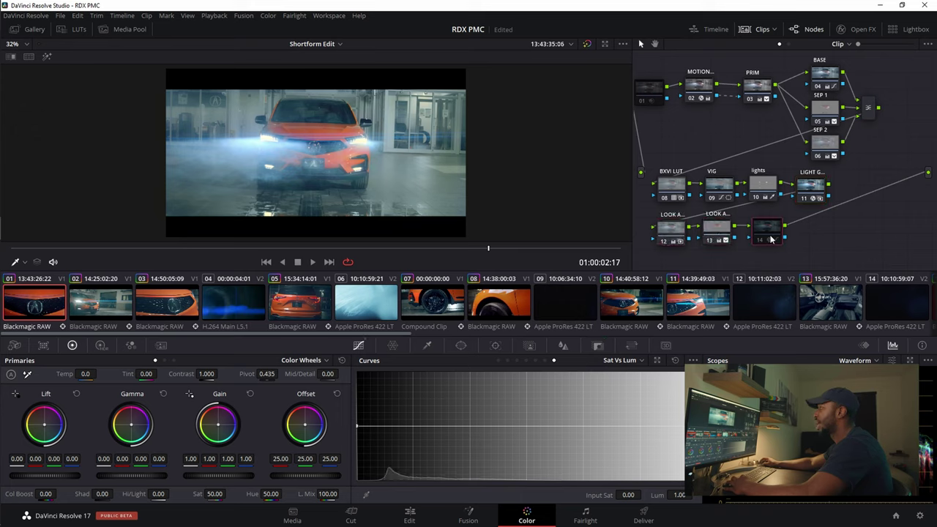
key(ctrl+d)
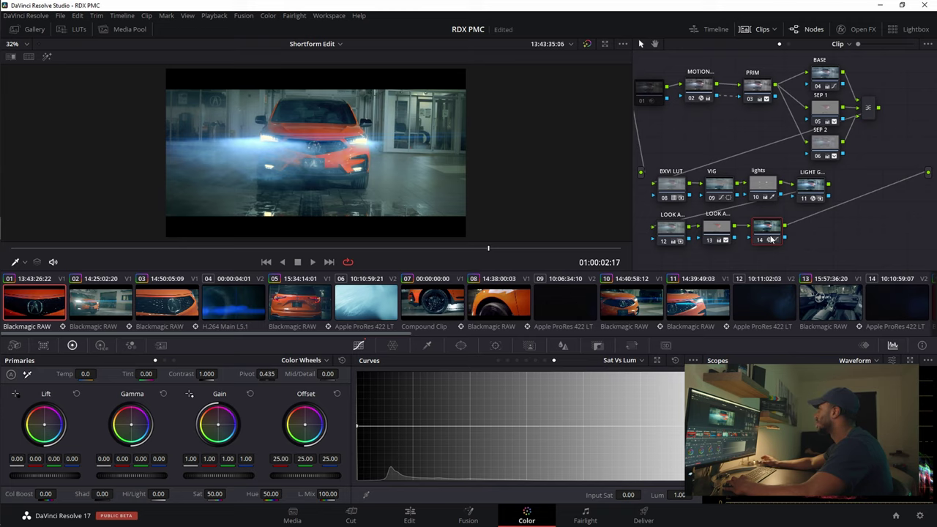
key(ctrl+d)
key(ctrl+d)
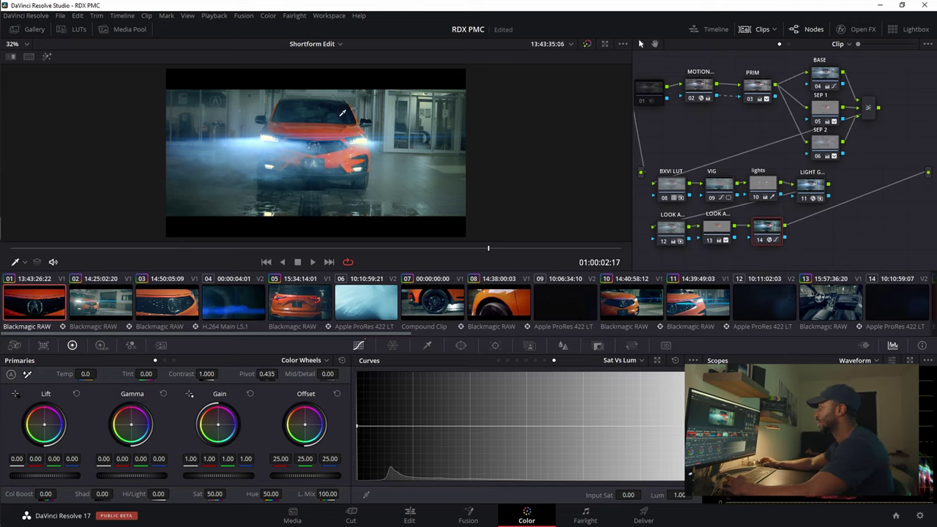
Step: Bypass the entire grade to show the ungraded foggy shot
scroll(756, 171, up, 1)
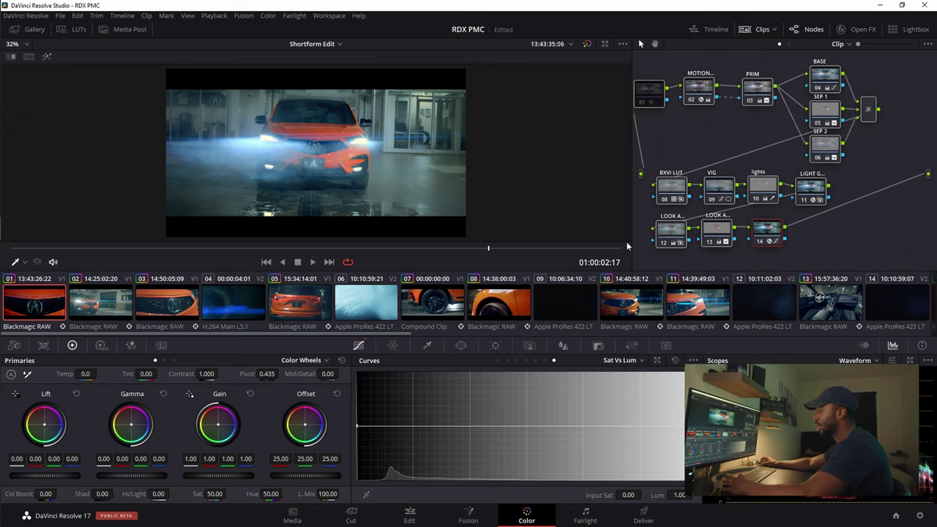
key(alt+d)
drag(795, 142, 814, 150)
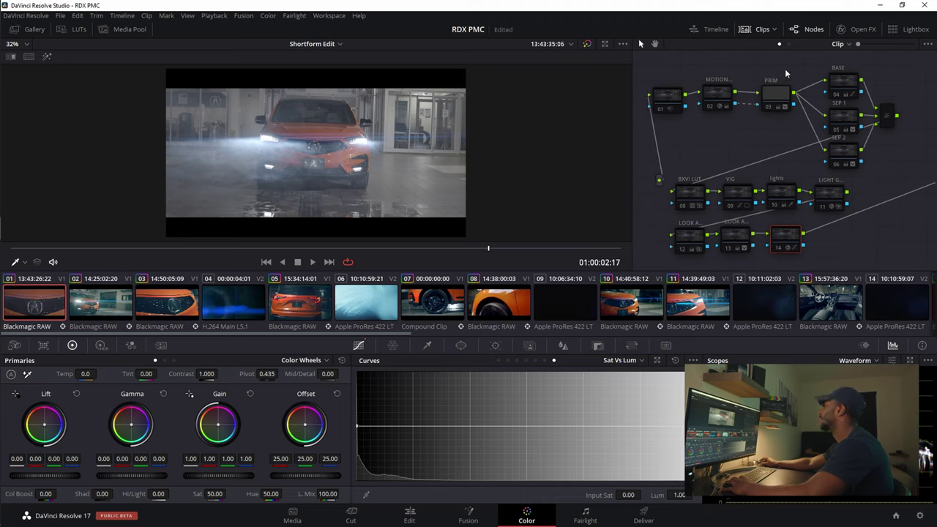
Step: Re-enable the MOTION and PRIM nodes and make MOTION the current node
drag(788, 83, 702, 117)
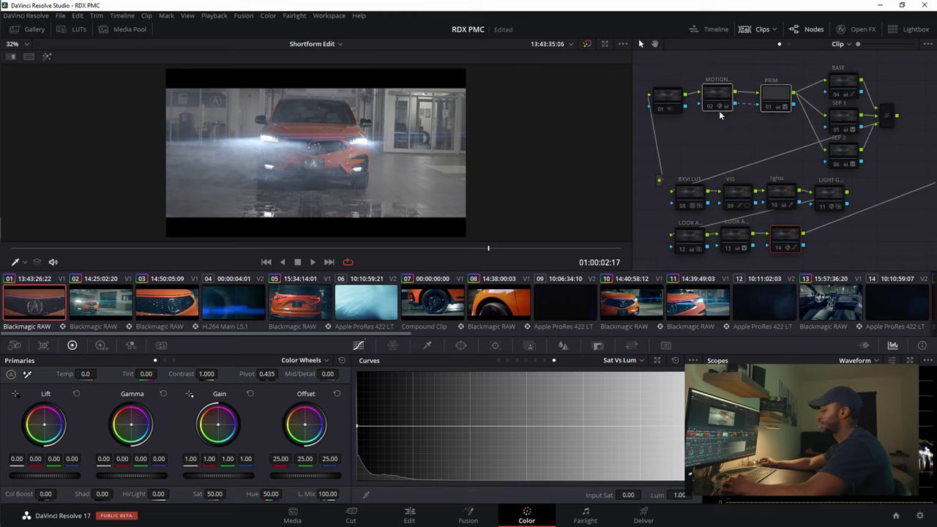
key(ctrl+d)
click(718, 95)
drag(44, 475, 40, 475)
Step: Play the shot back from its start and park the playhead near 01:00:02:14
key(j)
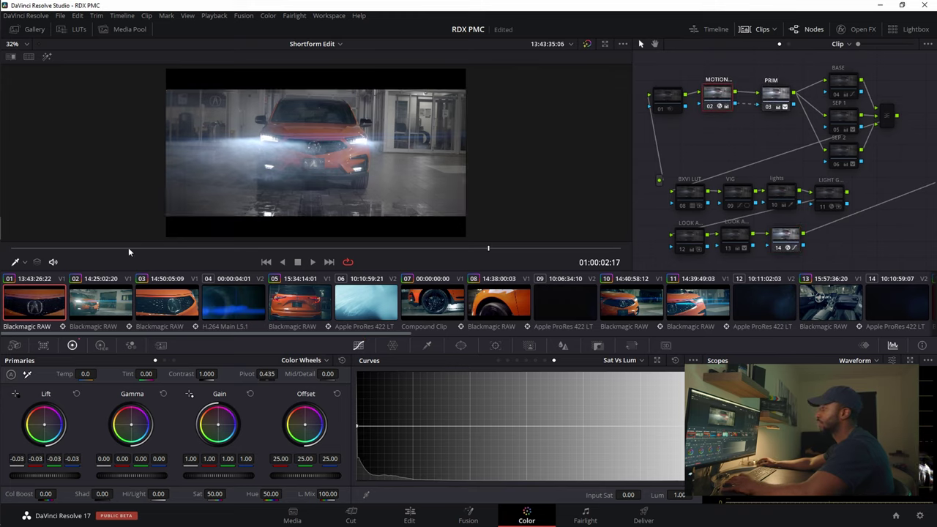
key(l)
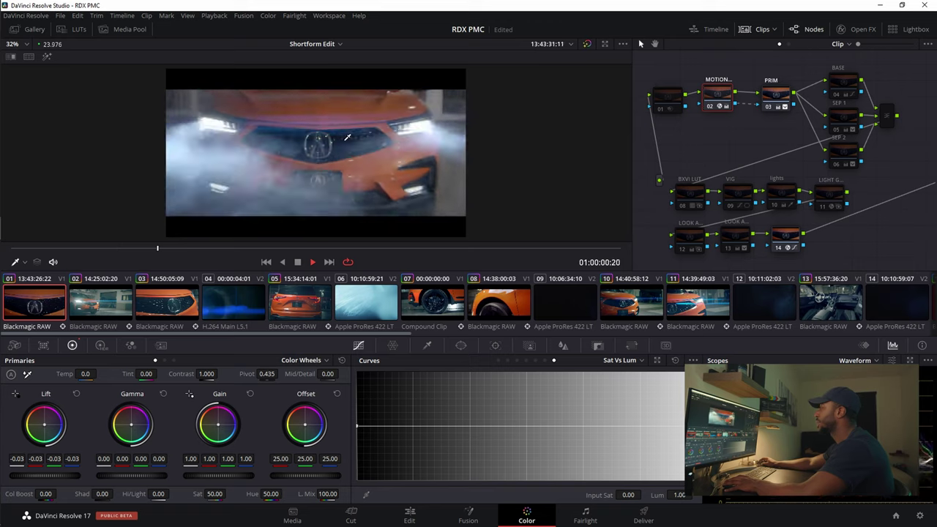
key(k)
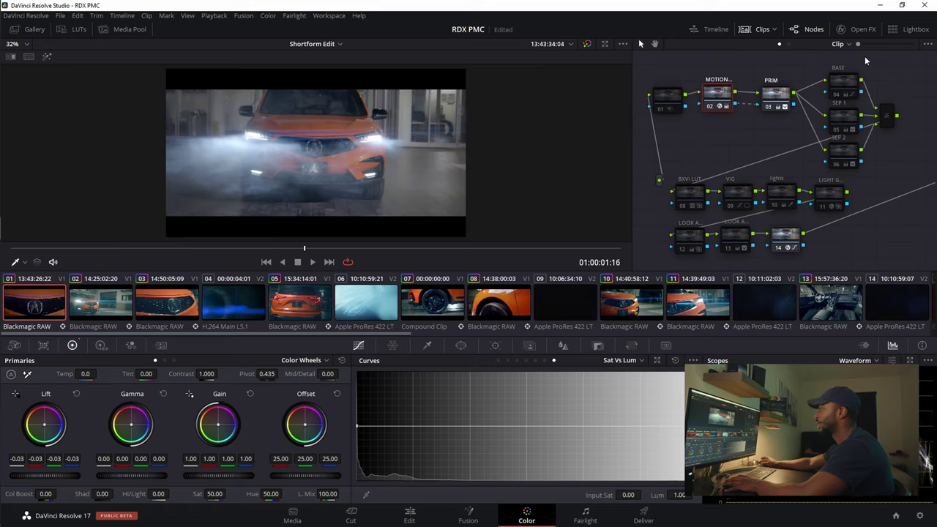
drag(431, 251, 466, 265)
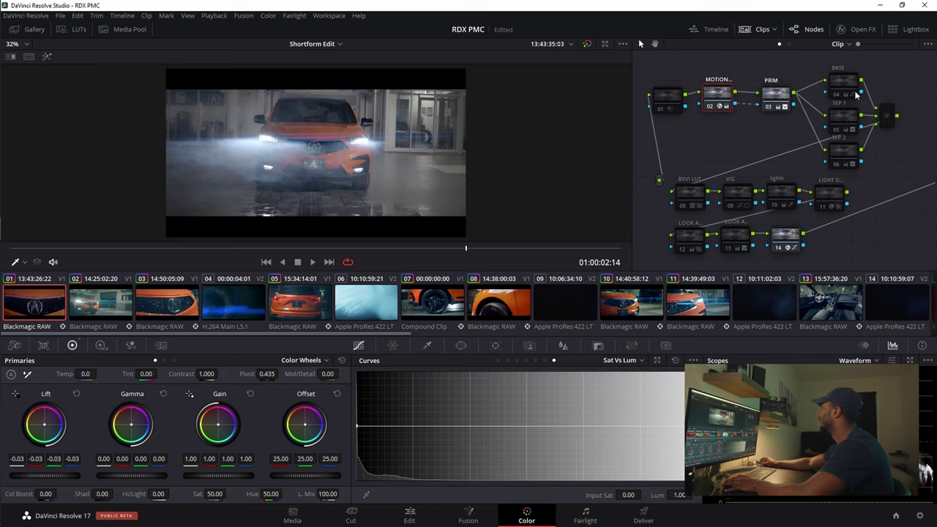
Step: Show the MOTION node's Motion Trails settings and preview Trail Length 2 during playback
click(861, 30)
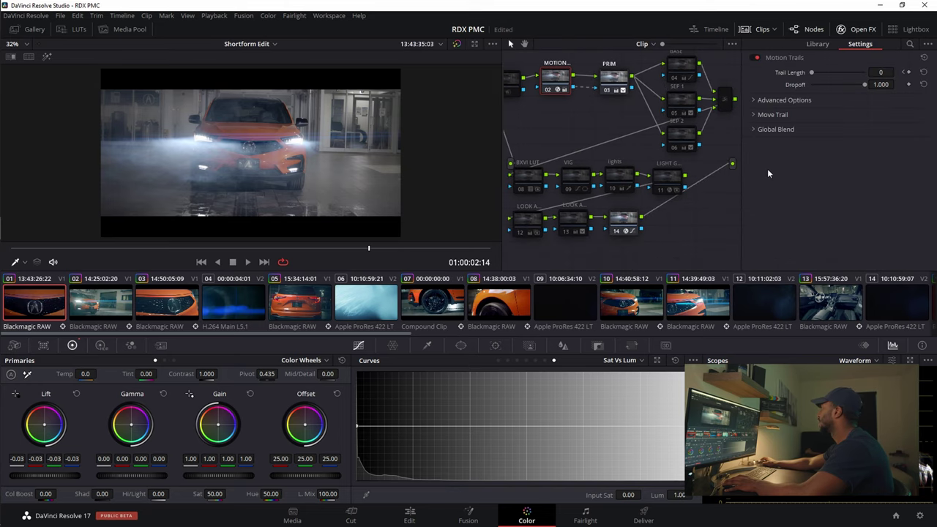
key(space)
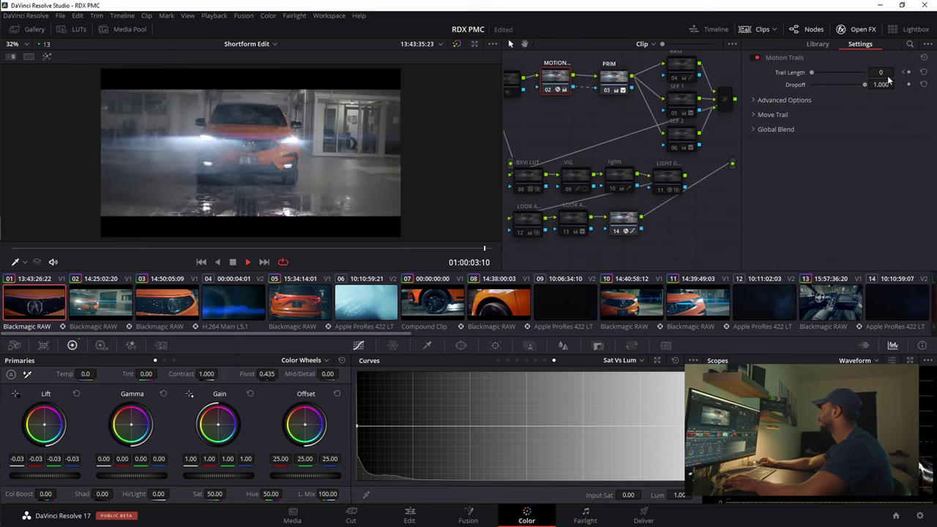
drag(881, 73, 844, 96)
key(space)
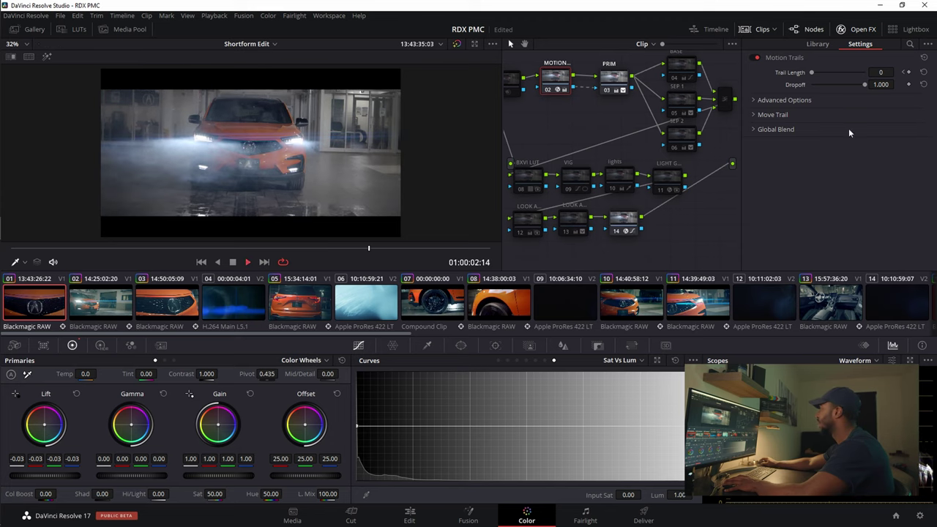
Step: Replay from the start previewing Trail Length 3, return it to 0, and go to the first frame
key(space)
key(space)
click(201, 262)
key(space)
mouse_move(811, 73)
mouse_down()
mouse_move(848, 84)
mouse_move(813, 85)
mouse_up()
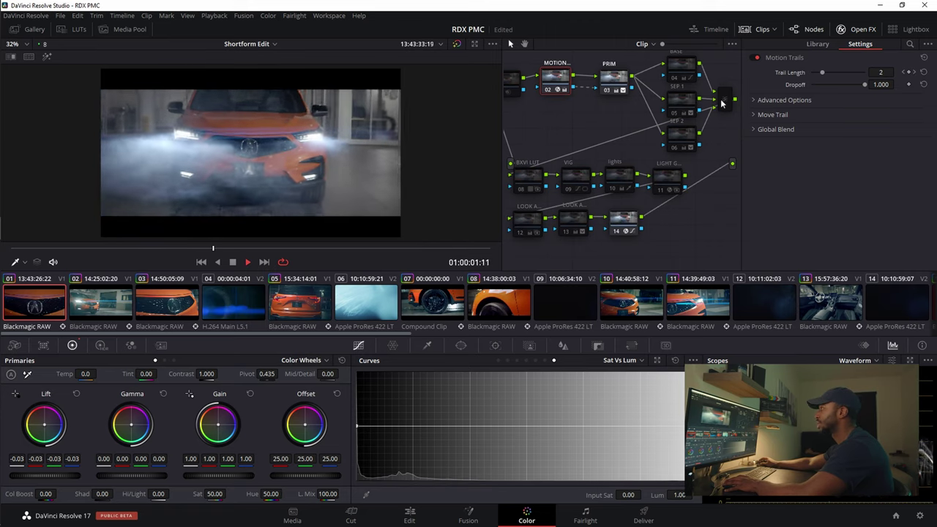
key(space)
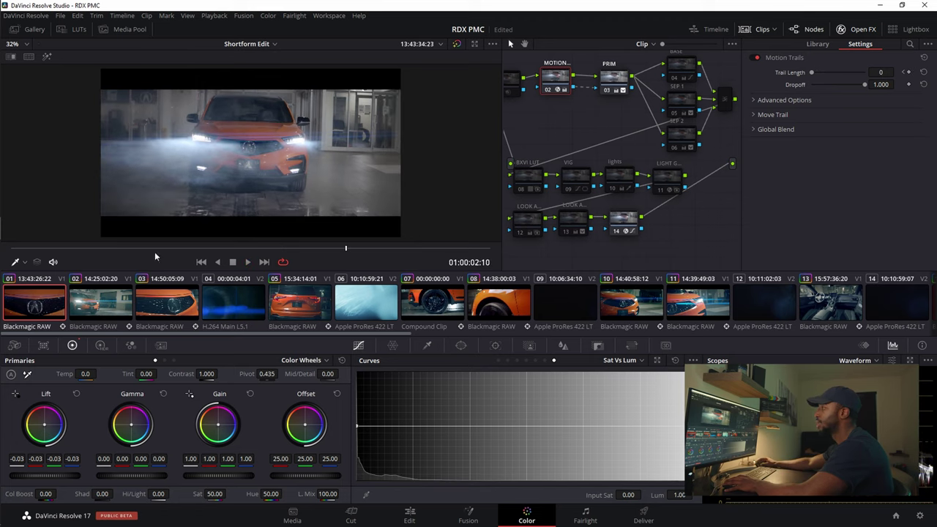
key(Home)
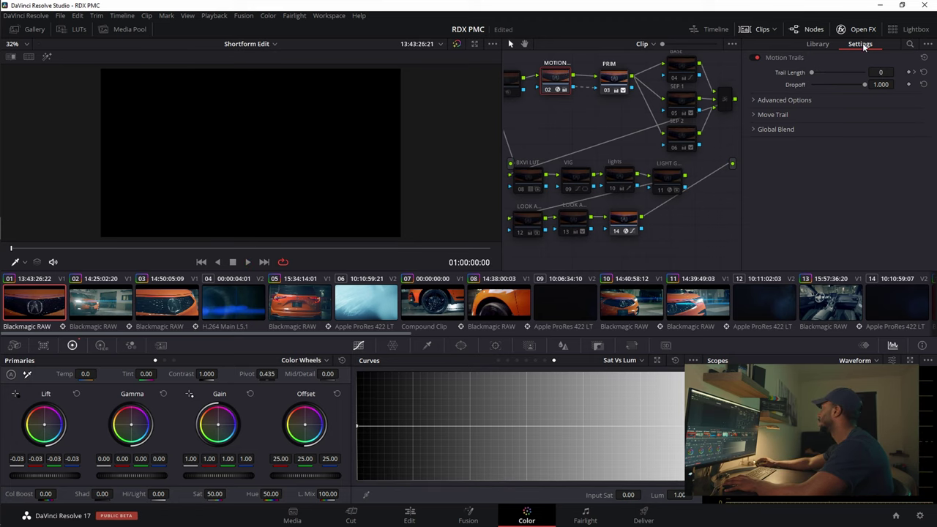
Step: Reset the MOTION node and apply Motion Trails to it from a 'motion' library search
right_click(561, 77)
click(574, 79)
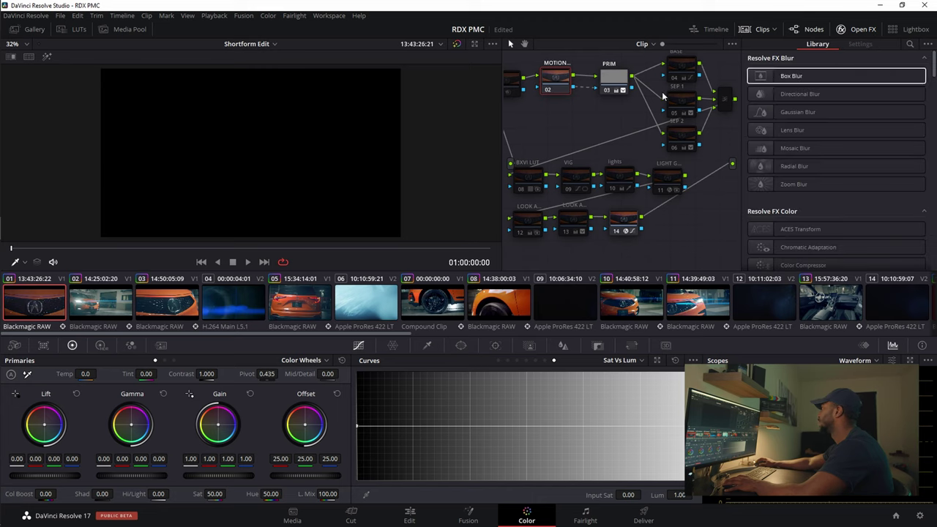
click(911, 44)
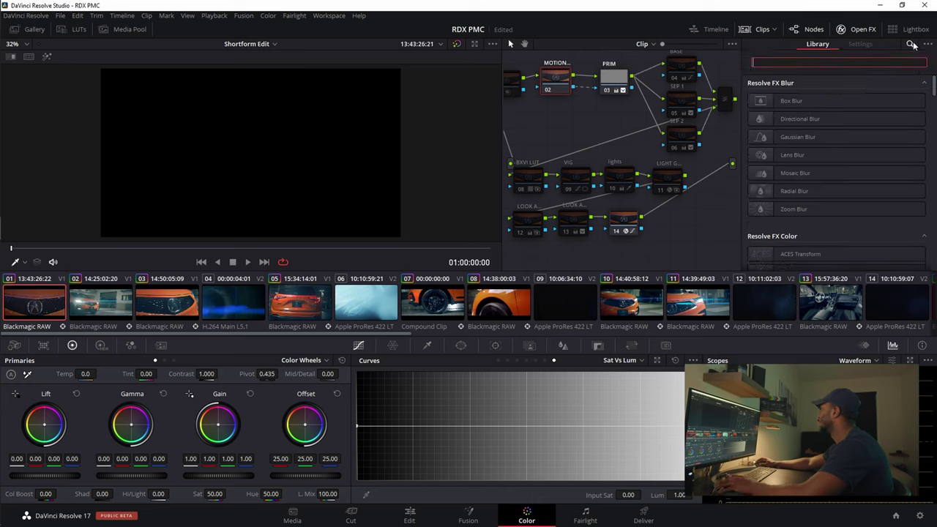
text(motion)
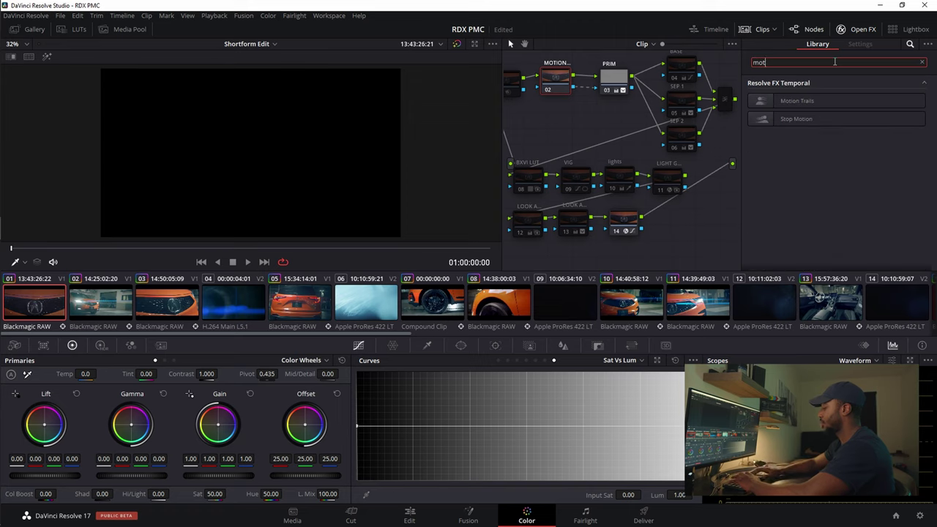
drag(826, 100, 558, 82)
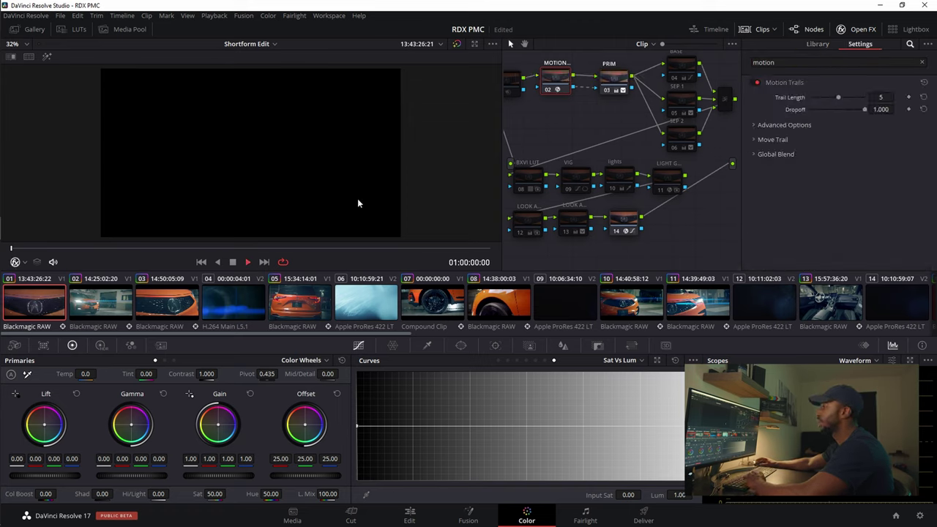
Step: Play the shot to preview the reapplied trails, then select the PRIM node
key(space)
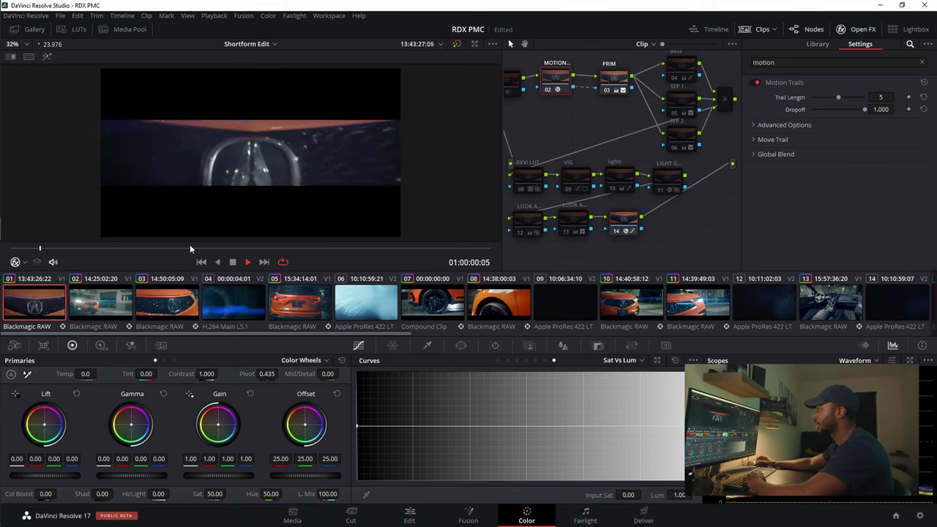
key(space)
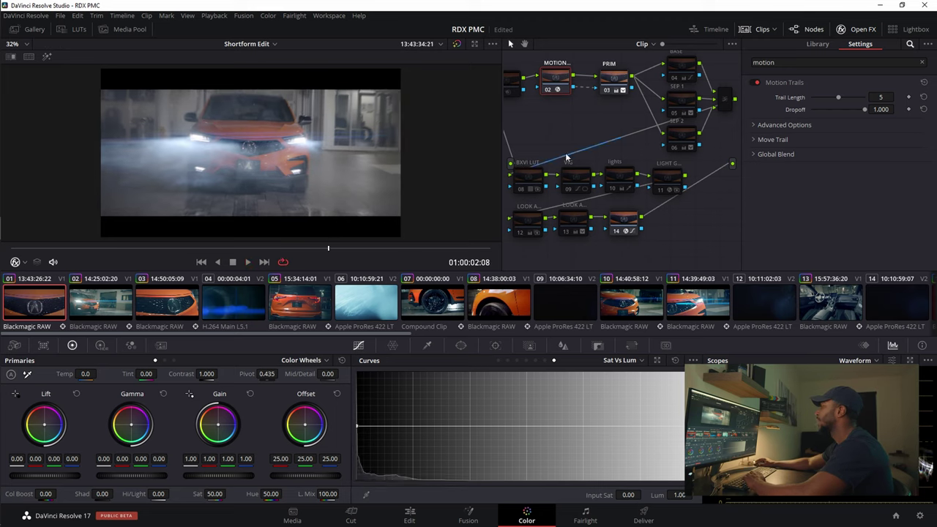
scroll(597, 144, up, 2)
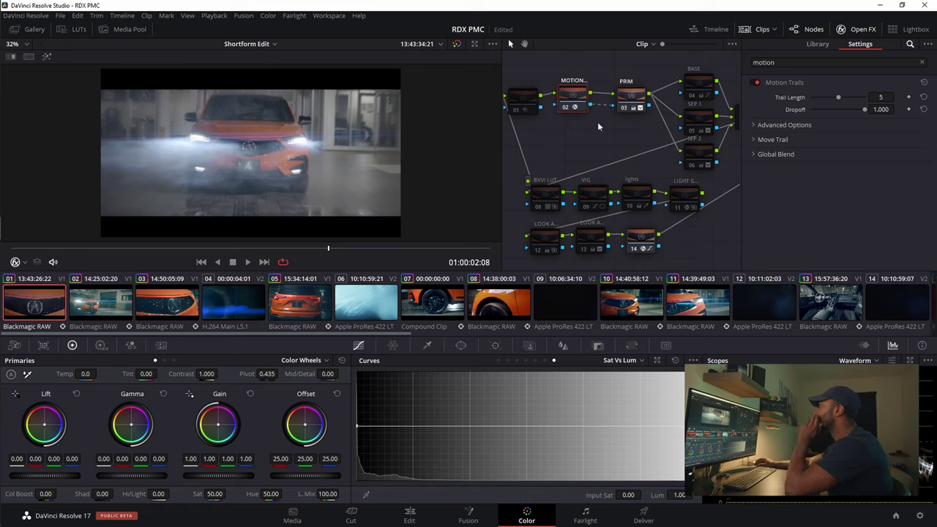
click(641, 96)
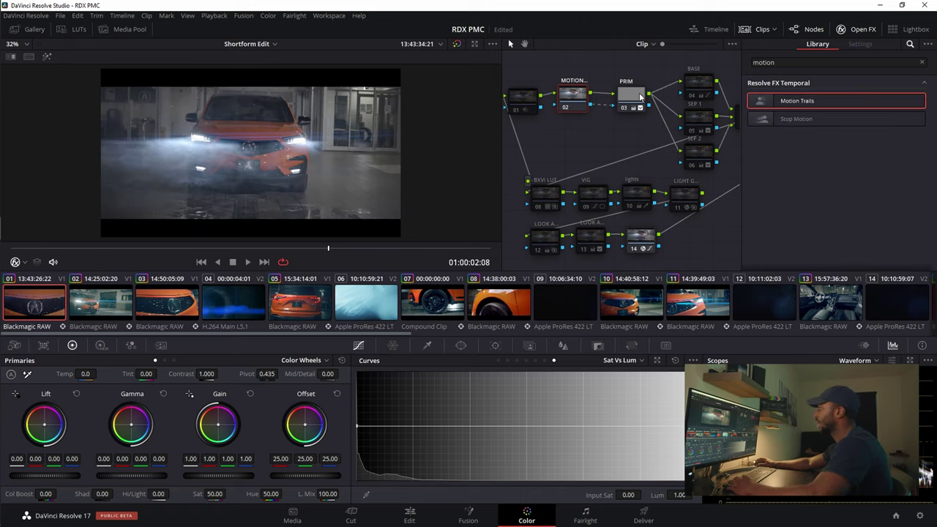
Step: Select the MOTION node and load clip 20, the orange bumper close-up
click(589, 107)
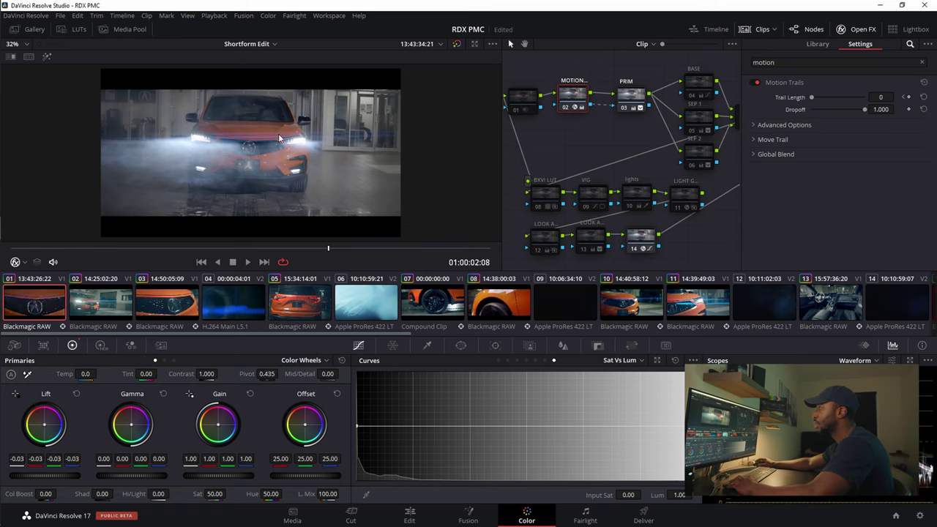
scroll(679, 302, down, 5)
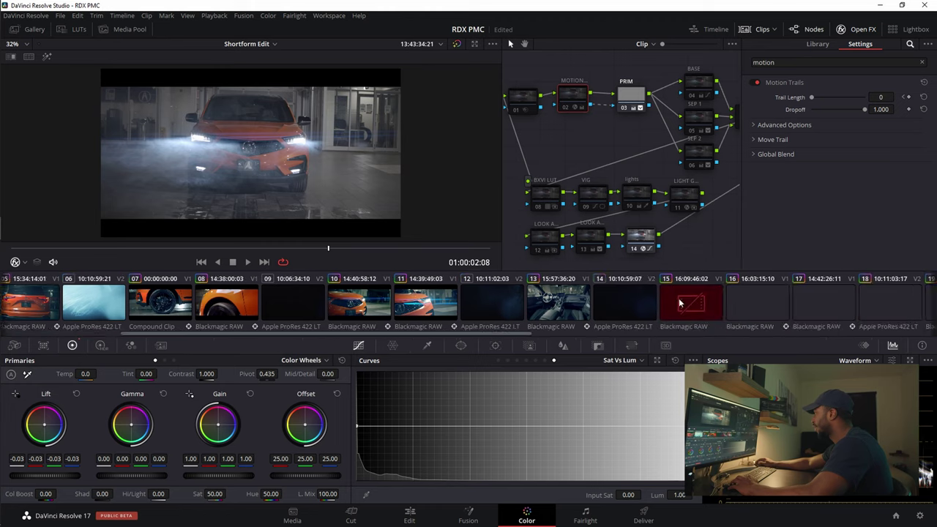
click(680, 303)
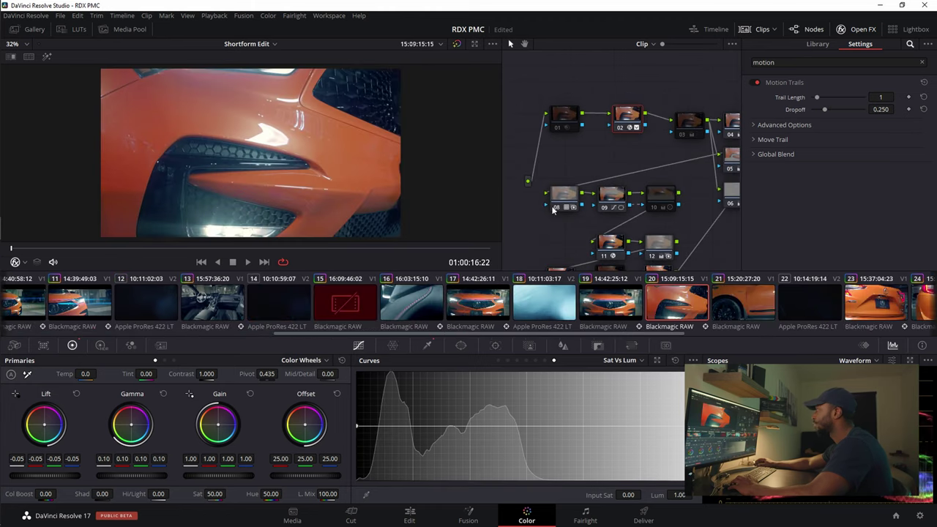
right_click(636, 130)
click(631, 137)
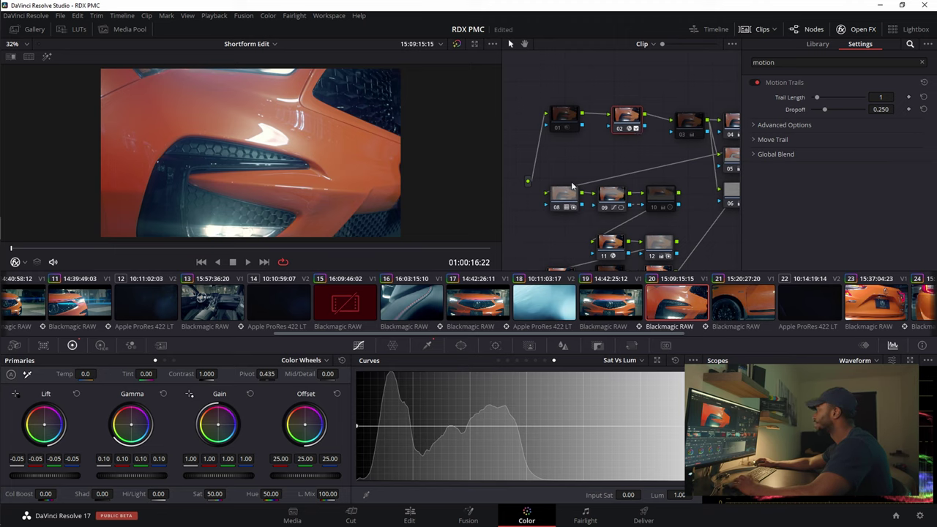
Step: Play the bumper shot to check its trails, then switch to clip 11's headlight shot
key(space)
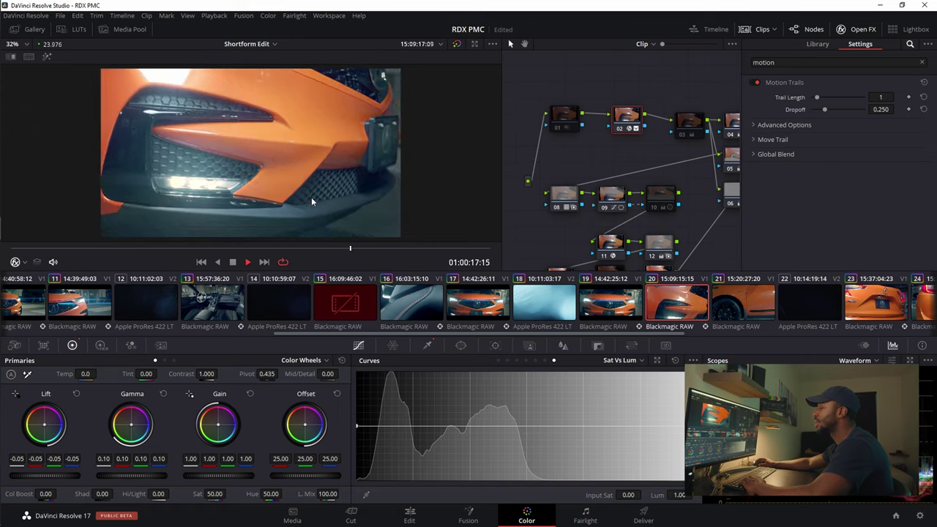
key(space)
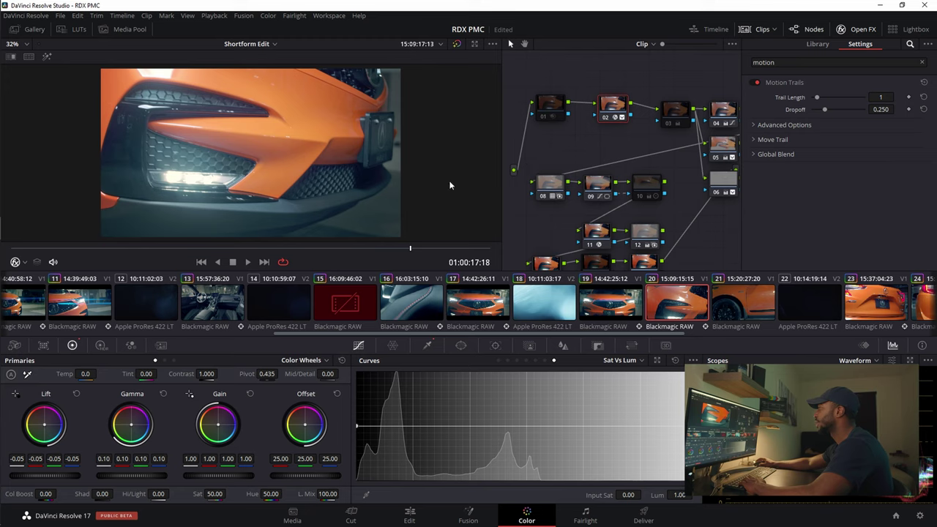
click(79, 303)
scroll(122, 317, down, 3)
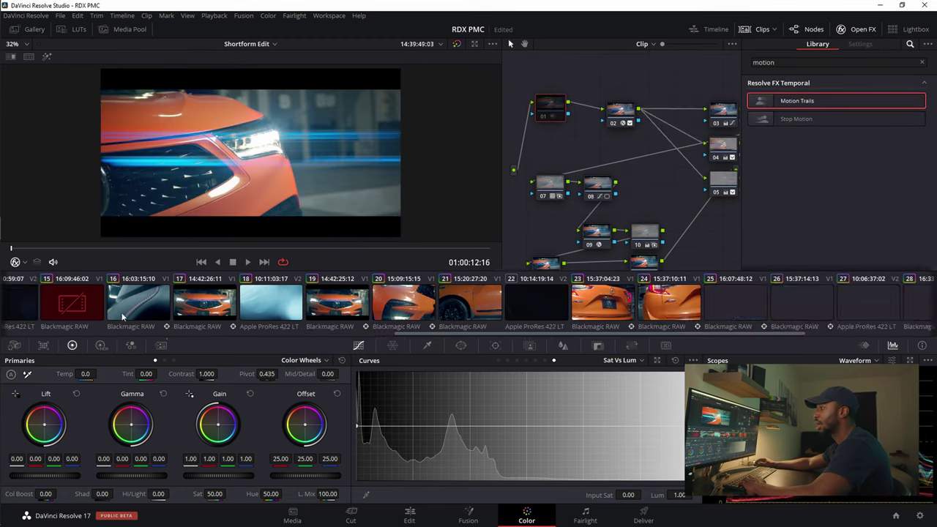
Step: Return to clip 01 at 01:00:02:08 and show the MOTION node's Motion Trails settings
scroll(122, 312, up, 5)
click(62, 307)
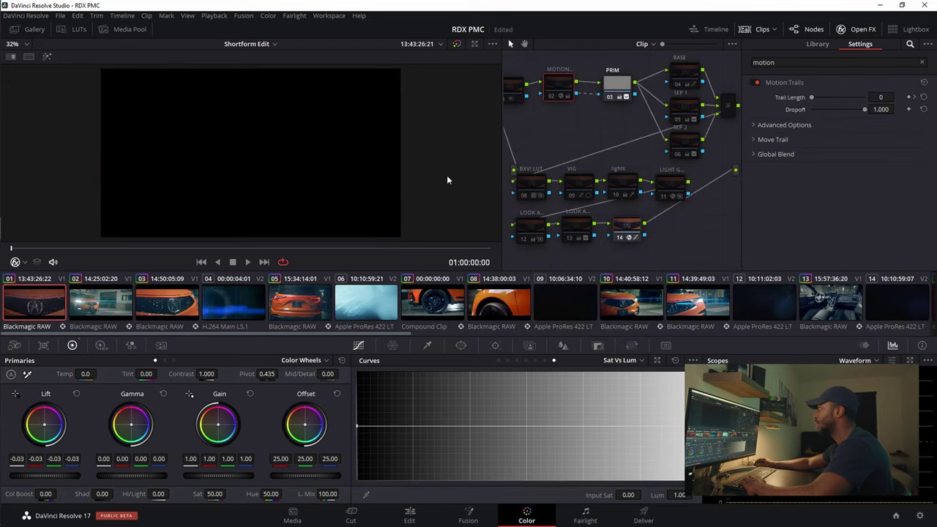
click(609, 87)
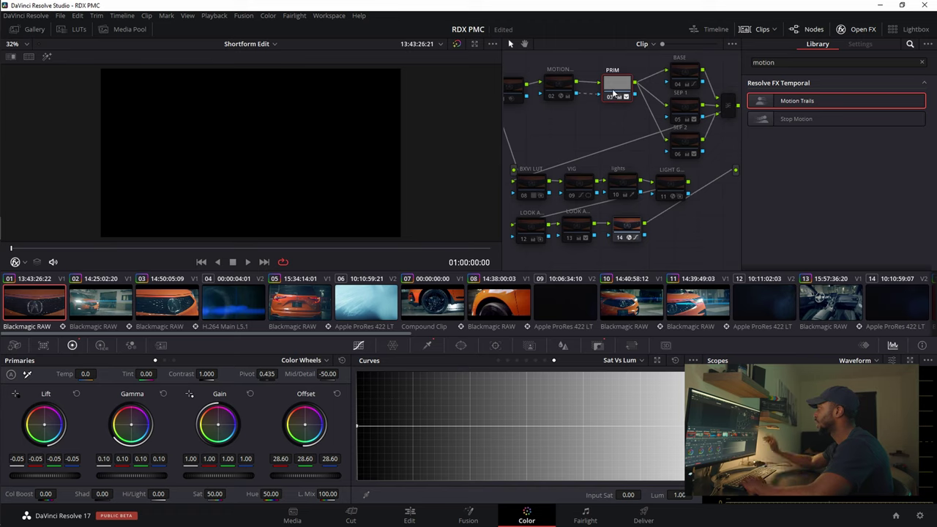
drag(227, 246, 329, 262)
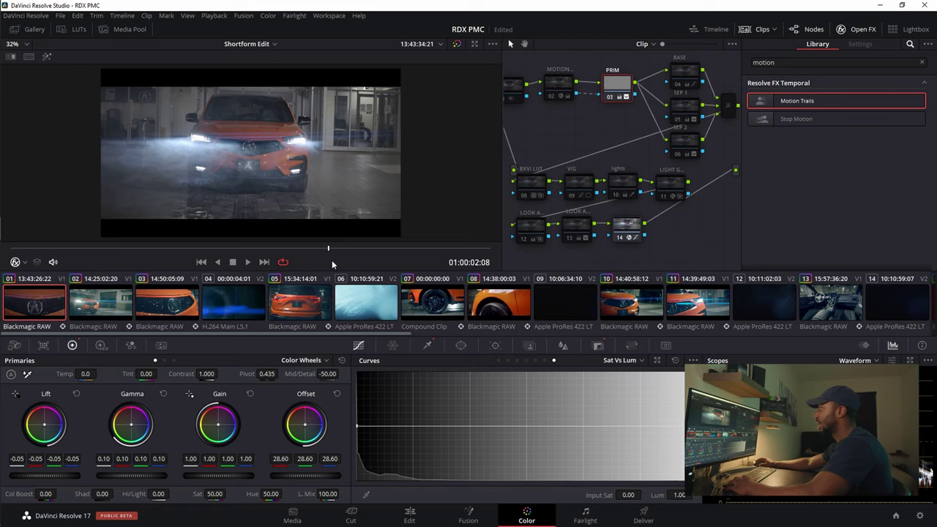
drag(797, 101, 559, 83)
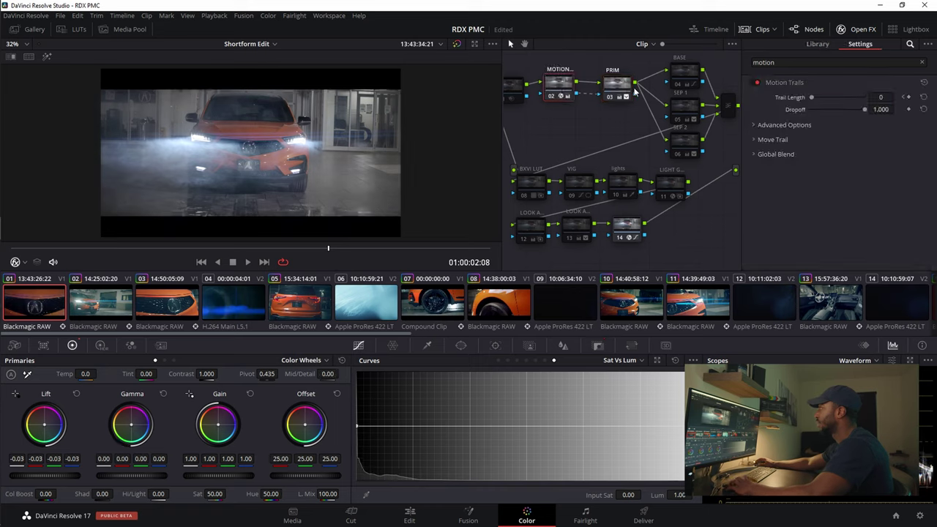
Step: Select the PRIM node and reset its lift to compare the foggy shot
click(627, 91)
click(557, 88)
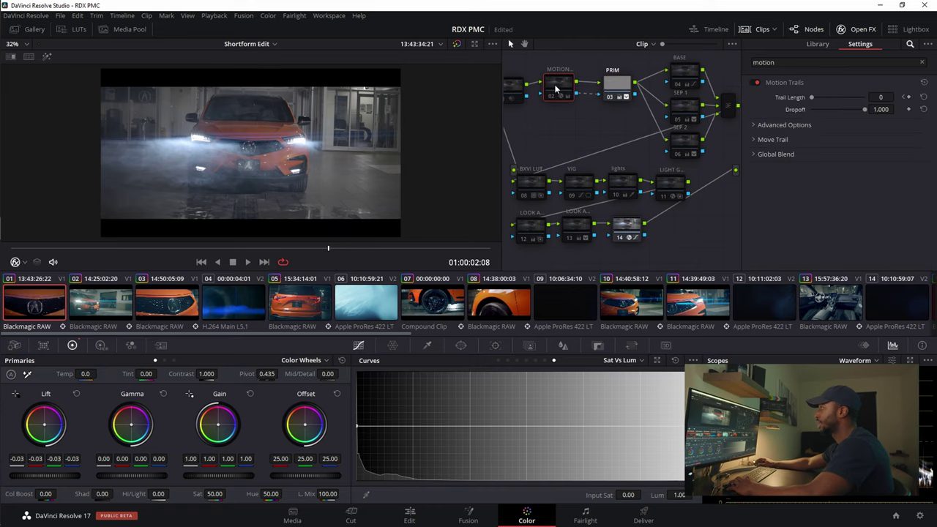
click(618, 87)
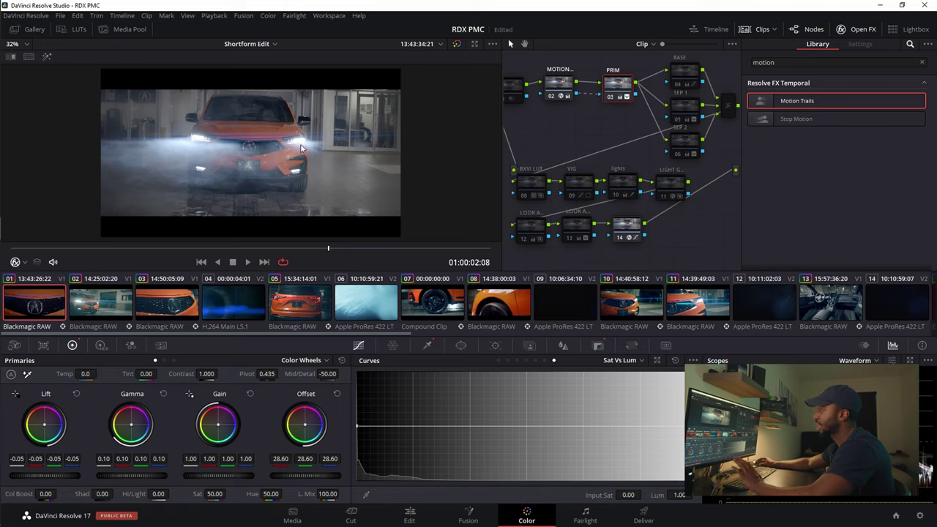
click(76, 394)
drag(45, 475, 46, 476)
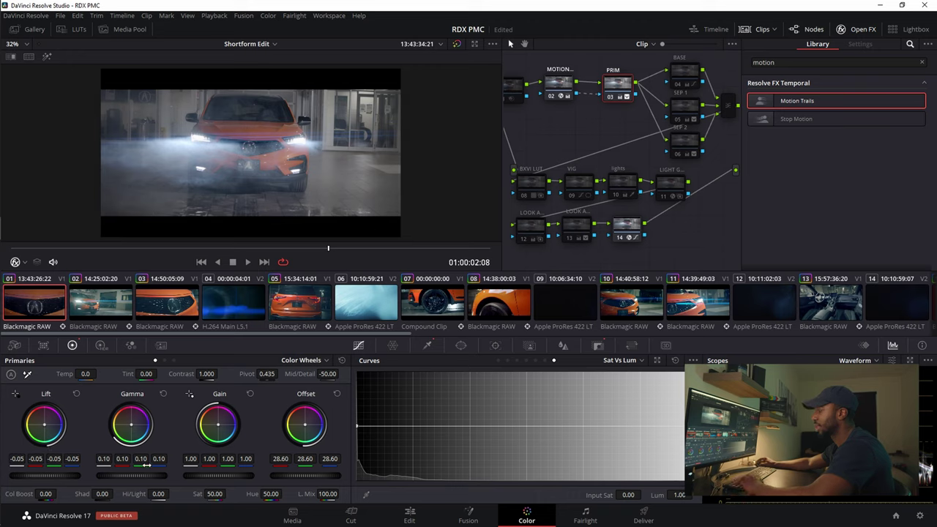
Step: Reset PRIM's gamma to compare, undo the reset, and select the BASE node
click(164, 393)
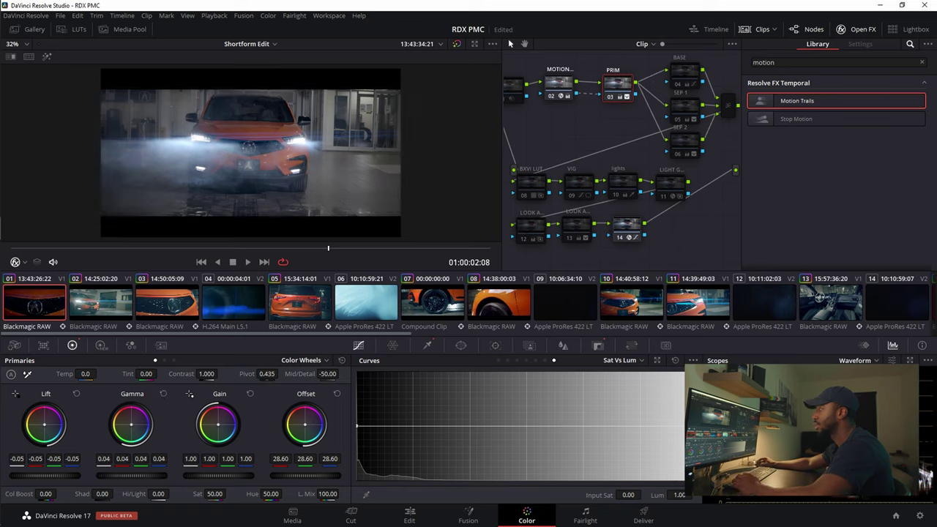
key(ctrl+z)
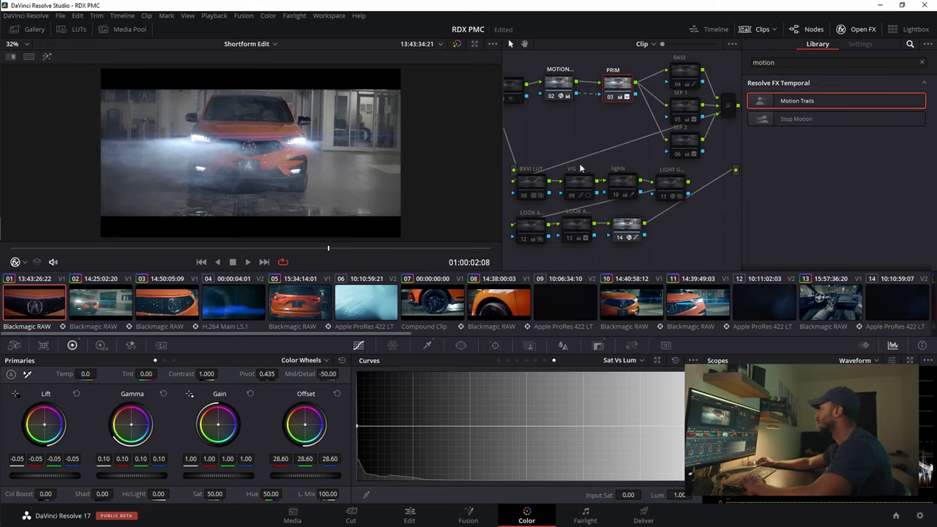
click(685, 73)
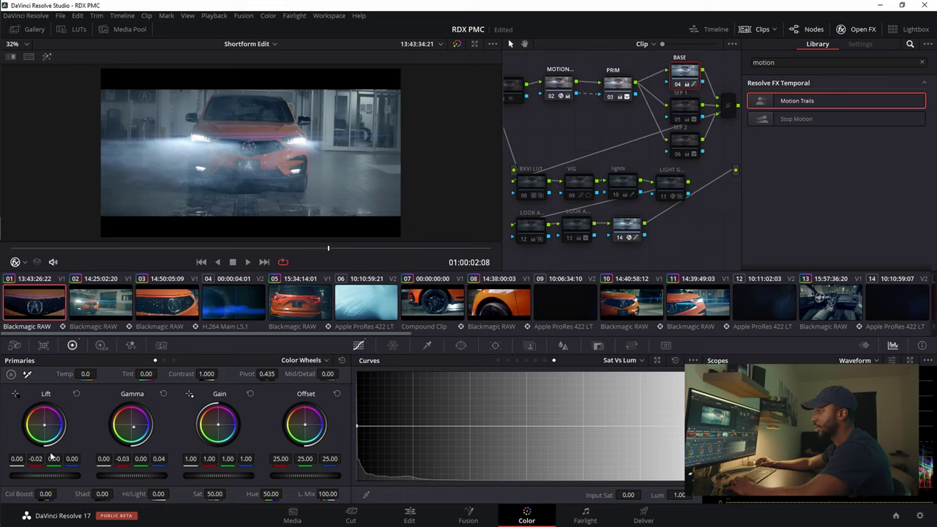
Step: Reset the BASE node's Lift and Gamma wheels, then nudge Lift red slightly negative
drag(35, 459, 42, 459)
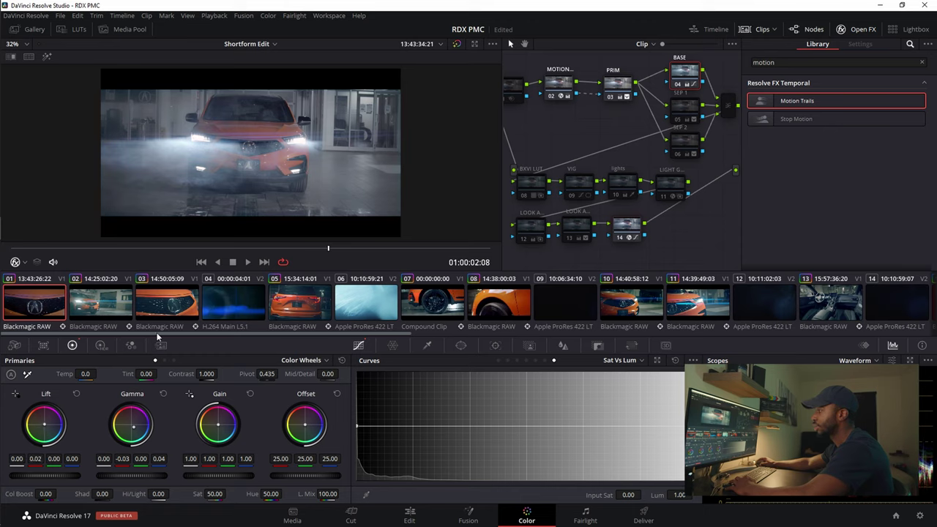
click(76, 394)
click(164, 395)
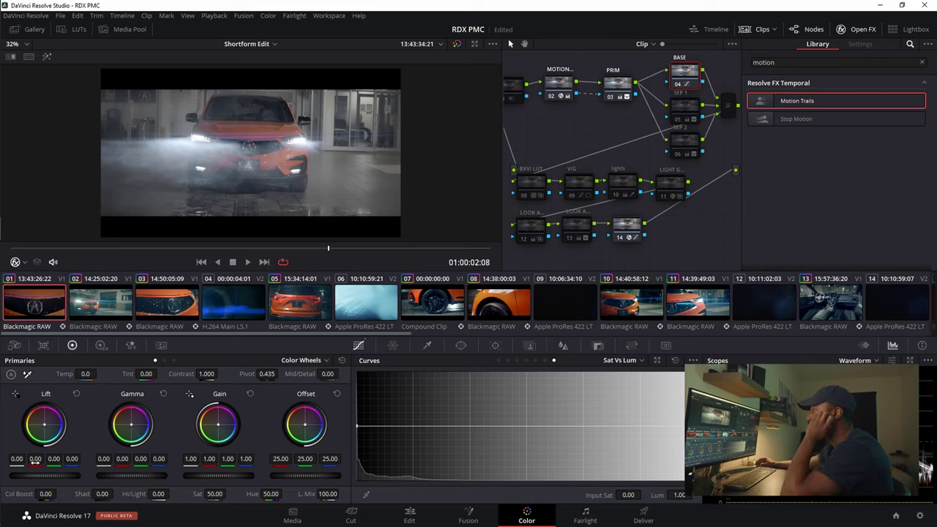
drag(35, 460, 30, 460)
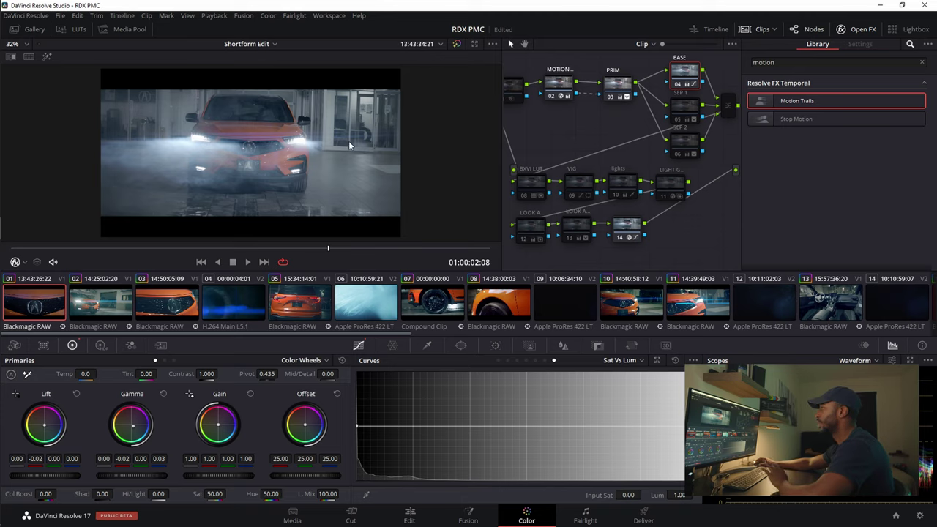
Step: Highlight SEP 1's orange-paint qualifier matte in the viewer, then reset its Hue range
click(683, 110)
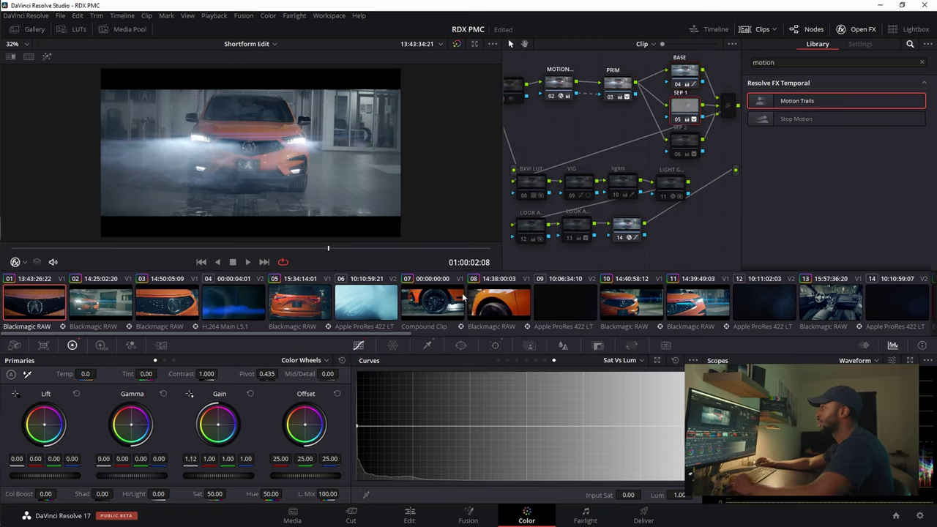
click(437, 349)
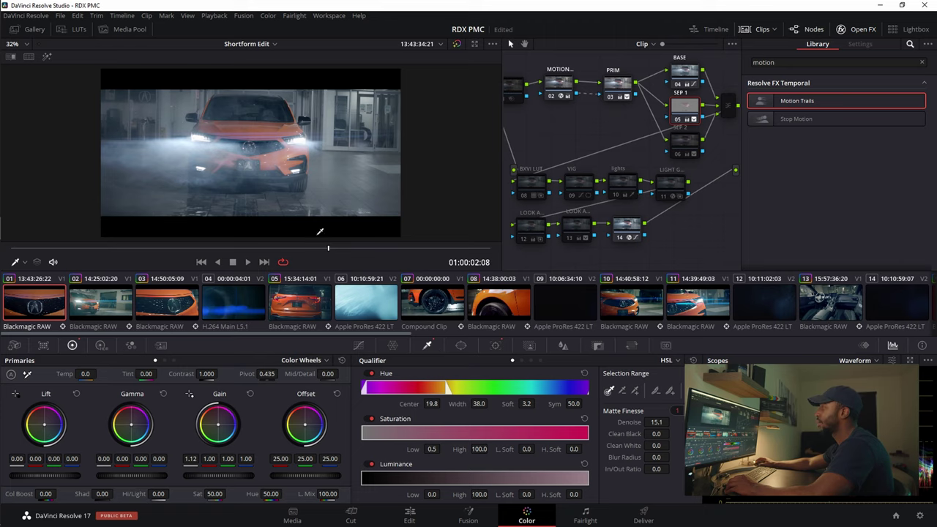
click(297, 161)
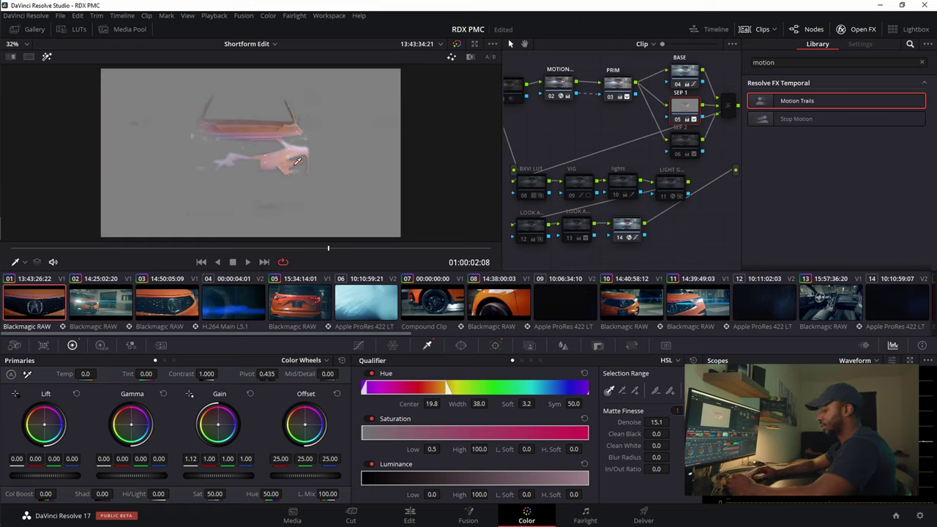
key(shift+h)
key(shift+h)
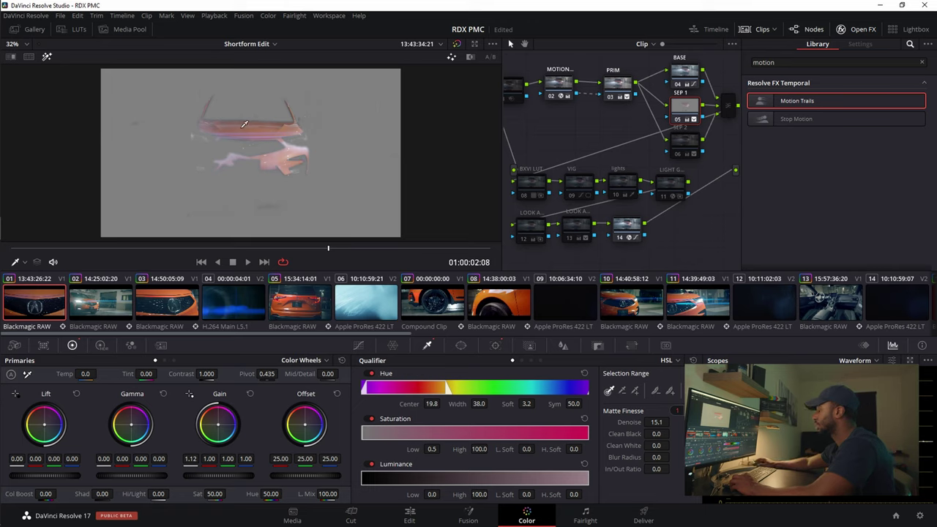
click(584, 374)
Step: Clear the SEP 1 qualifier and resample the orange paint, adding more bodywork to the selection
click(584, 418)
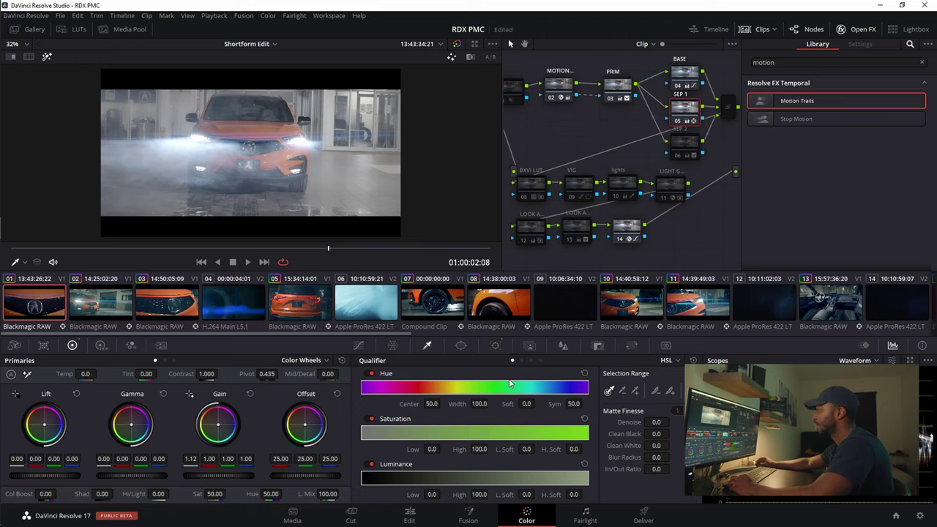
mouse_move(243, 123)
mouse_down()
mouse_move(274, 122)
mouse_move(230, 121)
mouse_up()
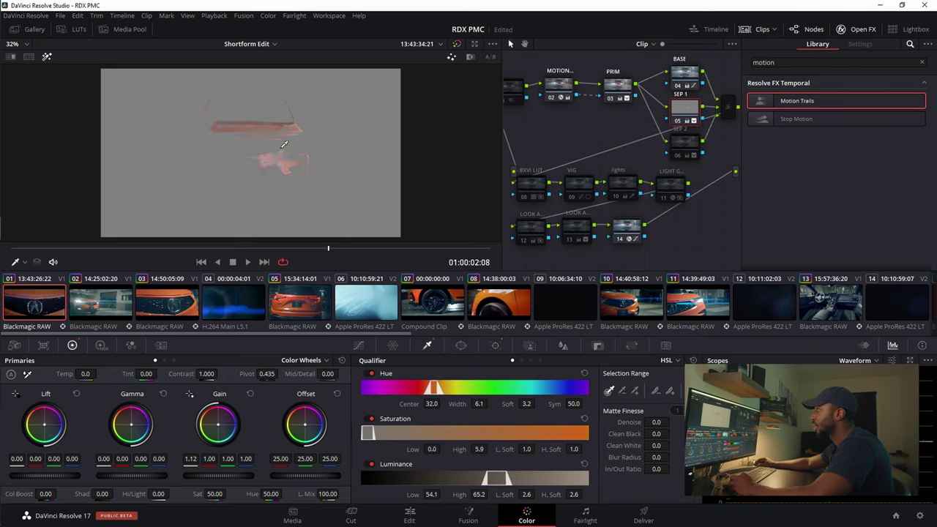
click(635, 391)
drag(293, 126, 295, 150)
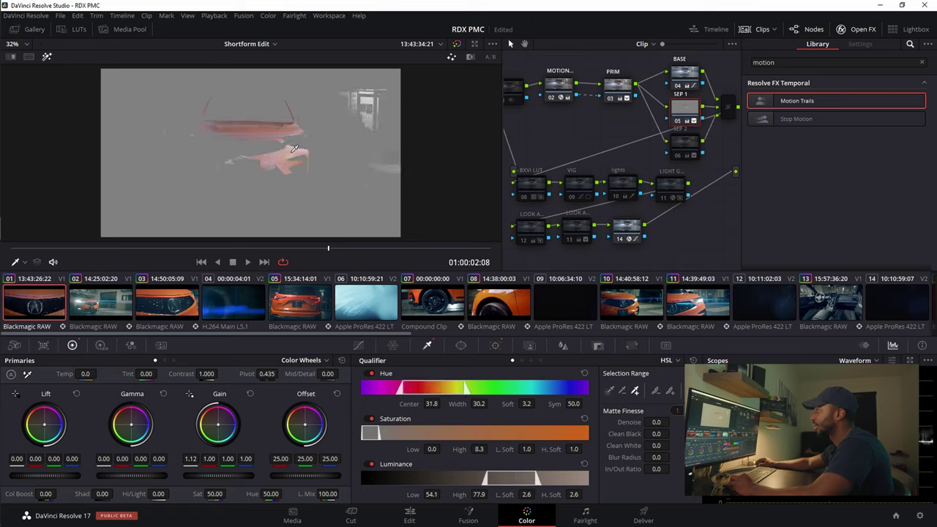
click(300, 143)
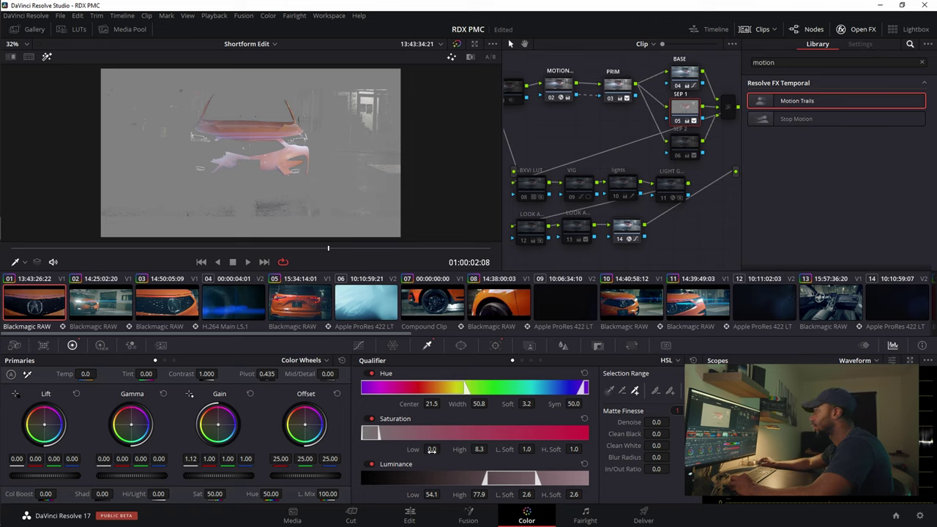
Step: Raise Saturation Low, reset Luminance to full 0–100, and turn off the matte highlight
drag(434, 449, 441, 450)
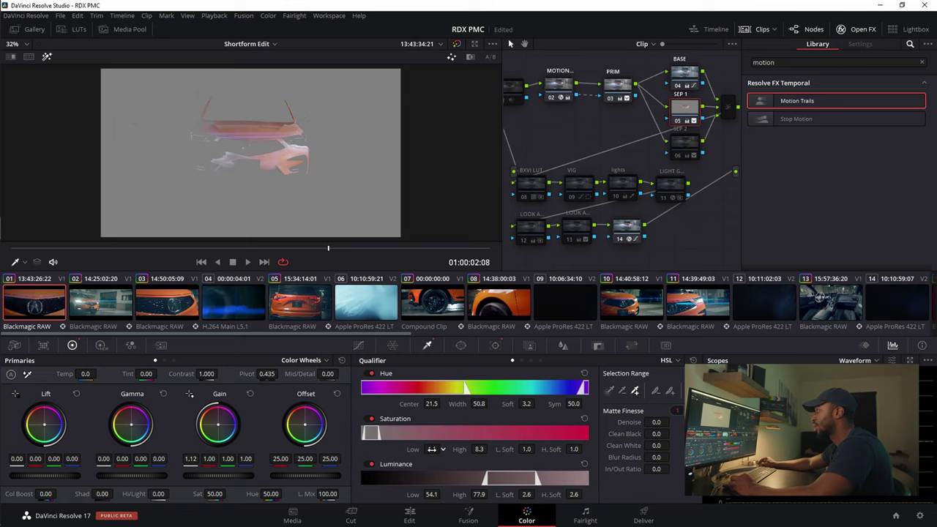
mouse_move(501, 485)
mouse_down()
mouse_move(493, 482)
mouse_move(503, 481)
mouse_up()
click(584, 465)
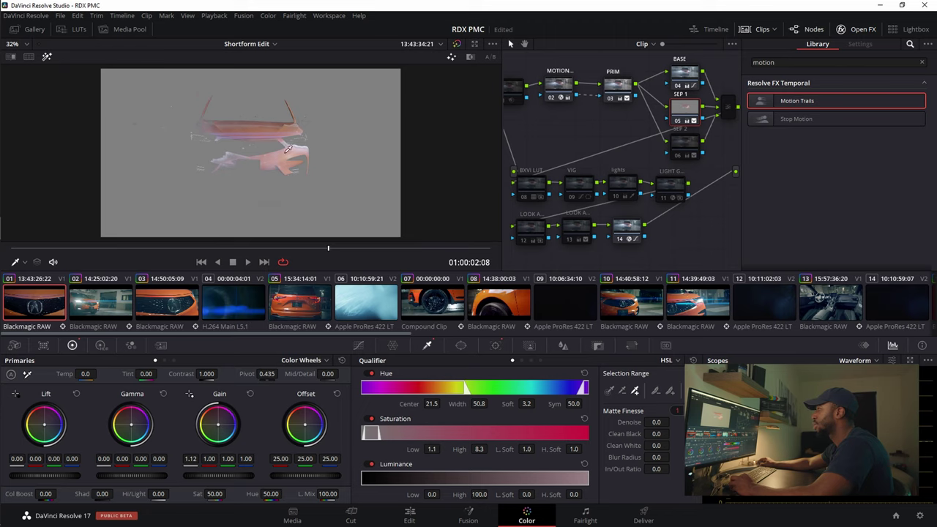
key(shift+h)
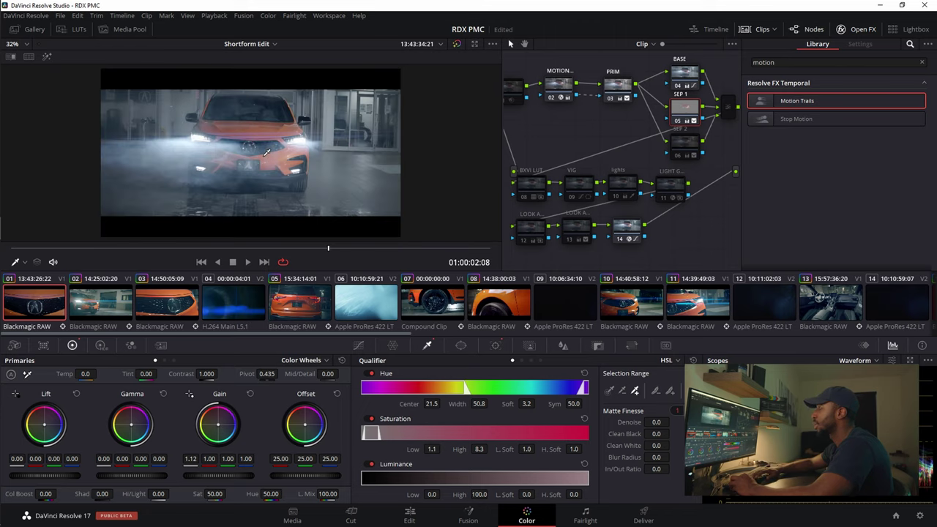
Step: Soften the SEP 1 qualifier to 7.5 by sampling the smoke in the viewer
scroll(199, 132, up, 3)
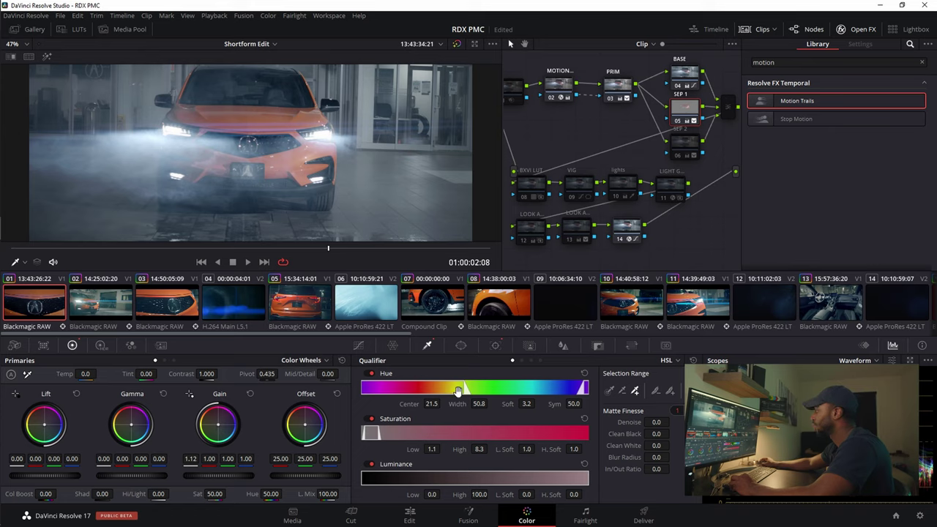
click(670, 391)
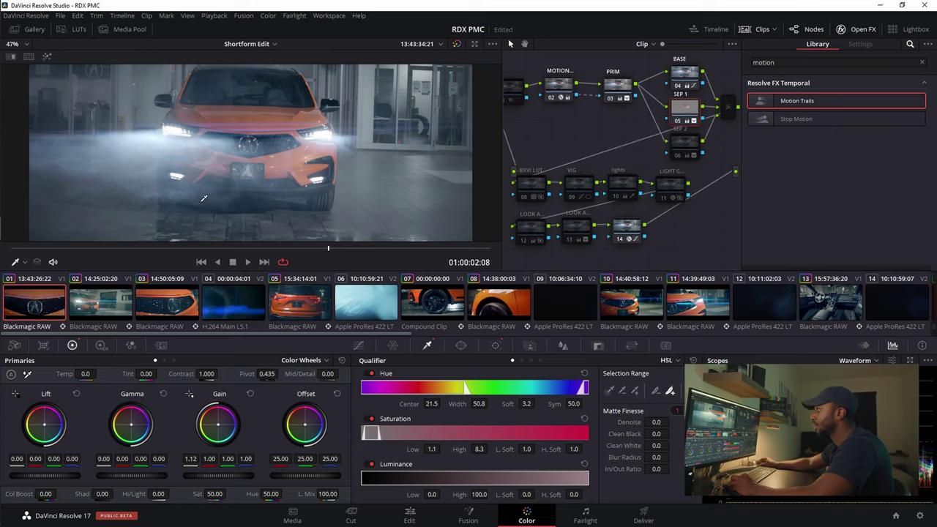
click(210, 151)
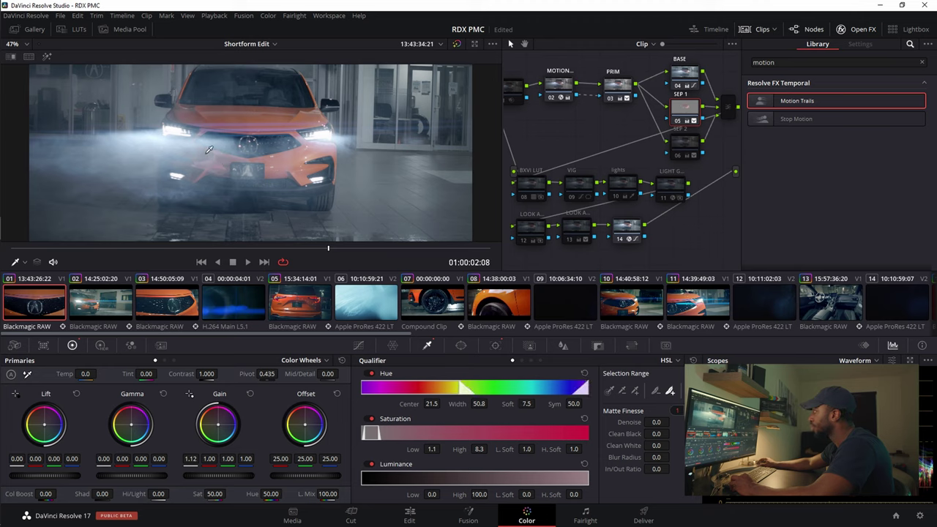
Step: Check node 14's vignette, then bypass SEP 1 to compare the grade
click(632, 226)
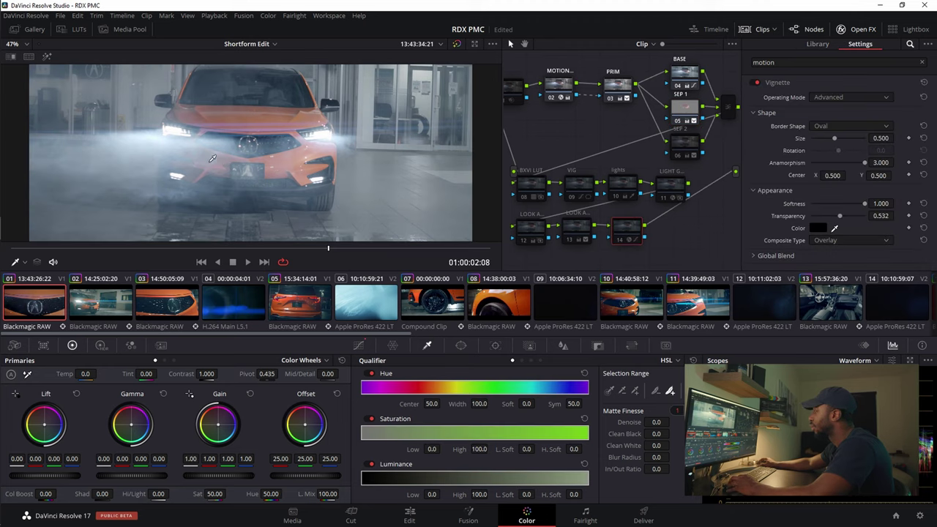
click(687, 117)
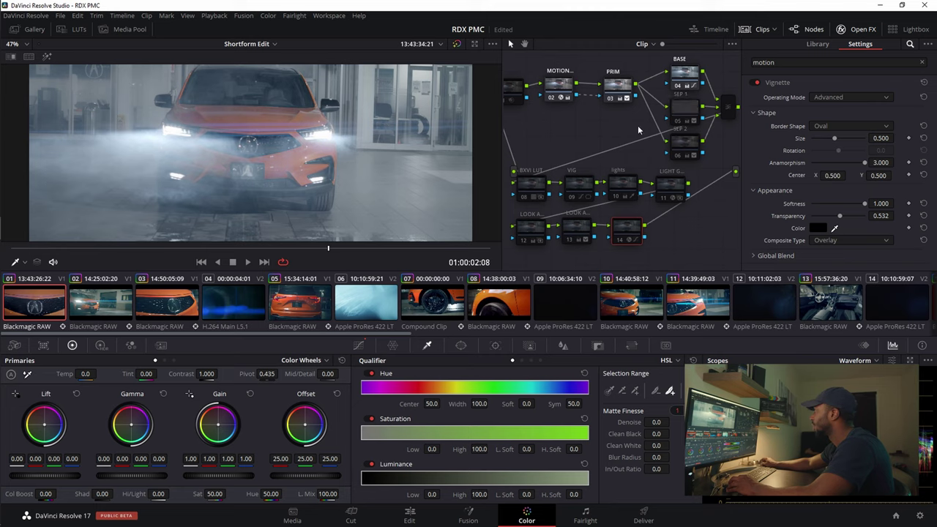
key(ctrl+d)
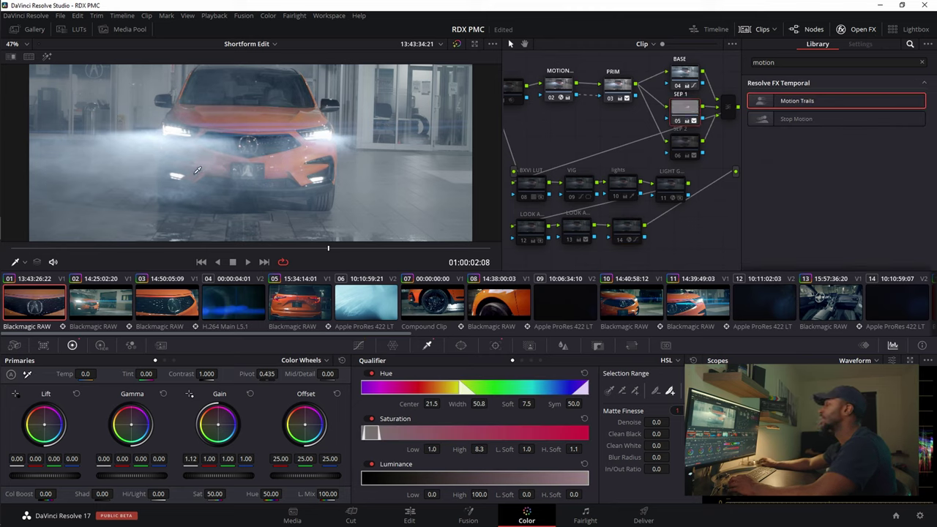
Step: Set SEP 1's Matte Finesse Denoise to 10
click(660, 423)
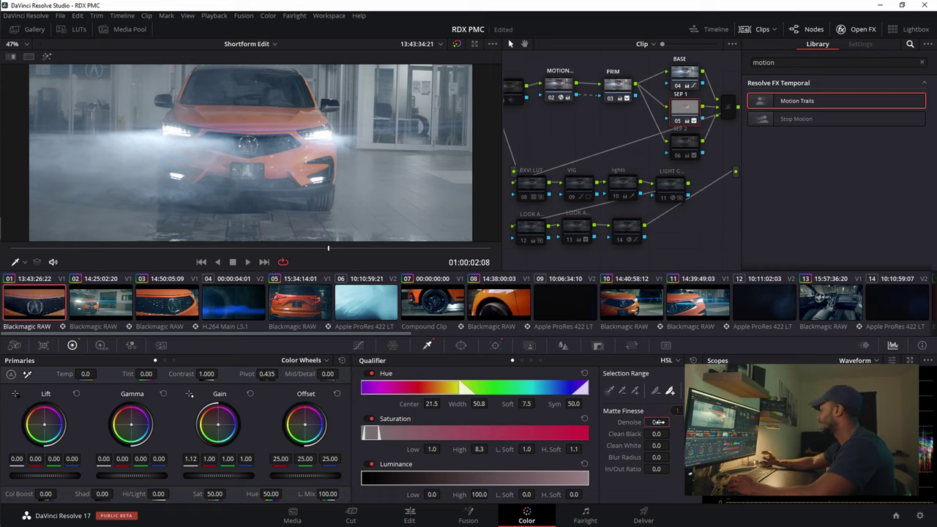
text(10)
key(Return)
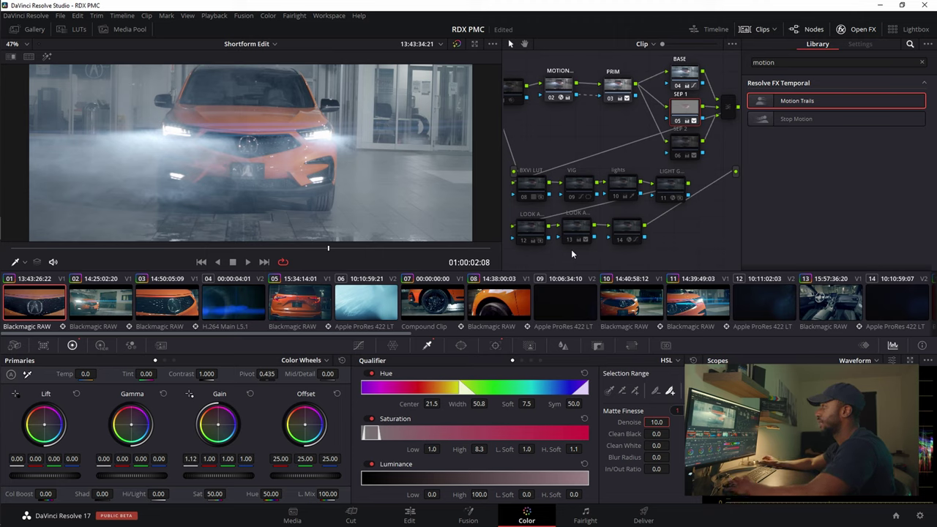
scroll(230, 193, down, 1)
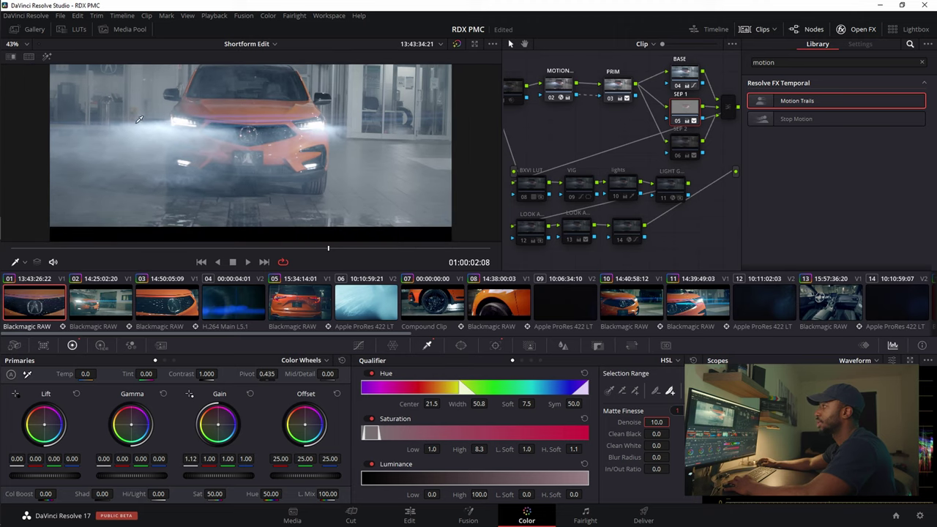
scroll(251, 172, down, 1)
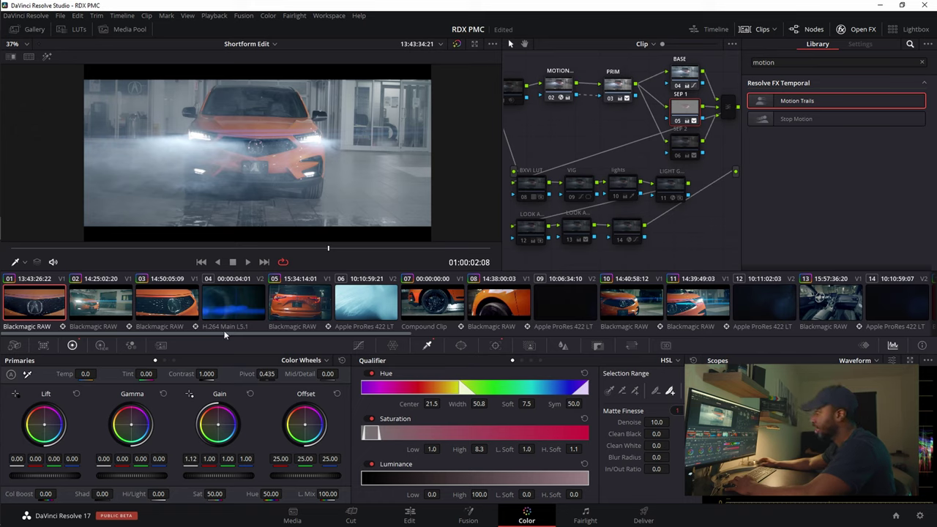
click(251, 393)
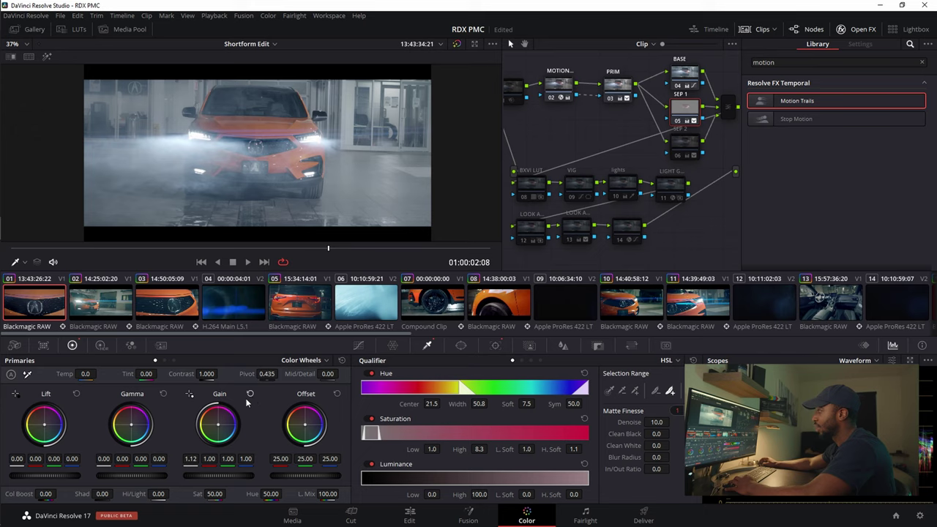
drag(190, 458, 205, 459)
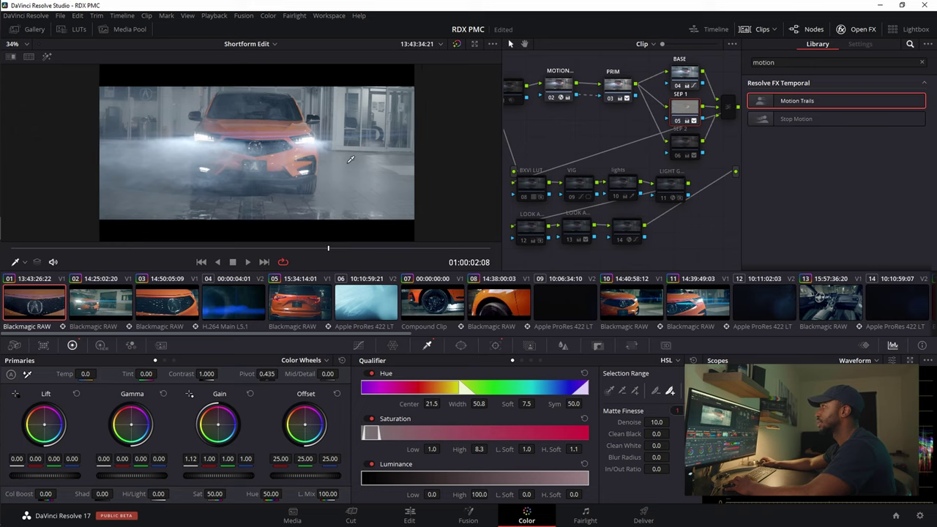
click(688, 76)
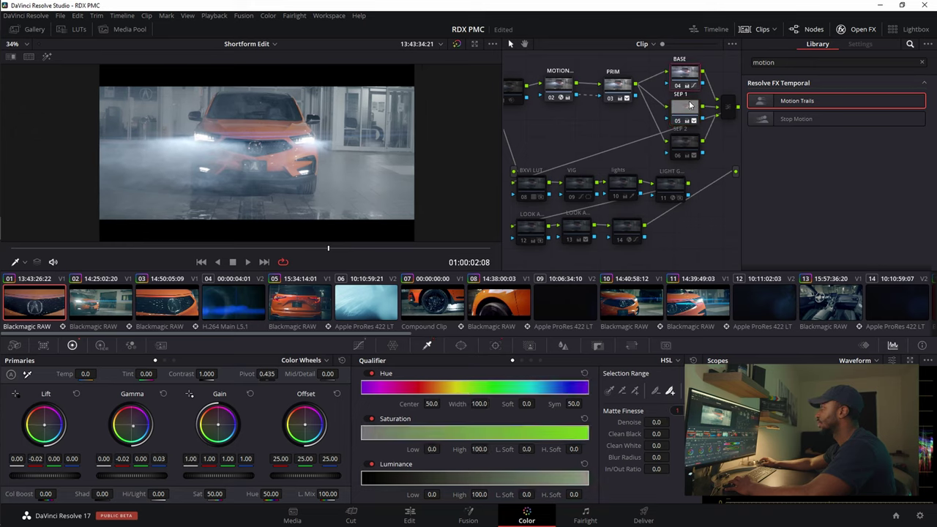
click(689, 108)
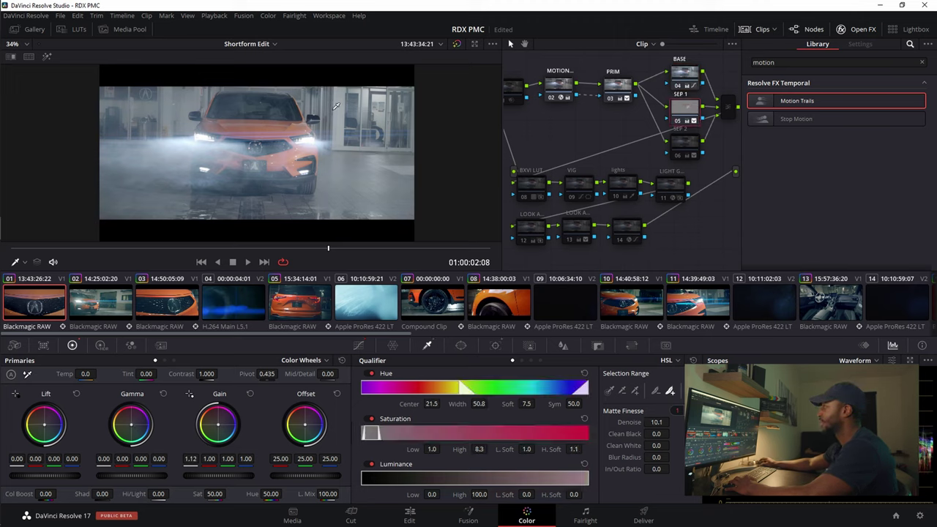
Step: Select SEP 2, highlight its blue-fog matte, and reset Key Output Gain to 1.0
mouse_move(687, 155)
click(687, 154)
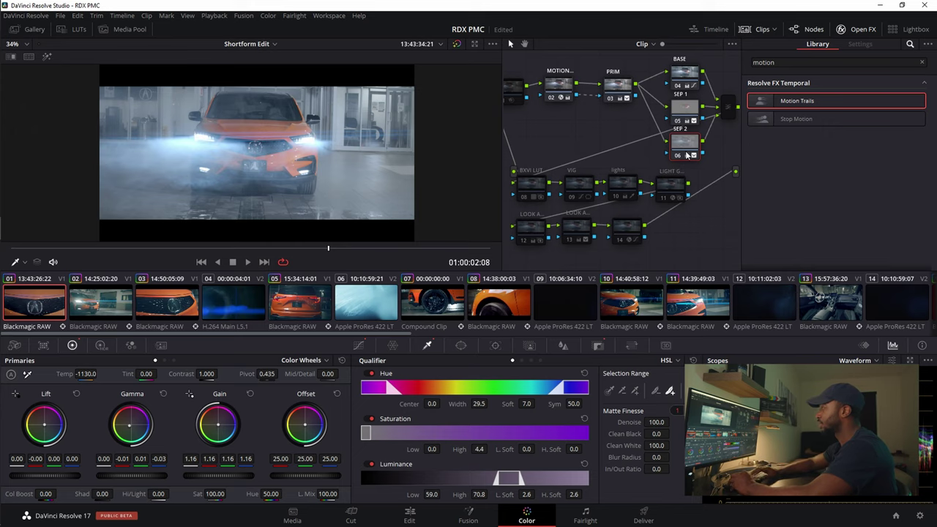
key(shift+h)
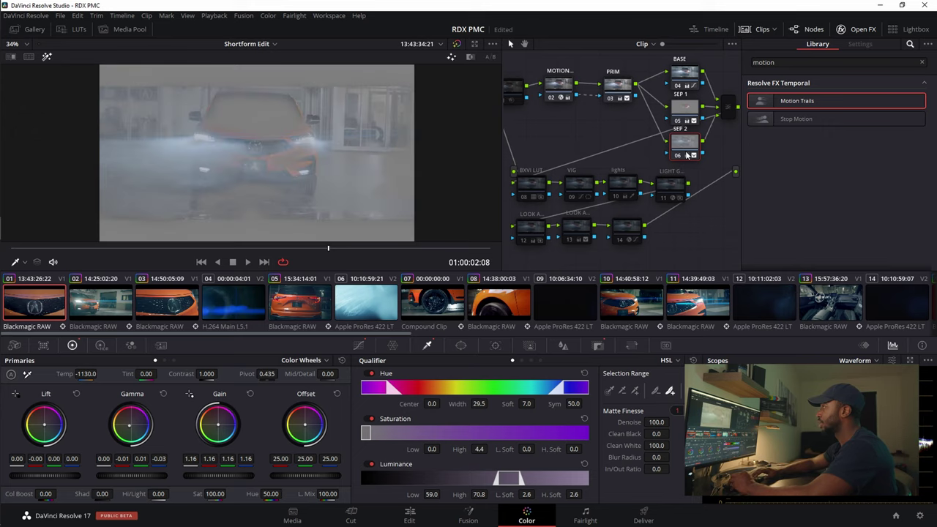
click(598, 345)
double_click(600, 440)
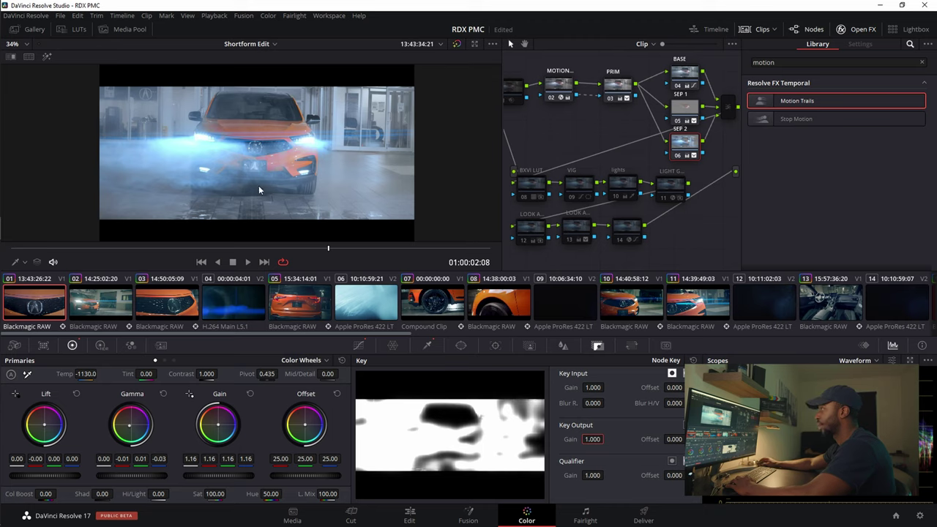
Step: Bypass SEP 2 to compare, then reset its qualifier matte Denoise to 0
key(ctrl+d)
key(ctrl+d)
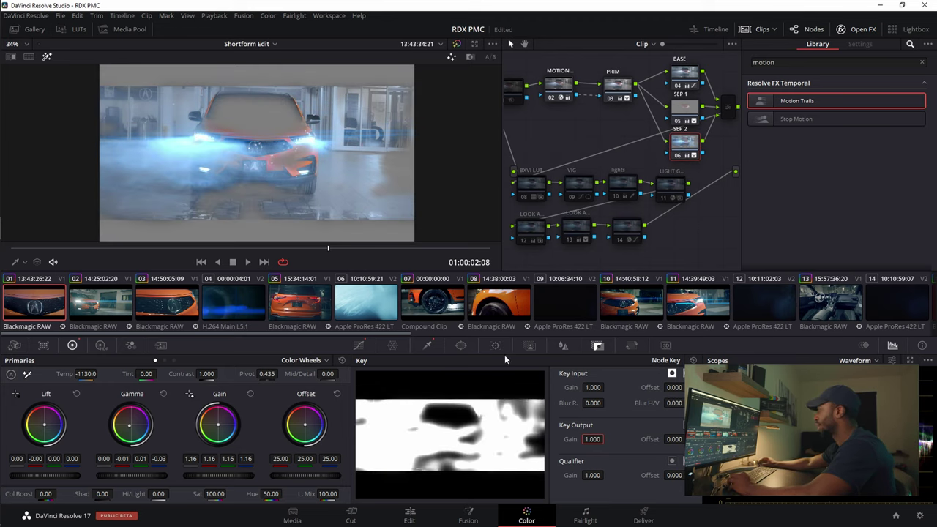
click(428, 346)
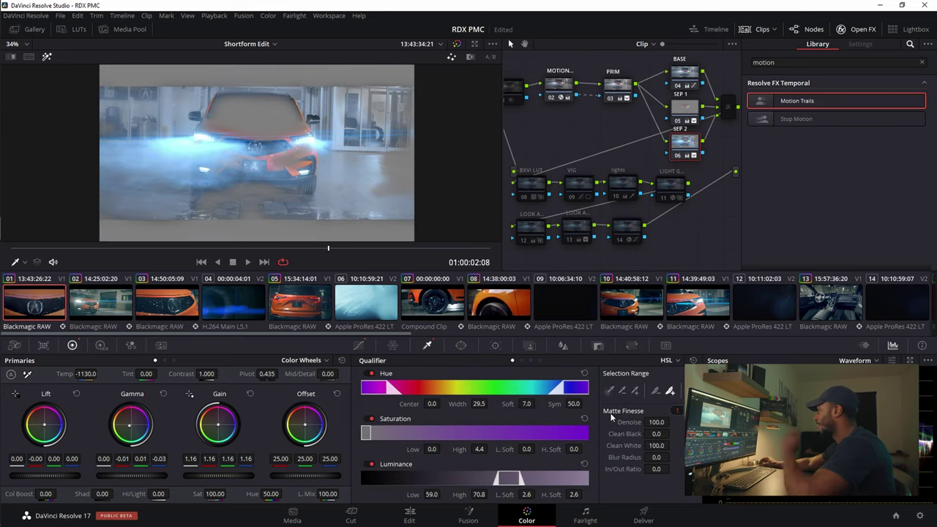
double_click(656, 422)
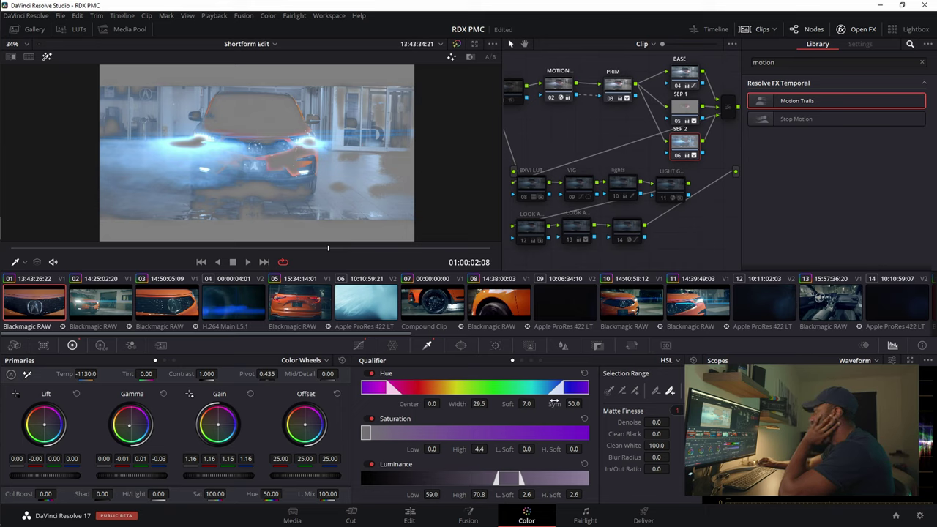
Step: Shift SEP 2's hue qualifier to cyan-blue, tighten saturation, and reset Luminance to full range
drag(562, 390, 476, 409)
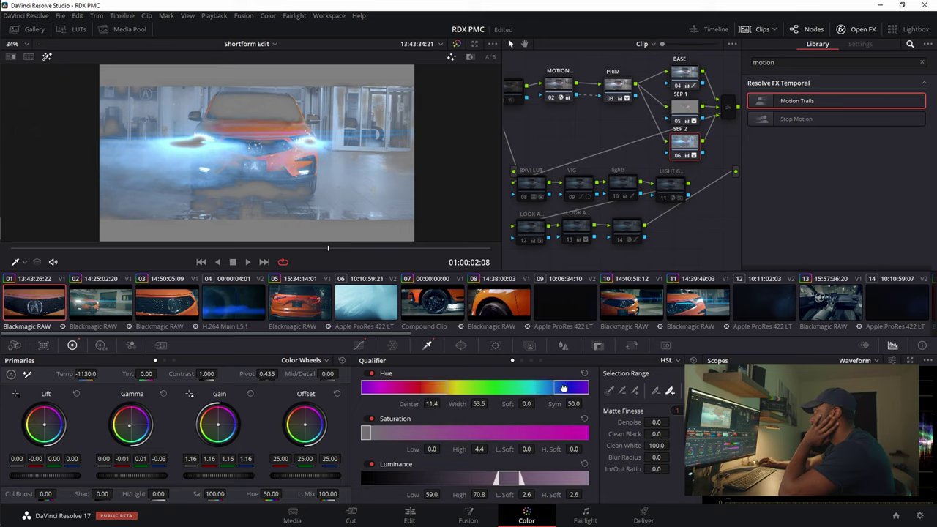
drag(479, 403, 481, 404)
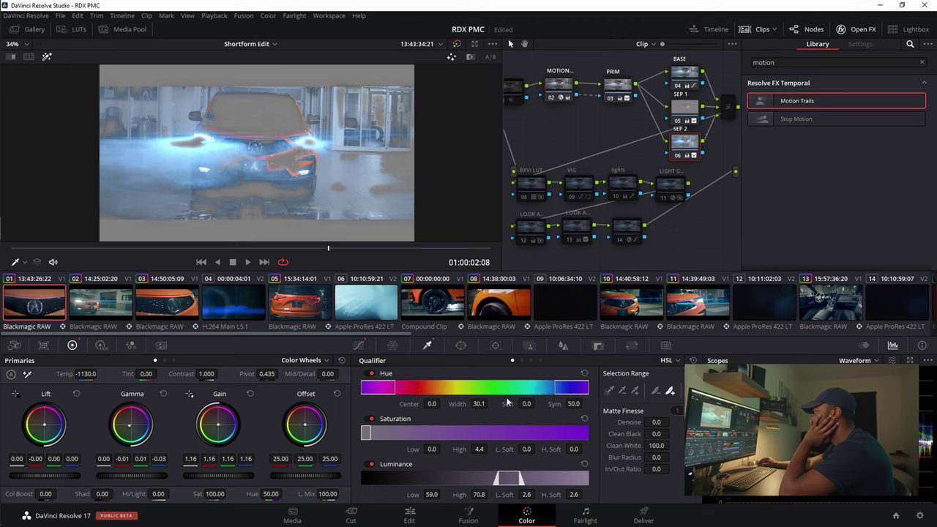
mouse_move(581, 388)
mouse_down()
mouse_move(567, 389)
mouse_move(578, 400)
mouse_move(564, 390)
mouse_up()
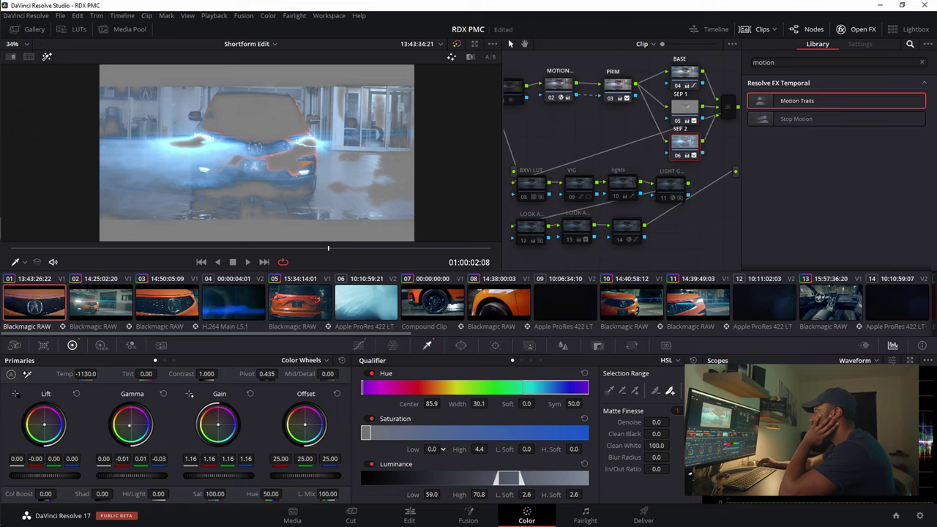
drag(487, 449, 490, 449)
click(584, 463)
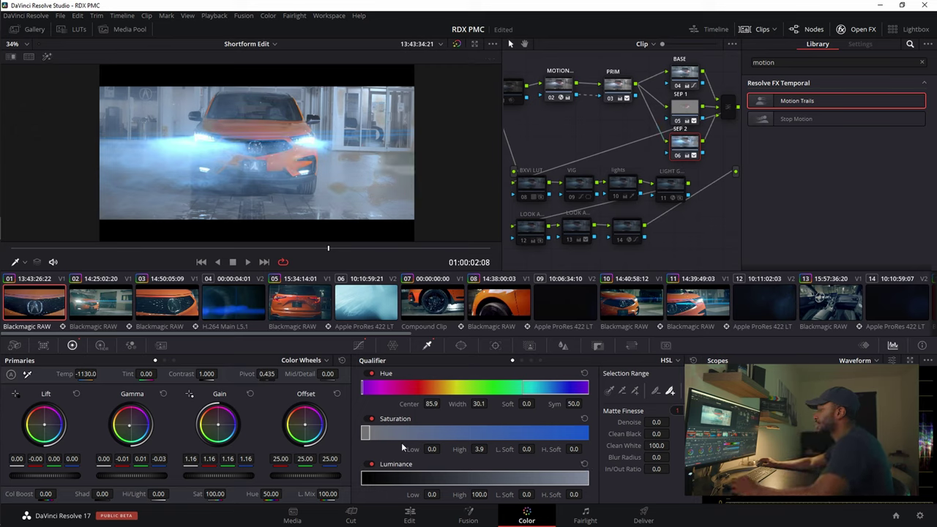
Step: Try node Saturation 50, neutralise the Gamma wheel, then restore Saturation to 100
double_click(216, 494)
text(50)
key(Return)
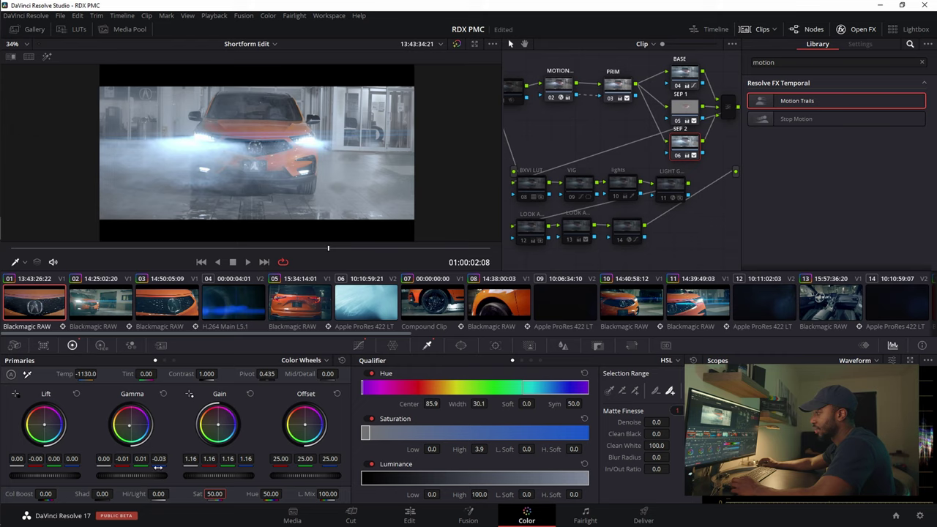
click(162, 395)
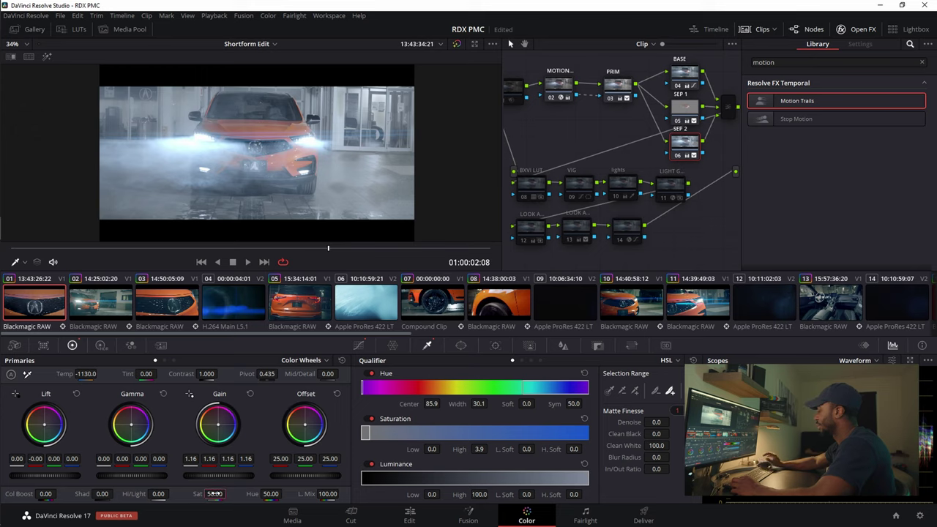
key(Return)
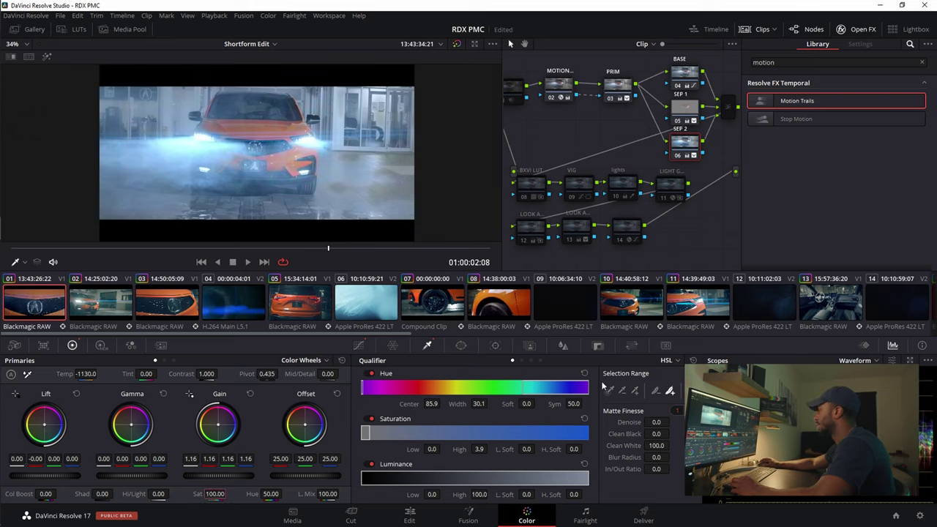
click(598, 345)
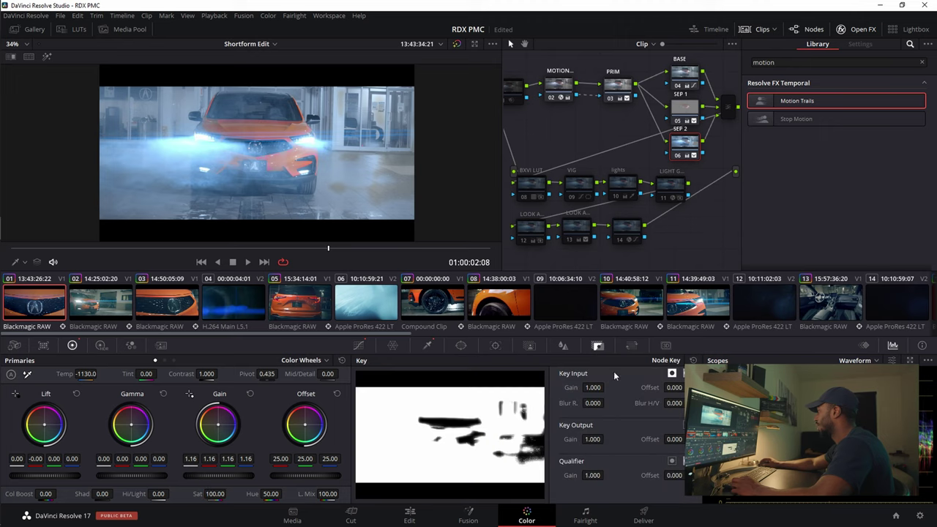
Step: Set SEP 2's Key Output Gain to 0.350
click(597, 439)
text(.3)
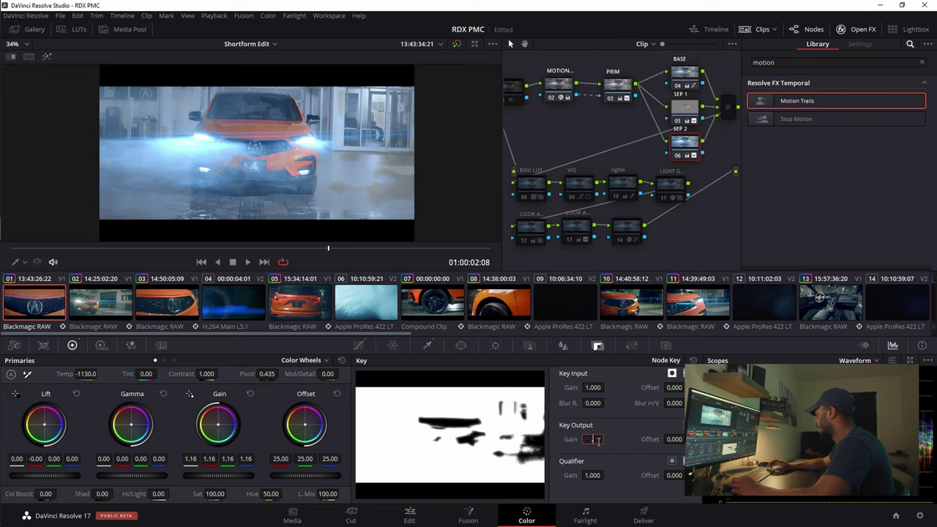
text(5)
key(Return)
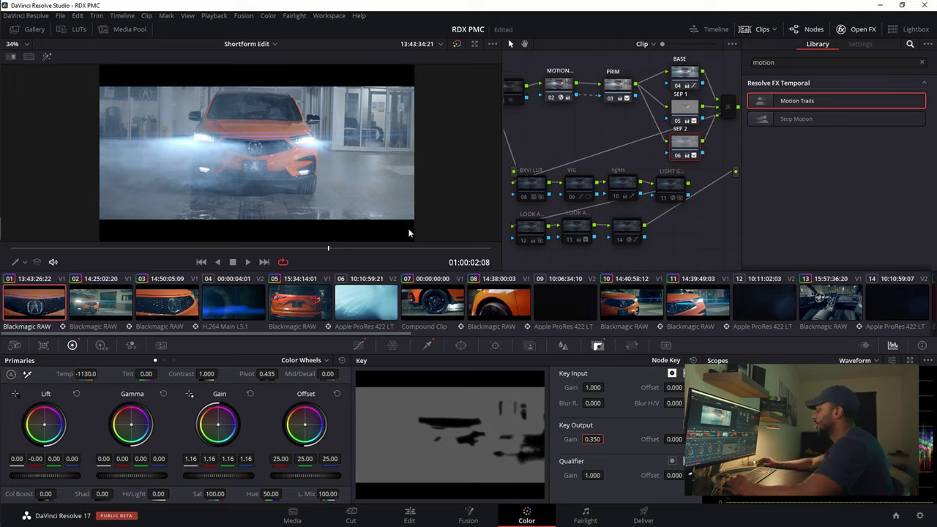
Step: Play the clip, stop at 01:00:03:03, and show SEP 2's HSL qualifier
key(space)
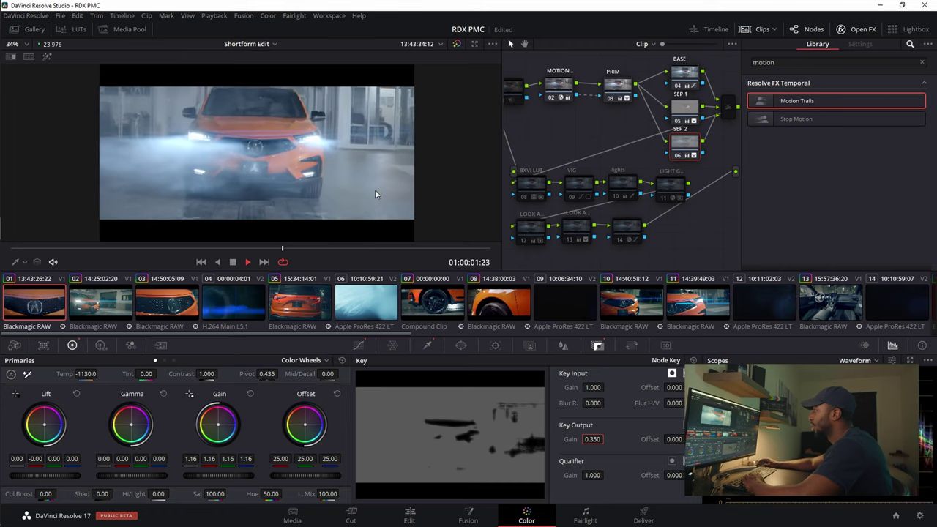
key(space)
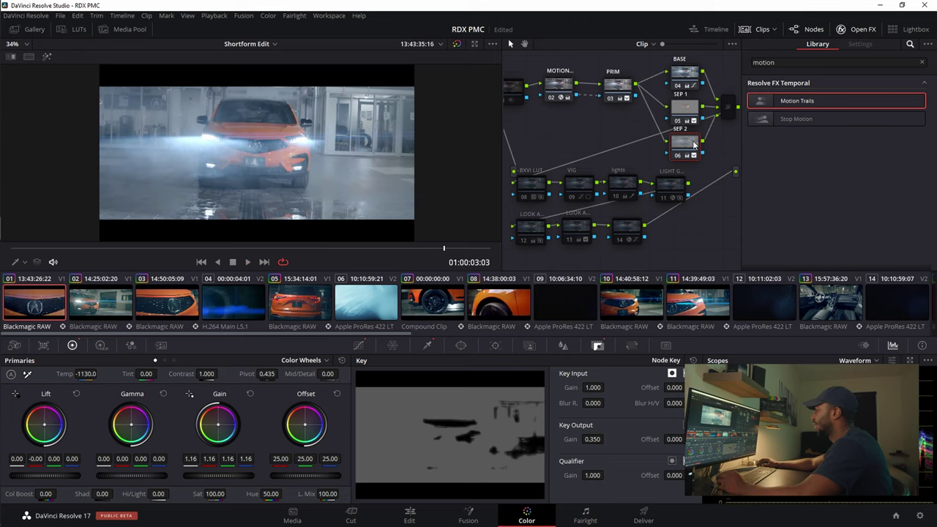
click(358, 345)
click(426, 347)
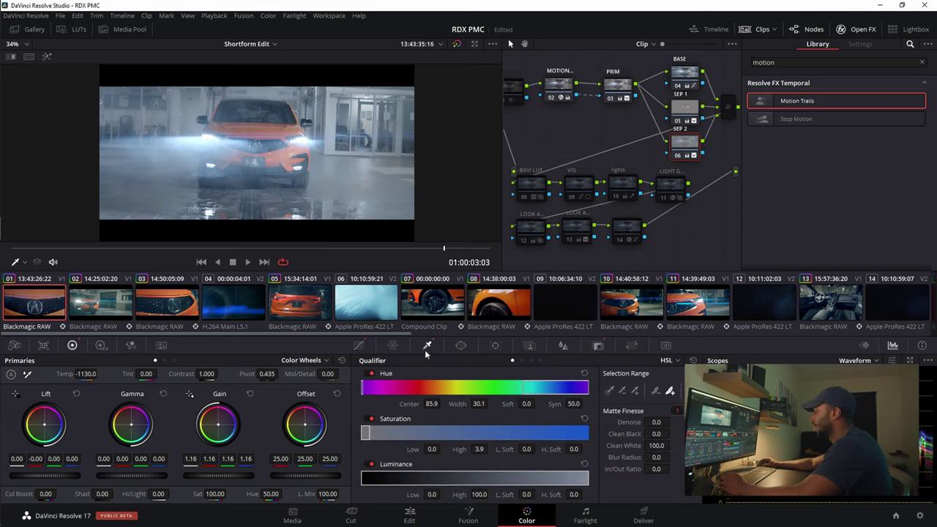
Step: Raise SEP 2's qualifier Saturation Low to 0.8, briefly resetting and restoring the gain
drag(432, 449, 442, 449)
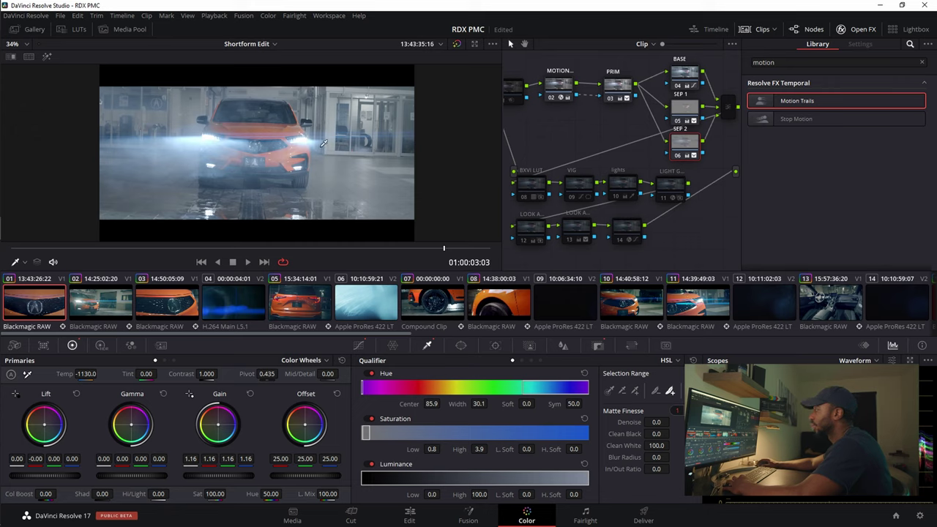
scroll(265, 137, up, 2)
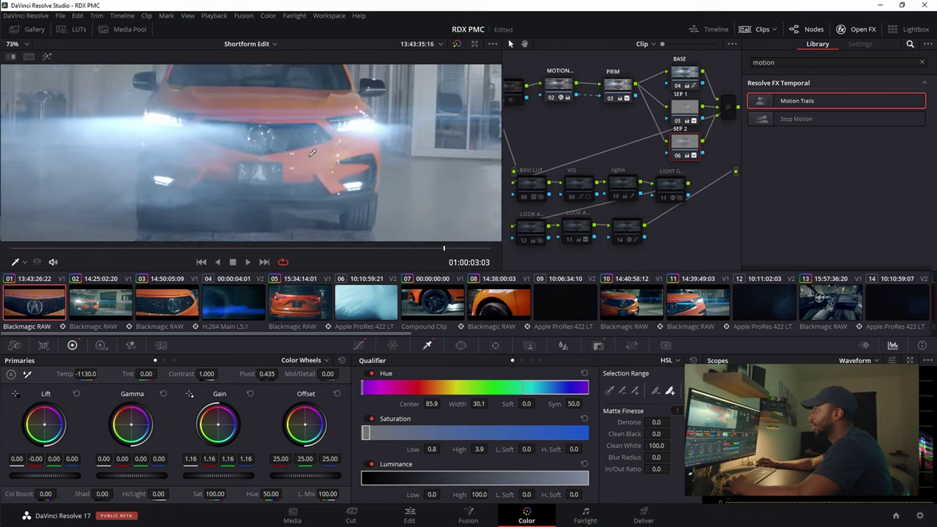
scroll(312, 153, down, 2)
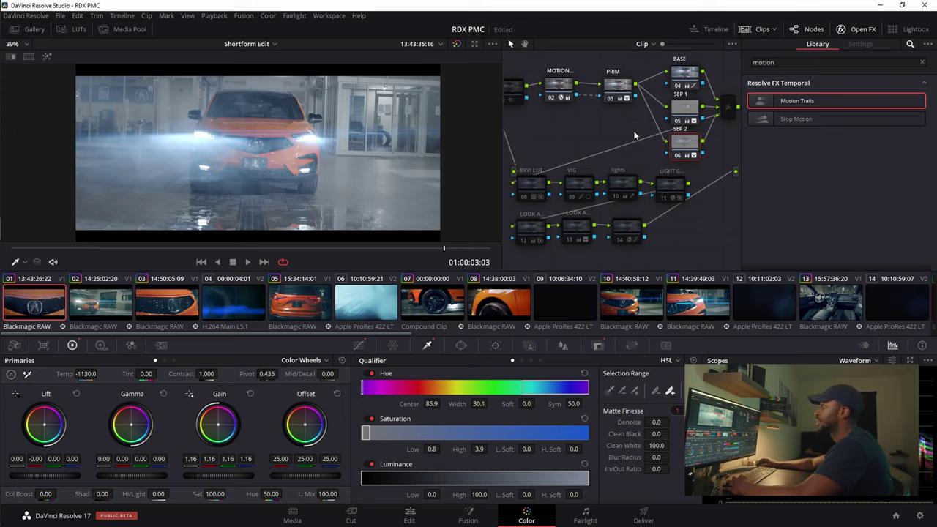
scroll(327, 187, down, 1)
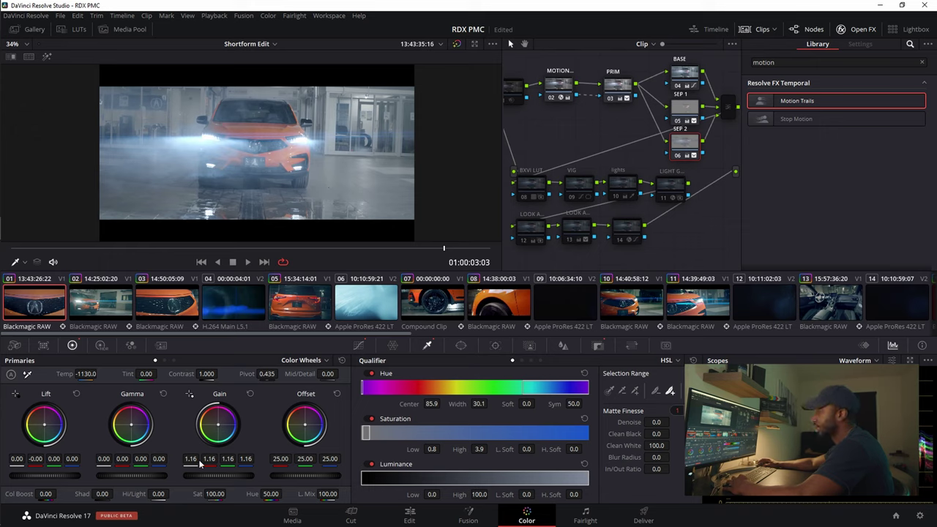
click(250, 394)
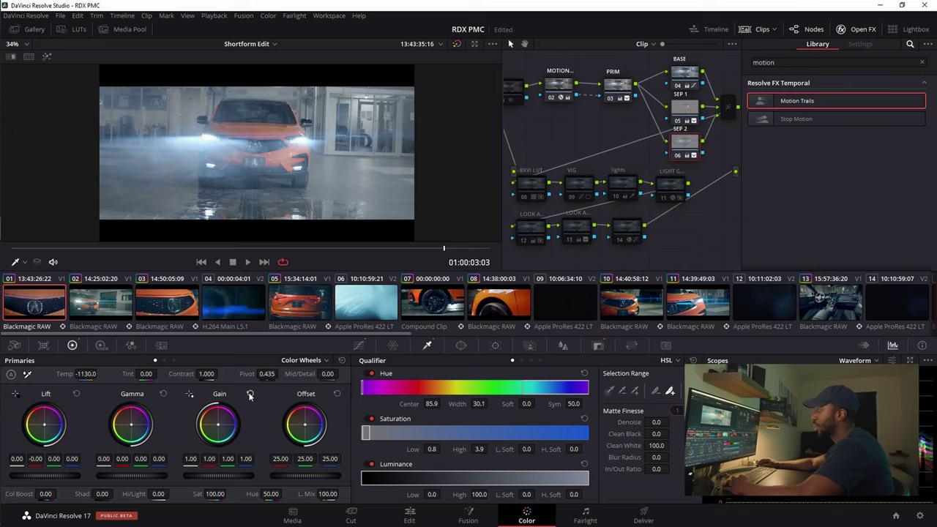
key(ctrl+z)
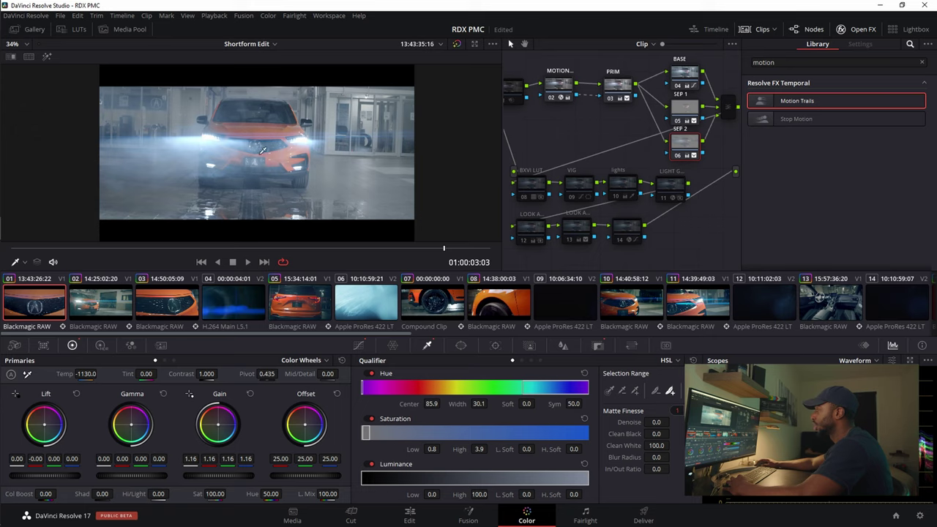
Step: Compare the SEP 1 and SEP 2 nodes, toggling SEP 2 off and on
click(681, 110)
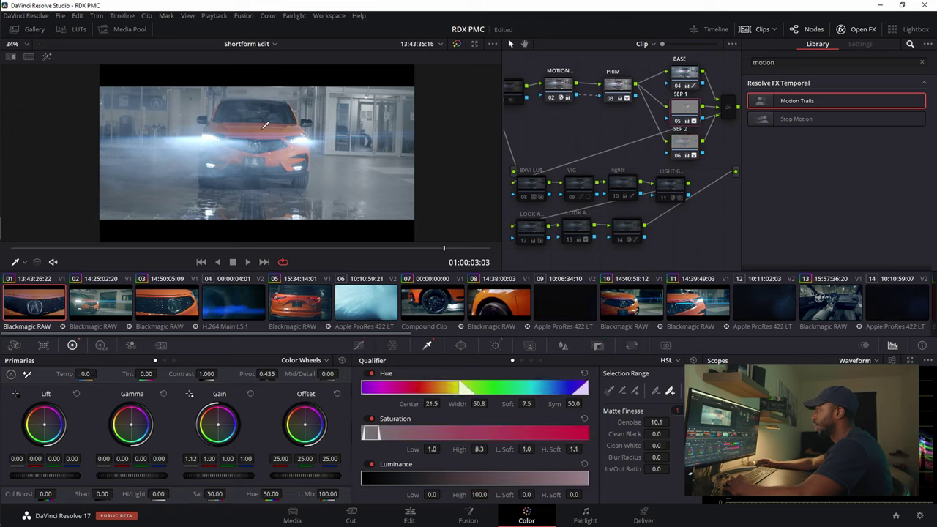
click(696, 145)
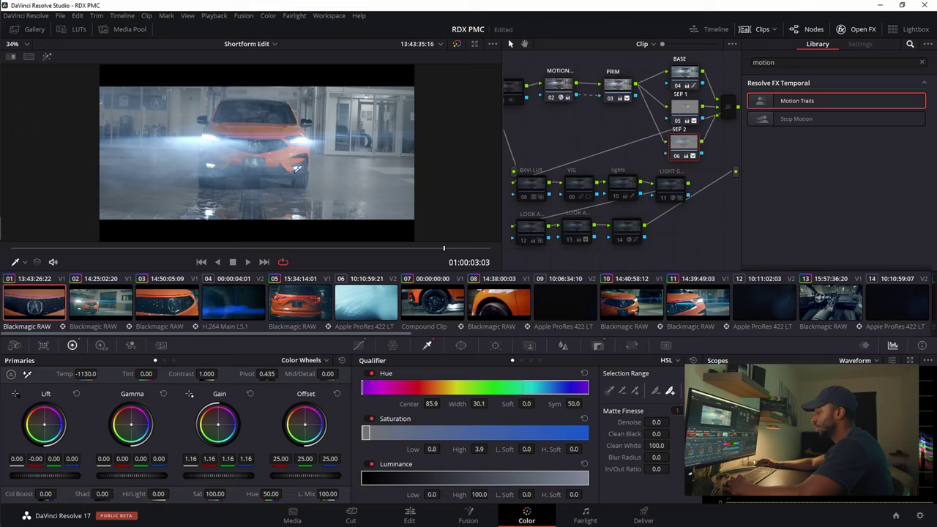
key(ctrl+d)
key(ctrl+d)
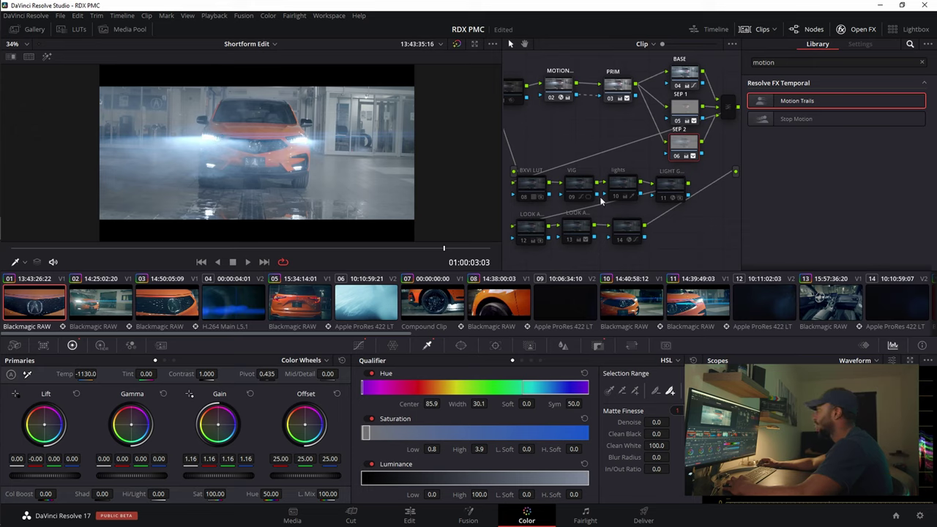
click(529, 192)
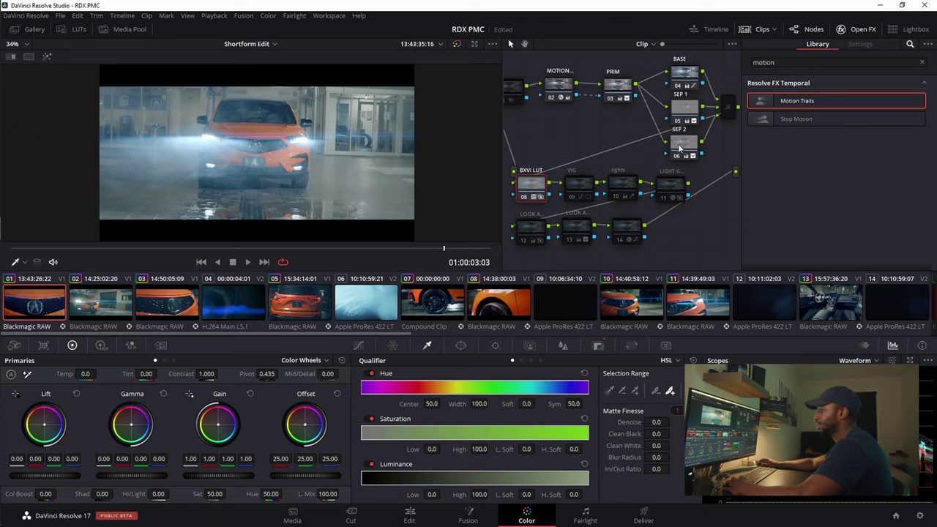
Step: In the Key palette, set BXVI LUT's Key Output Gain to 0.360 after briefly trying 2.0
mouse_move(679, 149)
click(597, 346)
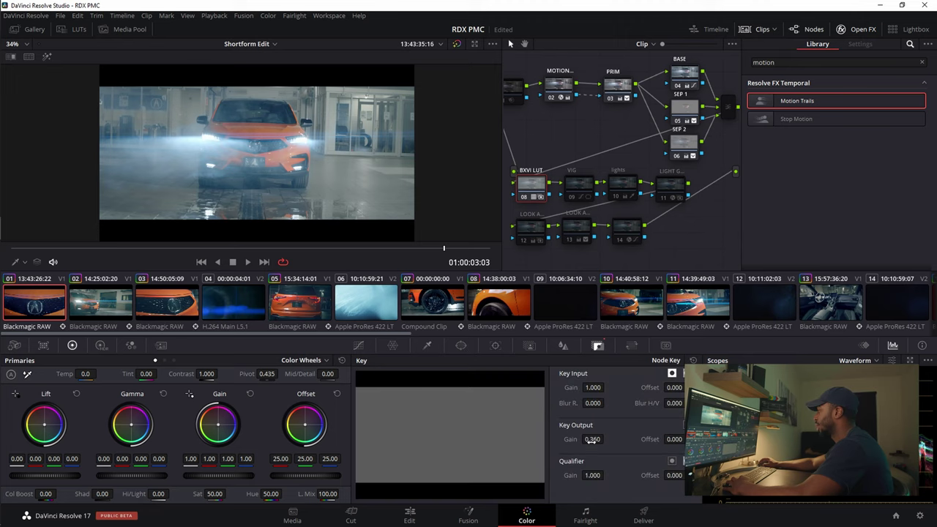
drag(594, 439, 606, 439)
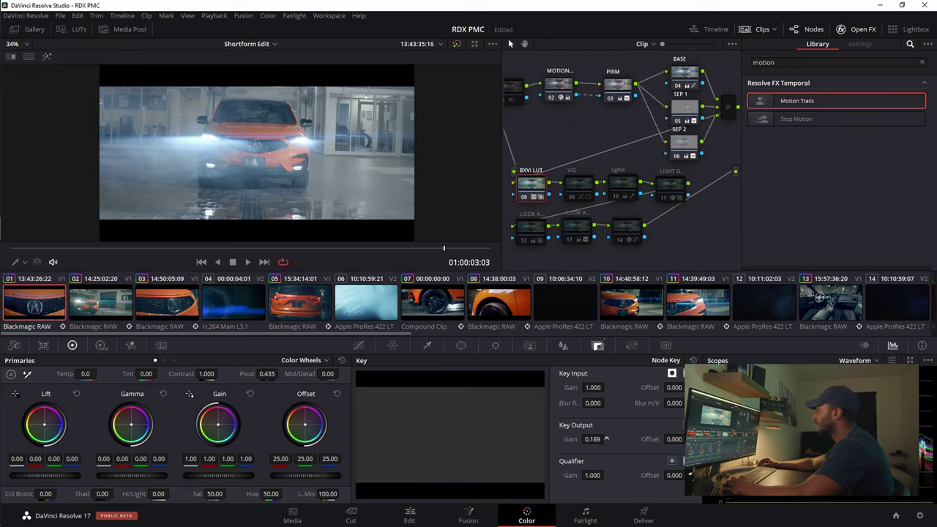
click(593, 439)
text(2)
key(Return)
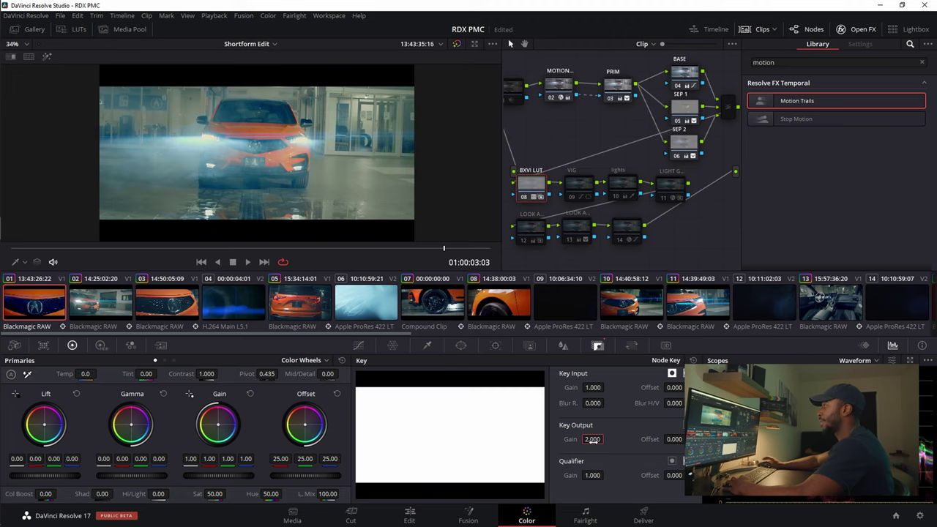
click(593, 440)
text(36)
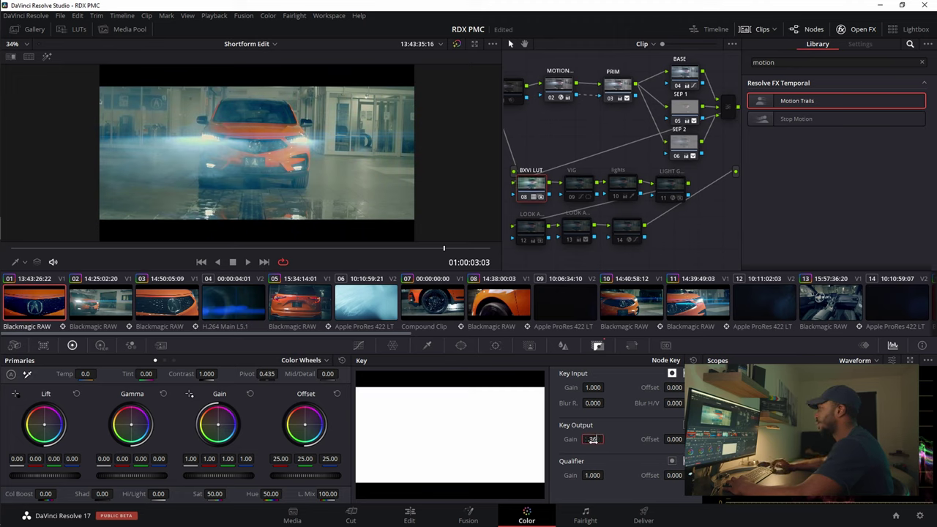
key(Return)
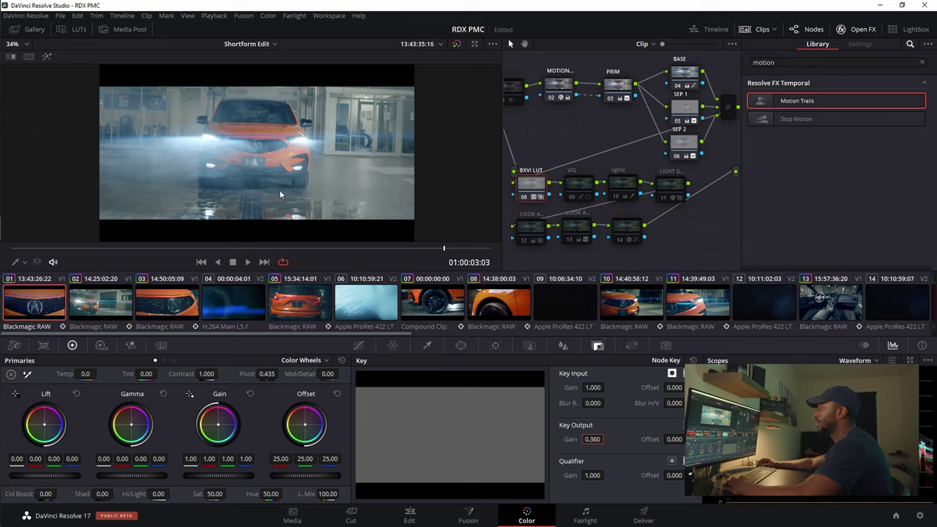
click(585, 185)
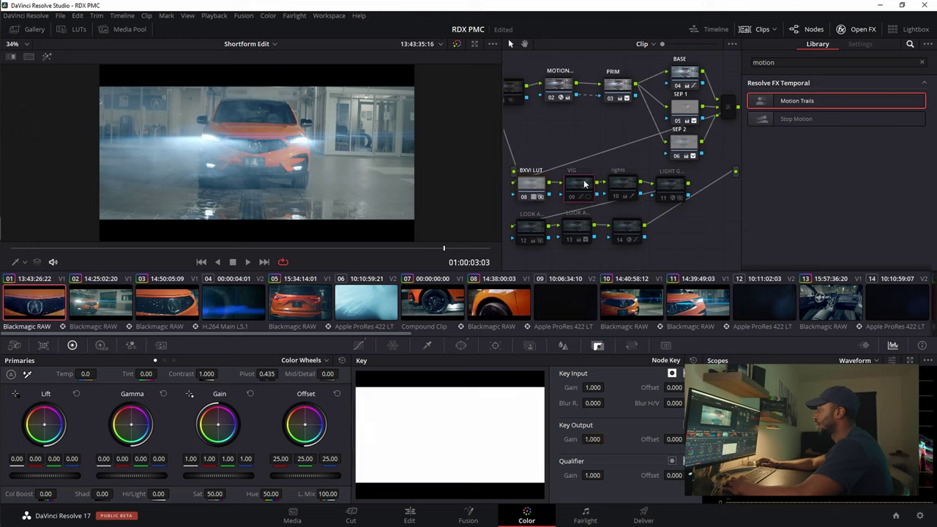
Step: Toggle the VIG node's vignette off and on to compare it
key(ctrl+d)
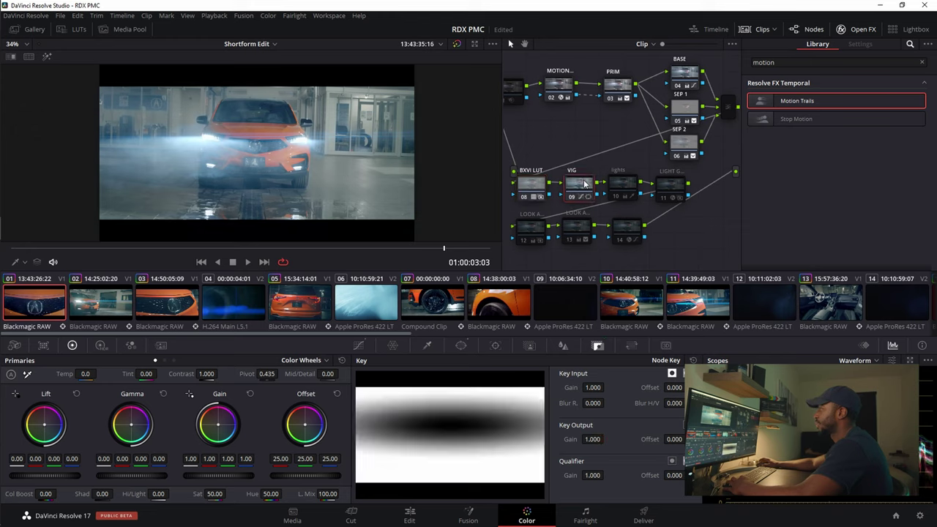
key(ctrl+d)
key(ctrl+d)
click(461, 345)
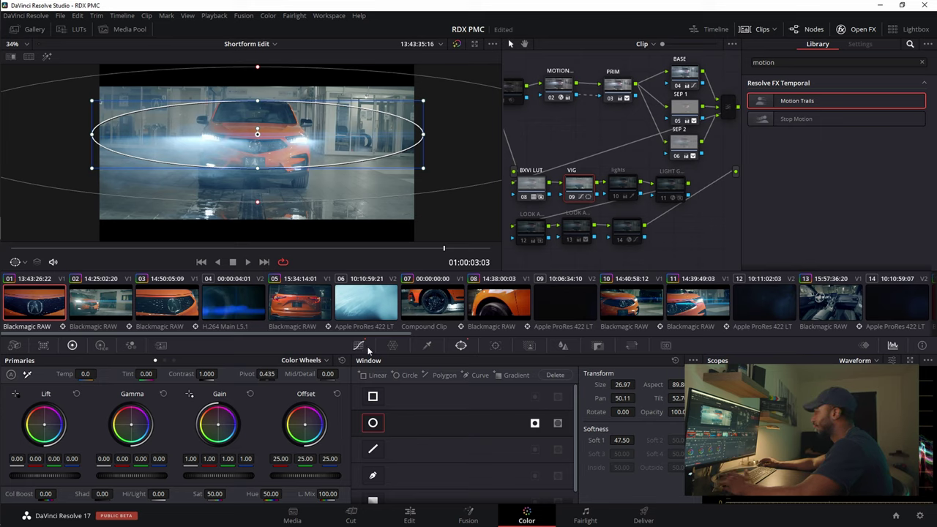
right_click(619, 91)
key(Escape)
right_click(619, 90)
key(Escape)
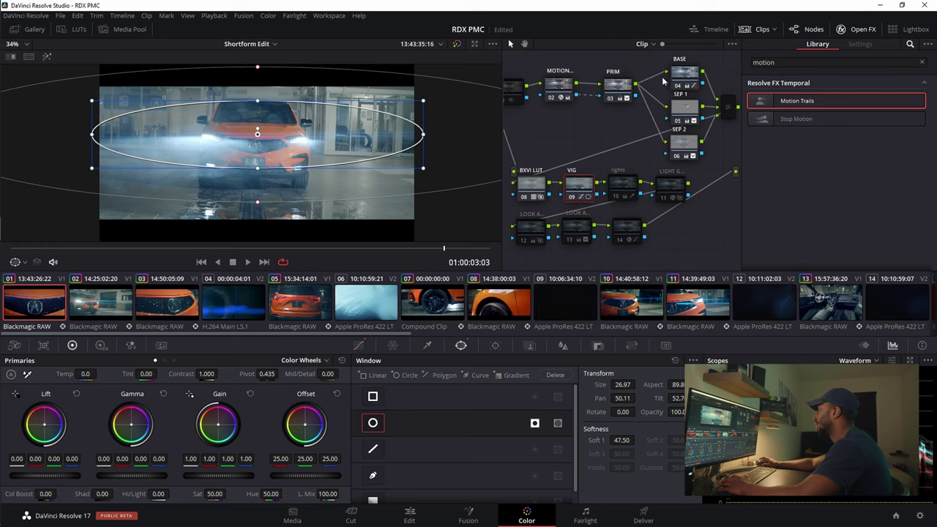
Step: Reset the VIG grade and add a circle window, softened and stretched into a wide ellipse
right_click(584, 187)
click(595, 194)
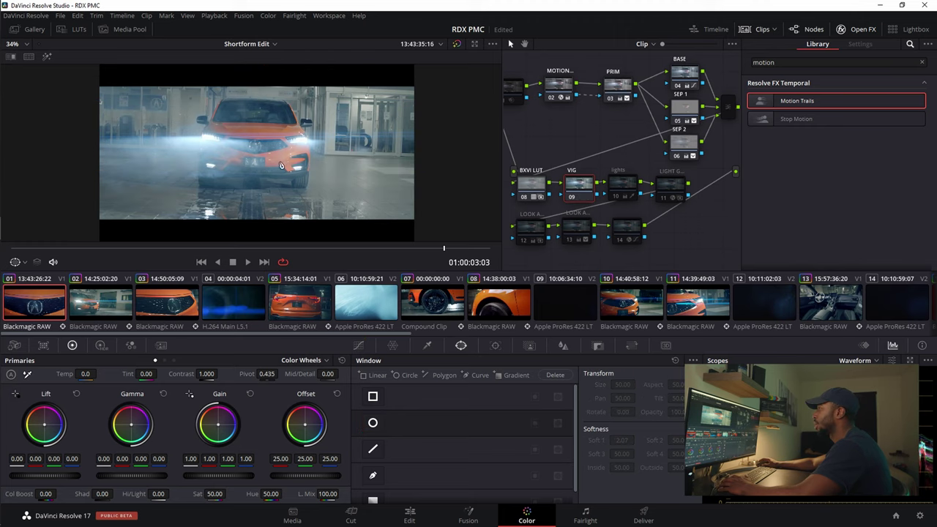
click(373, 422)
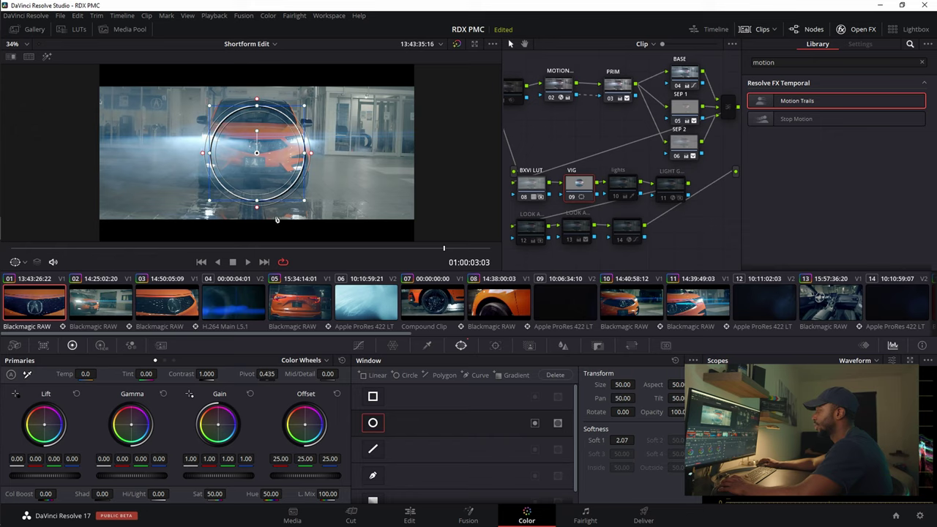
drag(312, 153, 421, 154)
drag(259, 201, 255, 159)
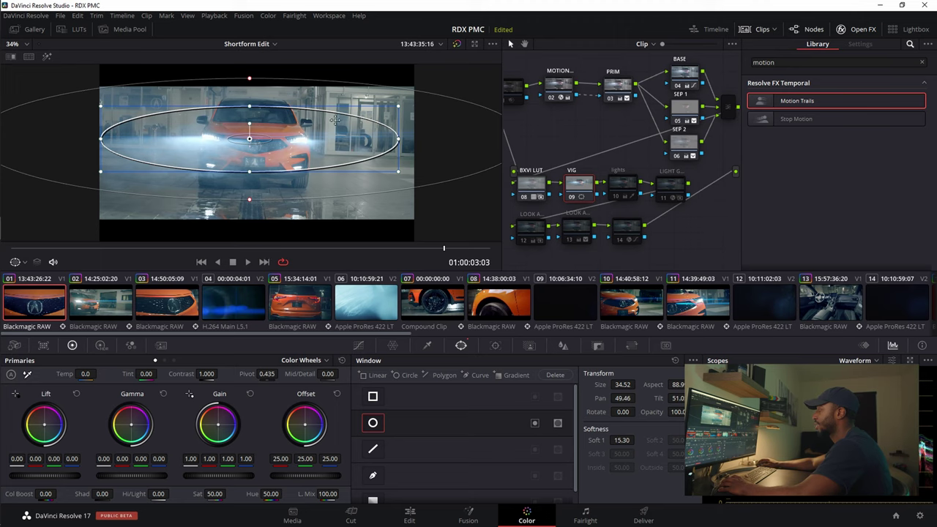
drag(399, 139, 412, 138)
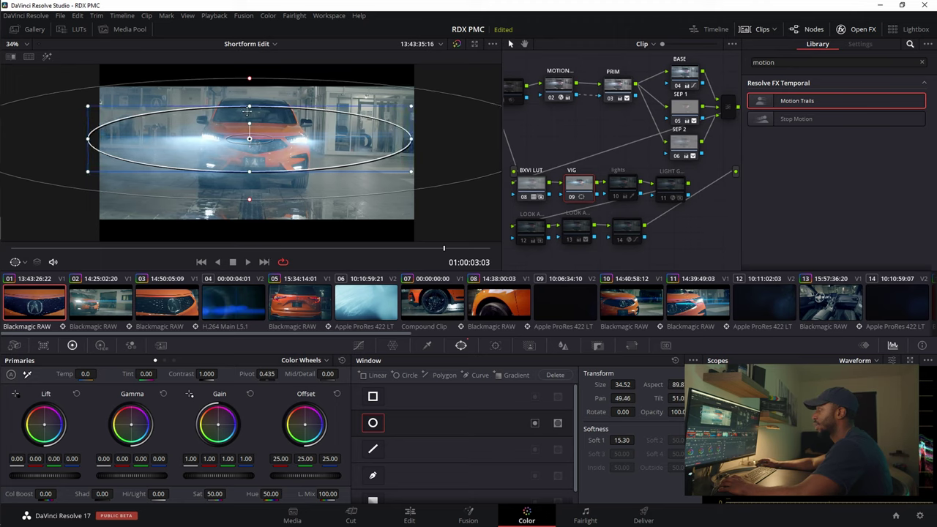
click(358, 345)
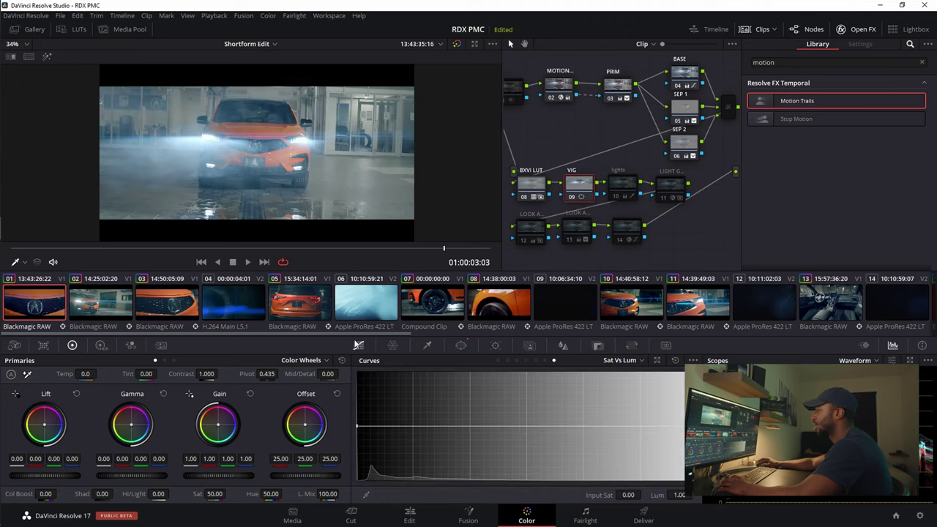
Step: Bow the VIG node's custom curve down to darken the fog, checking the window ellipse
click(497, 361)
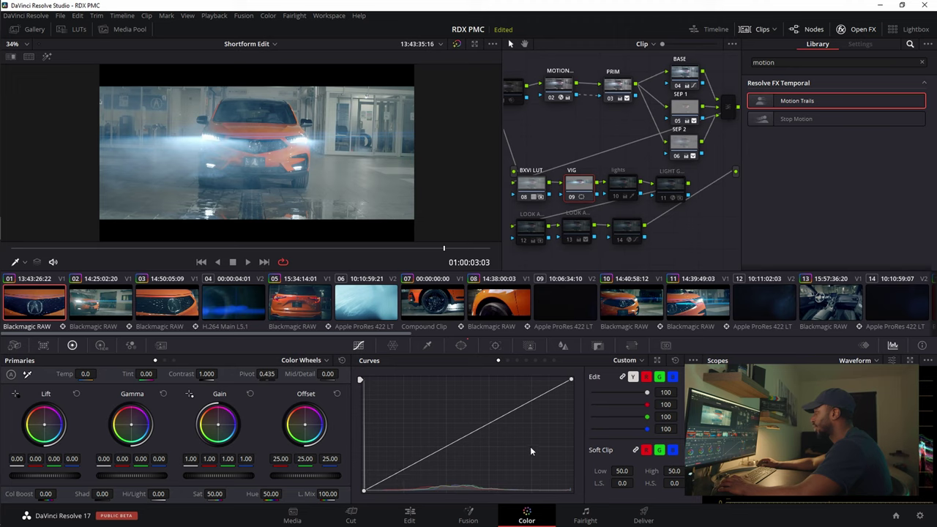
click(461, 345)
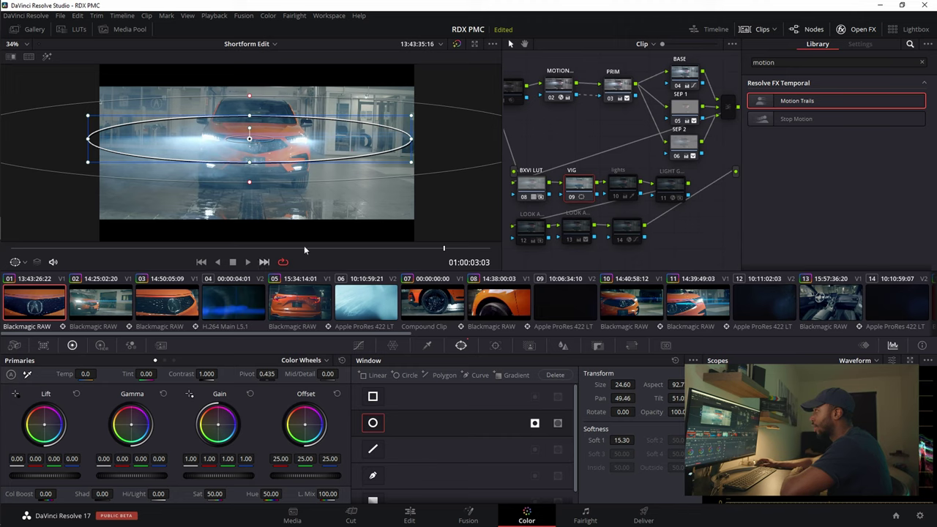
click(358, 345)
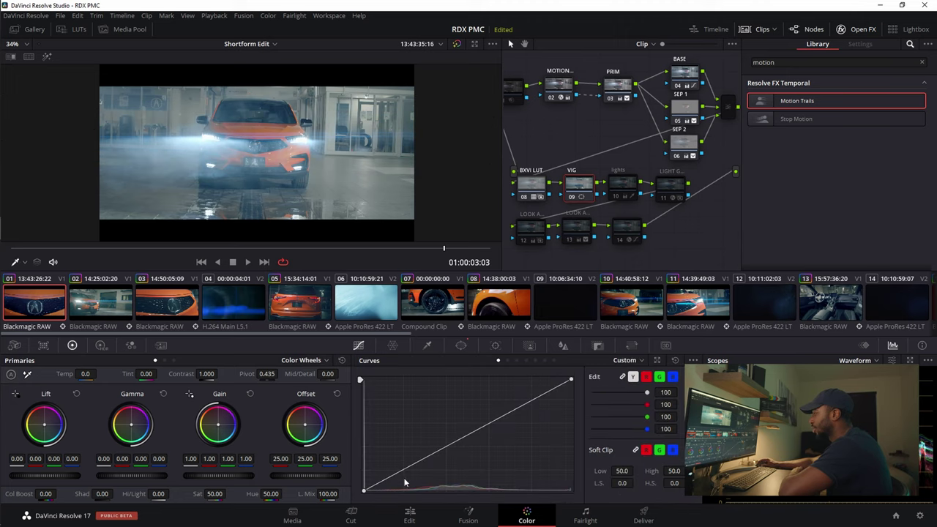
drag(397, 473, 401, 483)
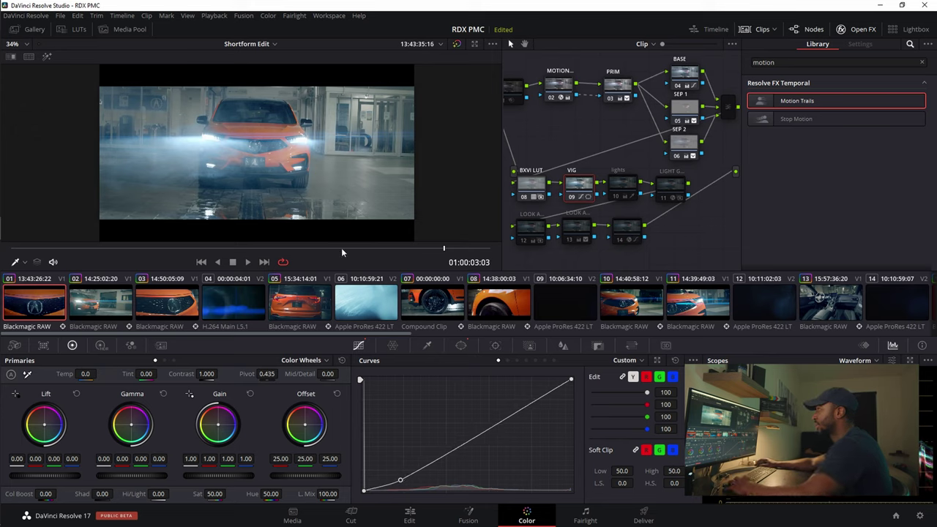
drag(435, 465, 441, 466)
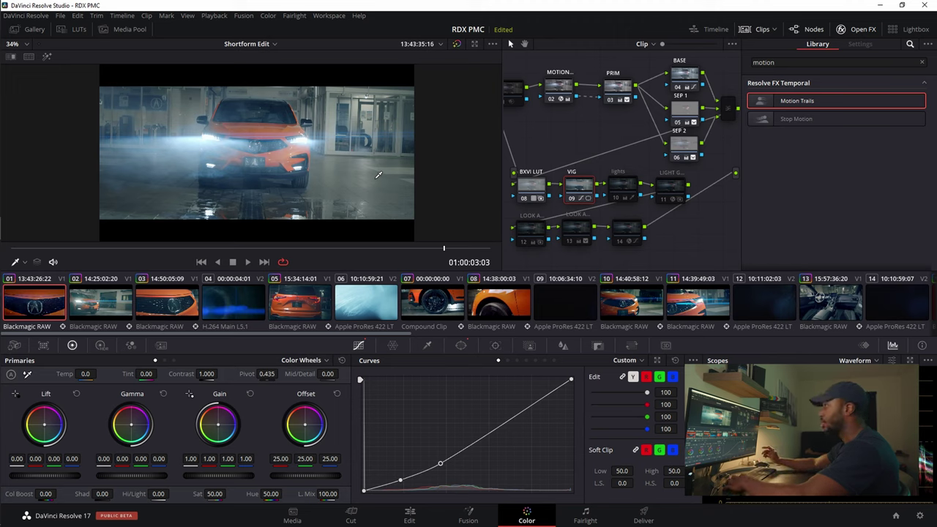
Step: Compare ungraded and graded shot with Shift+D and playback, then select node 10 'lights'
key(shift+d)
key(shift+d)
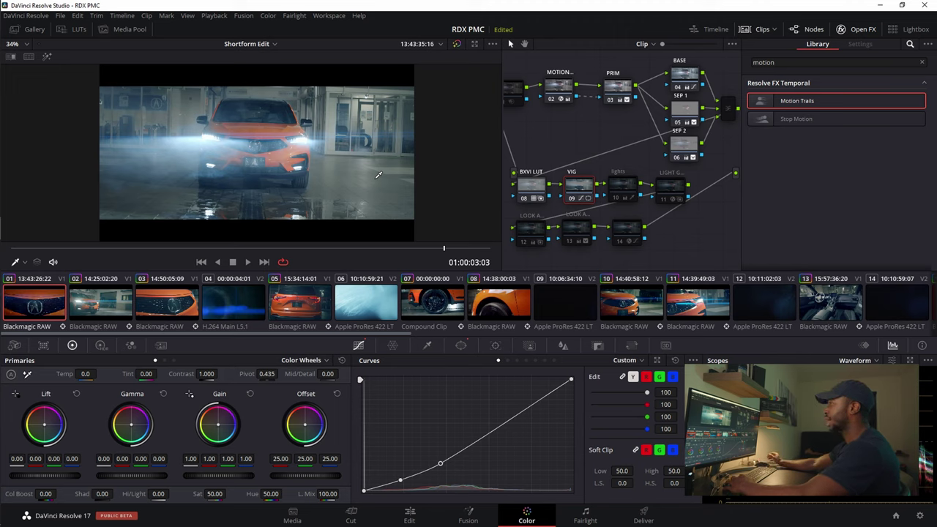
key(shift+d)
key(shift+d)
key(space)
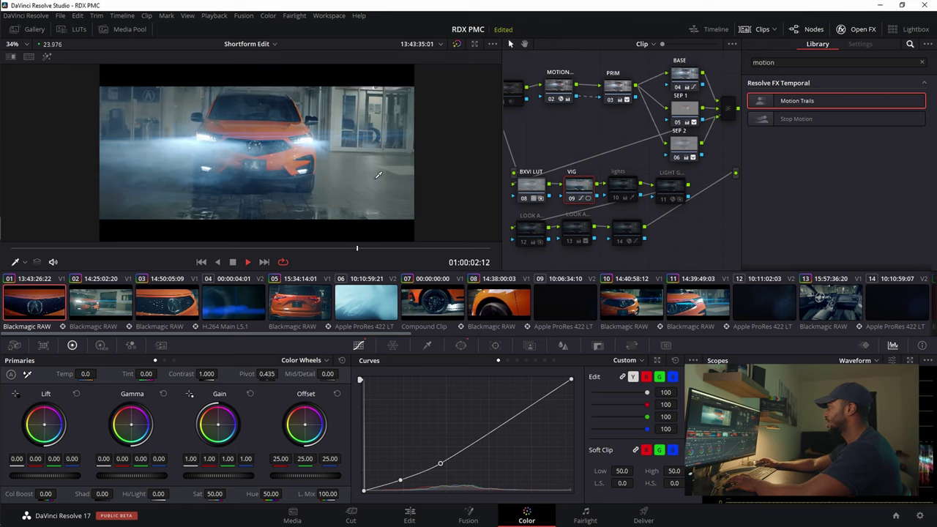
key(space)
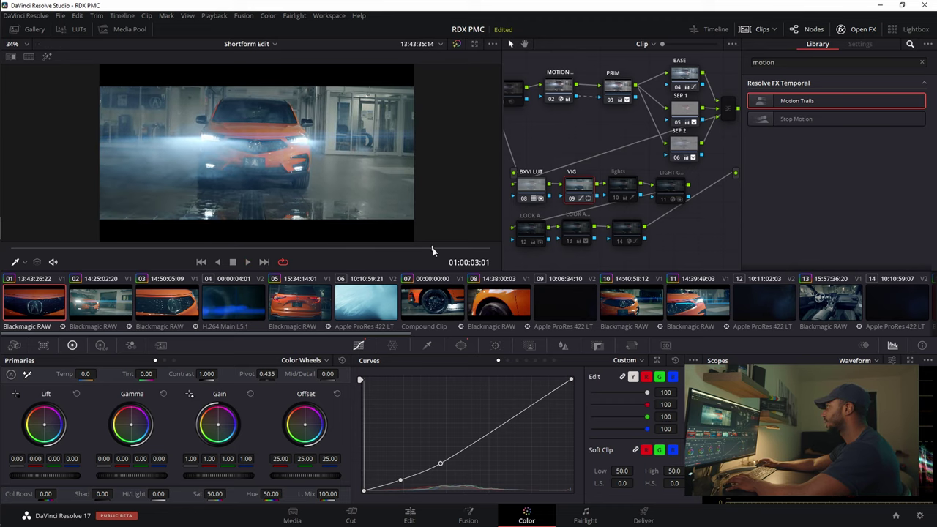
click(622, 192)
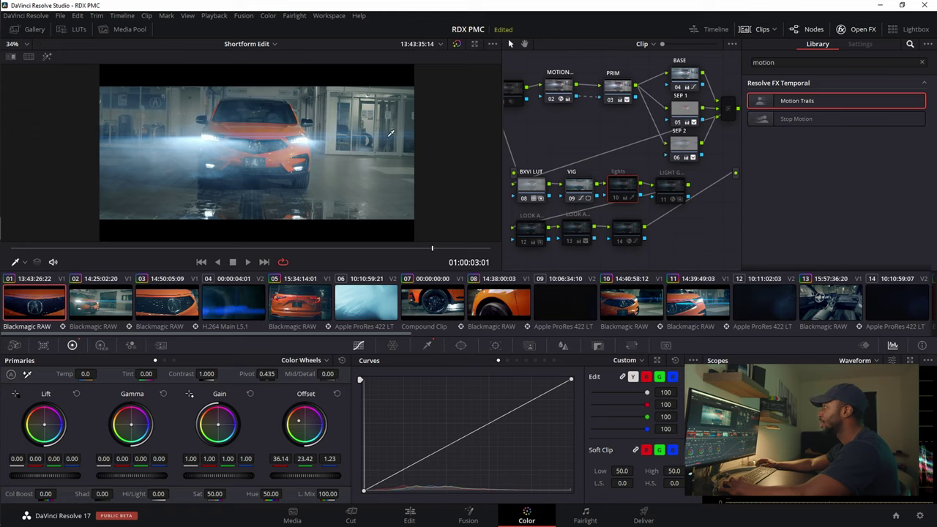
Step: Re-enable node 10, glance at its Log Wheels, and show its qualifier (hue 86.4, luminance 70–80)
key(ctrl+d)
key(ctrl+d)
key(ctrl+d)
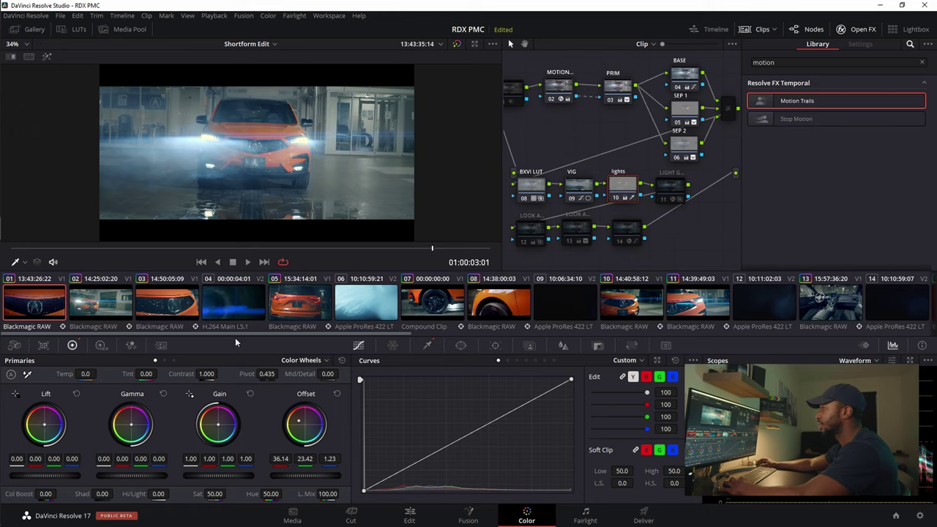
click(175, 360)
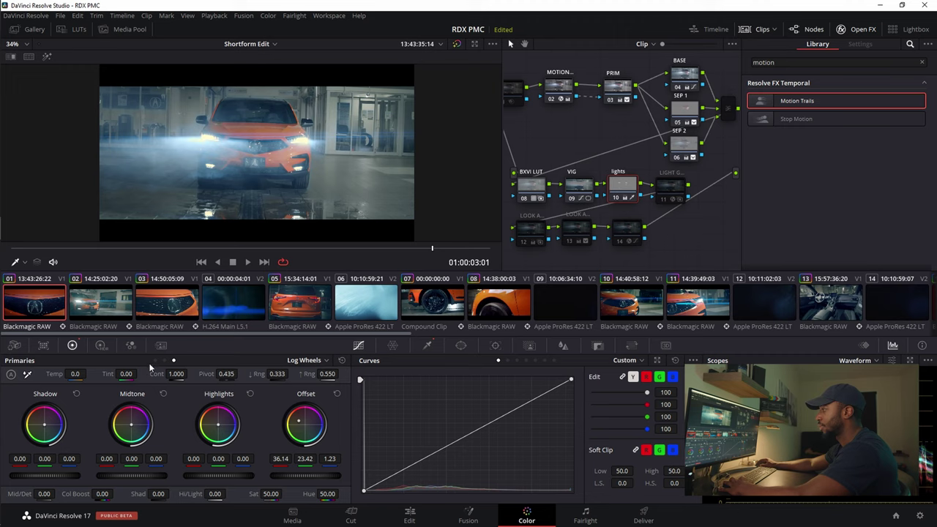
click(155, 361)
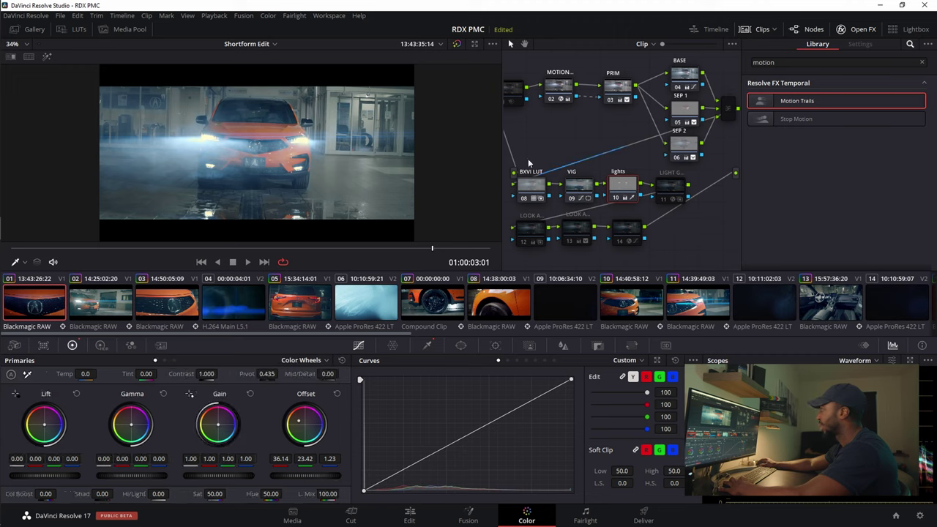
click(429, 346)
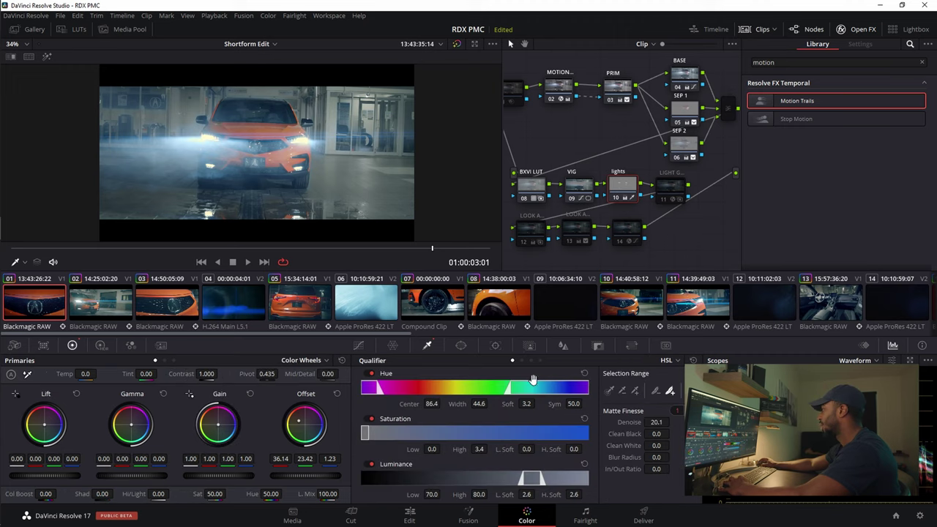
Step: With the matte highlighted, reset Hue and Saturation and sample the headlights for the key
key(shift+h)
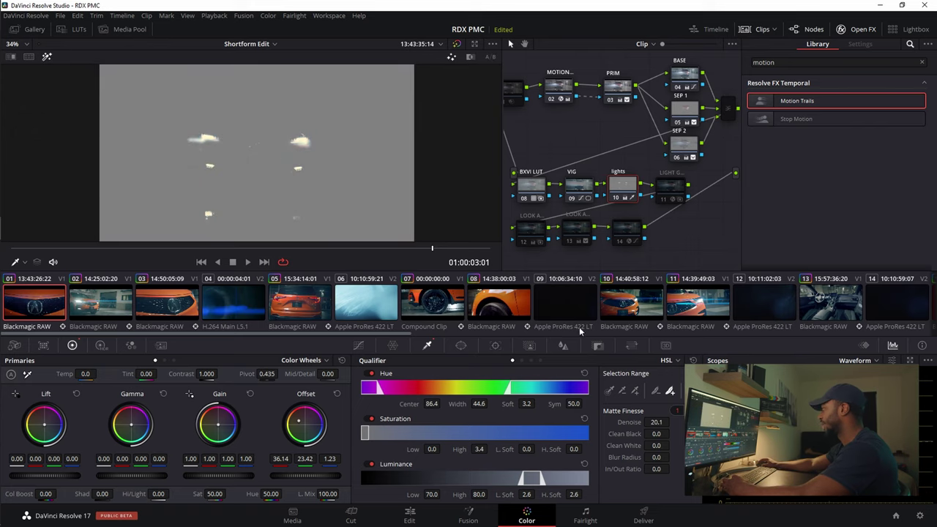
click(585, 373)
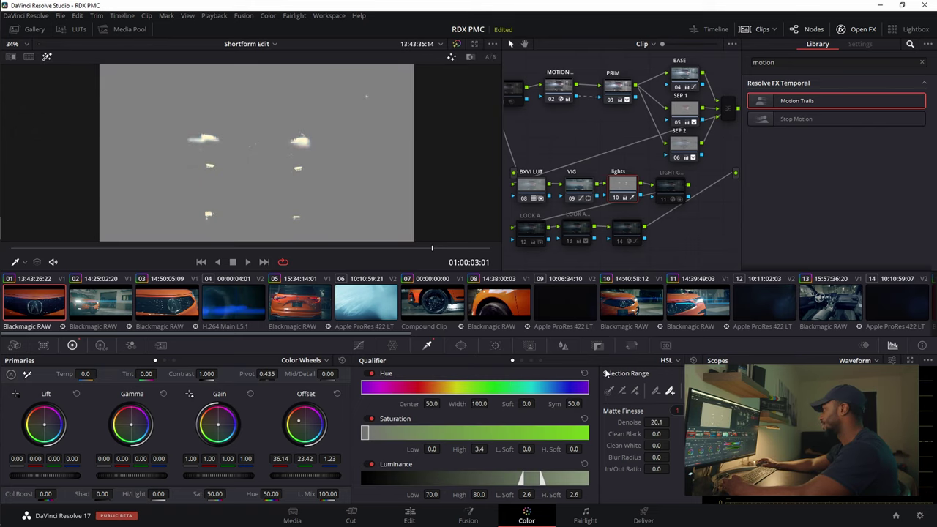
click(584, 418)
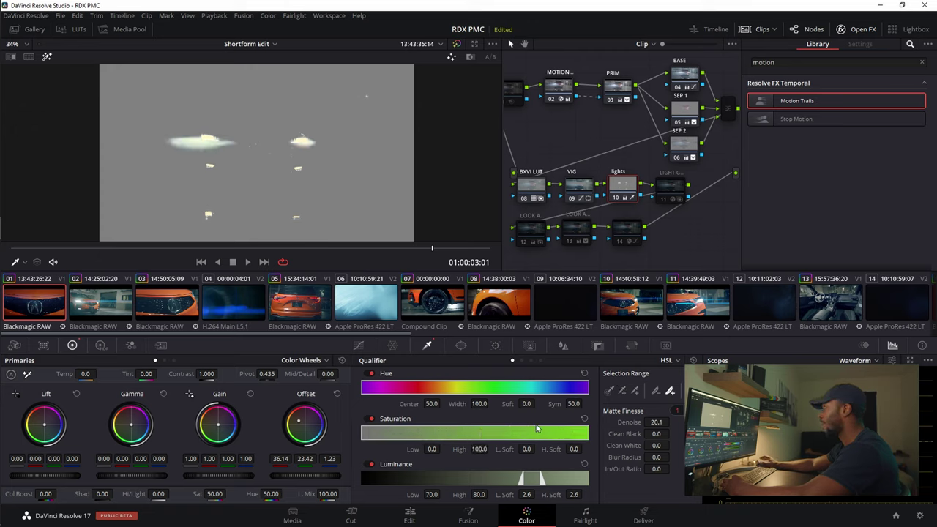
click(609, 392)
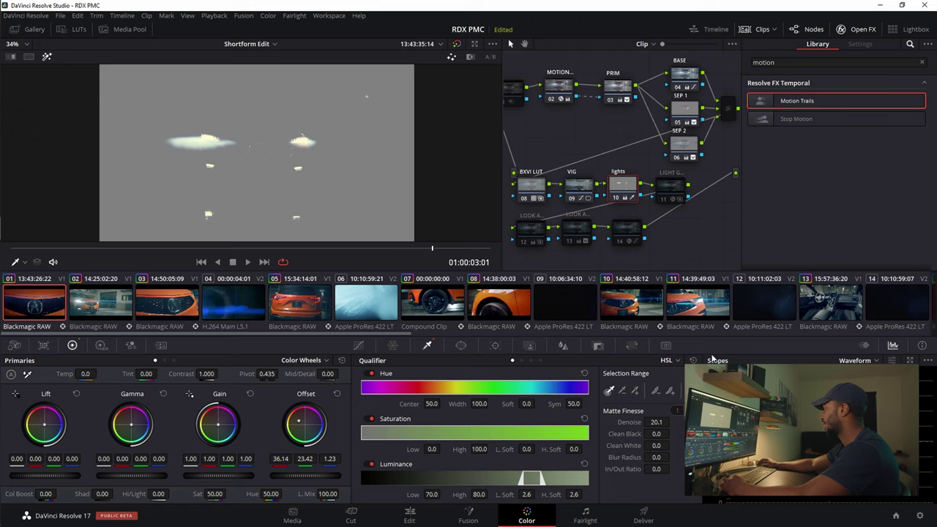
key(ctrl+z)
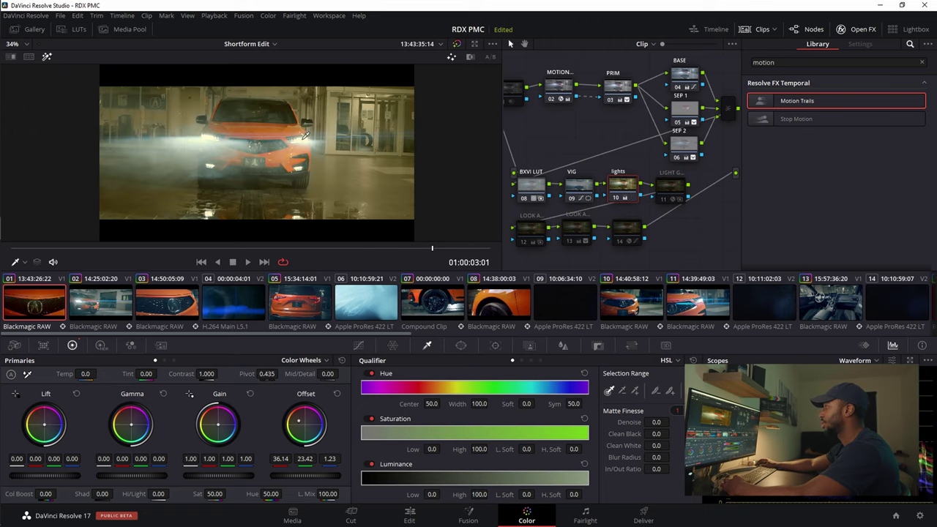
click(306, 137)
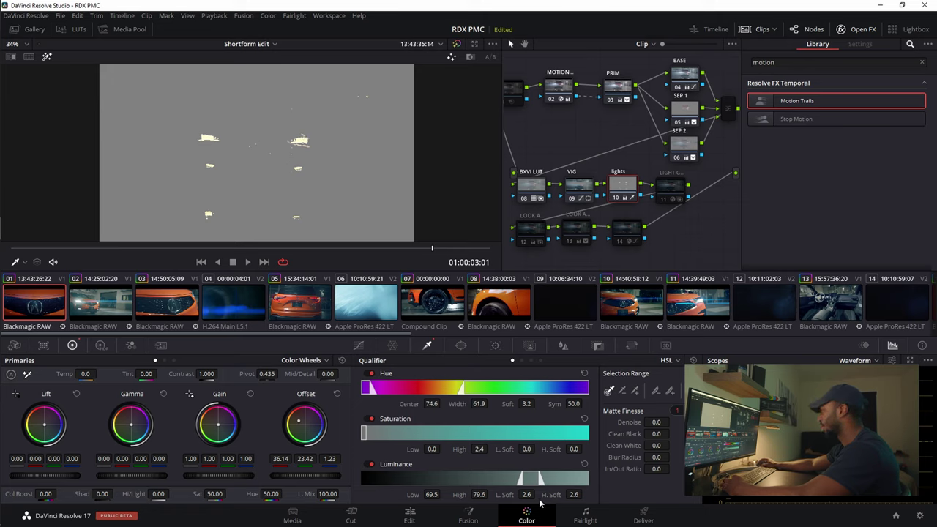
Step: Raise Luminance High to 89.8 with softened edge, set Denoise to 20, and unhighlight
drag(573, 494, 574, 494)
drag(479, 494, 538, 494)
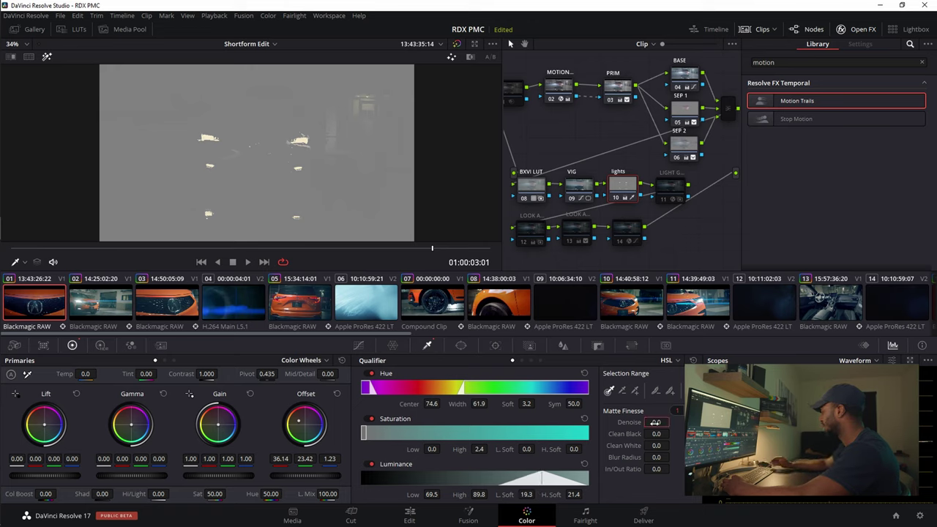
drag(655, 423, 654, 423)
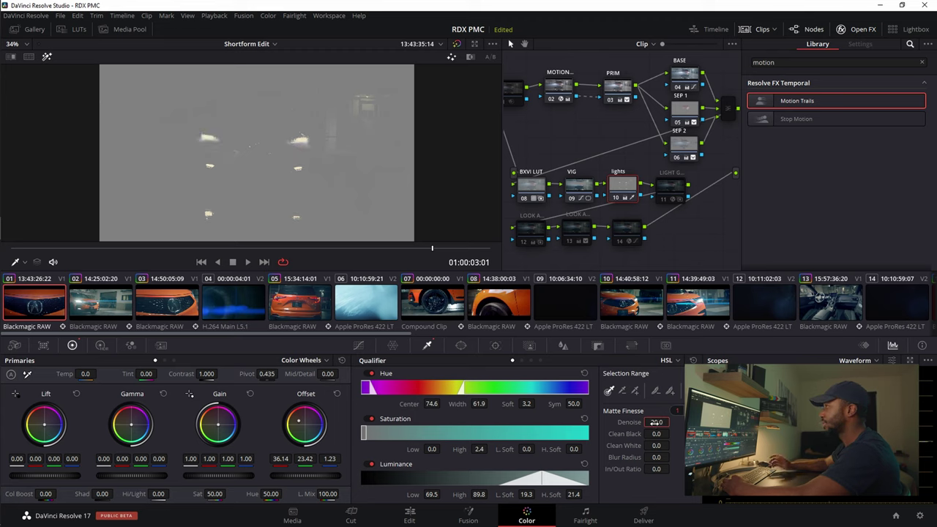
key(shift+h)
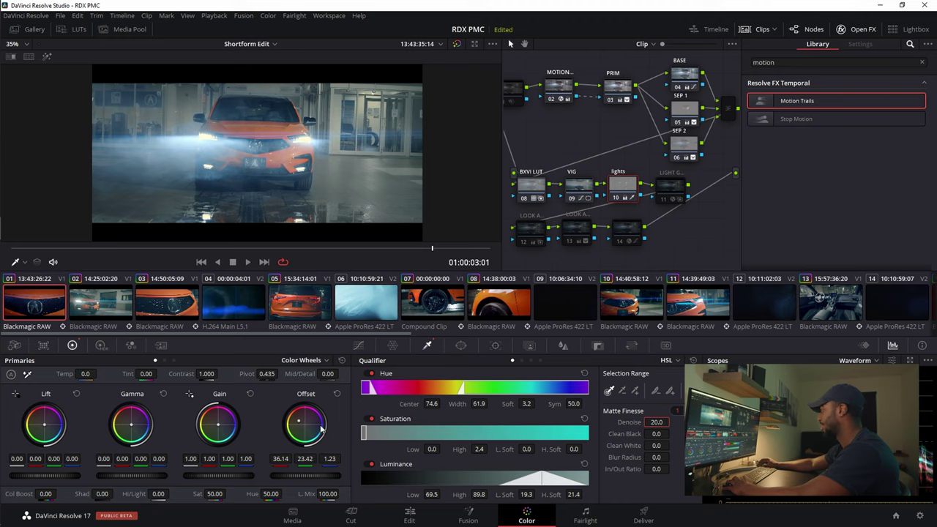
Step: Reset the headlights' Offset and push it toward warm orange, toggling the node to compare
click(337, 394)
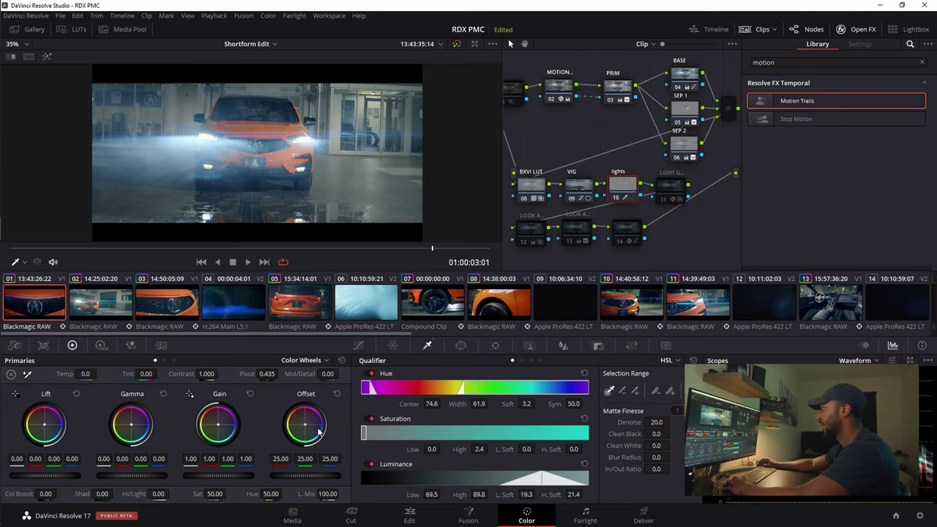
drag(306, 424, 298, 422)
key(ctrl+d)
key(ctrl+d)
key(ctrl+d)
key(ctrl+d)
key(ctrl+d)
key(ctrl+d)
key(ctrl+d)
key(ctrl+d)
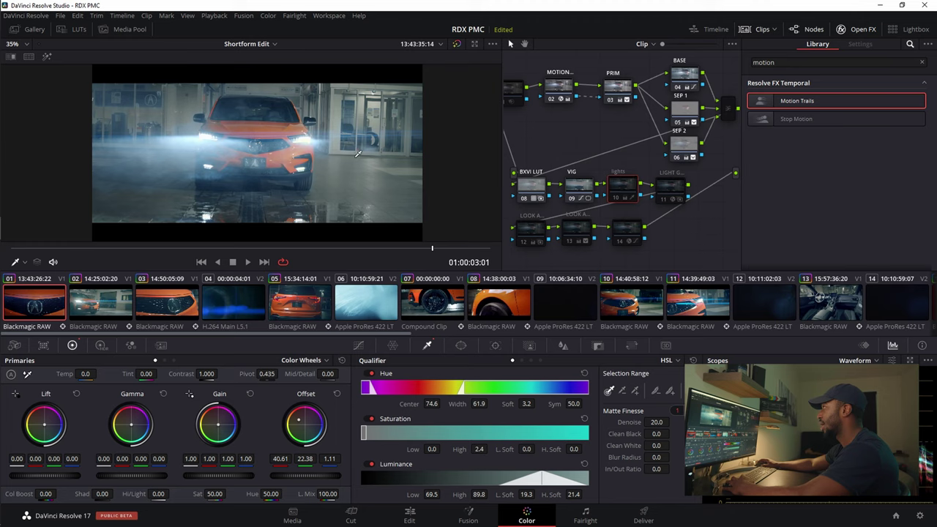
key(ctrl+d)
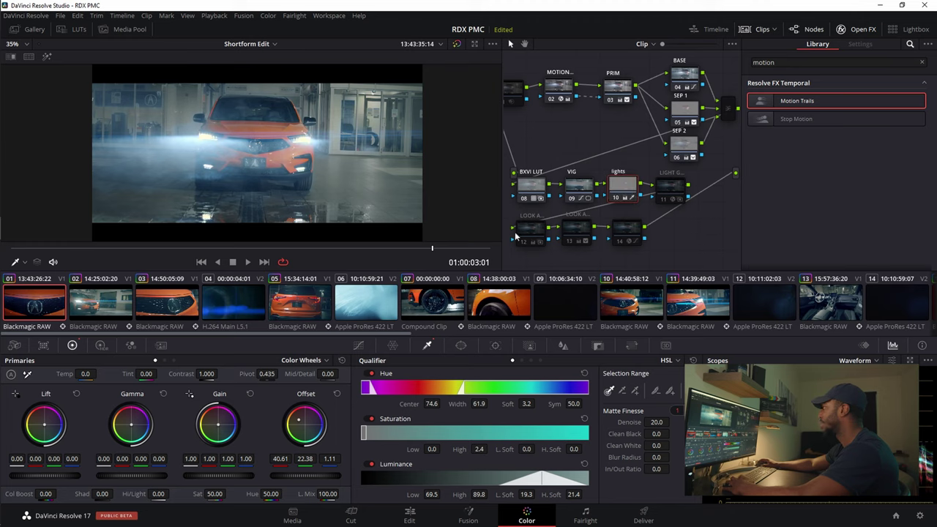
Step: Tighten the headlight luminance key to 74.3–94.6 with high softness 1.2, comparing on and off
key(shift+h)
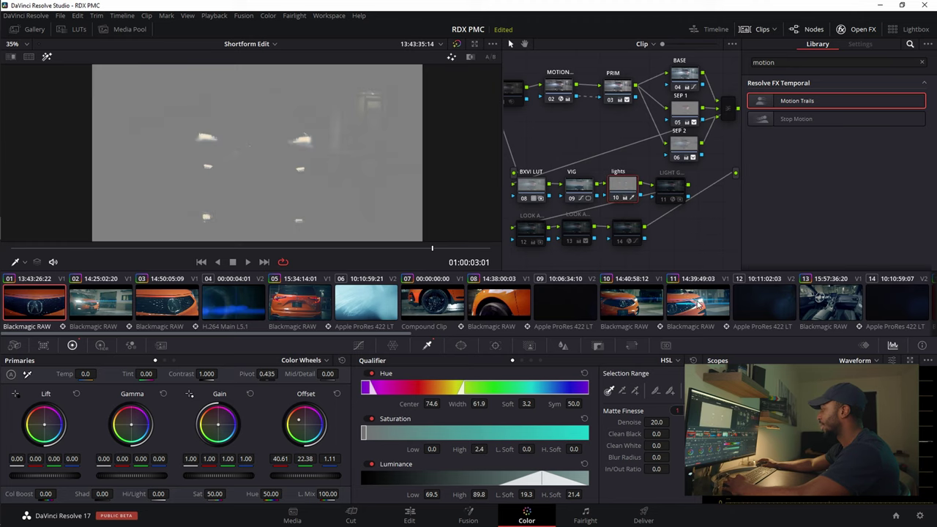
mouse_move(574, 495)
mouse_down()
mouse_move(554, 494)
mouse_move(568, 480)
mouse_up()
key(shift+h)
key(ctrl+d)
key(ctrl+d)
key(ctrl+d)
key(ctrl+d)
key(ctrl+d)
key(ctrl+d)
key(ctrl+d)
key(ctrl+d)
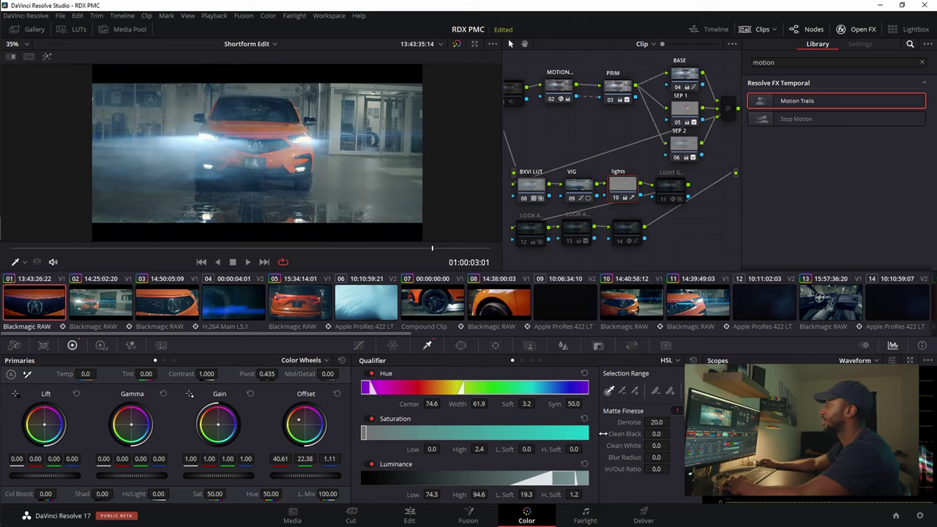
key(ctrl+d)
key(ctrl+d)
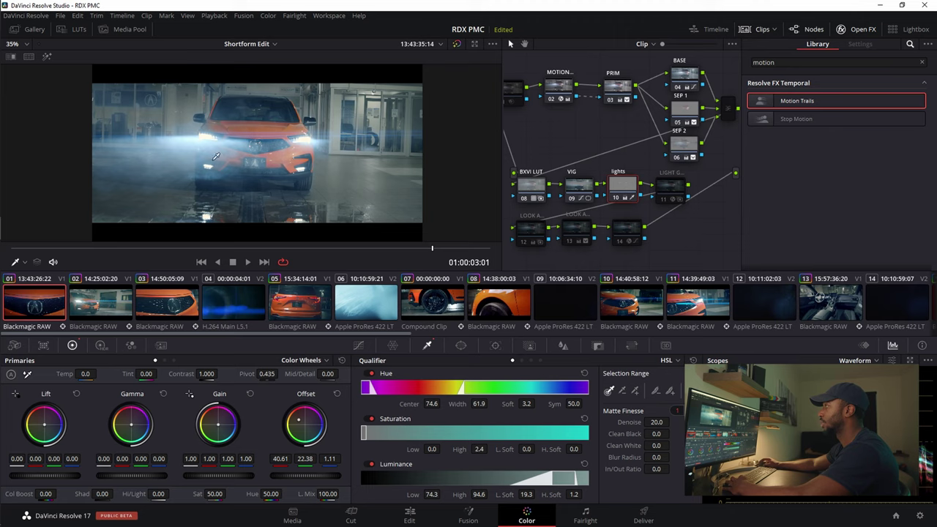
key(ctrl+d)
key(ctrl+d)
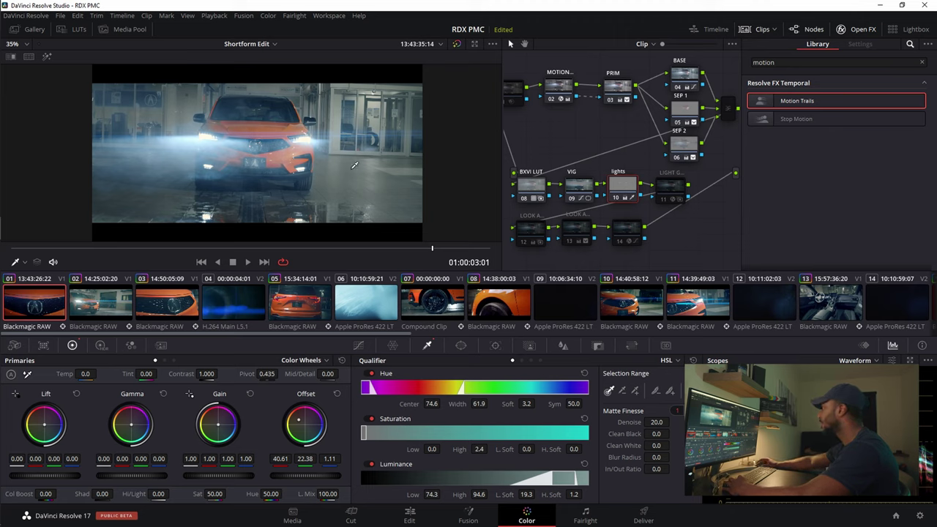
click(665, 193)
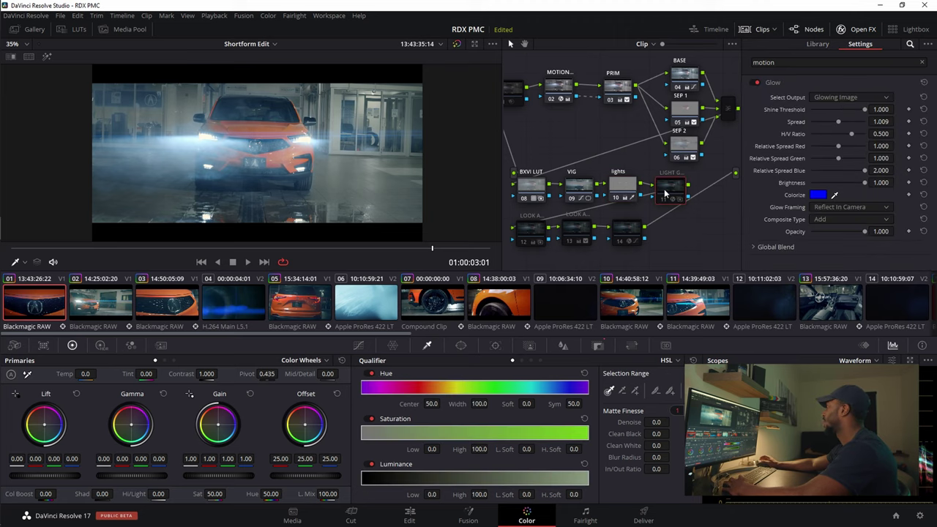
key(ctrl+d)
key(ctrl+d)
key(ctrl+d)
key(ctrl+d)
key(ctrl+d)
key(ctrl+d)
key(ctrl+d)
scroll(307, 146, up, 2)
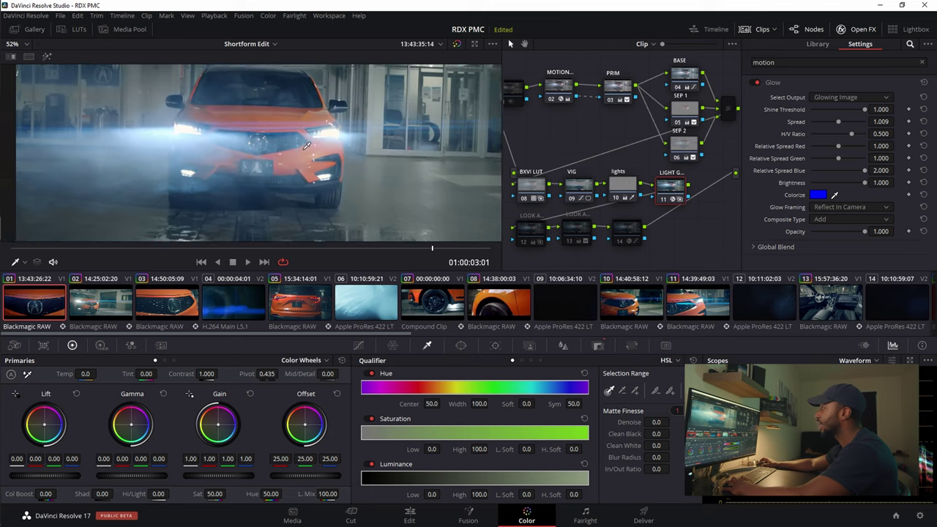
scroll(307, 146, up, 1)
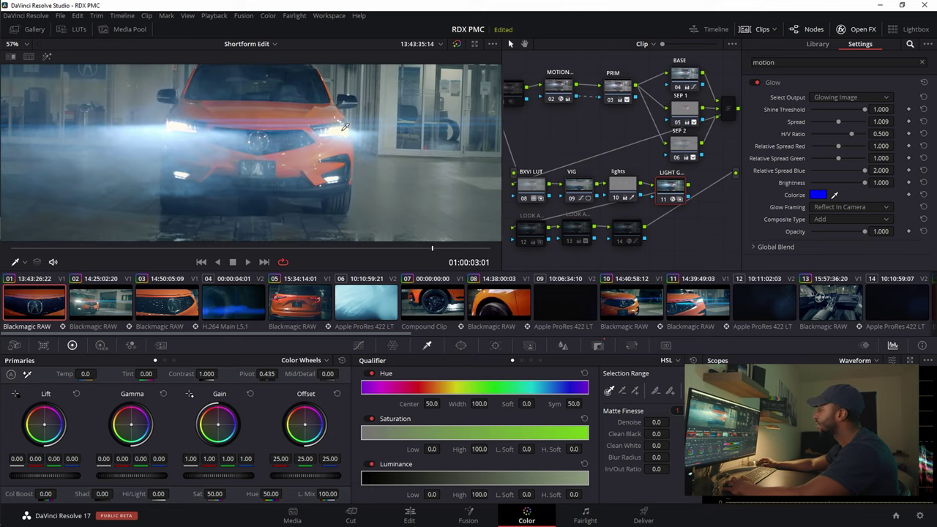
key(ctrl+d)
key(ctrl+d)
scroll(300, 150, down, 2)
key(ctrl+d)
key(ctrl+d)
key(ctrl+d)
key(ctrl+d)
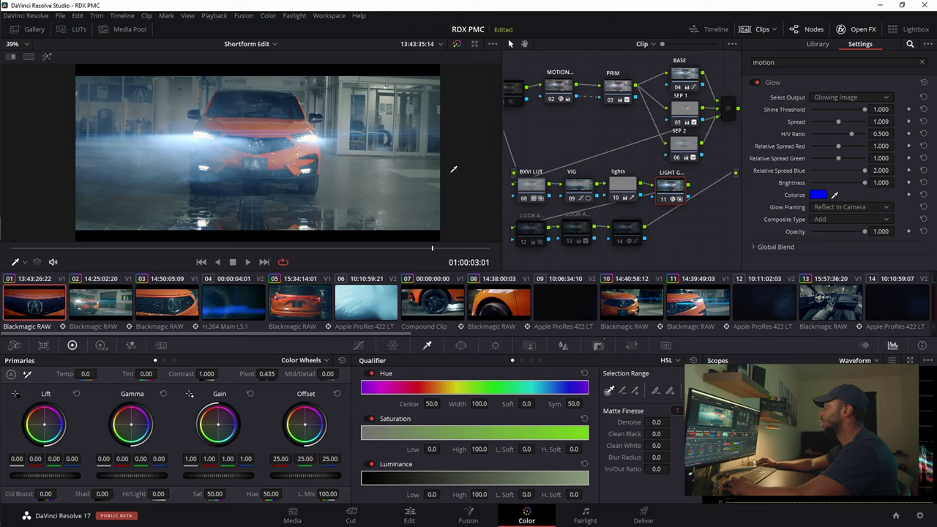
right_click(667, 189)
Step: Remove node 11's Glow, search 'glow' in the Library, and drop a fresh Resolve FX Glow on it
click(680, 196)
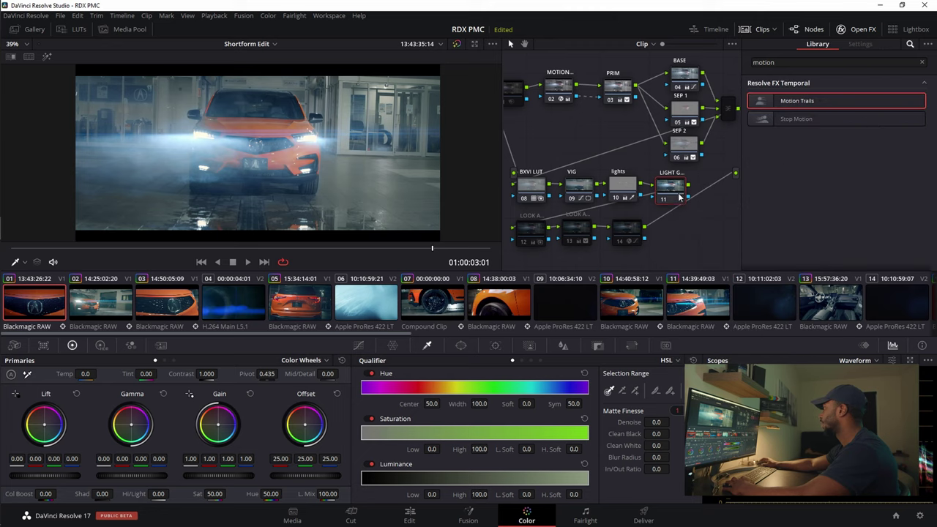
click(925, 63)
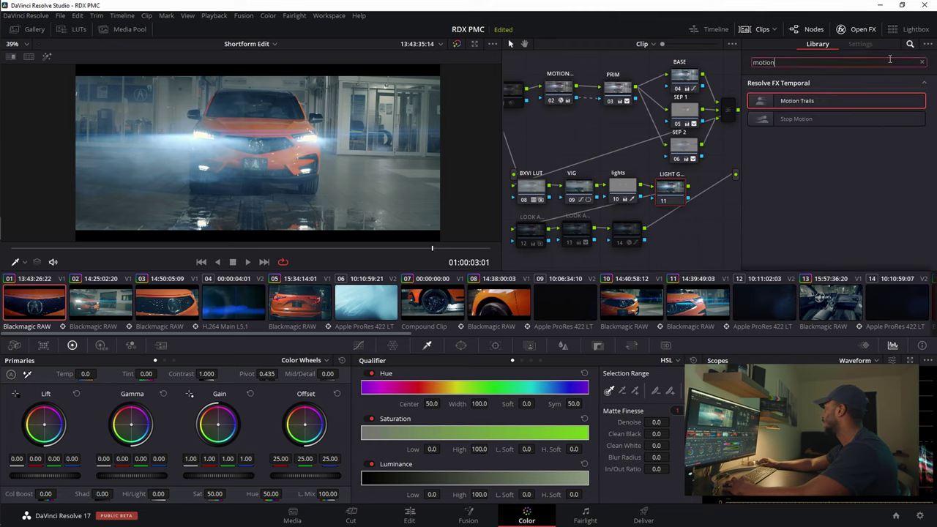
click(922, 62)
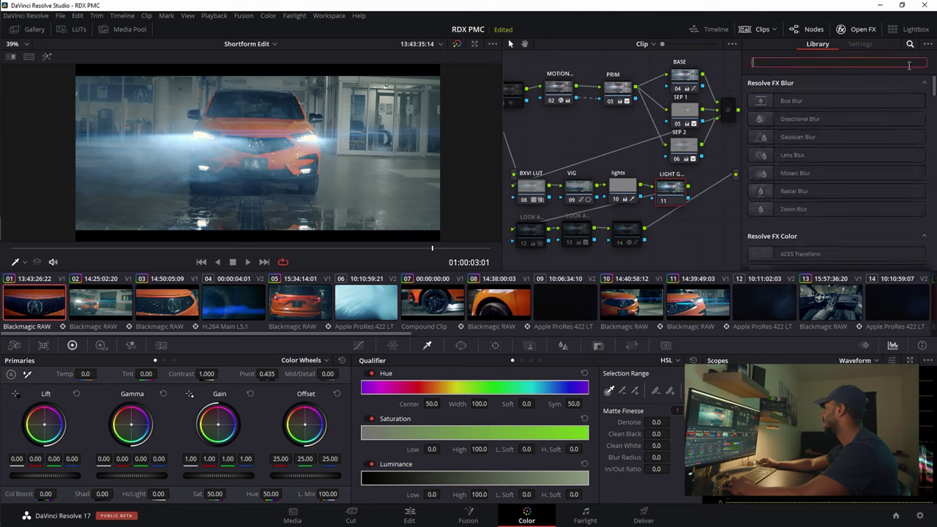
click(806, 30)
click(805, 30)
click(809, 64)
text(glow)
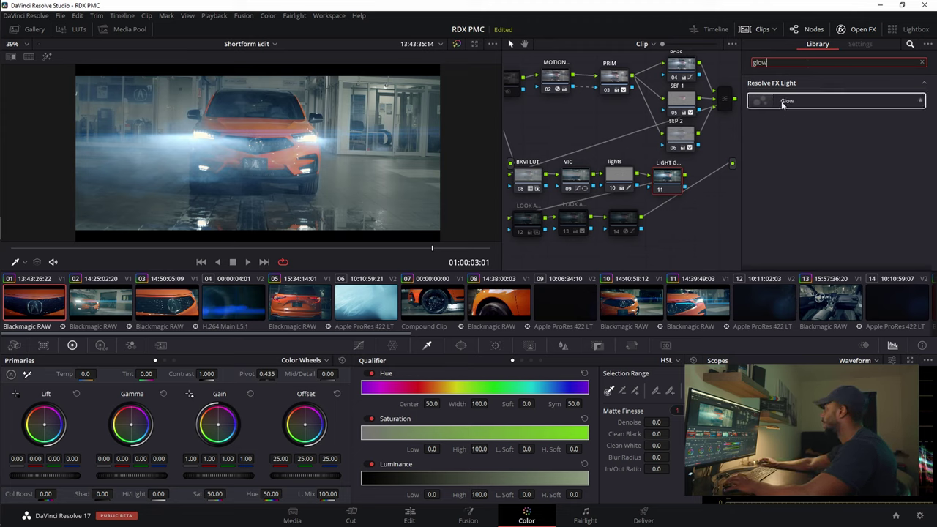
drag(783, 105, 689, 178)
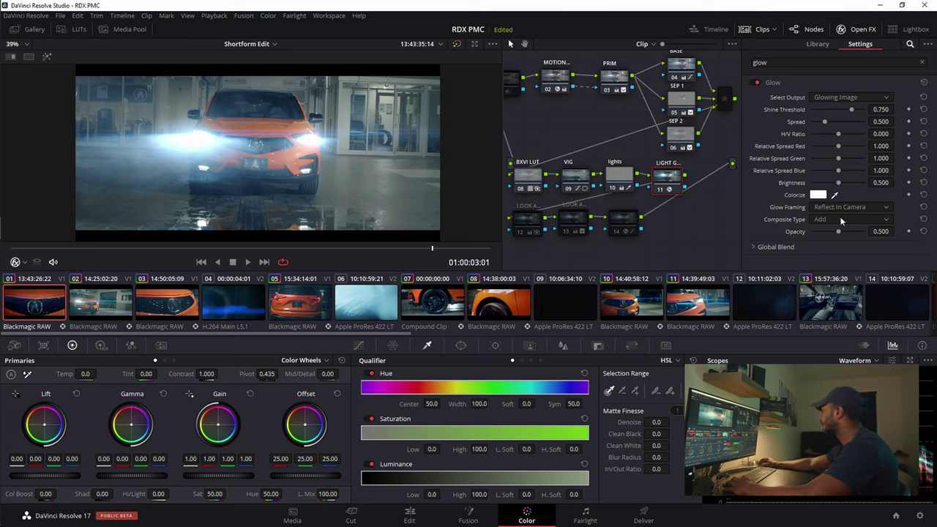
Step: Set the glow's Shine Threshold to 0.872, Brightness 0.175 and Opacity about 0.266
drag(853, 112, 874, 111)
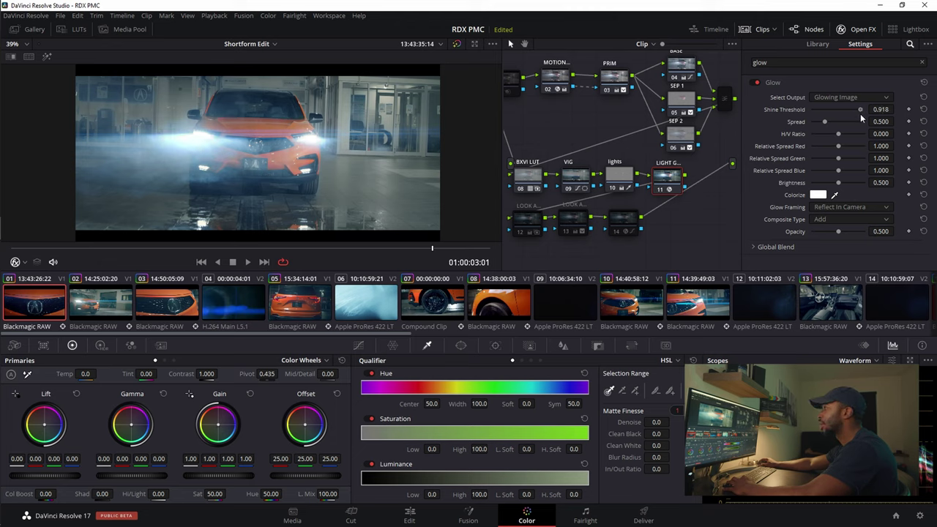
drag(865, 115, 859, 121)
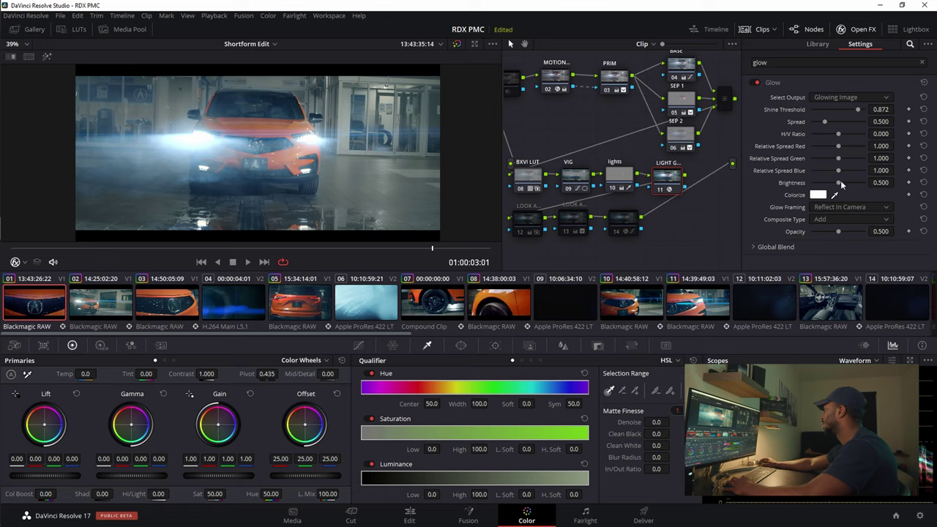
drag(841, 184, 809, 190)
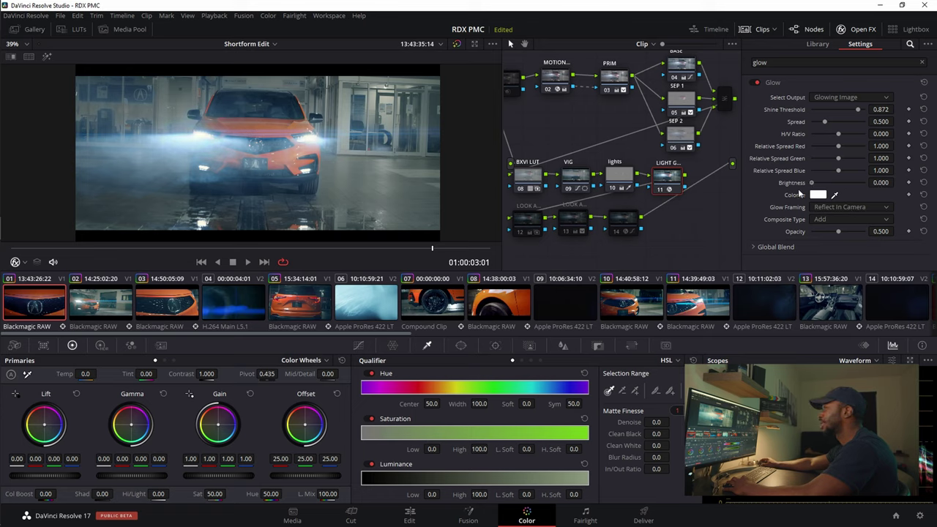
drag(812, 183, 825, 185)
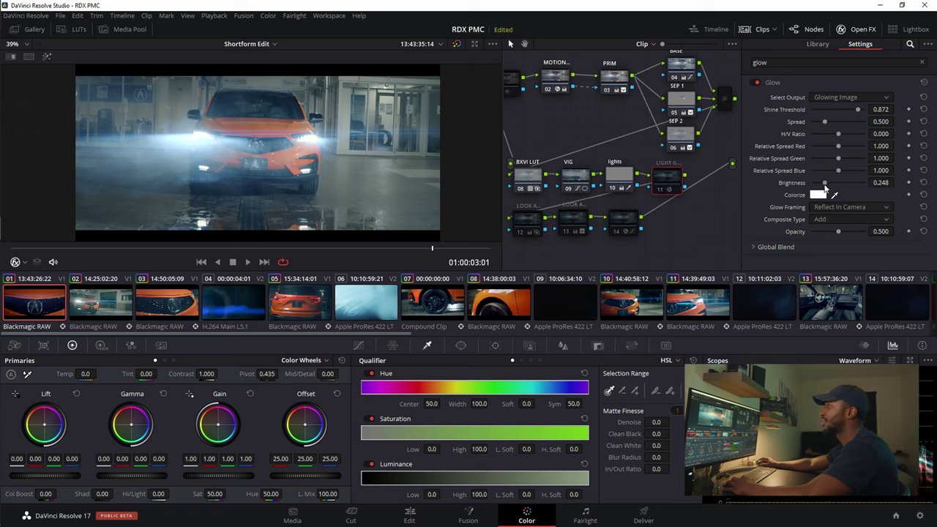
drag(825, 185, 821, 184)
drag(839, 231, 825, 246)
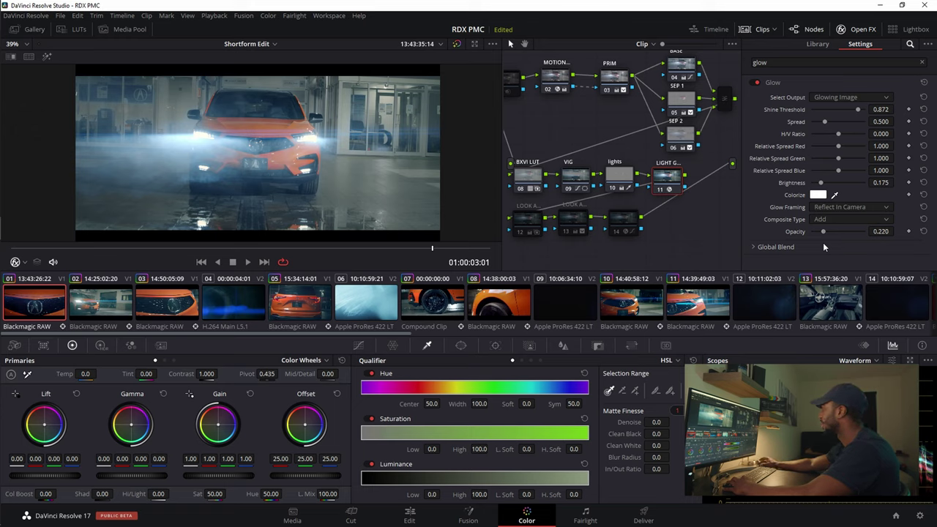
drag(824, 232, 827, 234)
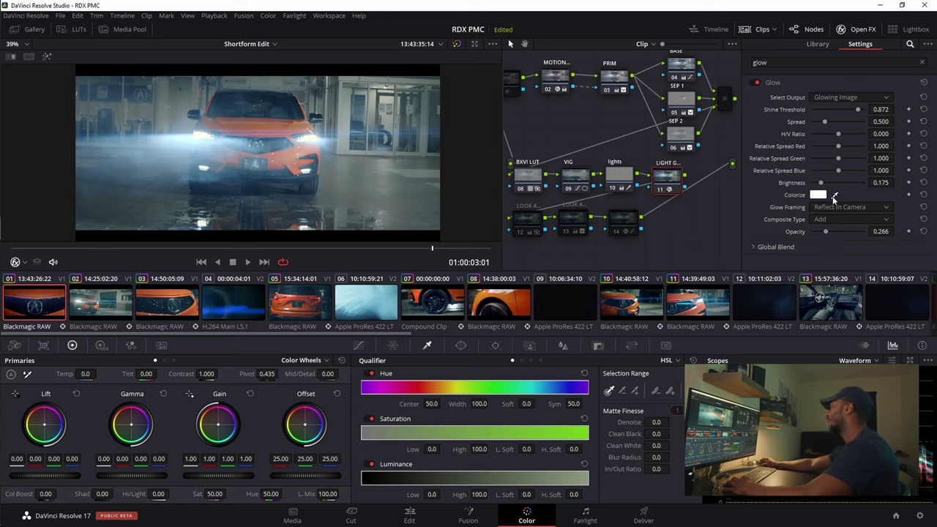
click(824, 195)
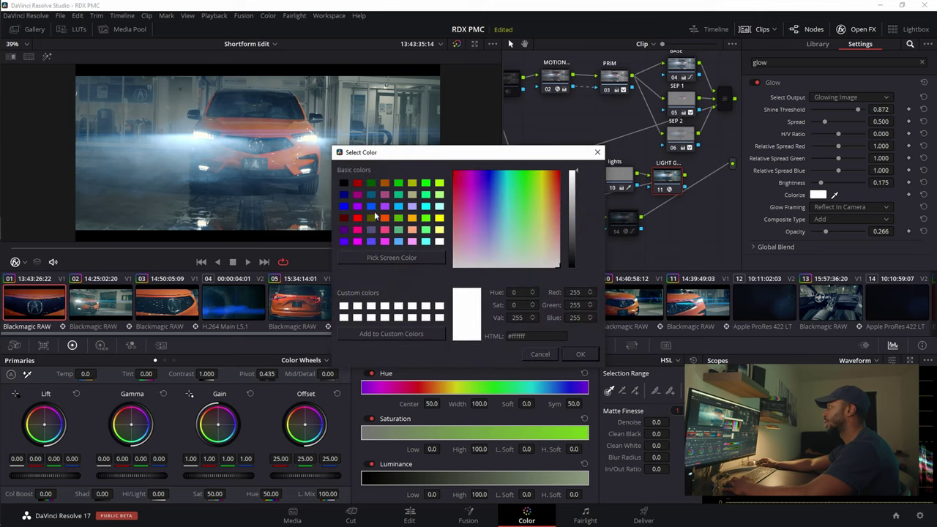
Step: Choose light blue #00aaff as the glow's Colorize tint and confirm it
click(399, 208)
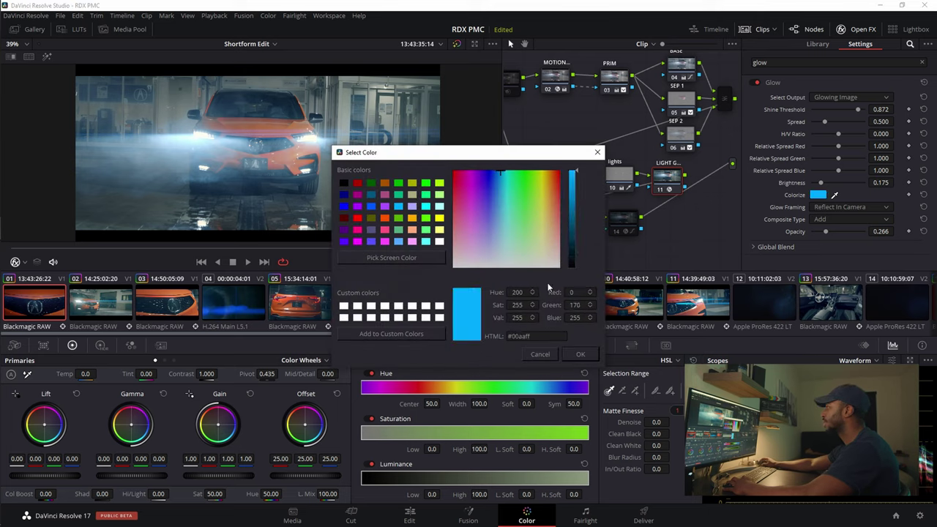
click(579, 355)
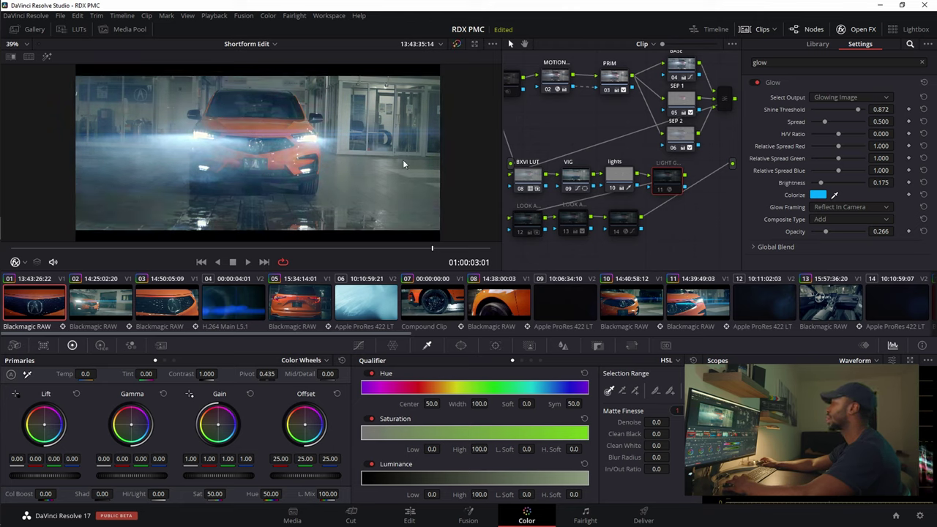
Step: Re-enable the glow node, then select look node 12 and toggle it on and off to compare
click(662, 189)
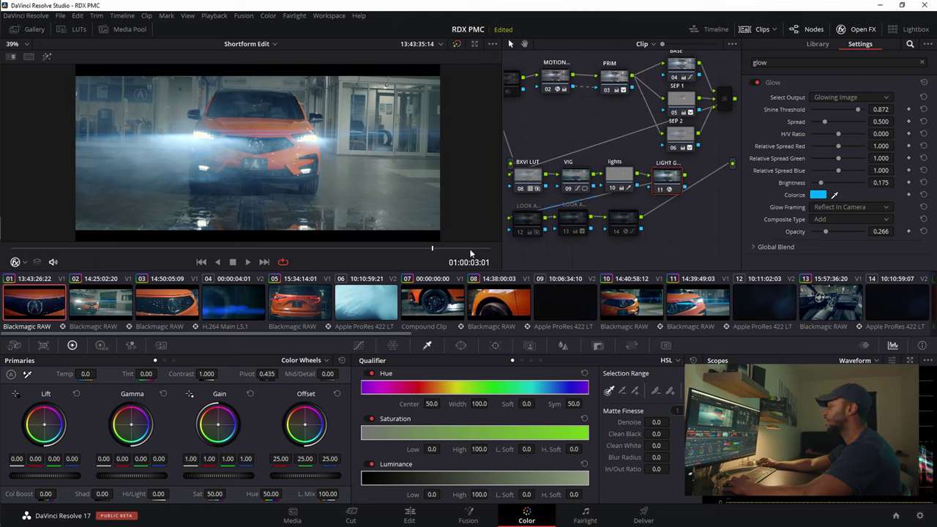
click(524, 226)
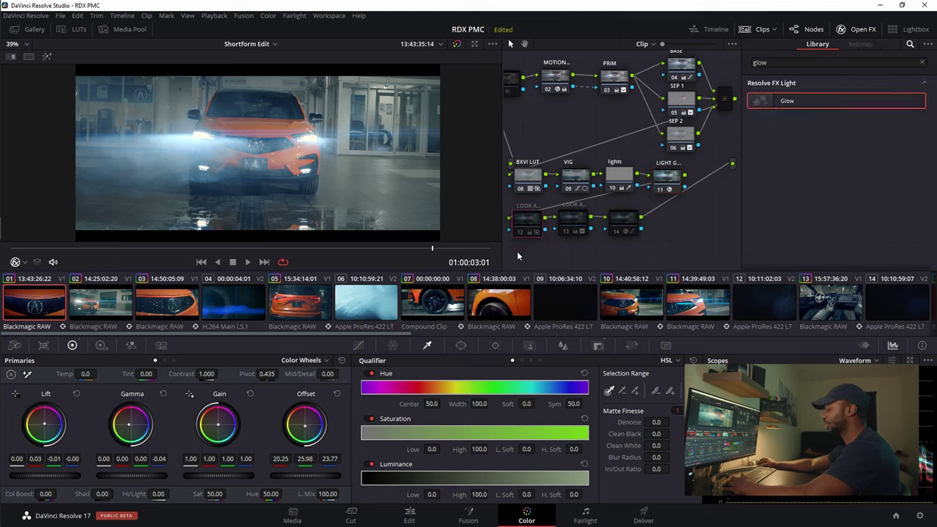
key(ctrl+d)
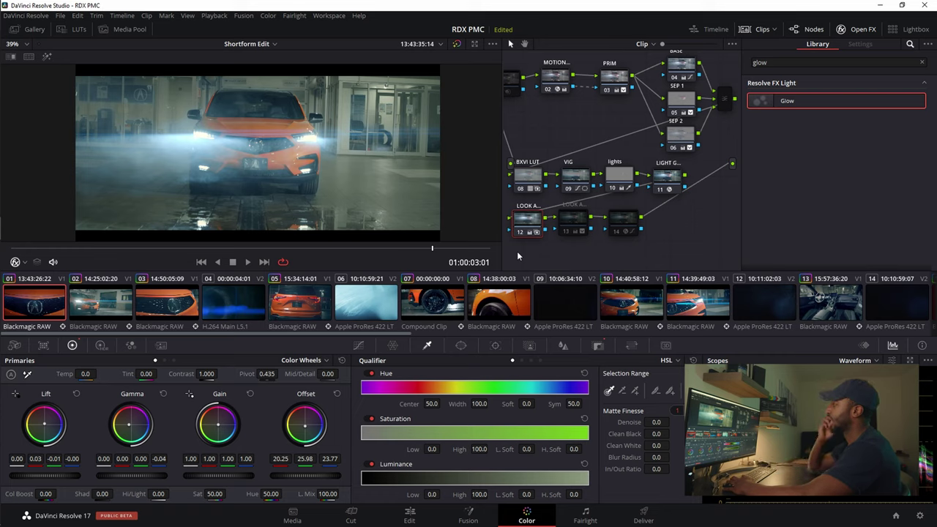
key(ctrl+d)
key(ctrl+d)
key(ctrl+d)
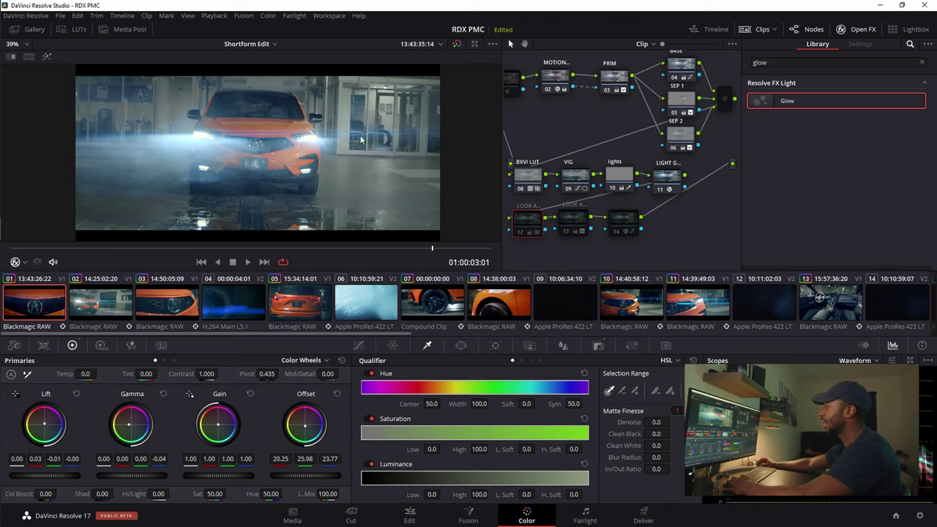
key(ctrl+d)
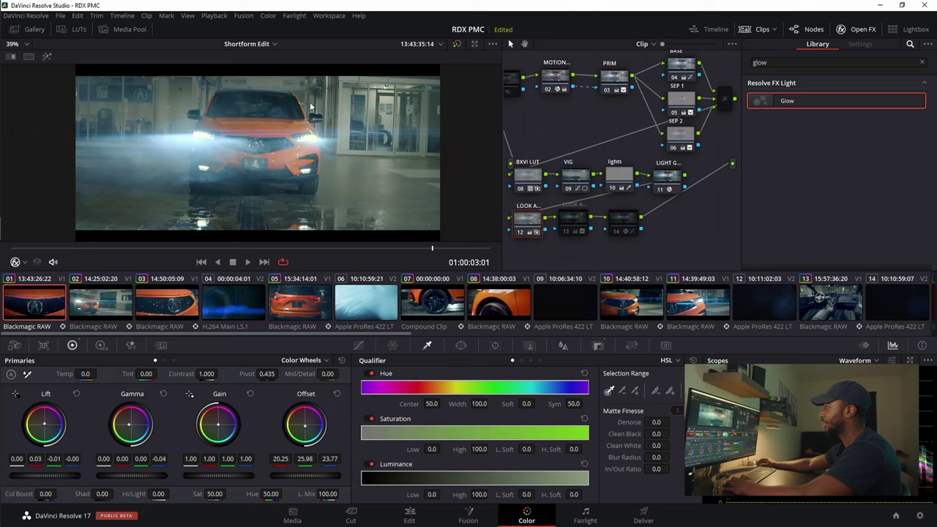
key(ctrl+d)
key(ctrl+d)
key(ctrl+d)
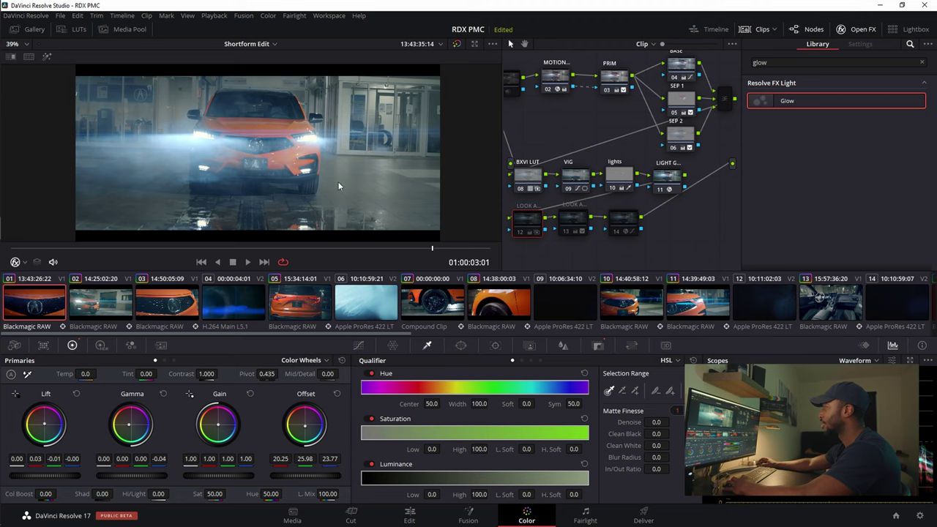
key(ctrl+d)
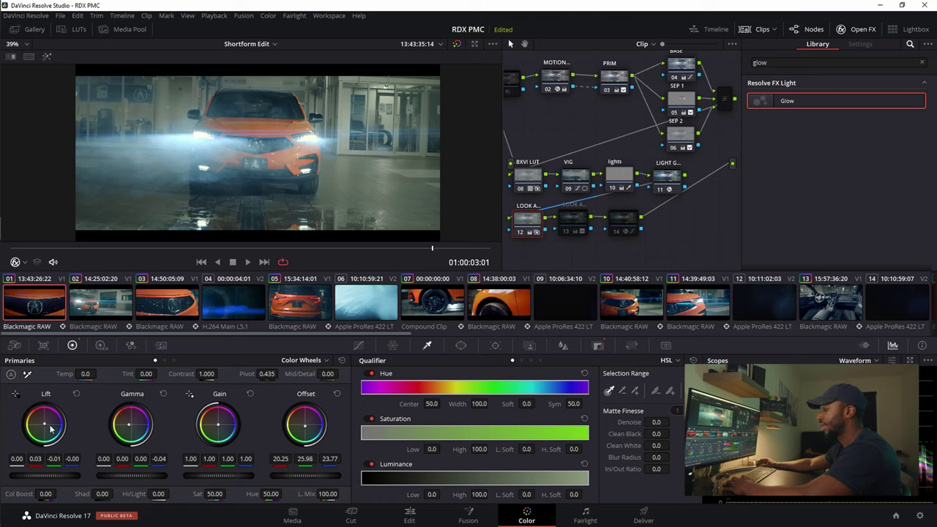
Step: Reset node 12's Lift then undo to keep the original values, and bypass the node
click(76, 394)
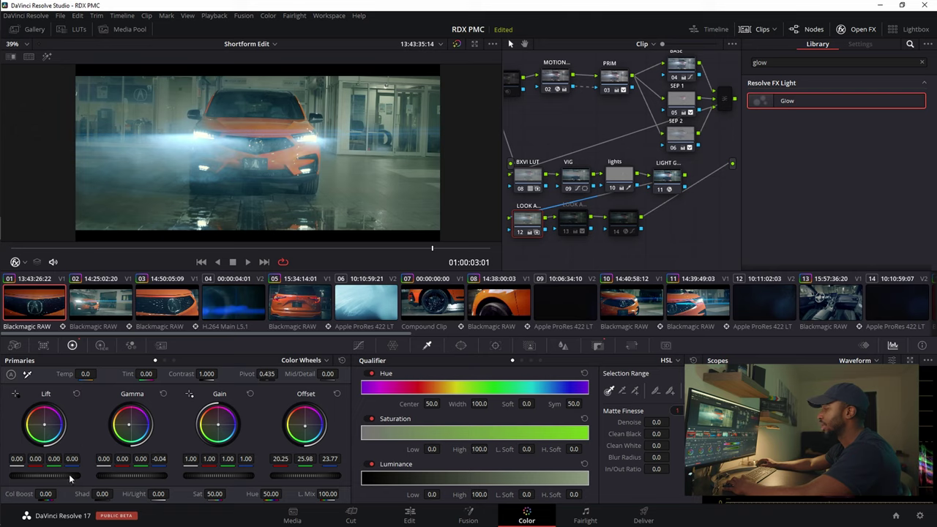
key(ctrl+z)
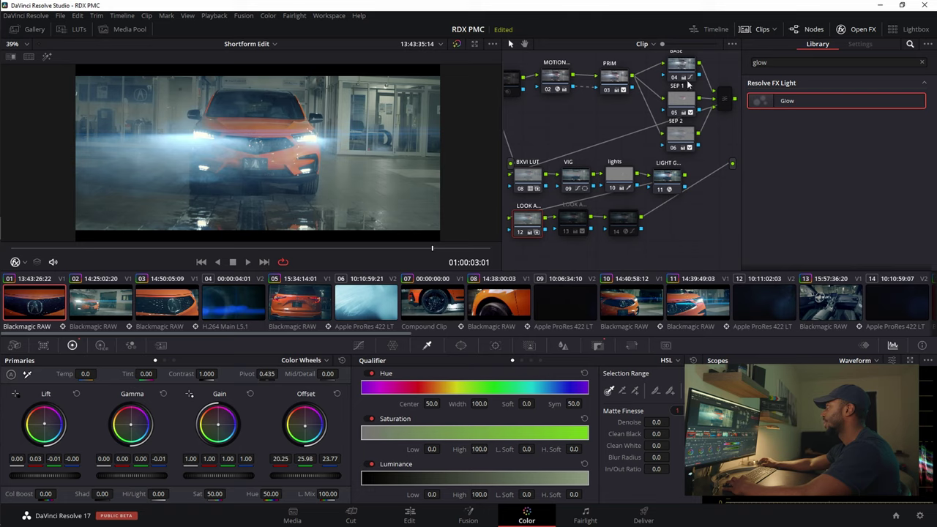
key(ctrl+d)
key(ctrl+d)
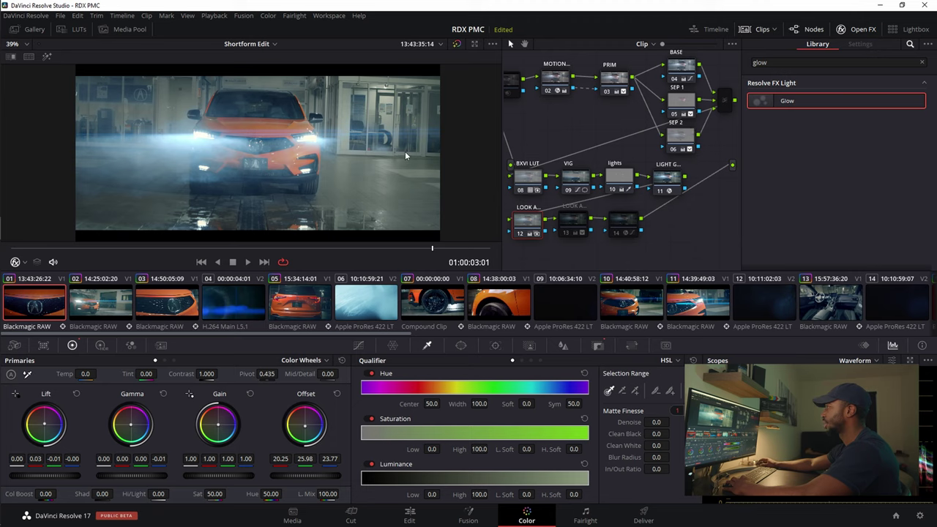
click(581, 227)
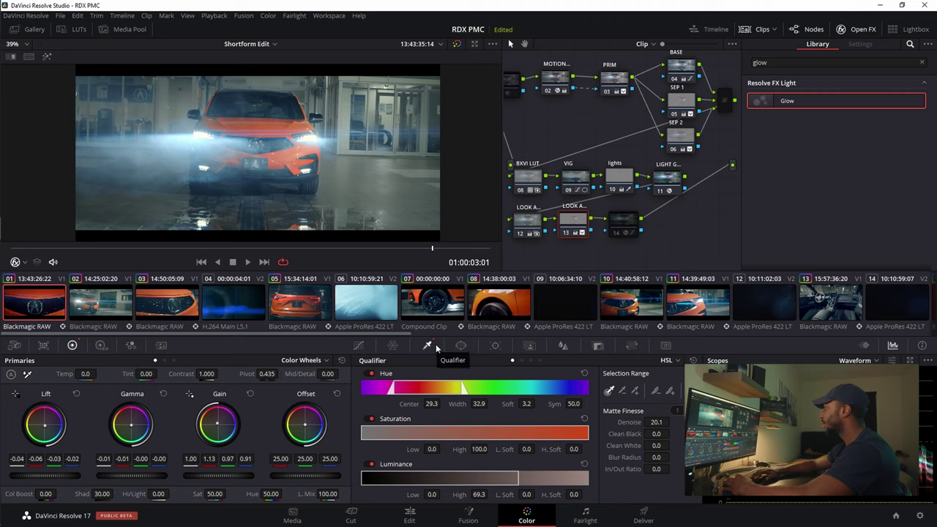
Step: Pan the node graph, switch off look node 13, and select node 05 SEP 1
drag(702, 125, 719, 128)
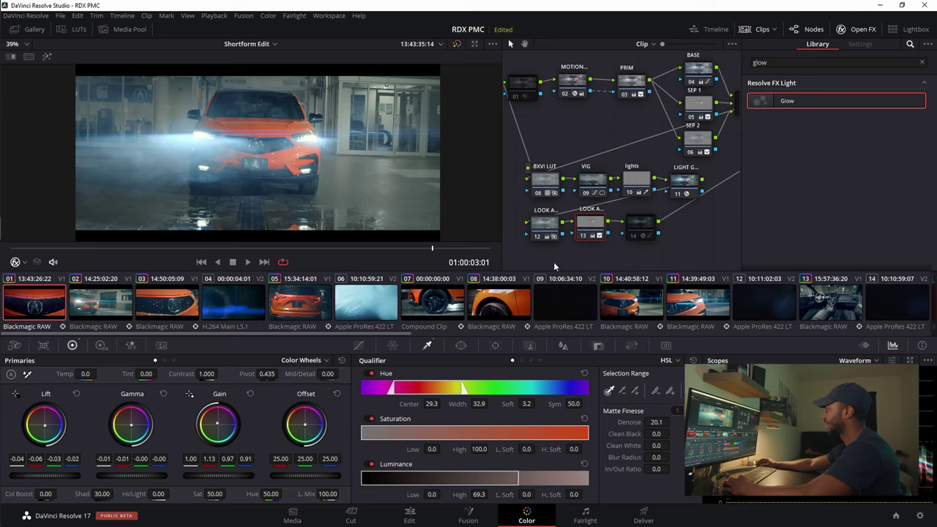
key(ctrl+d)
key(ctrl+d)
key(ctrl+d)
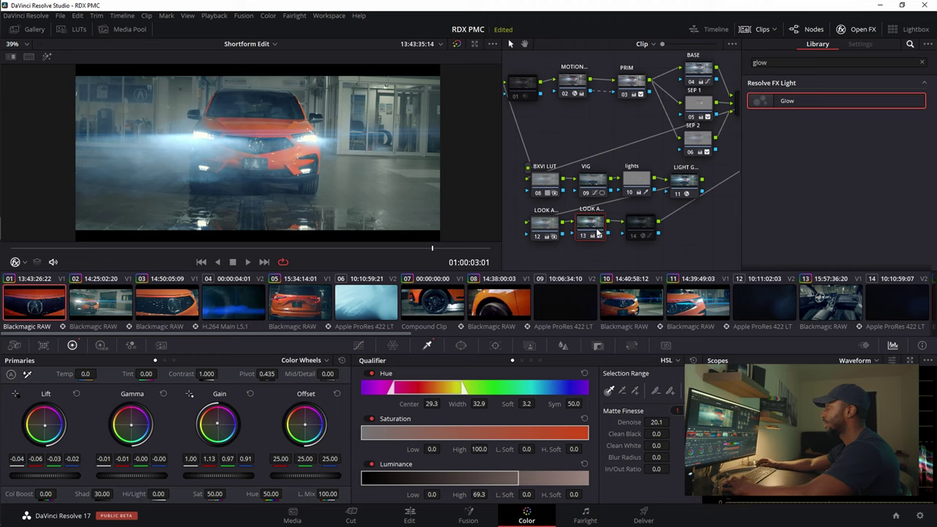
click(693, 114)
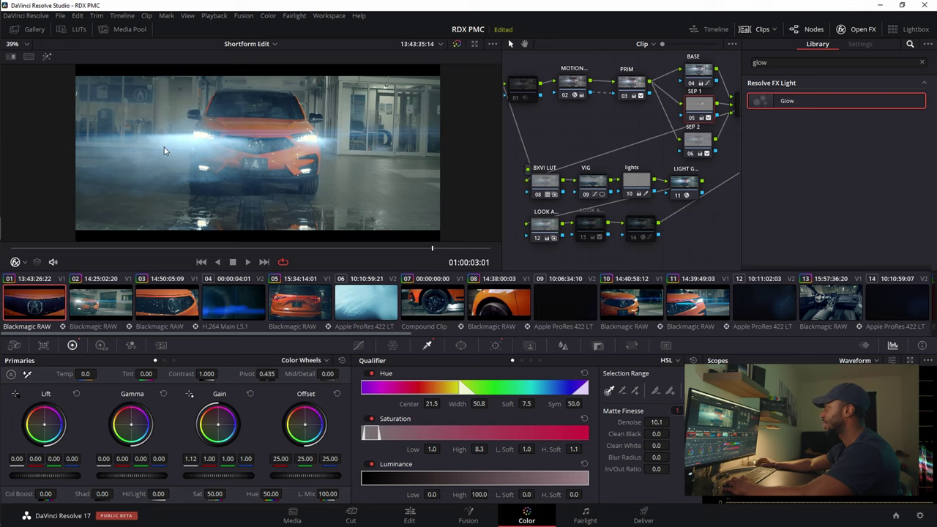
Step: Re-enable SEP 2, toggle SEP 1 to compare, inspect BASE, then select look node 13
click(701, 148)
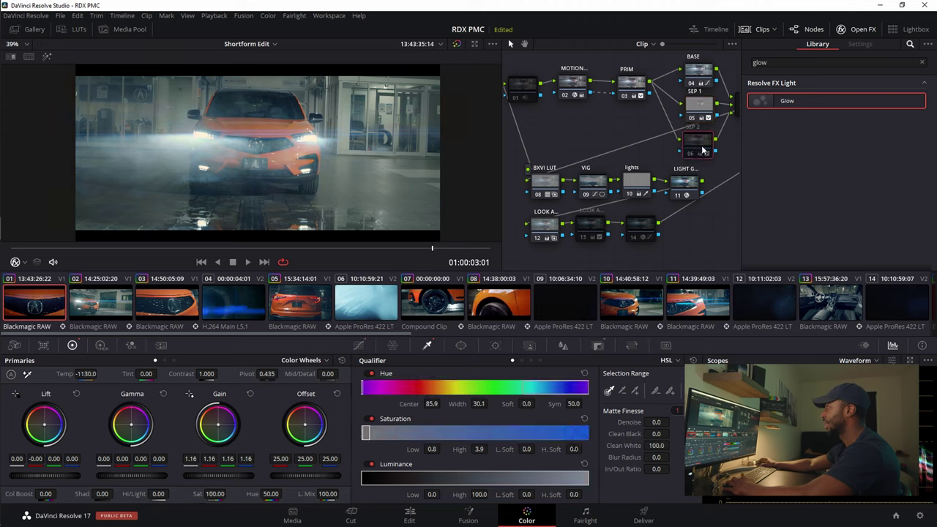
key(ctrl+d)
key(ctrl+d)
key(ctrl+d)
key(ctrl+d)
key(ctrl+d)
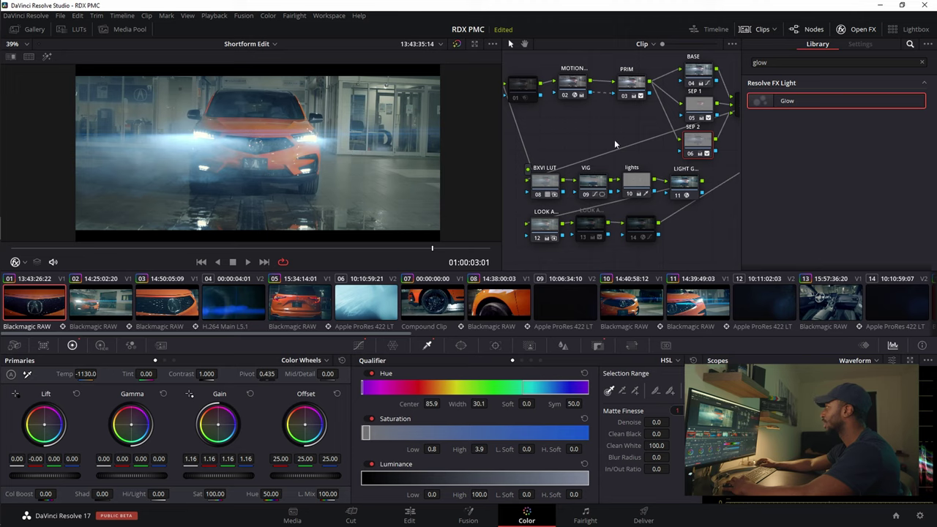
click(708, 106)
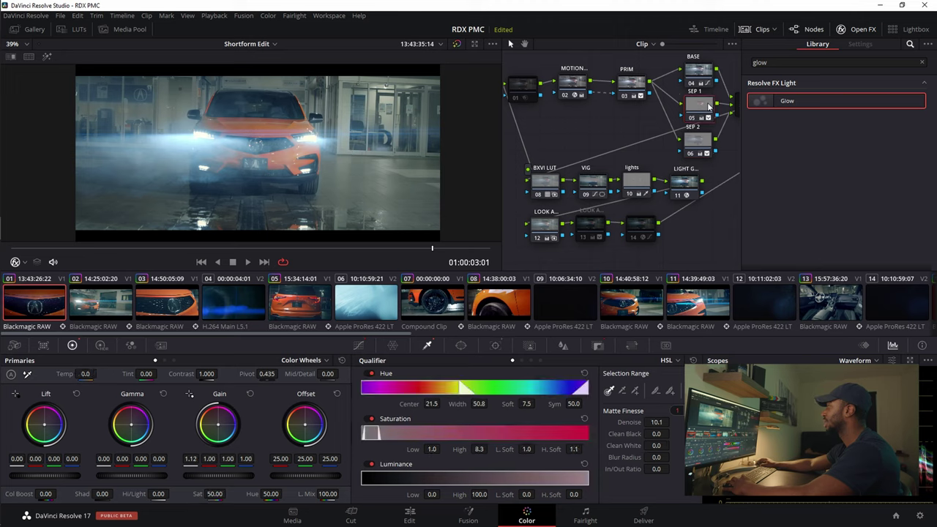
key(ctrl+d)
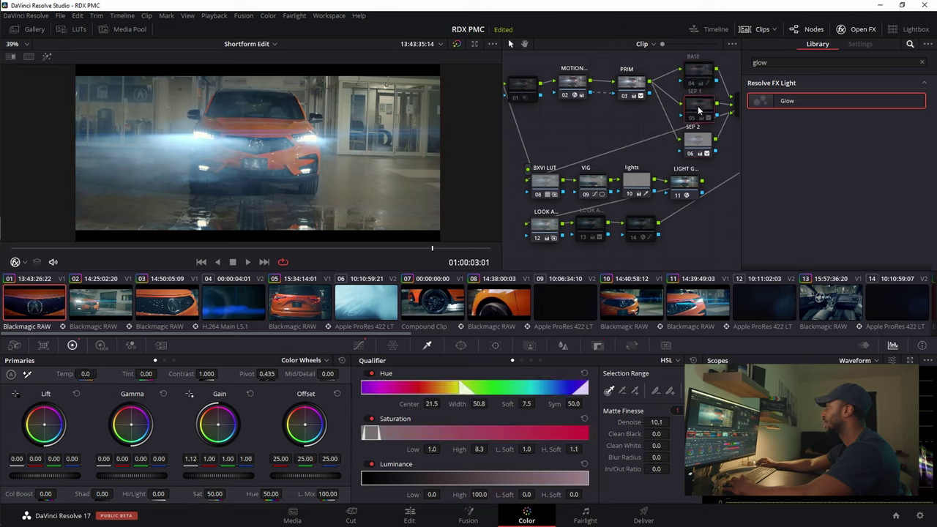
key(ctrl+d)
key(ctrl+d)
key(ctrl+d)
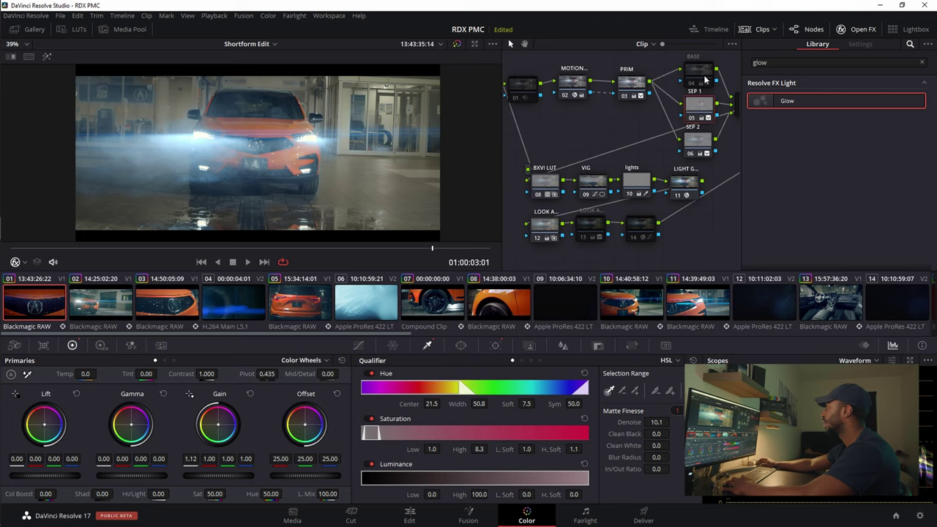
click(705, 82)
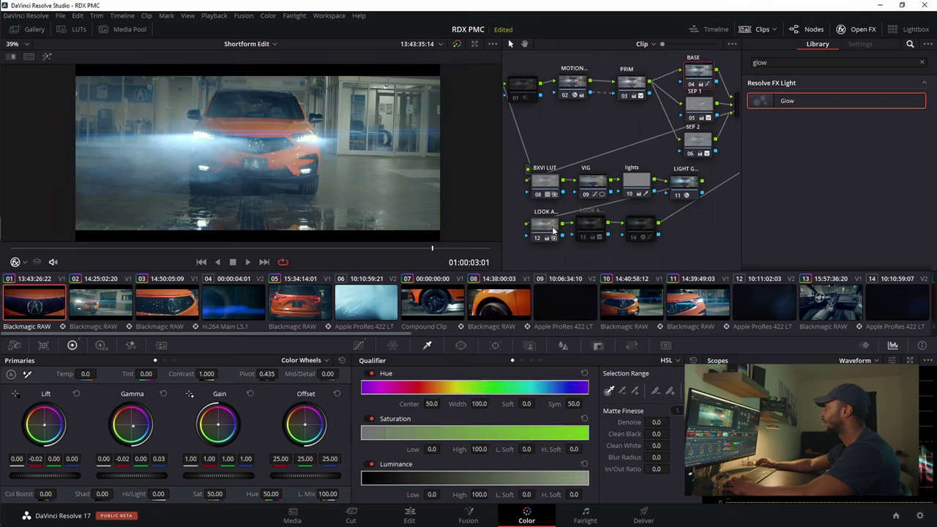
click(592, 227)
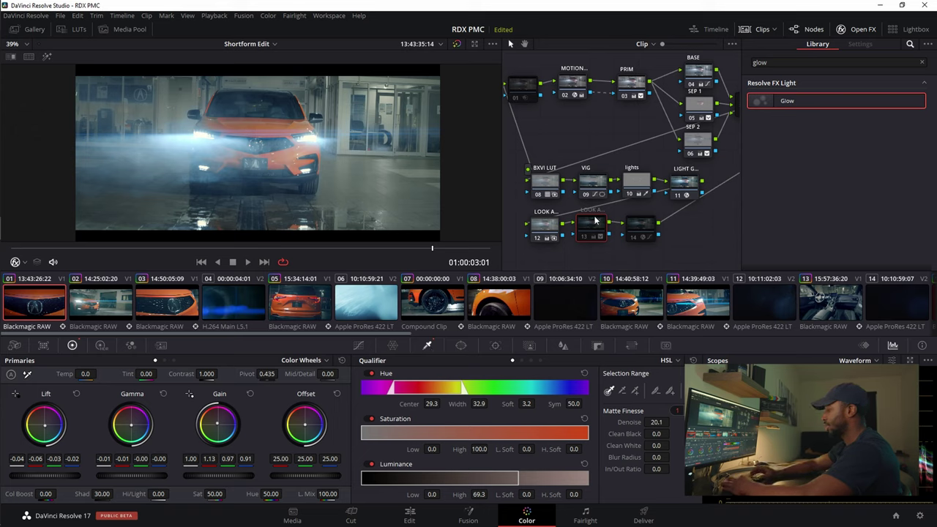
Step: Re-enable node 13 and reset its qualifier to hue 50.0, width 100, luminance 0–100, denoise 0
key(ctrl+d)
key(shift+h)
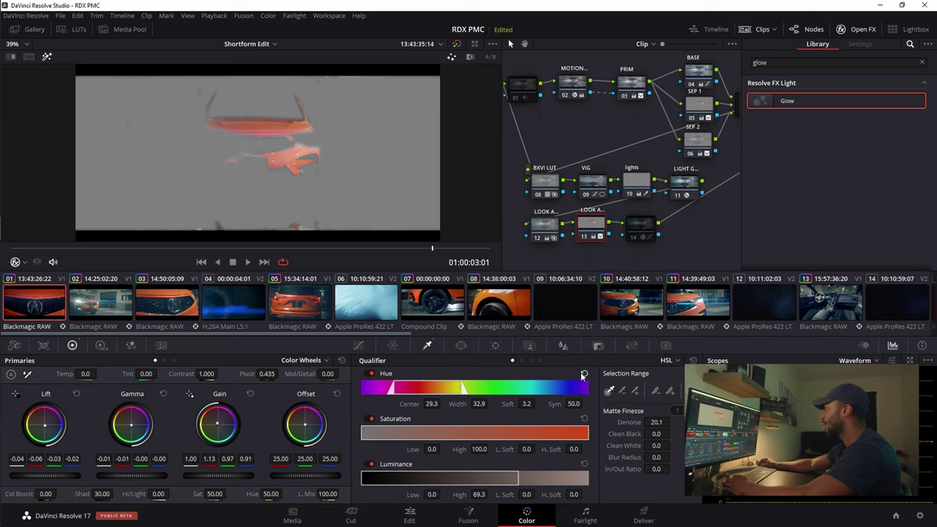
click(584, 374)
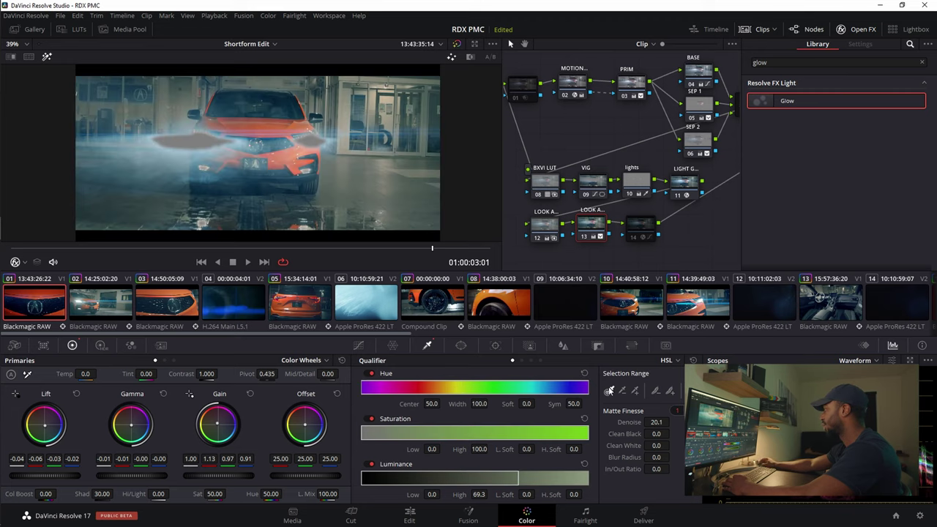
click(693, 360)
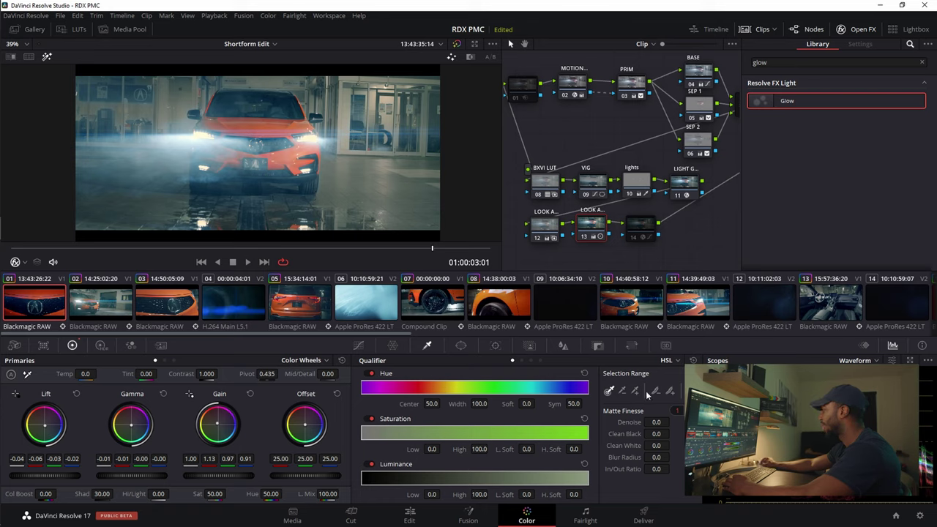
Step: Switch the viewer to the Qualifier tool and sample the car's orange paint
click(25, 263)
click(37, 289)
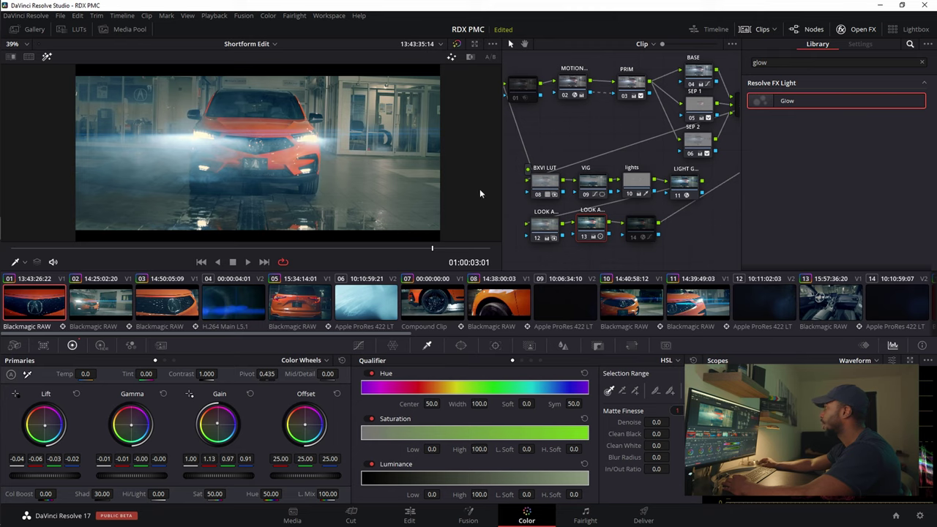
click(250, 121)
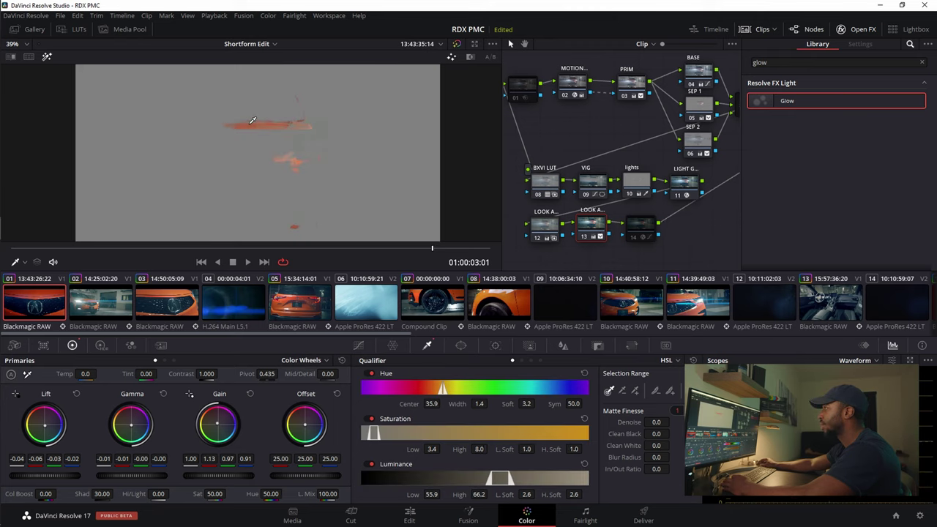
drag(237, 118, 232, 116)
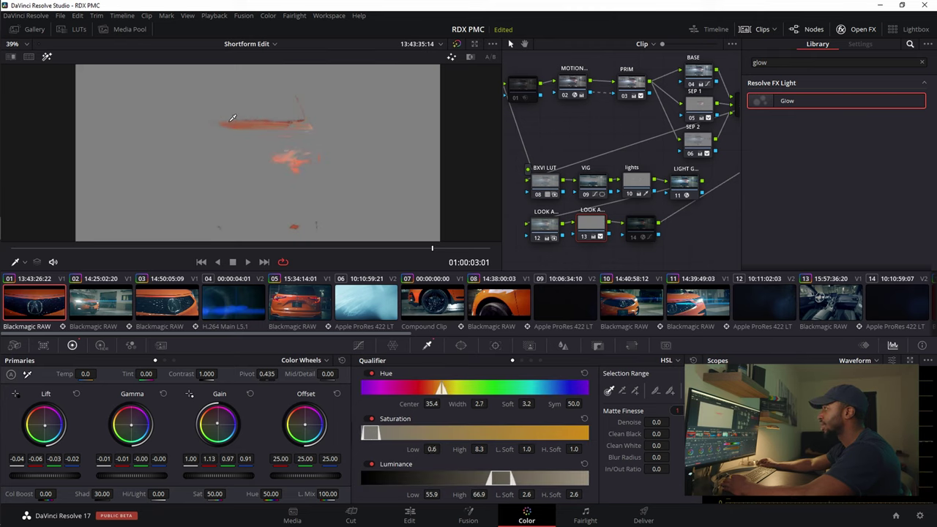
Step: Resample and add orange streak areas to key hue 36.8, width 32.2, luminance 55.1–79.1
click(297, 154)
click(296, 154)
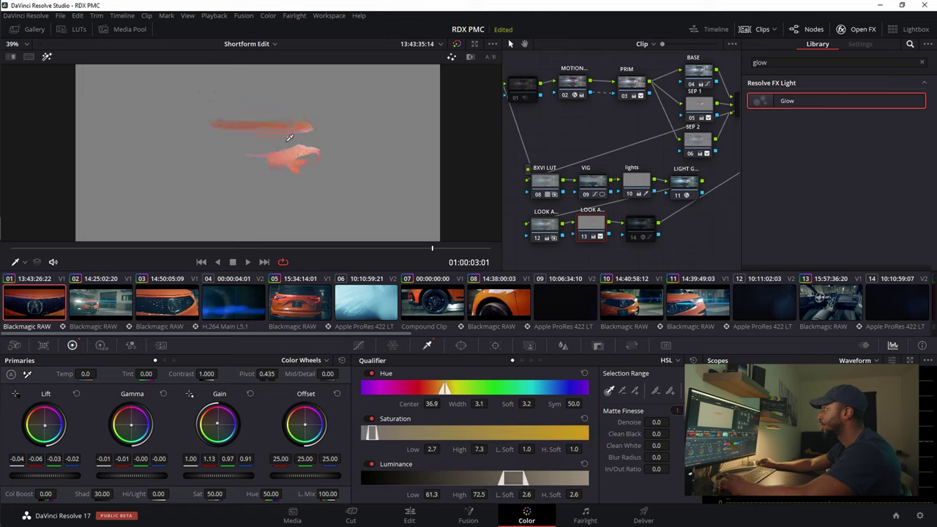
click(296, 124)
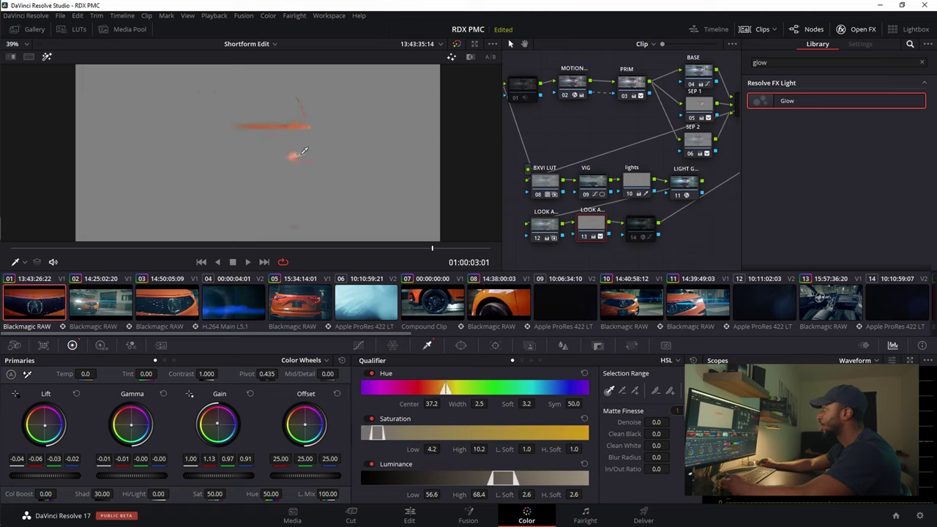
drag(296, 123, 224, 119)
click(635, 390)
mouse_move(302, 121)
mouse_down()
mouse_move(307, 149)
mouse_move(295, 151)
mouse_up()
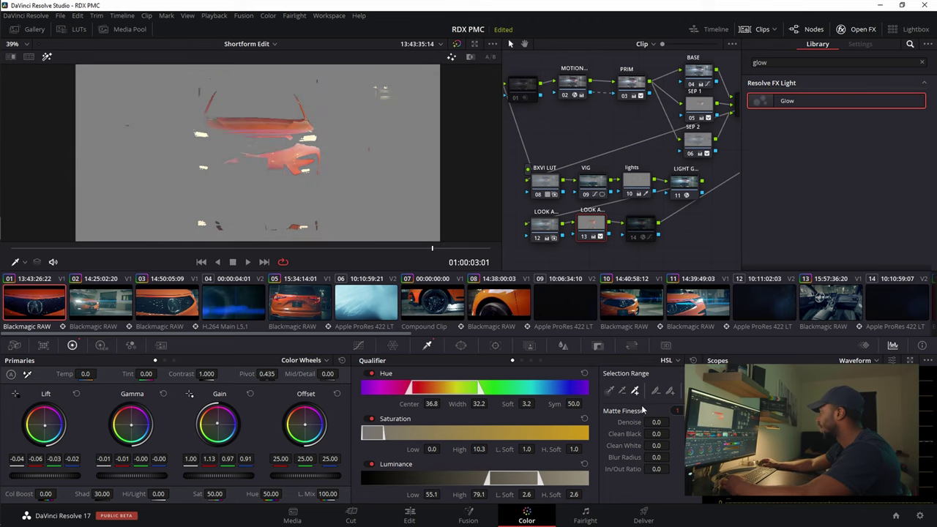
Step: Soften the hue selection's edges with the softness picker, undoing an over-wide added sample
click(667, 392)
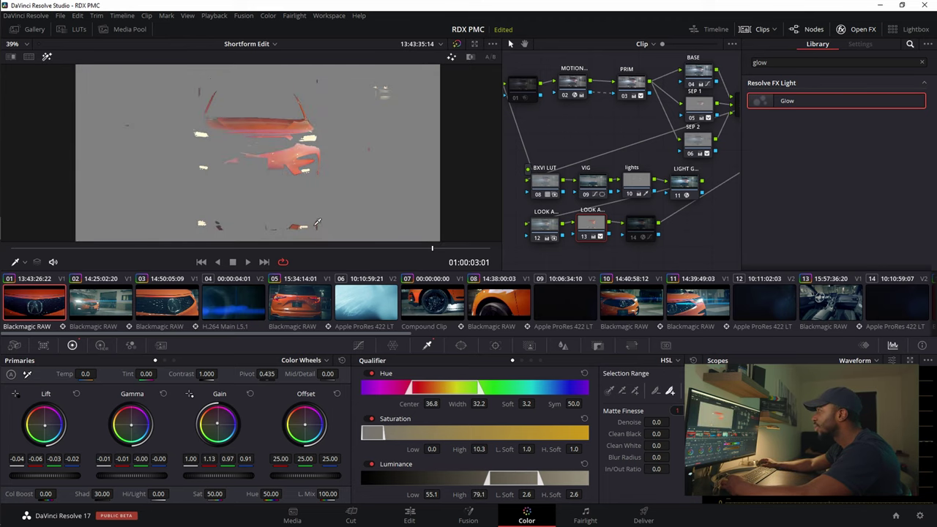
click(232, 166)
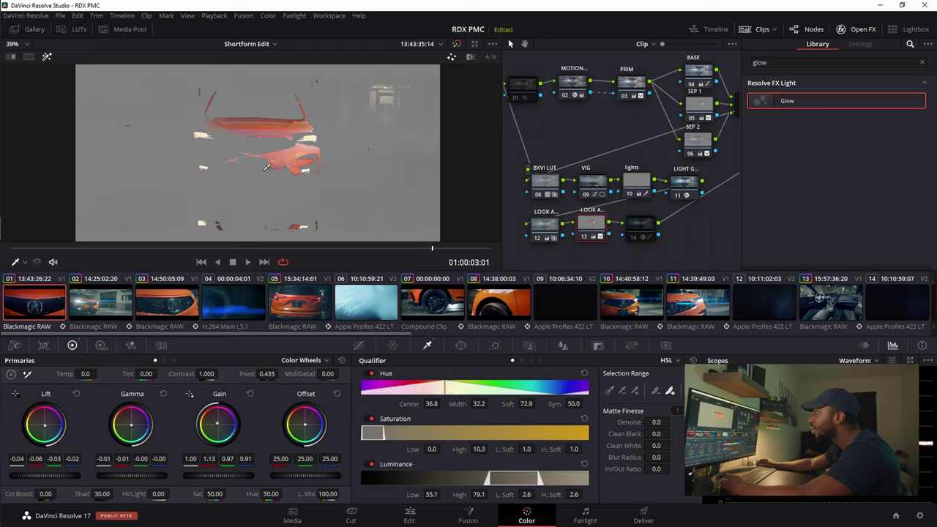
click(637, 391)
key(shift+h)
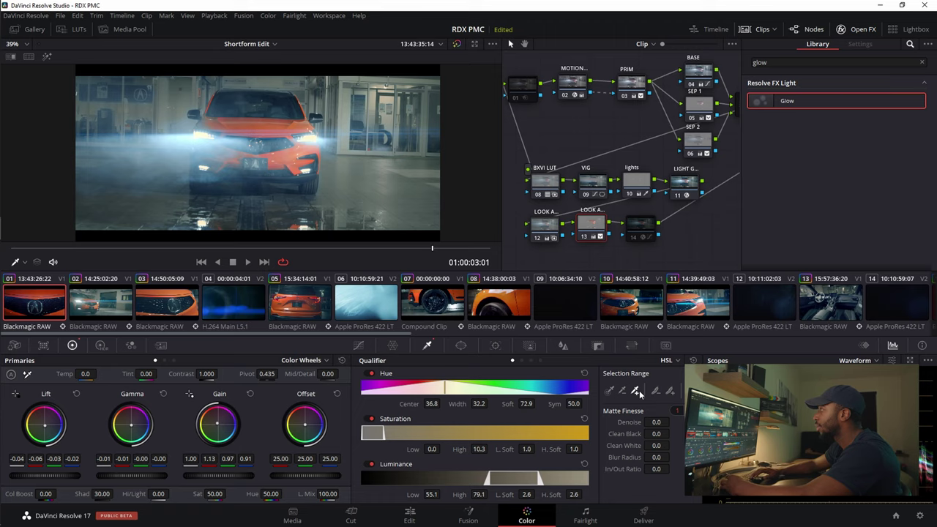
click(240, 160)
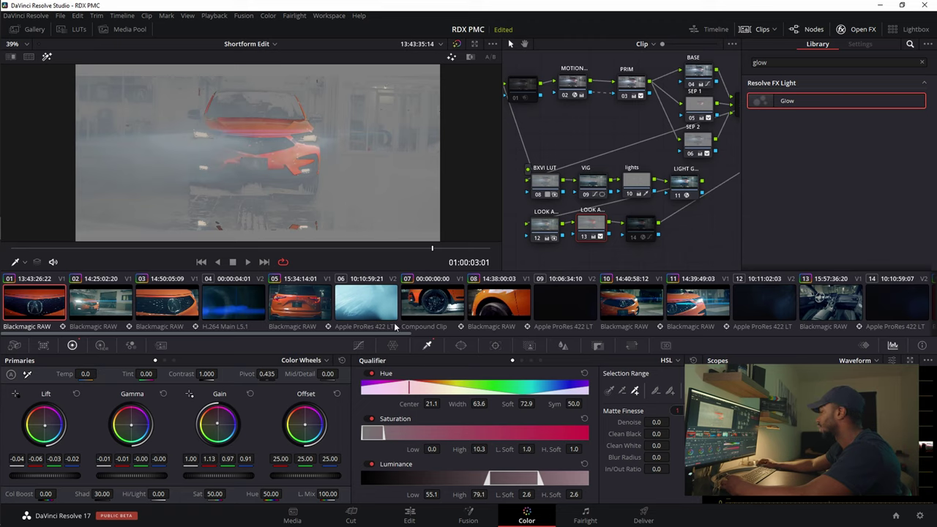
key(ctrl+z)
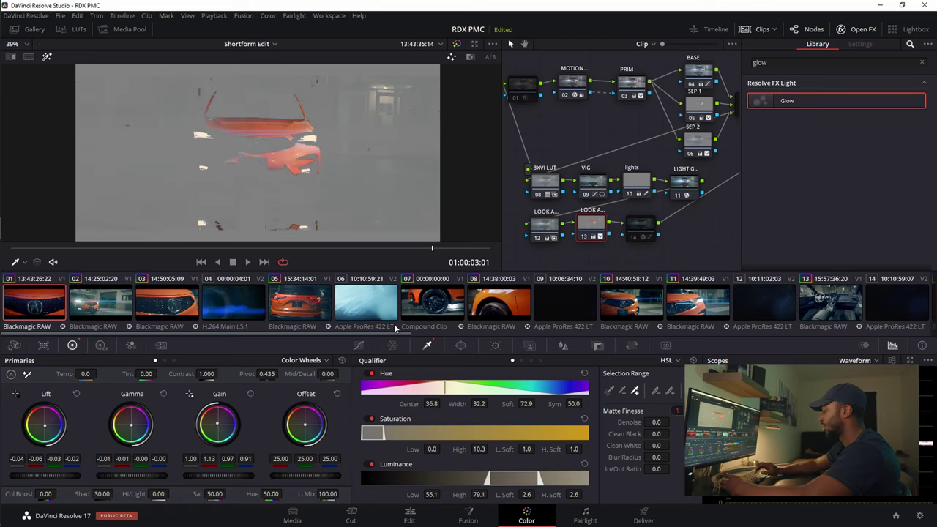
Step: Toggle node 13 off and back on to compare the selection's effect
key(shift+h)
key(ctrl+d)
key(ctrl+d)
key(ctrl+d)
key(ctrl+d)
key(ctrl+d)
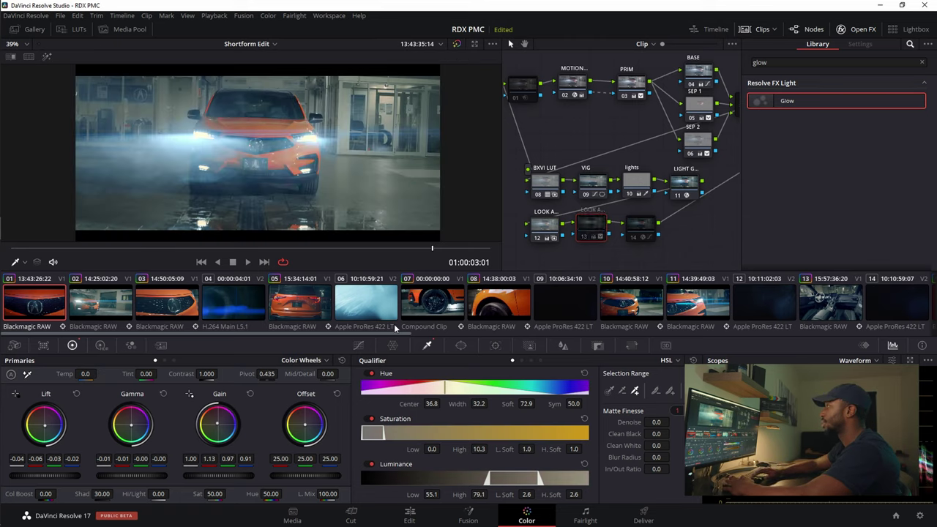
key(ctrl+d)
key(ctrl+d)
key(ctrl+d)
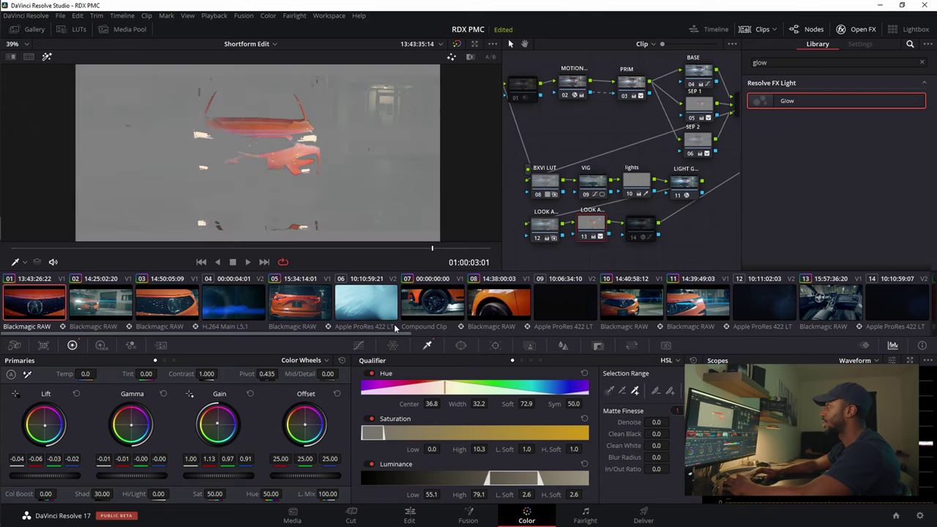
key(shift+h)
Step: Set matte denoise to 20, luminance range to 46.1–70.1 and saturation low to 2.0
click(665, 422)
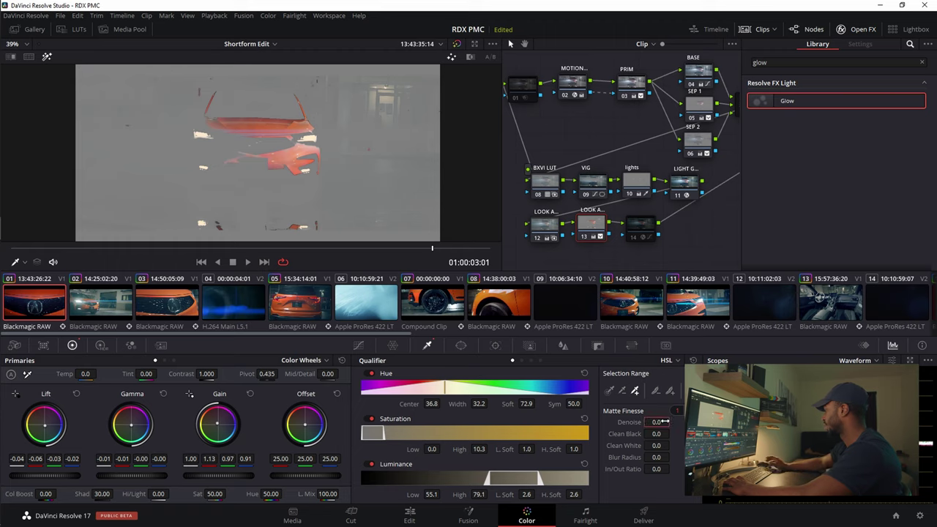
text(20)
key(Return)
drag(521, 480, 508, 483)
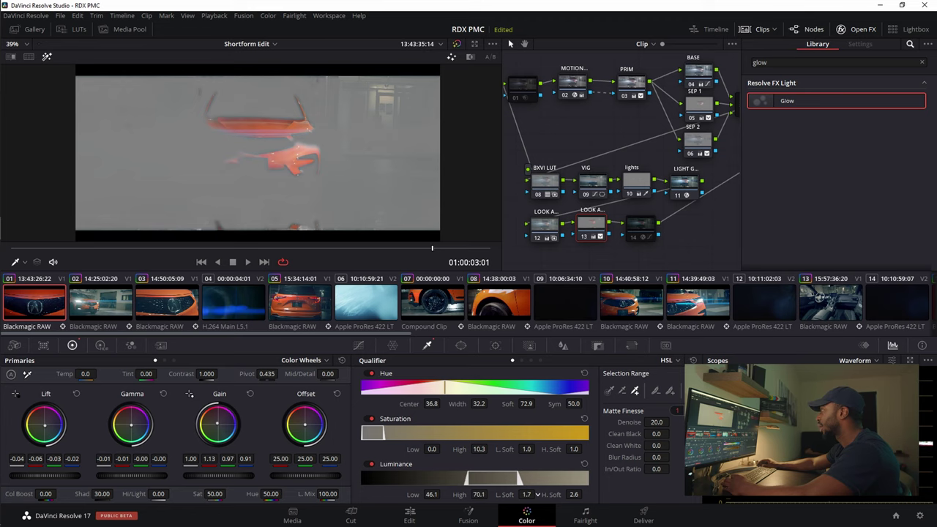
drag(432, 449, 443, 449)
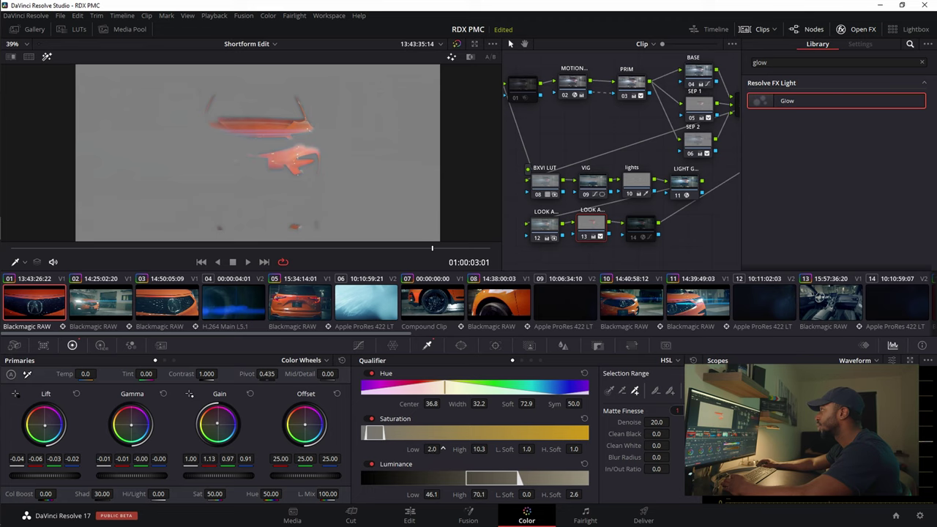
key(shift+h)
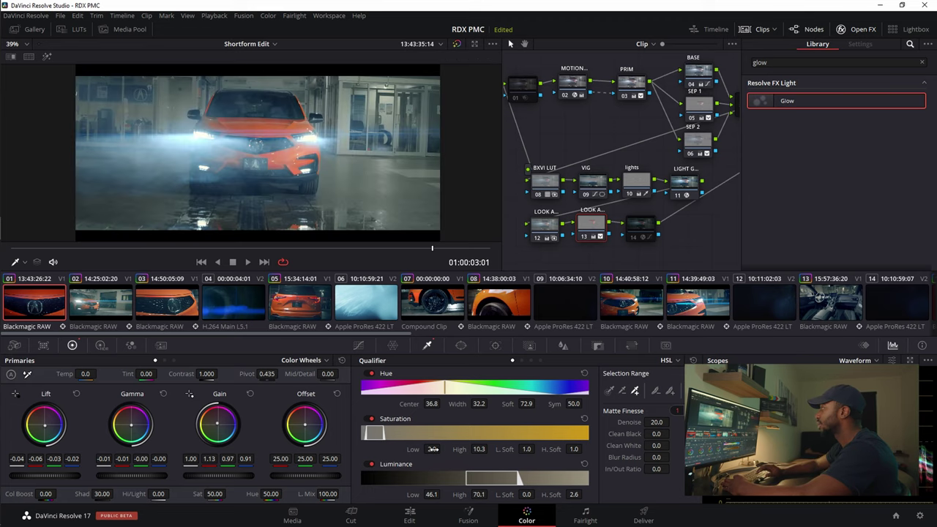
key(ctrl+d)
key(ctrl+d)
key(ctrl+d)
key(ctrl+d)
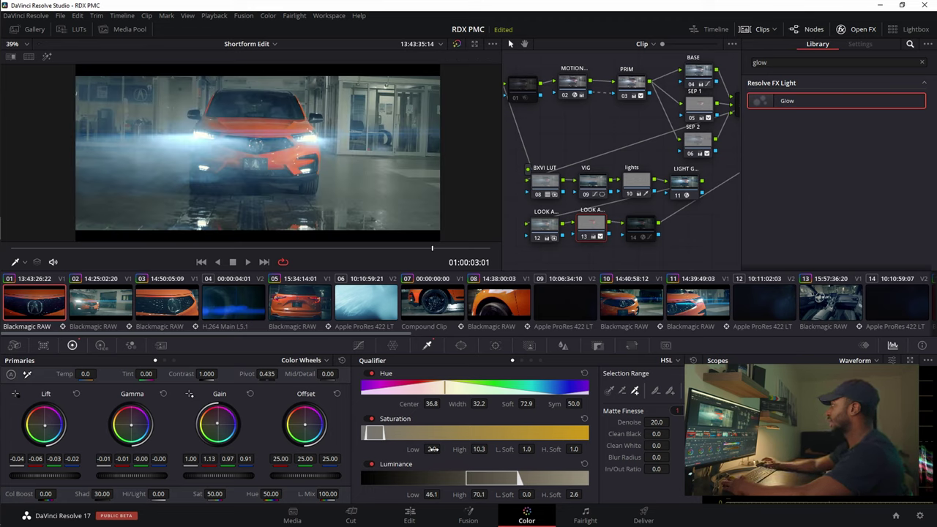
Step: Reset node 13's Gain, Gamma and Lift wheels to neutral, comparing with undo and redo
click(251, 394)
click(163, 394)
click(76, 394)
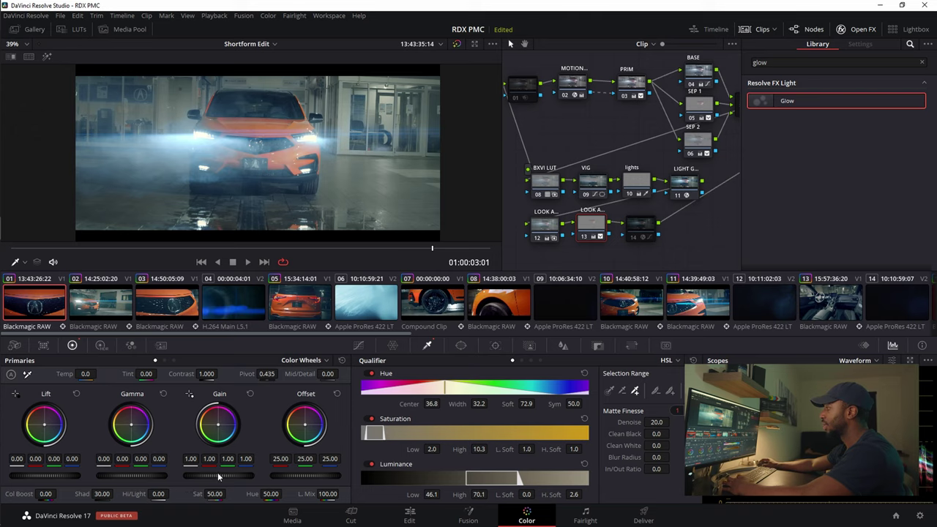
key(ctrl+z)
key(ctrl+z)
key(ctrl+z)
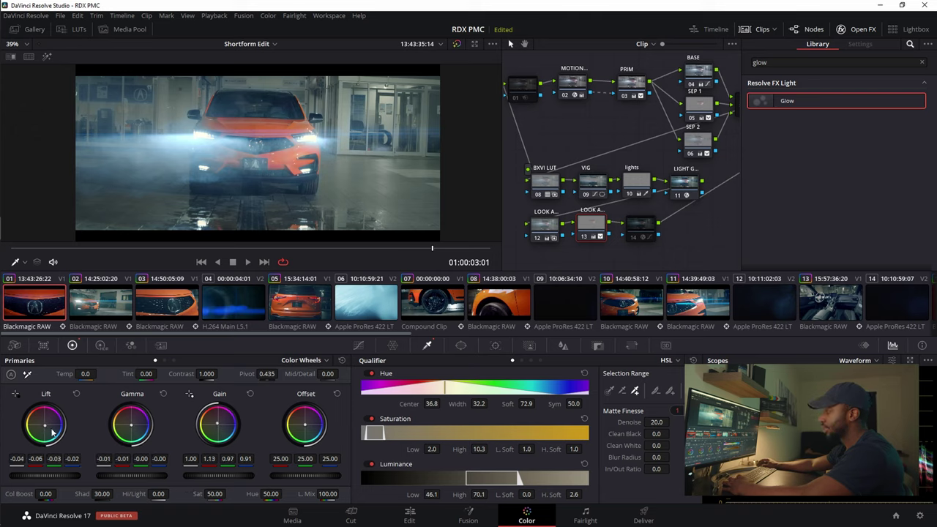
key(ctrl+shift+z)
key(ctrl+shift+z)
key(ctrl+shift+z)
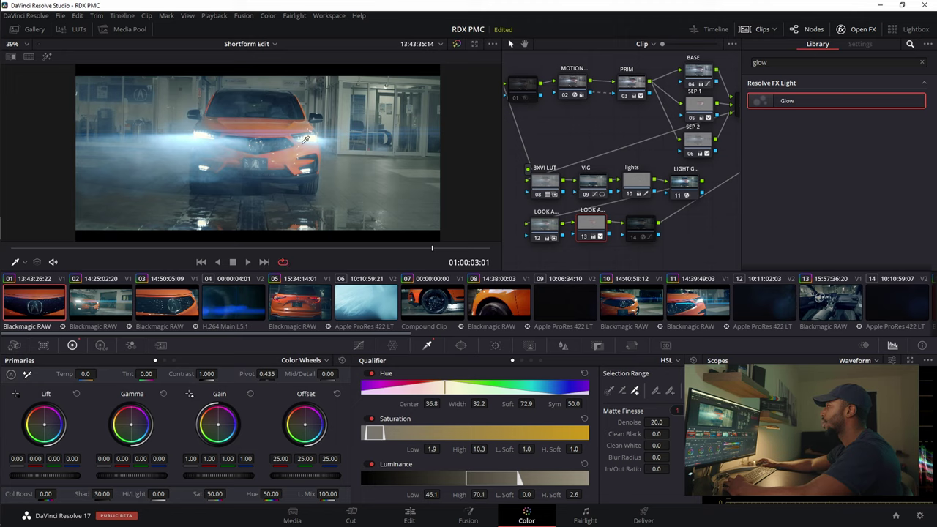
Step: Inspect the SEP 2 node, then nudge node 13's Lift to warm the orange paint
click(698, 140)
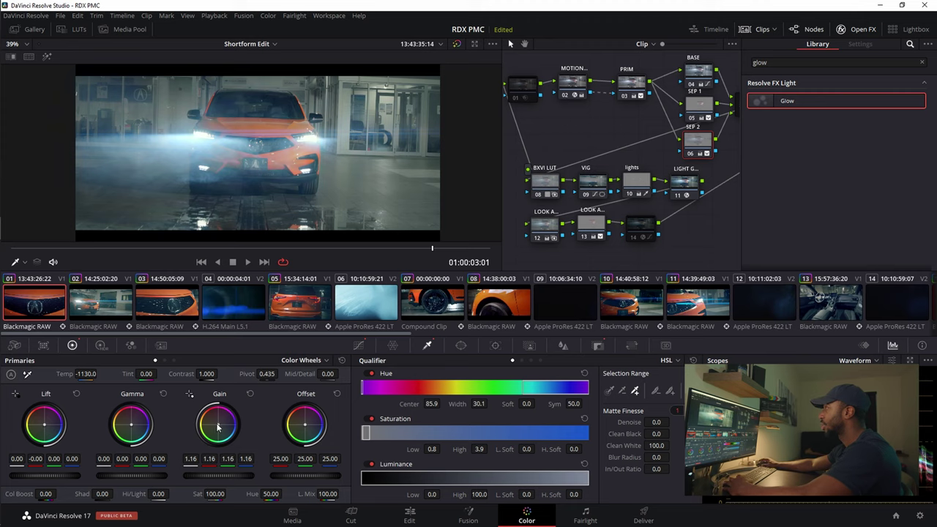
click(594, 224)
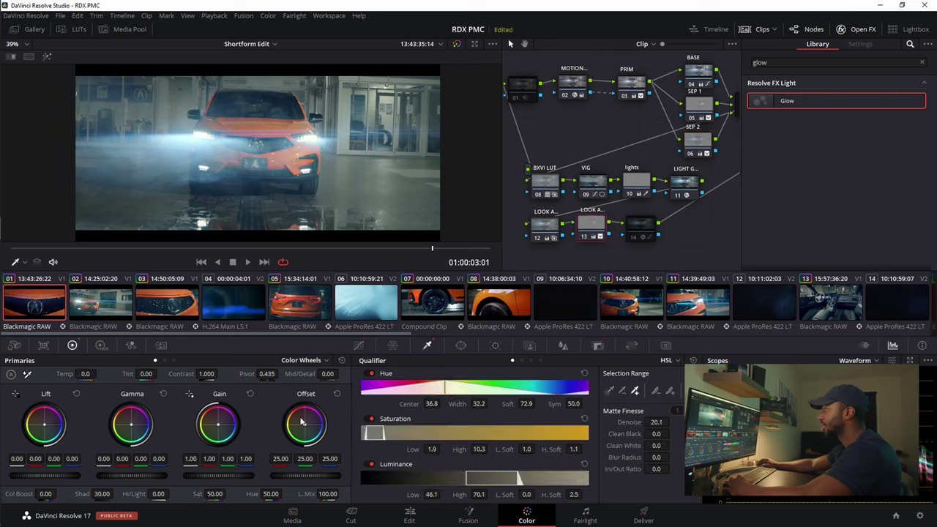
key(shift+h)
key(shift+h)
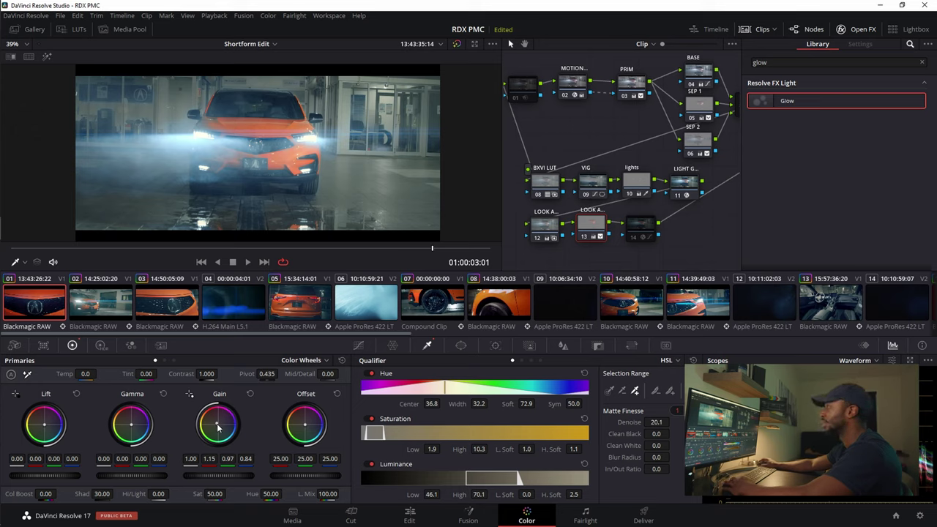
drag(46, 428, 45, 429)
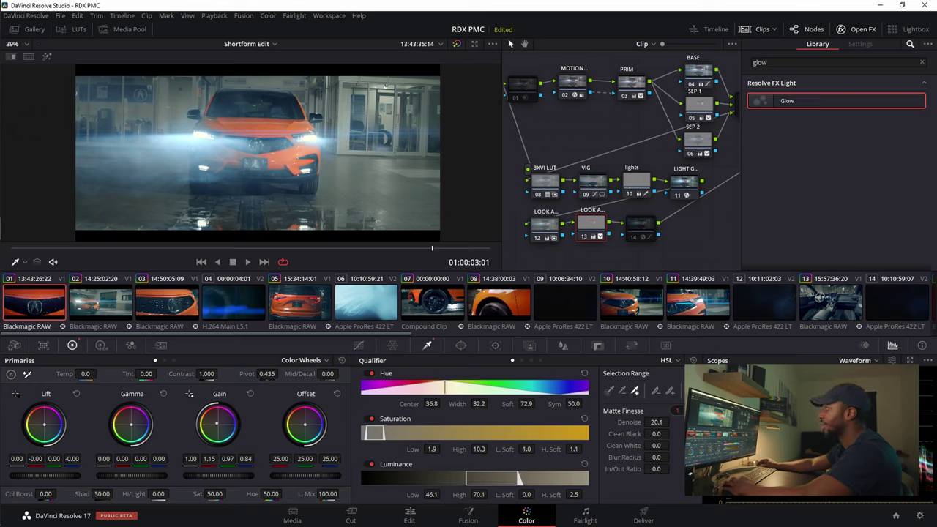
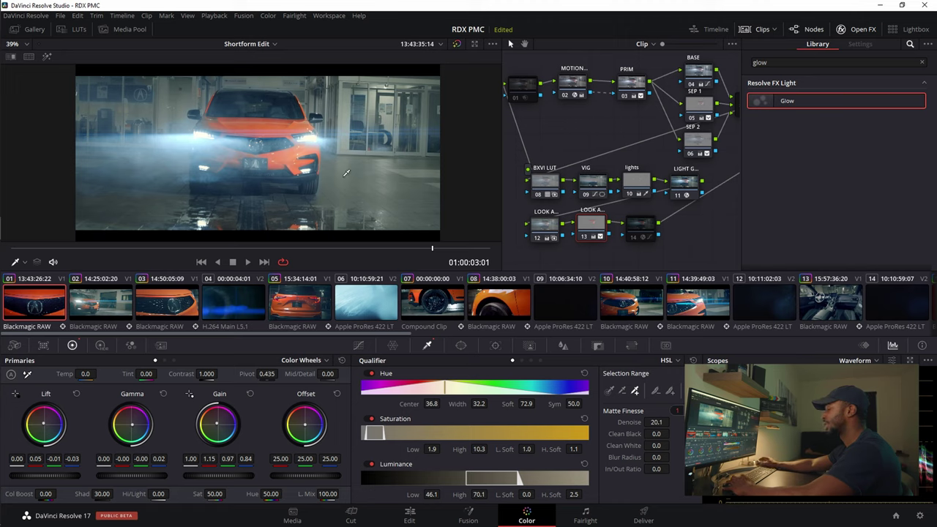
Step: Preview node 13's qualified matte and play the clip to review the current look
key(shift+h)
key(shift+h)
key(space)
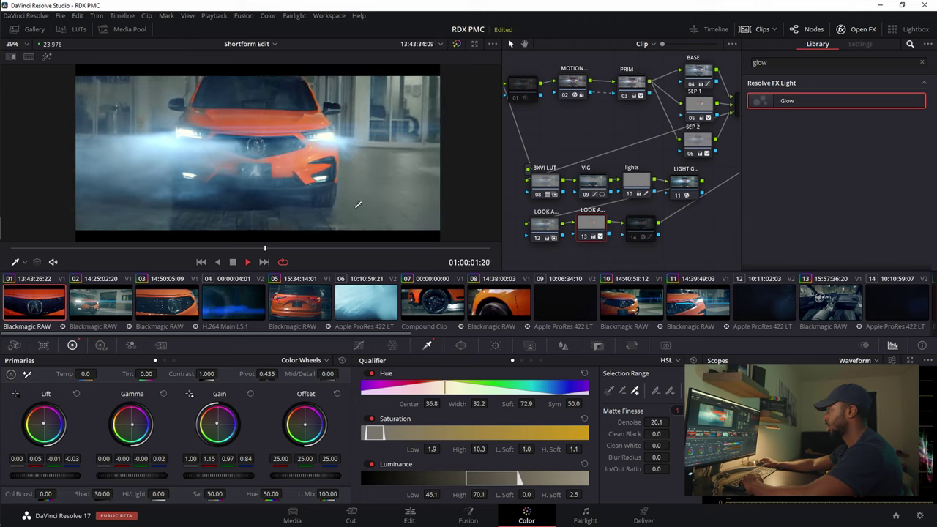
key(space)
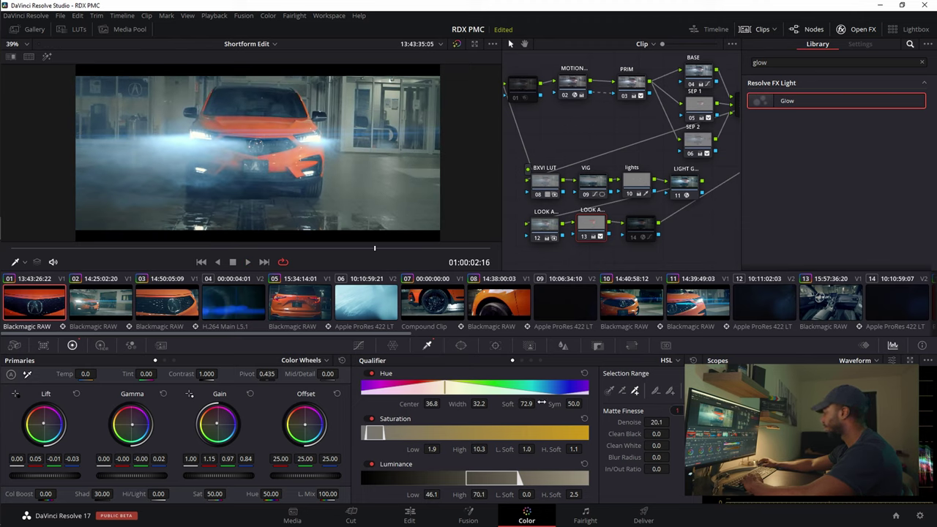
Step: Lower node 13's key output gain to 0.562, check it in playback, and save the project
click(635, 346)
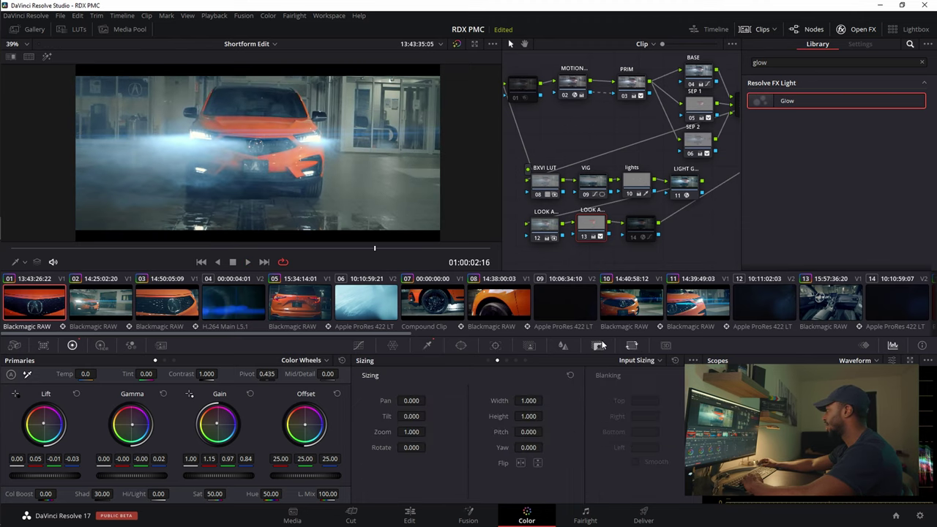
click(598, 345)
mouse_move(592, 438)
mouse_down()
mouse_move(560, 438)
mouse_move(607, 439)
mouse_up()
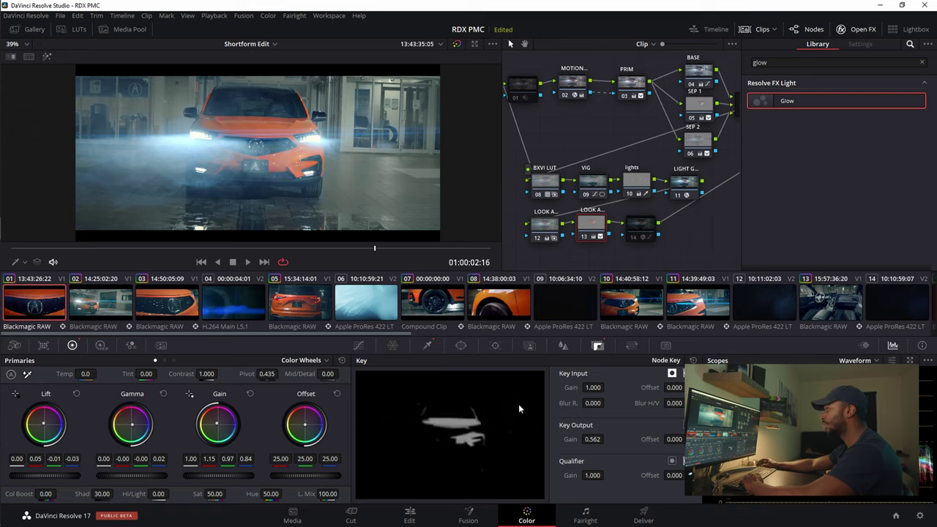
key(space)
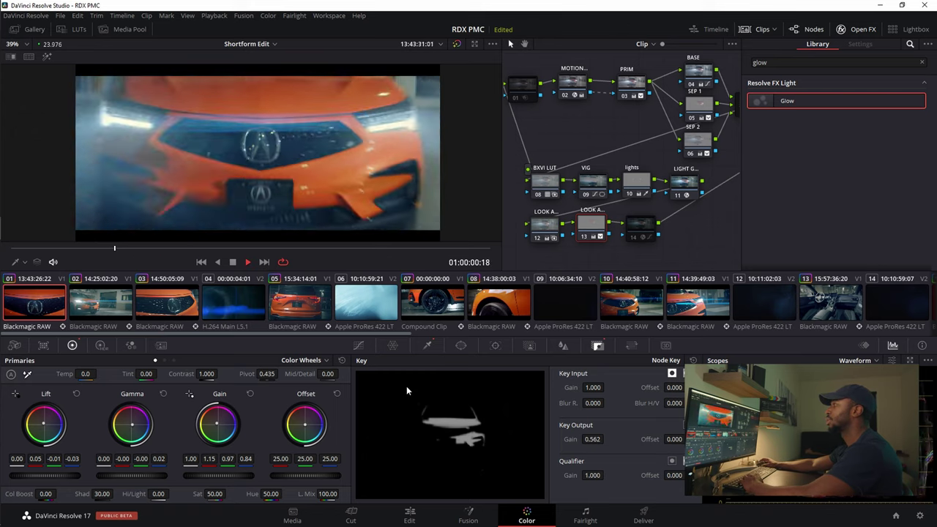
key(space)
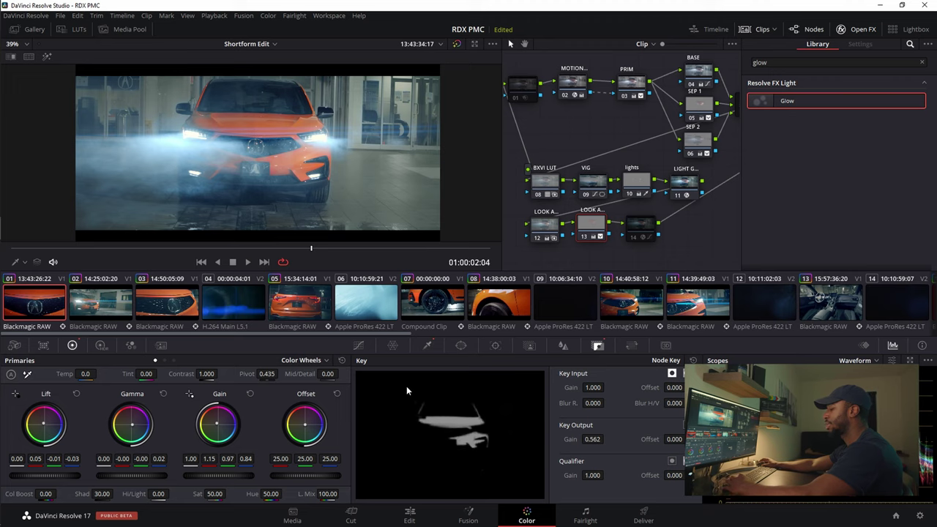
key(ctrl+s)
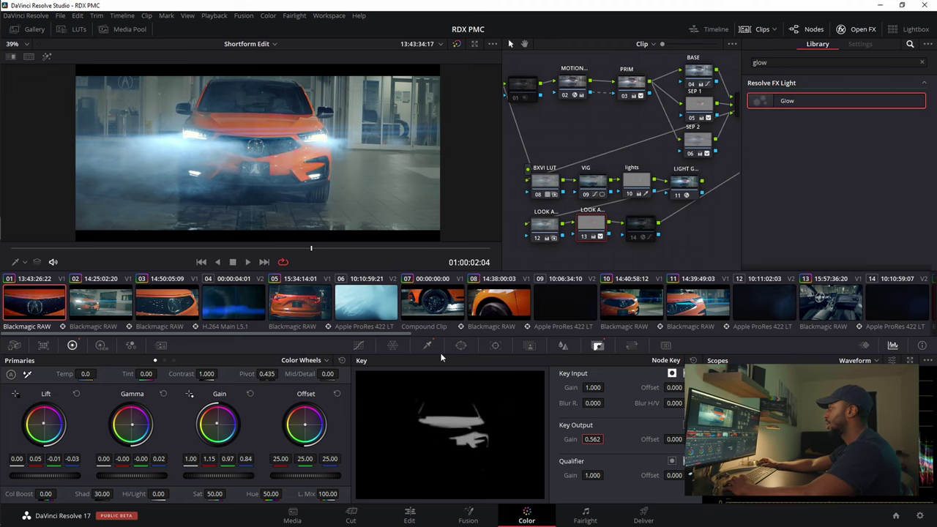
key(space)
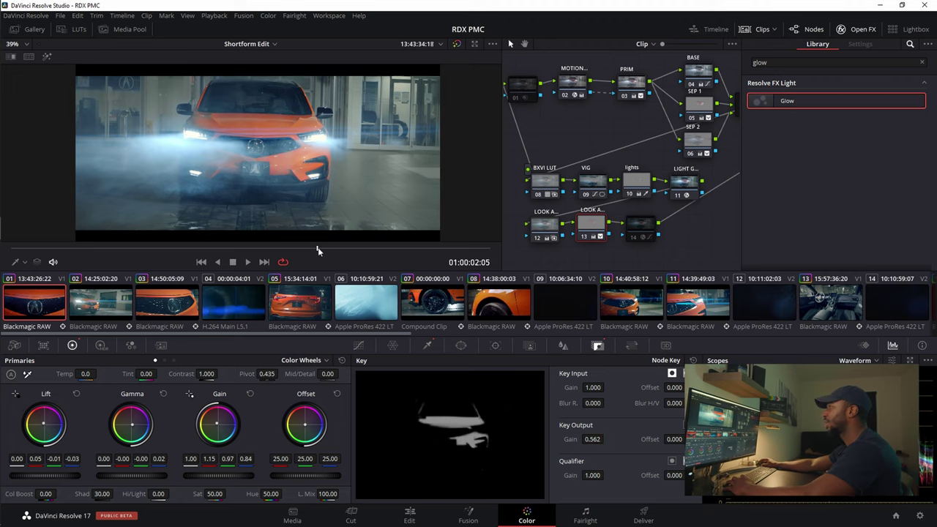
Step: Enable node 14's Vignette effect and play back to see the darkened edges
click(640, 226)
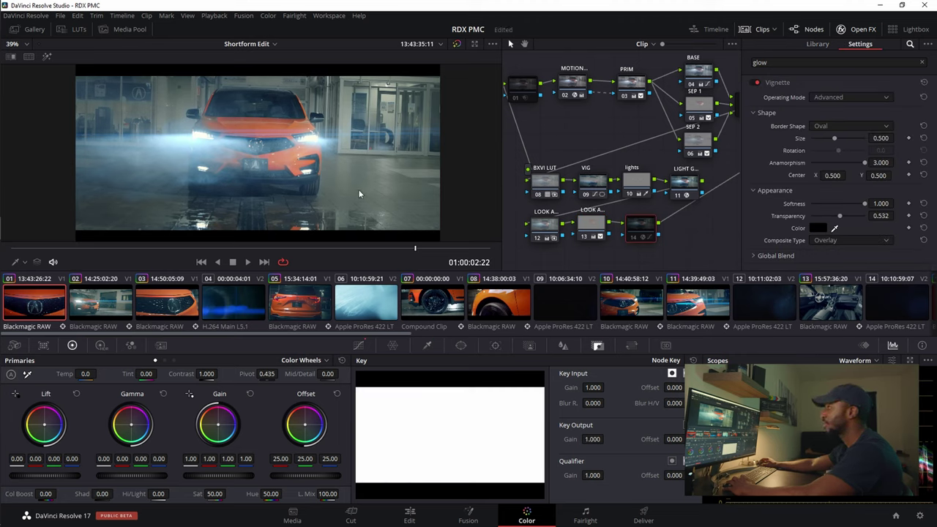
click(774, 83)
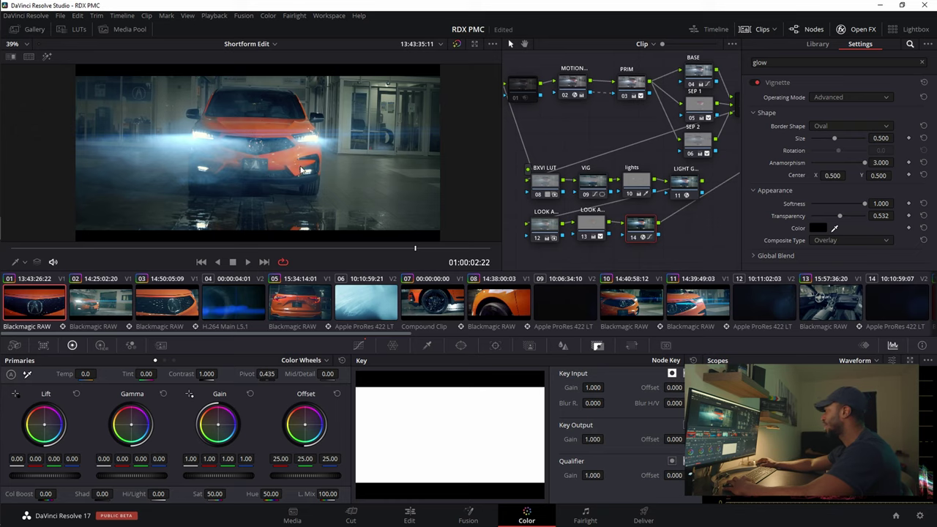
key(space)
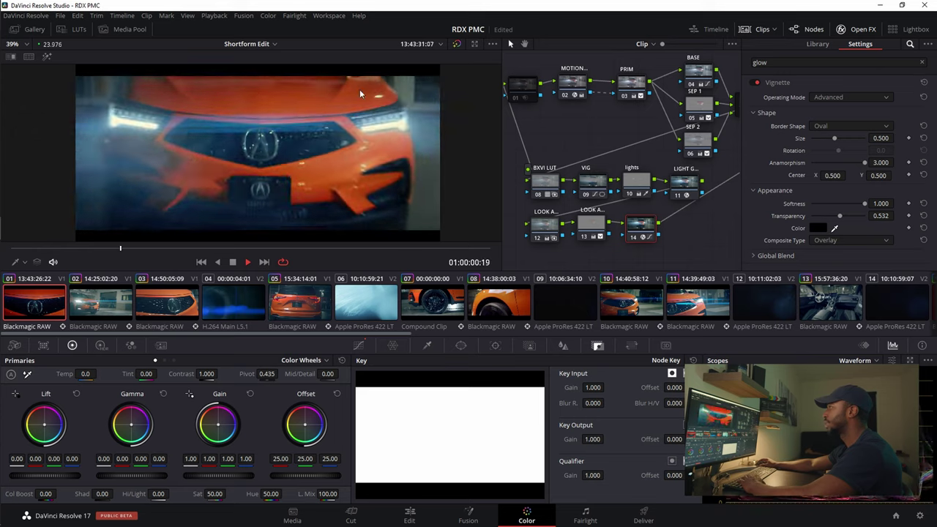
key(space)
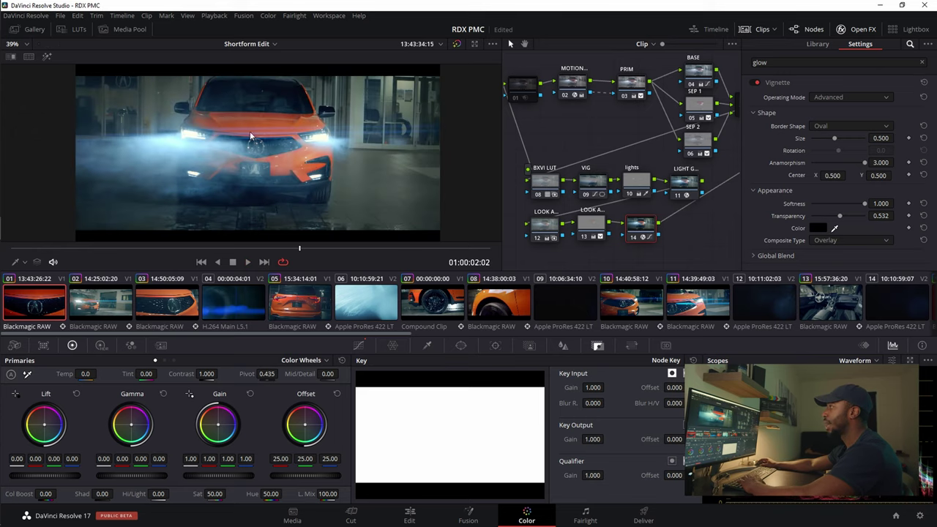
Step: Select node 13 and show its qualifier matte in the viewer
scroll(205, 118, up, 5)
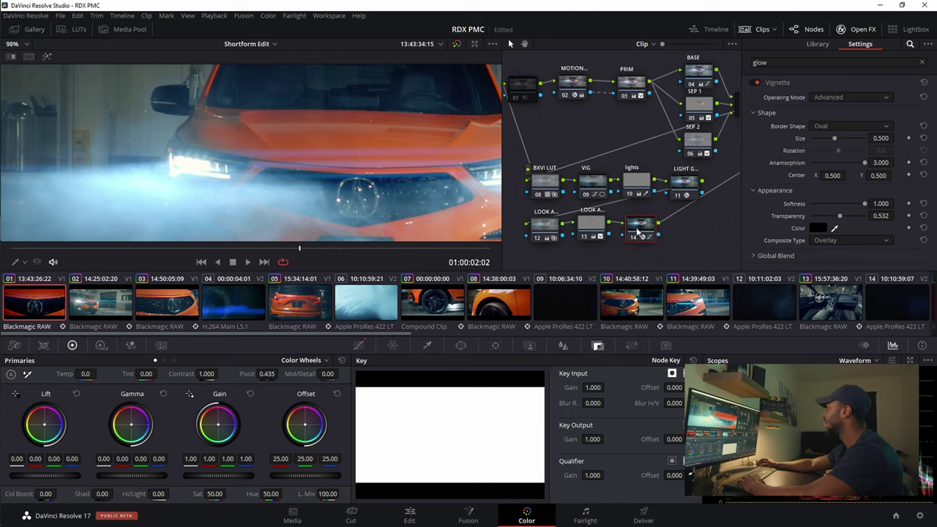
click(599, 229)
key(shift+h)
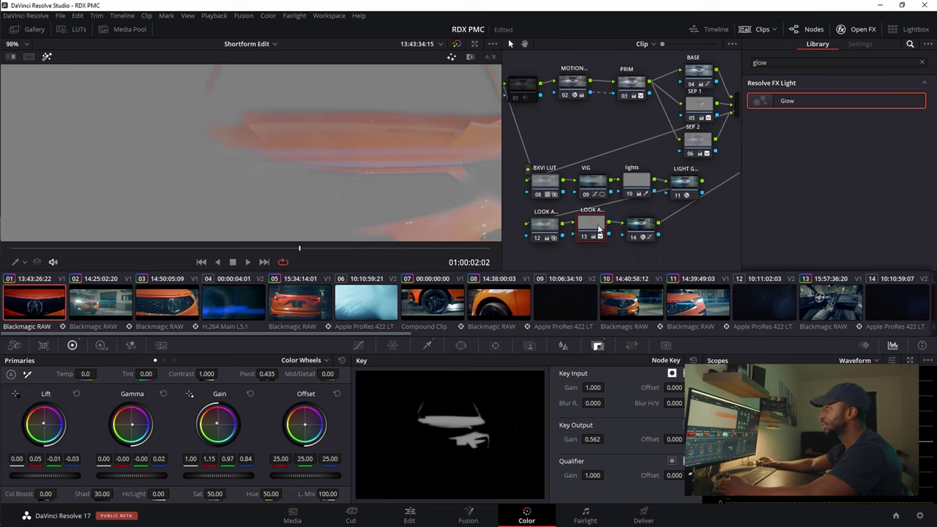
Step: Add orange car-paint samples to node 13's qualifier, widening hue width to 68.8
click(427, 346)
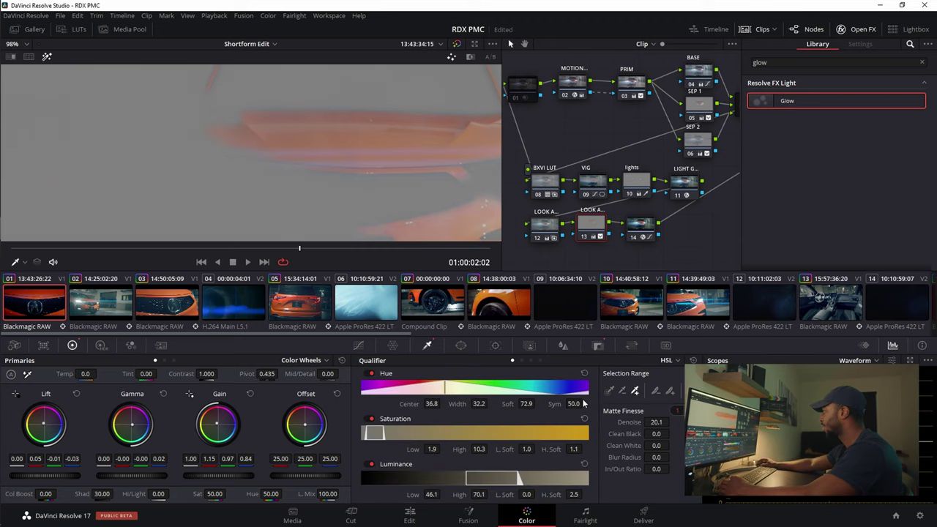
click(634, 391)
click(234, 113)
key(shift+h)
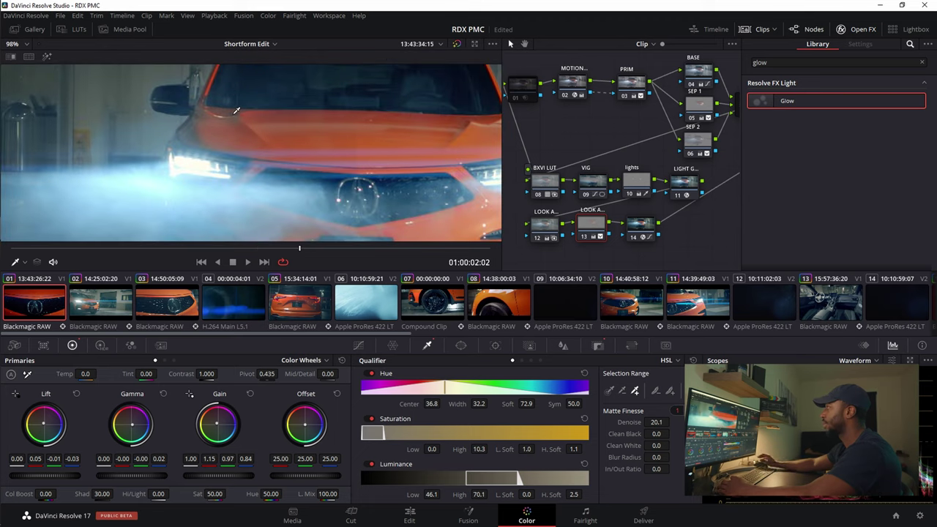
scroll(242, 121, down, 6)
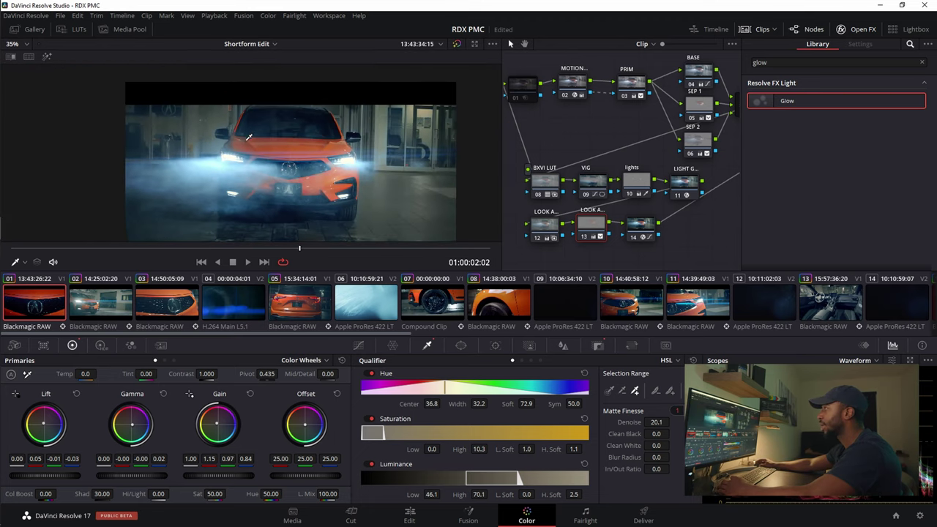
click(248, 136)
click(231, 143)
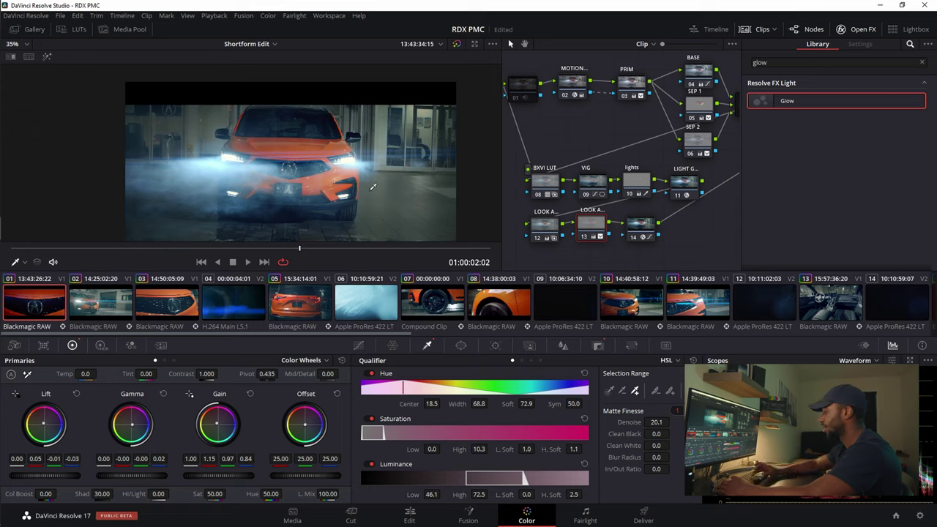
key(shift+h)
key(shift+h)
Step: Play the clip and toggle all grades on and off to compare graded against ungraded
key(space)
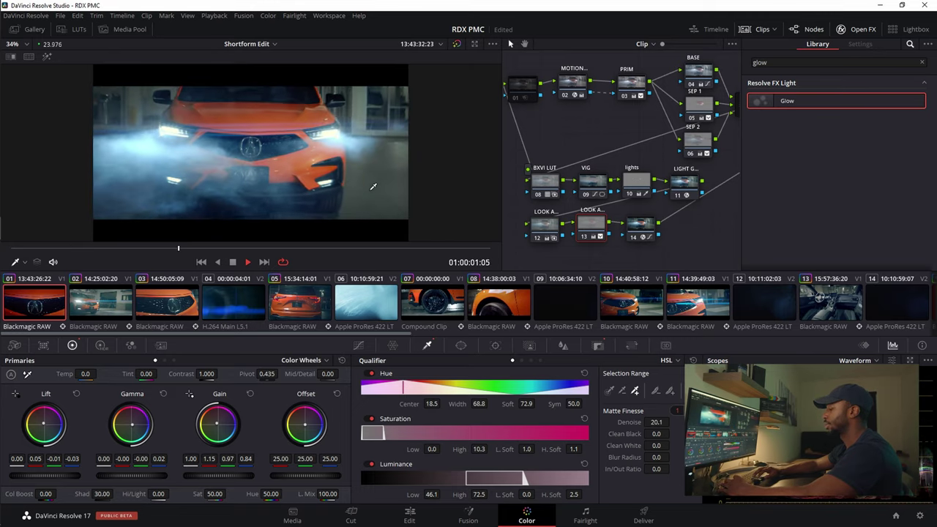
key(space)
key(shift+d)
key(shift+d)
key(shift+d)
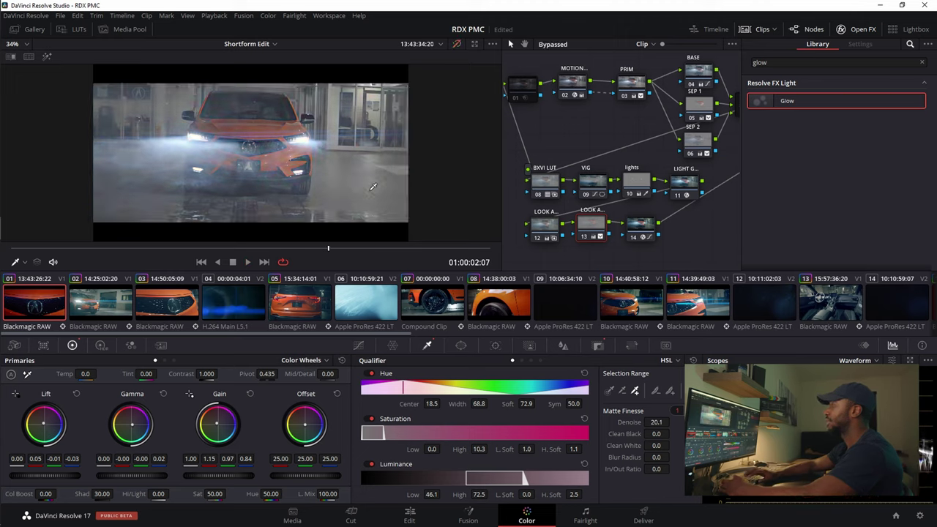
key(shift+d)
key(shift+d)
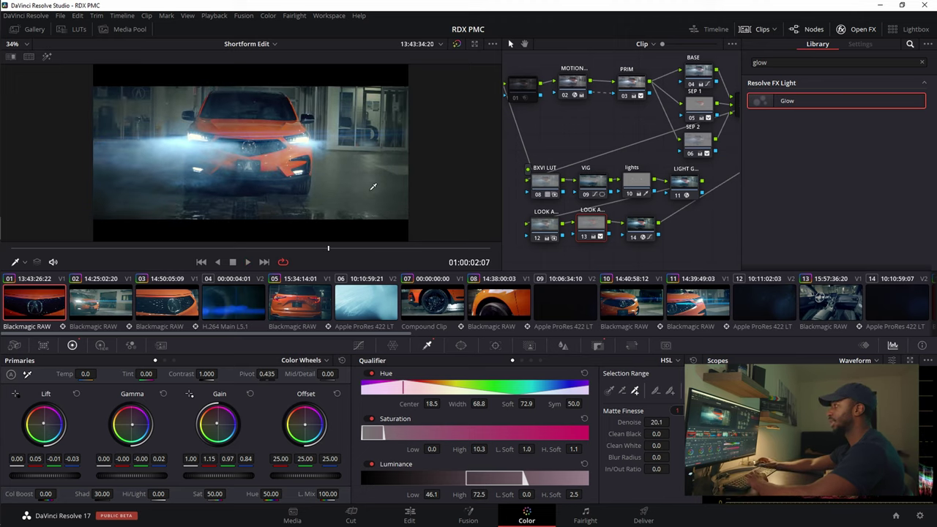
key(shift+d)
key(shift+d)
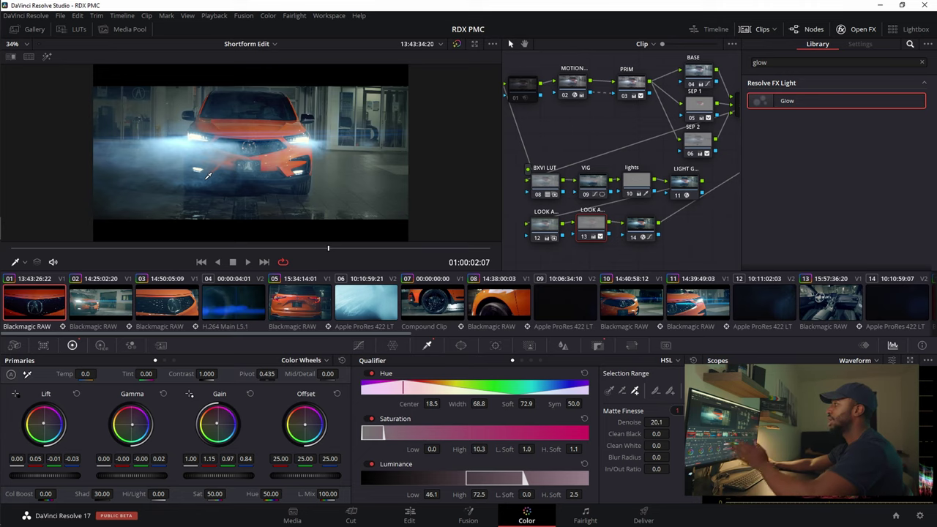
key(shift+d)
key(shift+d)
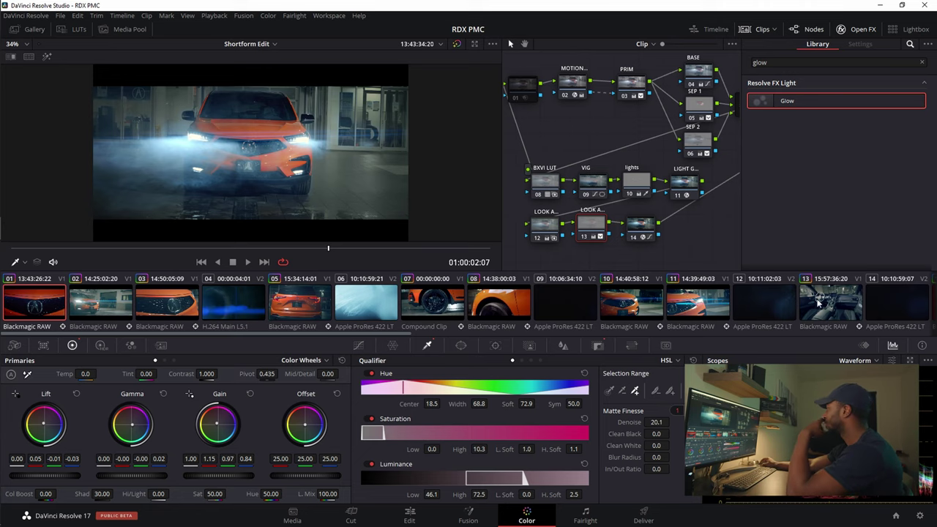
scroll(825, 303, down, 5)
key(shift+d)
scroll(825, 303, up, 5)
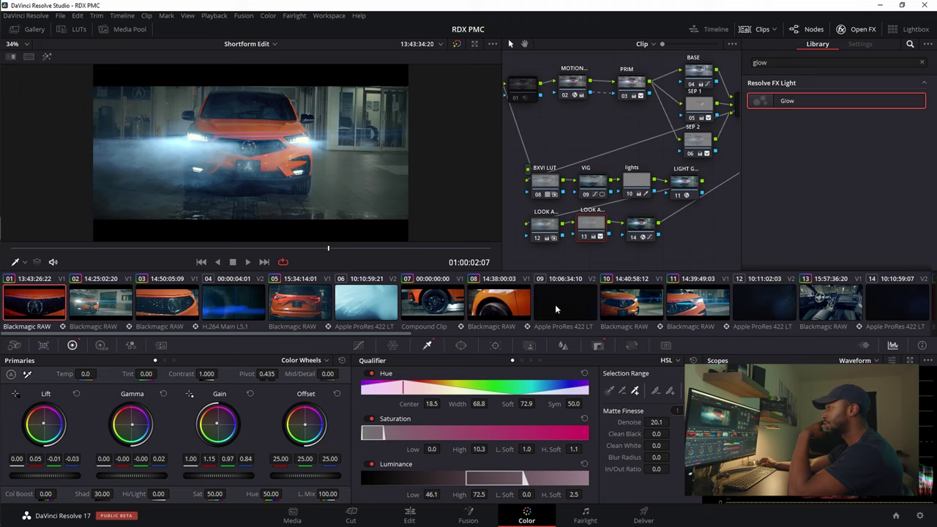
Step: Grab a still of the current car-shot grade from the viewer
right_click(255, 133)
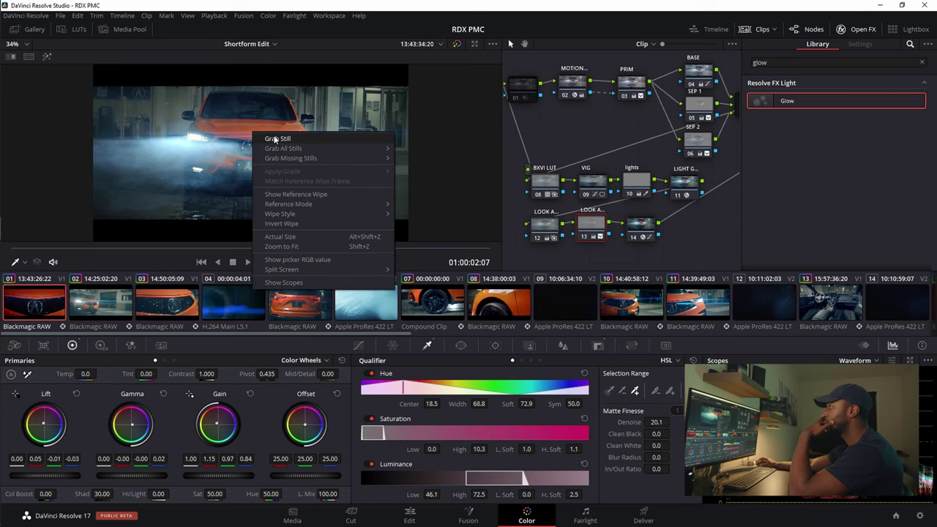
click(273, 139)
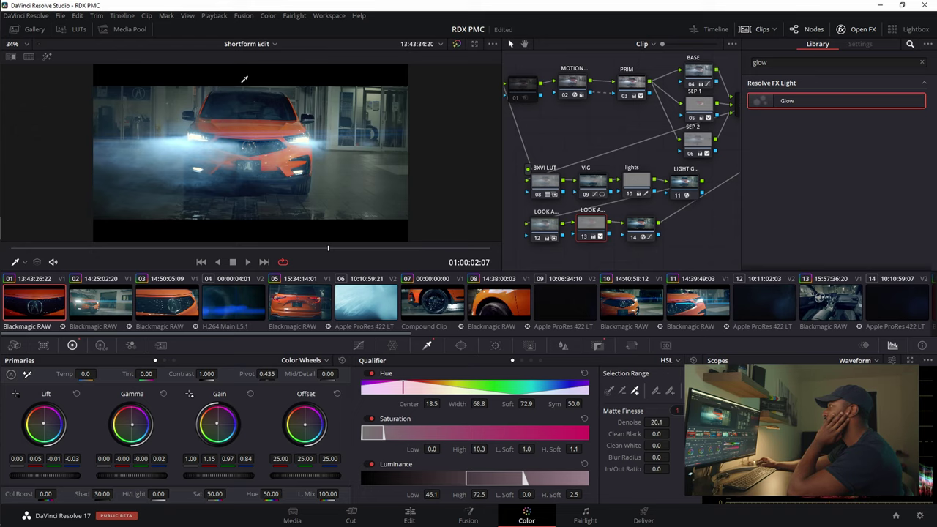
scroll(198, 137, down, 1)
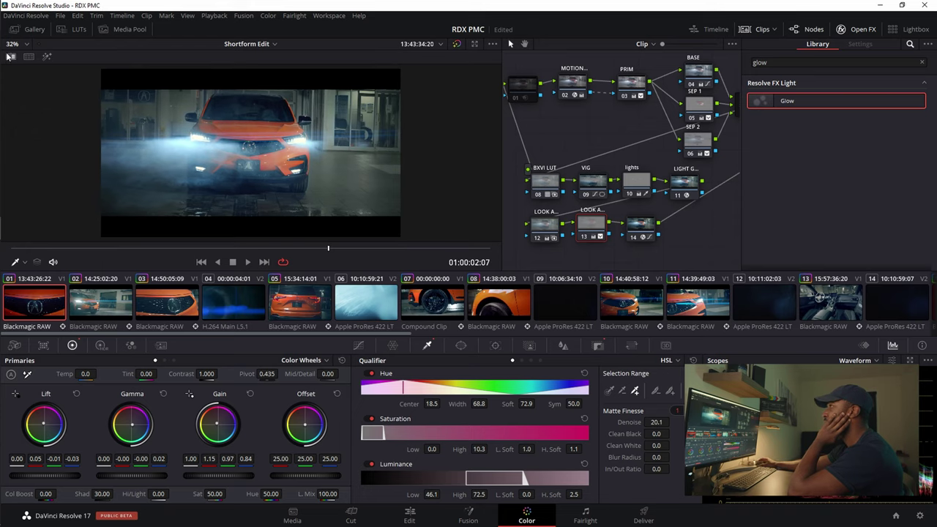
Step: Preview still 1.1.1 in the Gallery and select clip 03 for grading
click(20, 29)
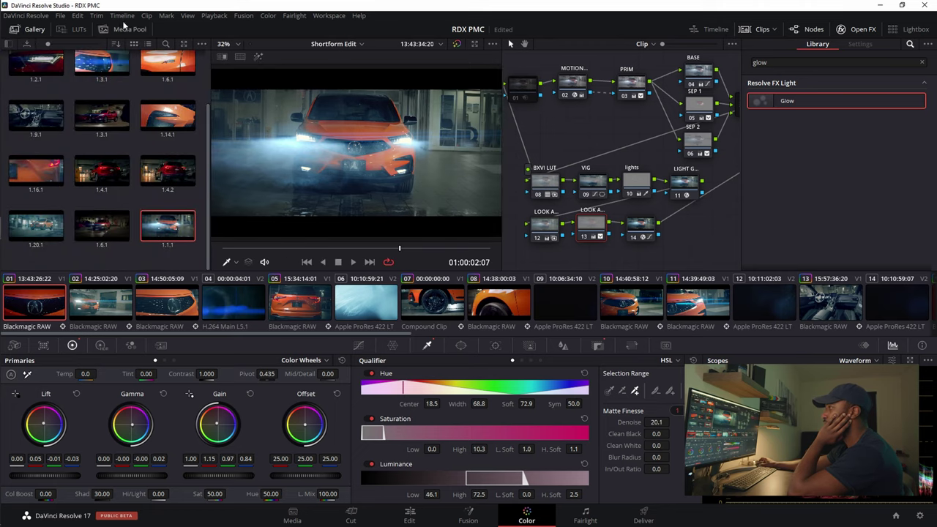
middle_click(182, 208)
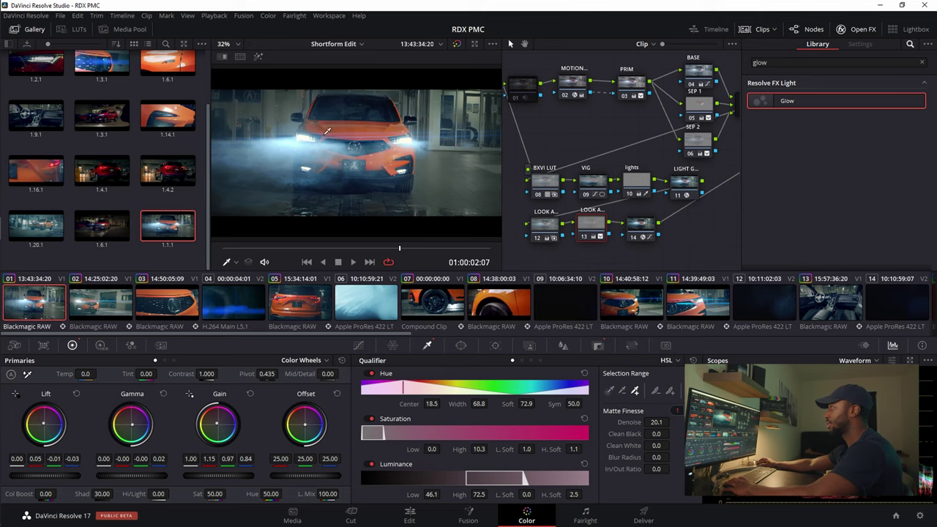
click(178, 300)
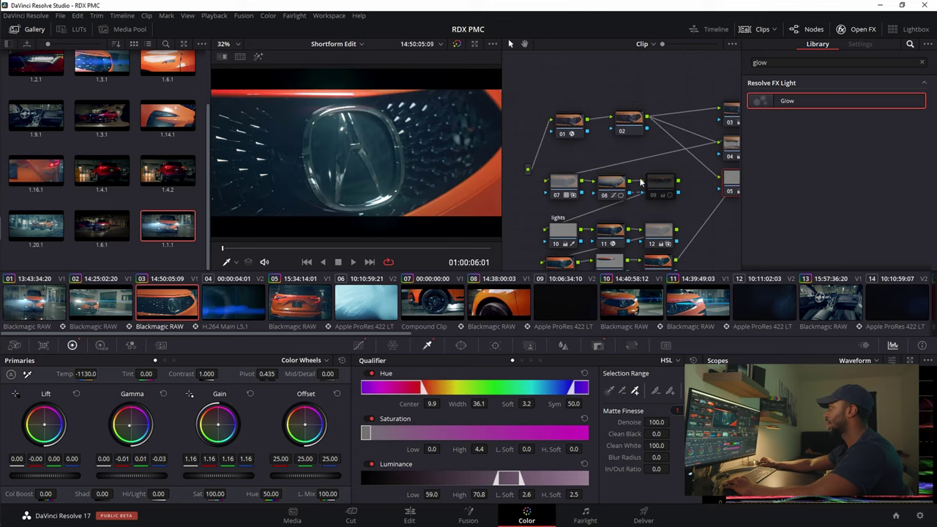
Step: Close the Gallery and play the grille close-up to preview its grade
scroll(641, 182, down, 2)
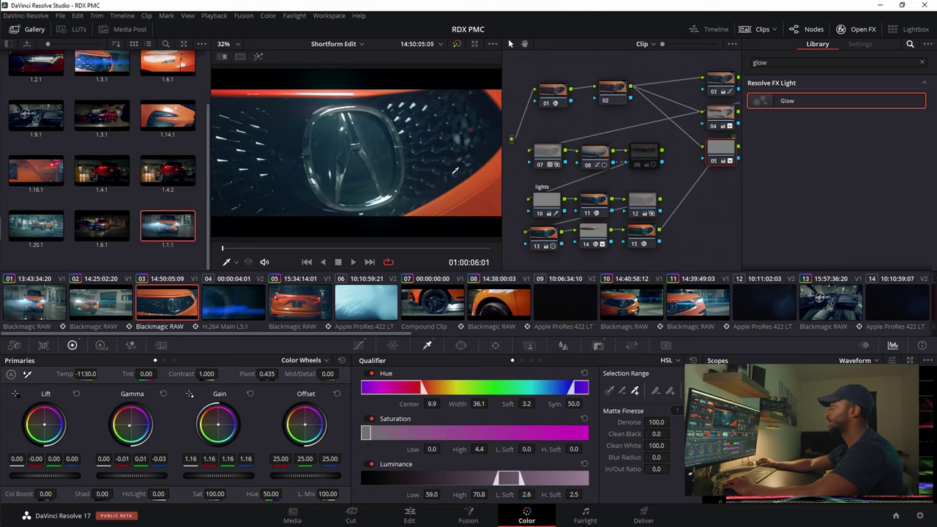
key(space)
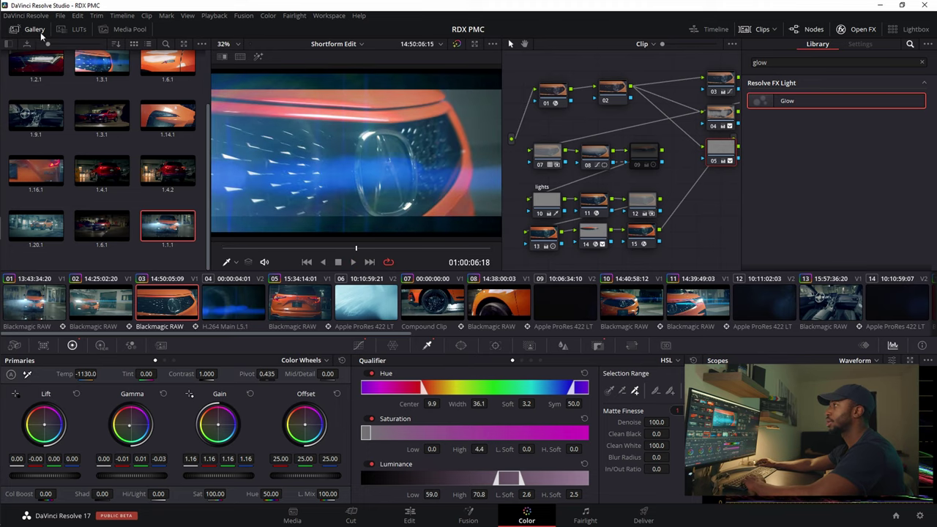
click(40, 32)
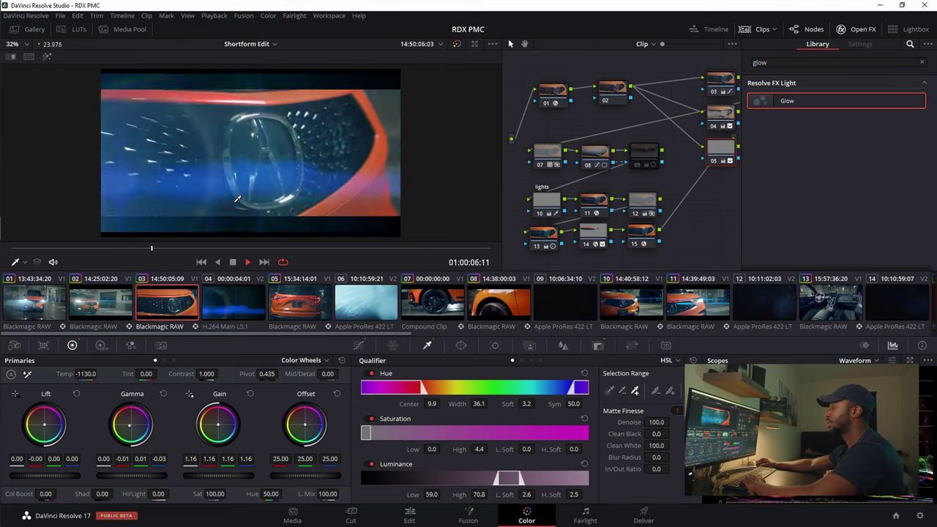
key(space)
key(space)
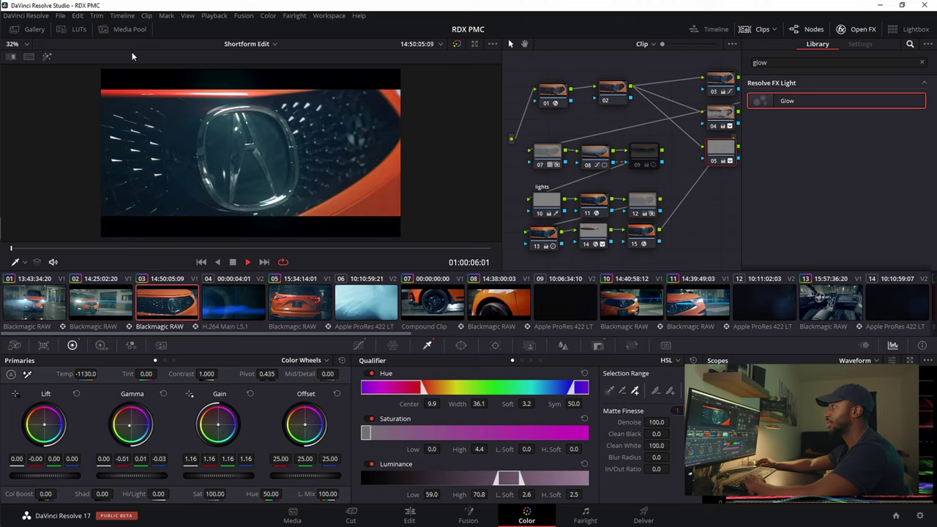
Step: On the Edit page, select the 16.mp4 overlay clip on Video 2
key(space)
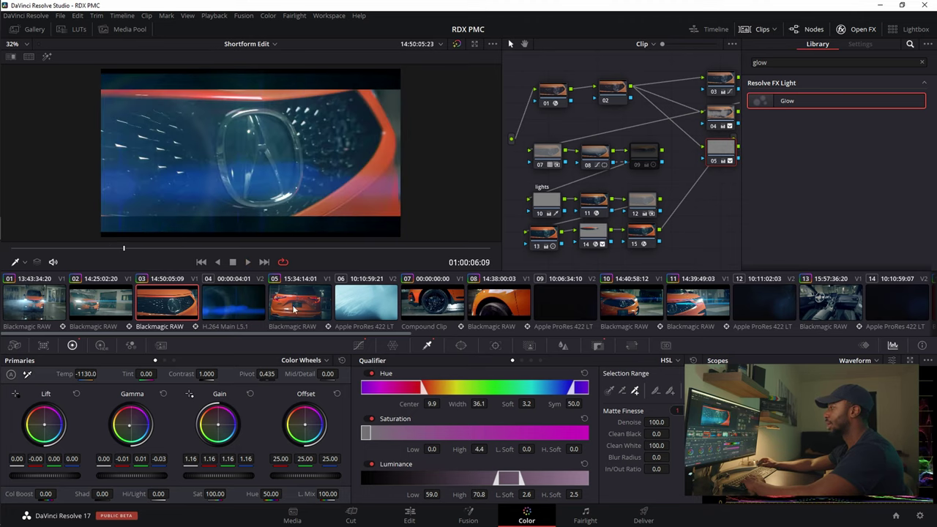
click(407, 515)
click(488, 355)
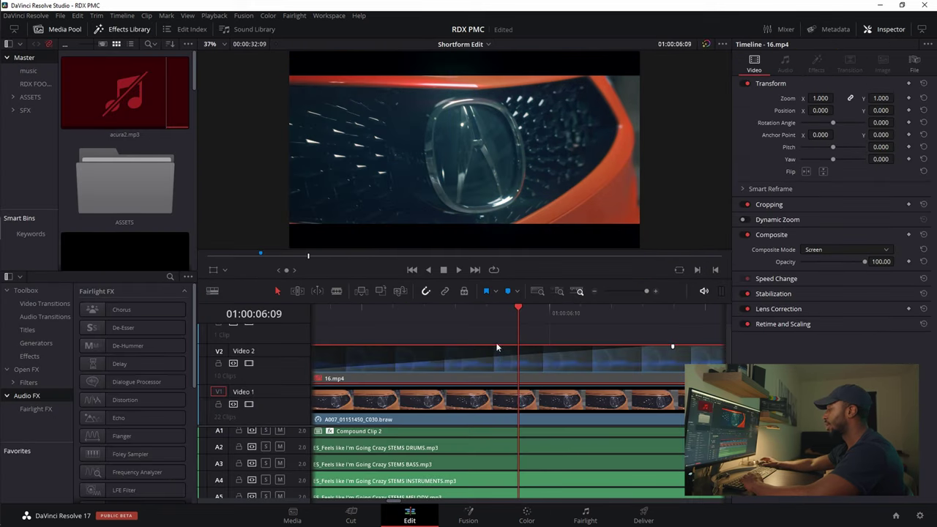
Step: Return to the Color page and play the grille clip
click(526, 516)
key(space)
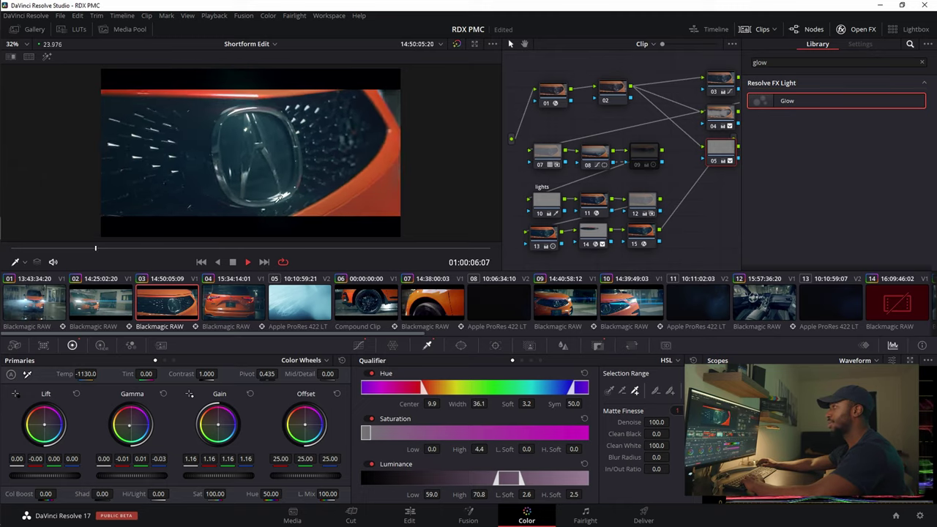
key(space)
drag(641, 123, 618, 121)
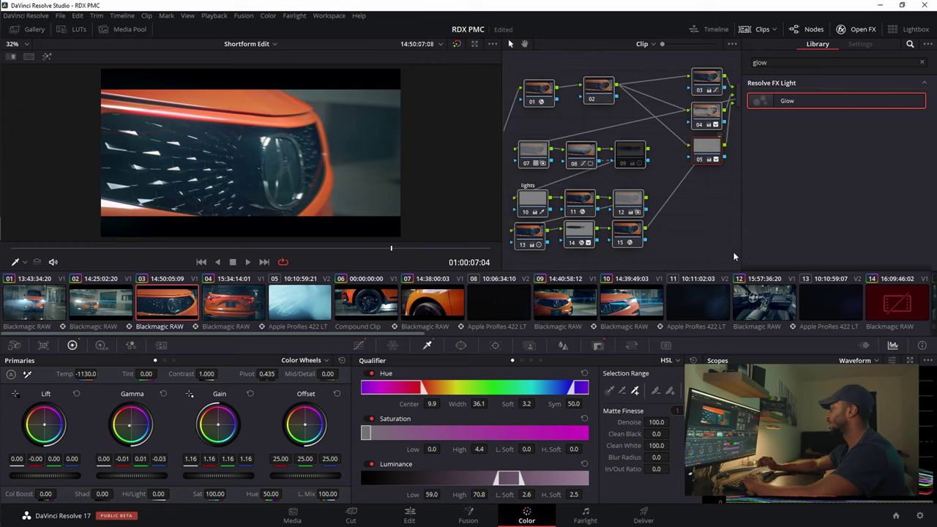
Step: Bypass all grades during playback to compare with the original footage, then select node 02
key(shift+d)
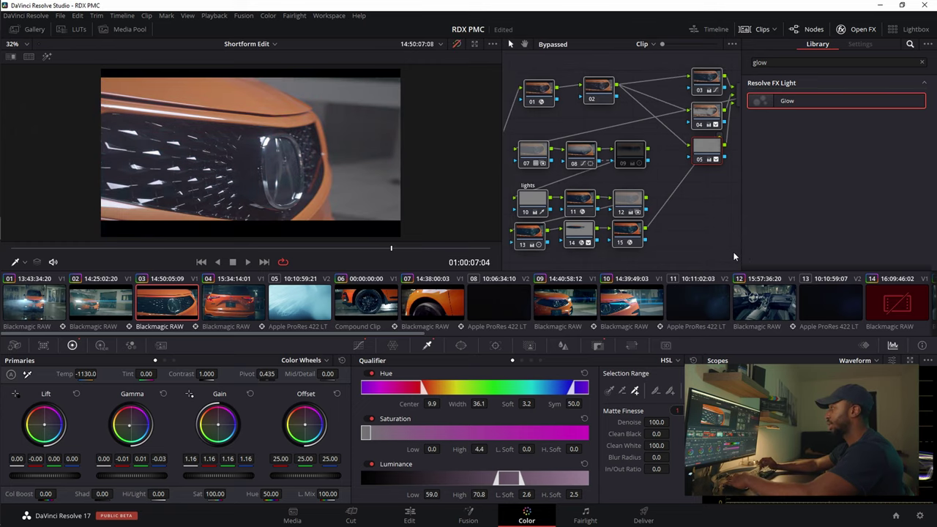
key(space)
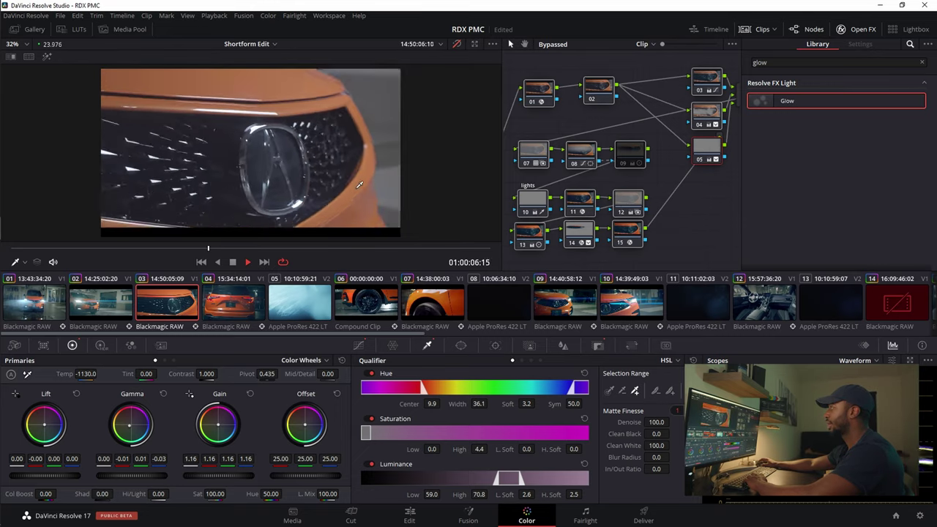
key(space)
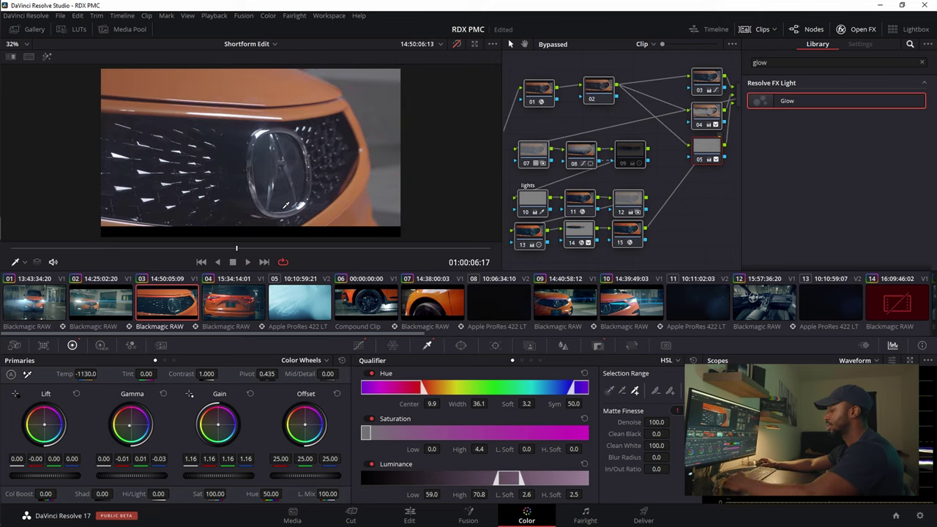
key(shift+d)
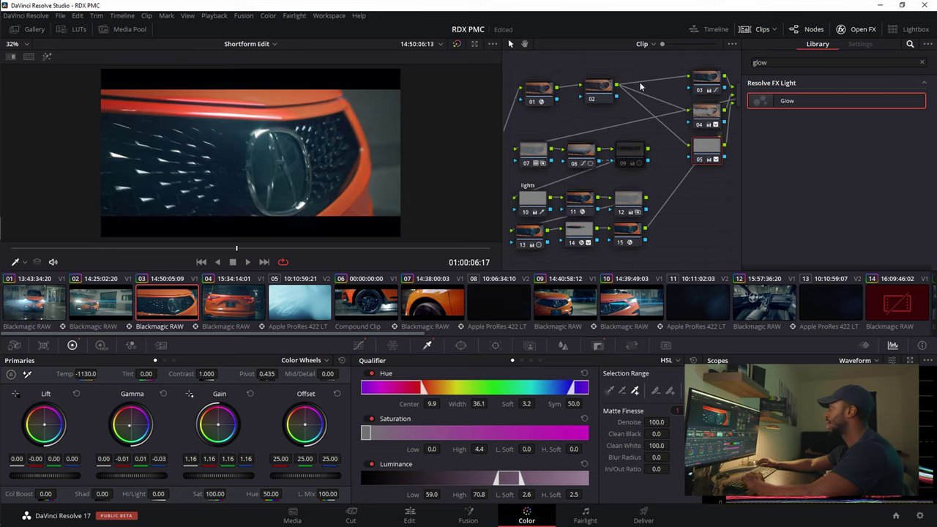
click(605, 96)
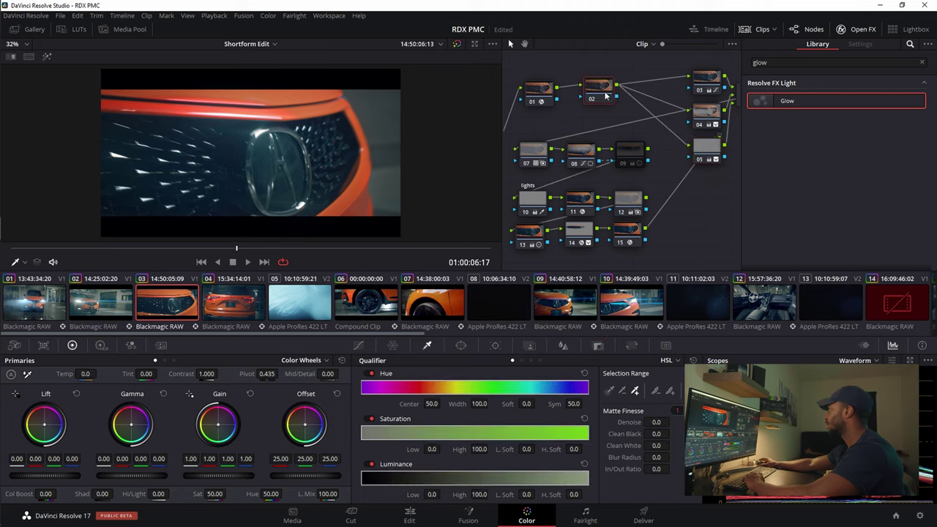
scroll(623, 103, right, 2)
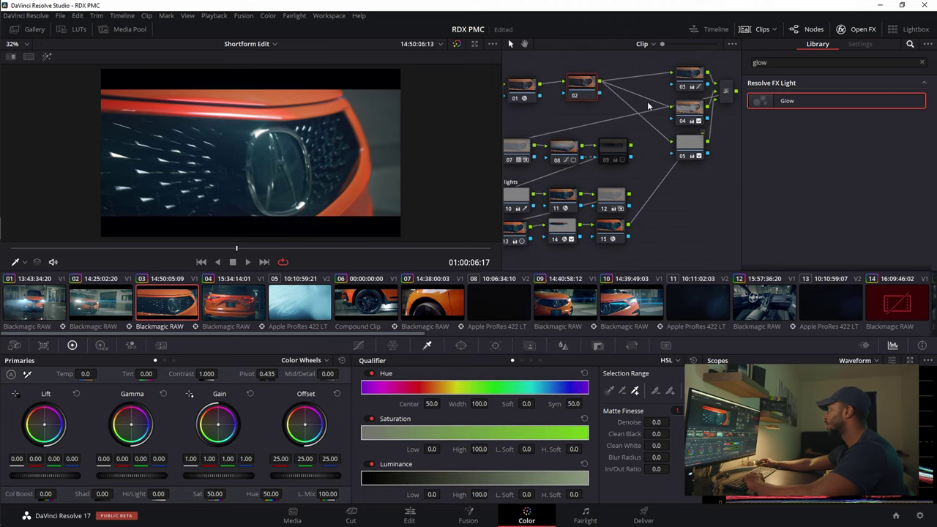
Step: Inspect nodes 01 and 02 of the grille clip's grade while playing it
scroll(630, 102, left, 1)
click(525, 90)
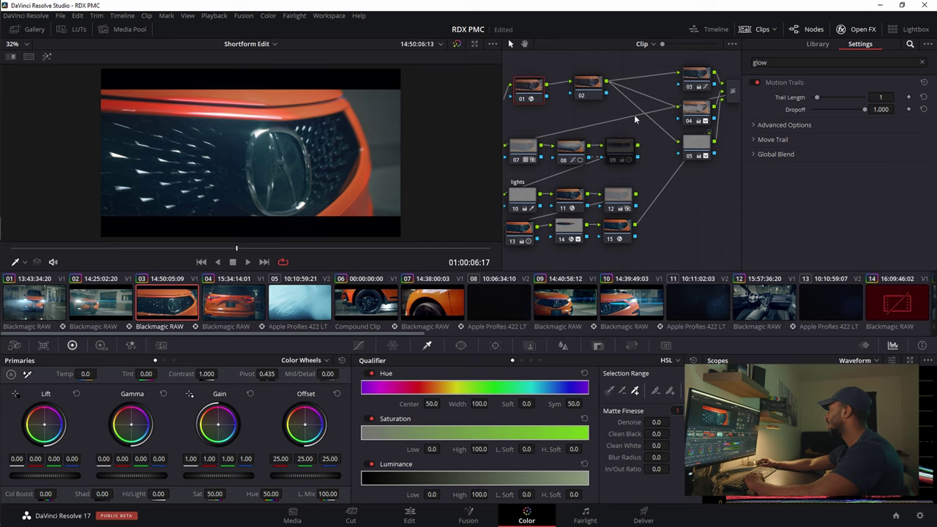
key(space)
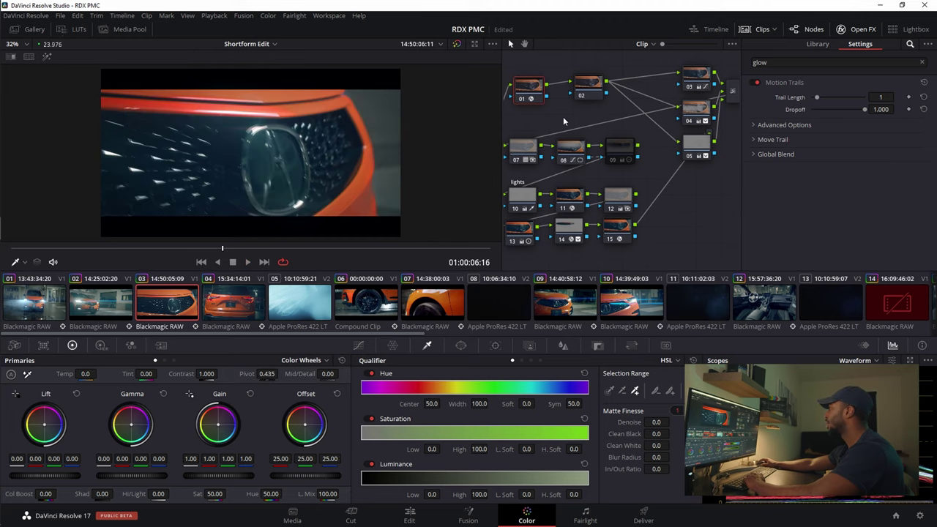
click(591, 94)
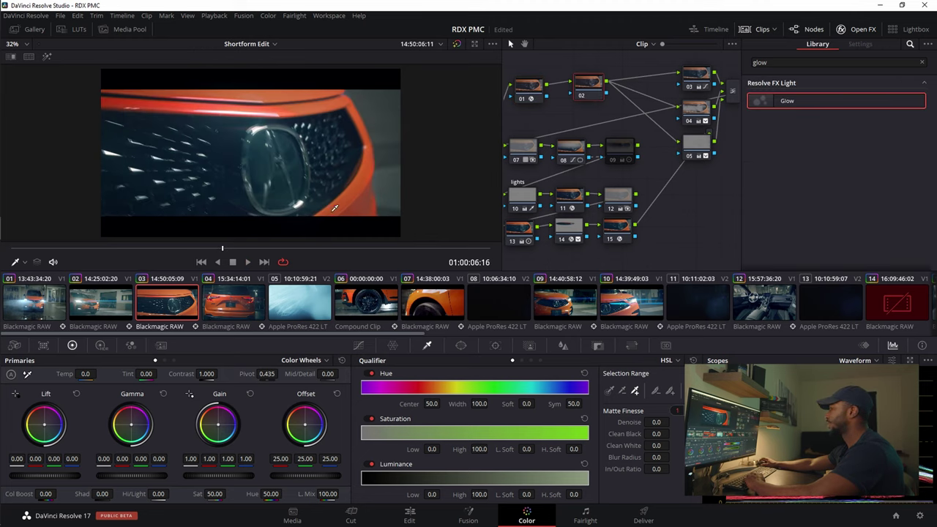
key(space)
key(space)
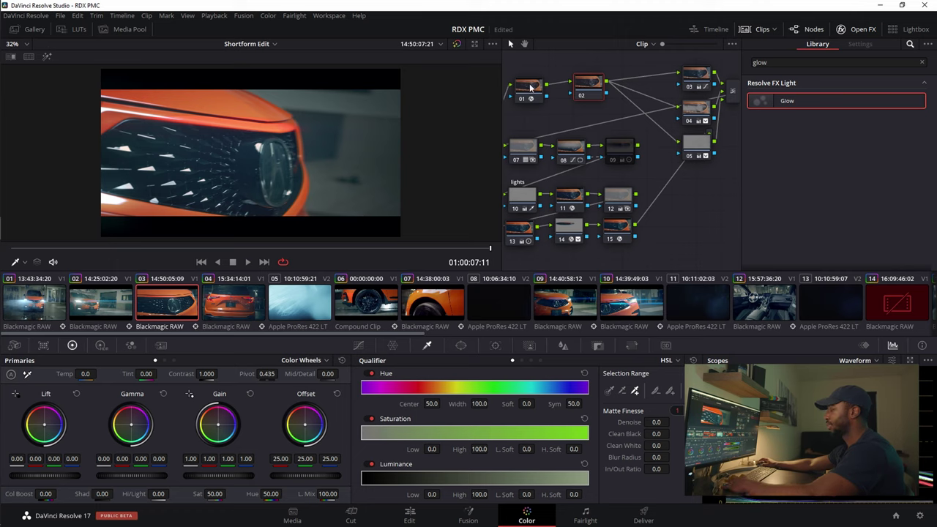
Step: Inspect and reposition nodes 03–05, then clear the grade to a single empty node
click(688, 81)
drag(670, 80, 679, 80)
mouse_move(689, 116)
mouse_down()
mouse_move(678, 102)
mouse_move(694, 105)
mouse_up()
click(681, 85)
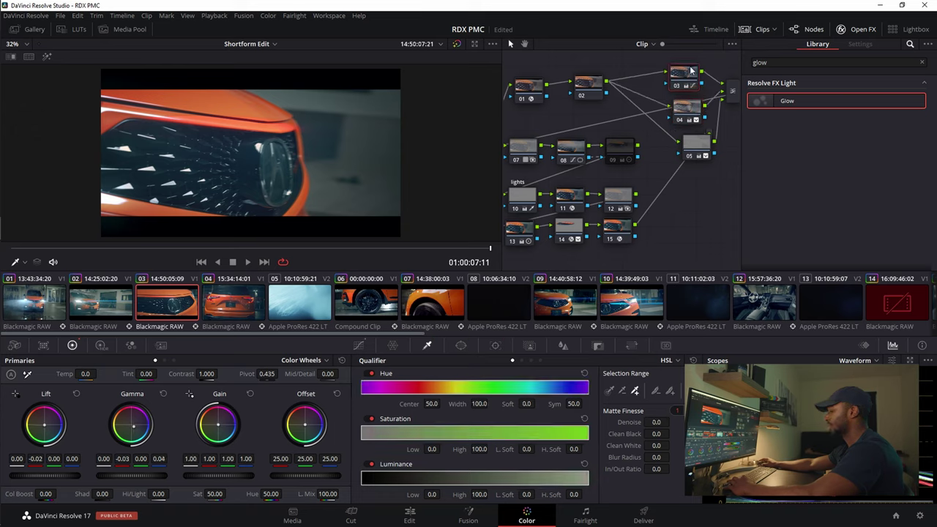
click(688, 108)
click(686, 151)
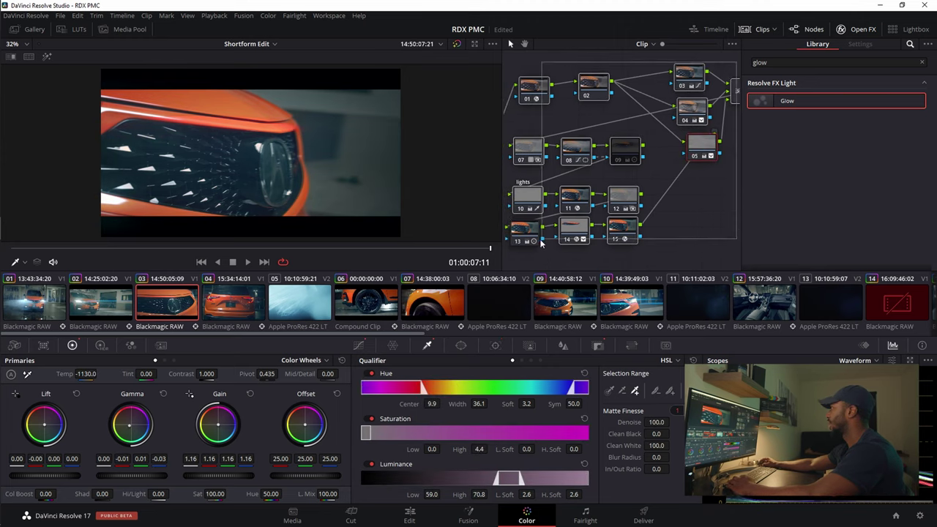
key(ctrl+Home)
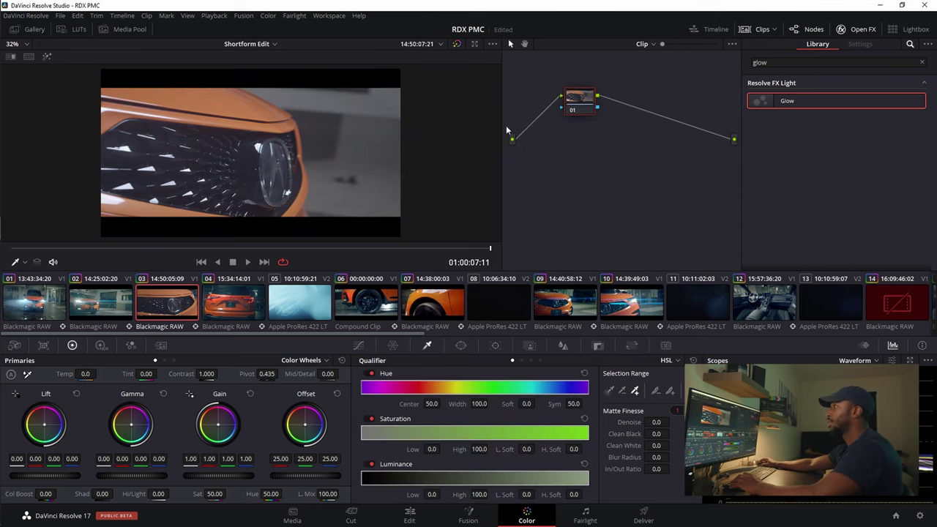
Step: Append gallery still 1.1.1's node graph to the grille close-up
click(41, 33)
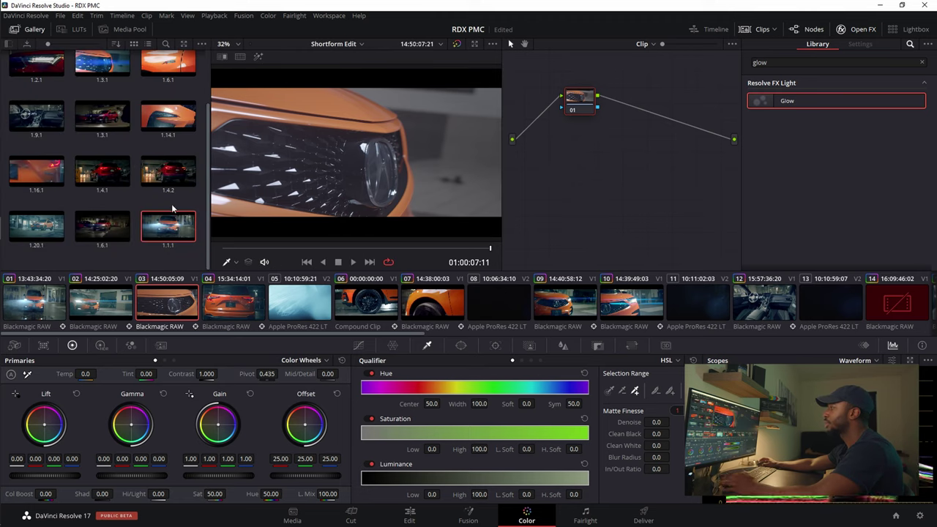
right_click(172, 228)
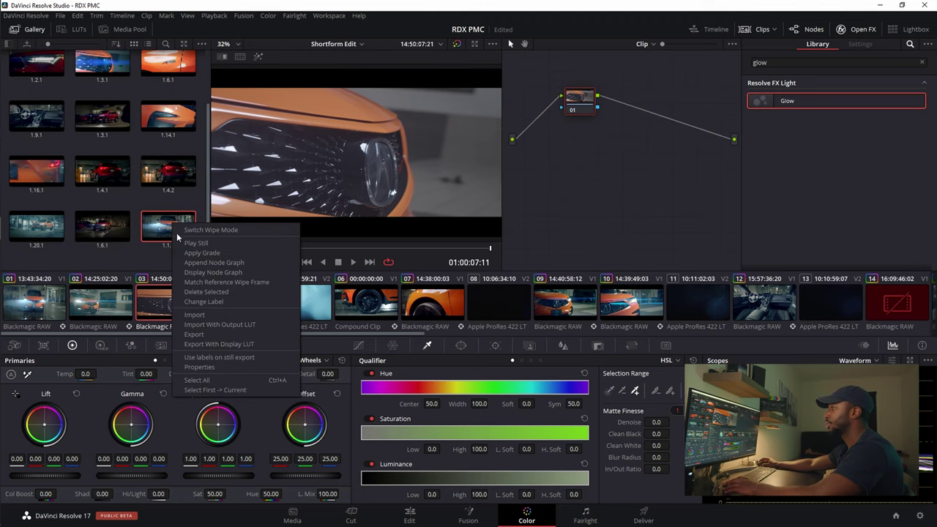
click(166, 230)
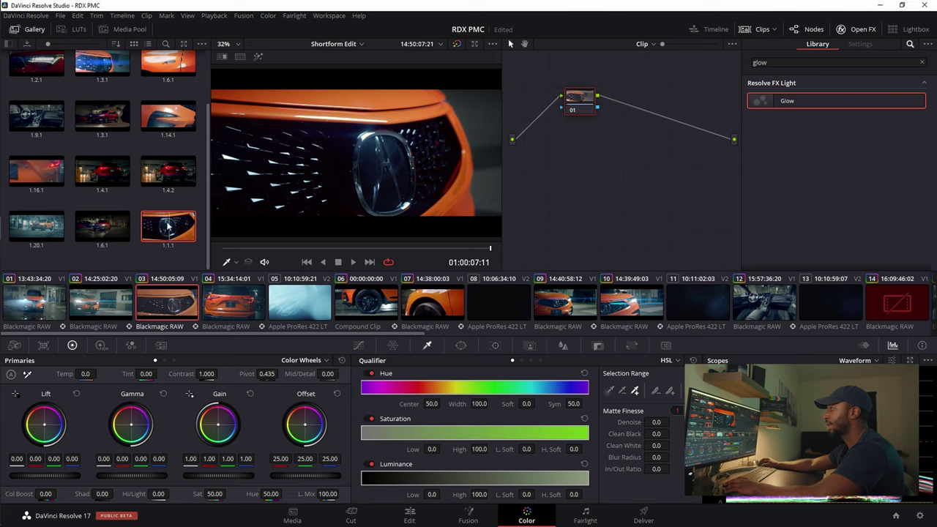
right_click(168, 227)
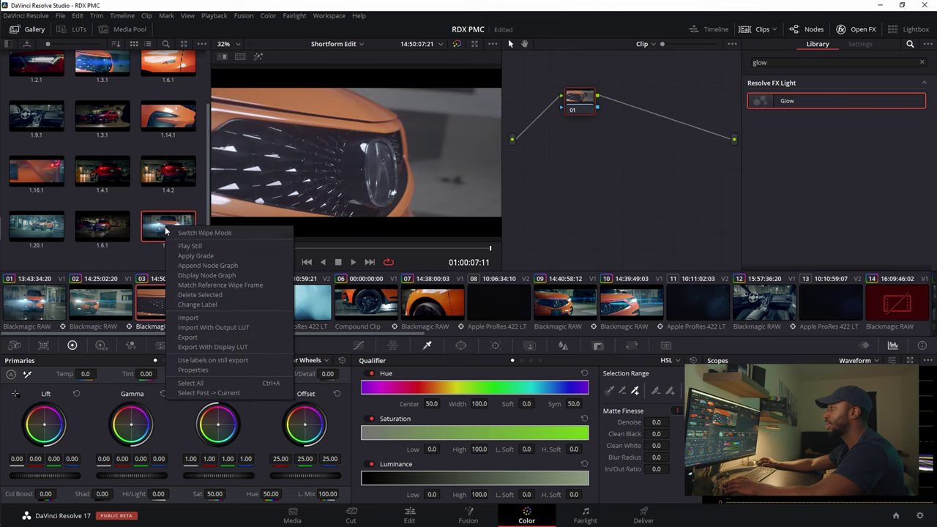
click(196, 255)
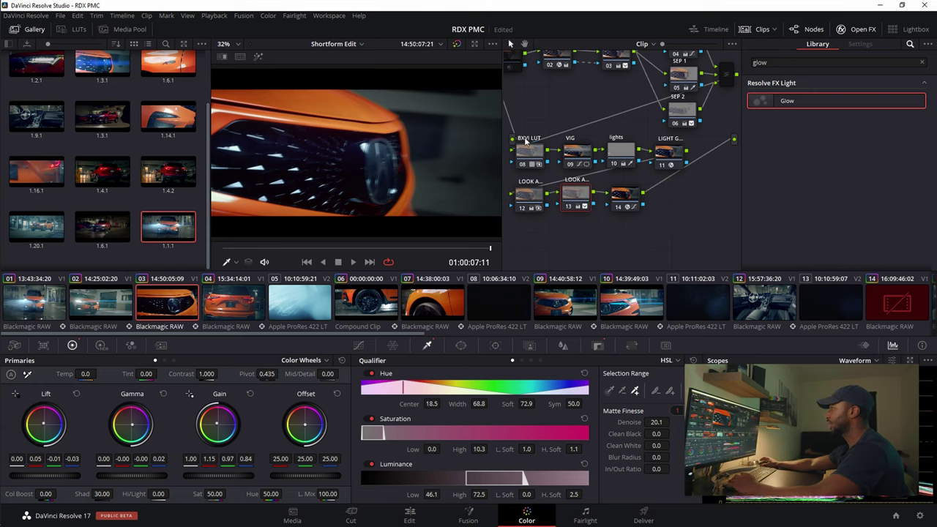
Step: Delete the MOTION node and play the grille clip from an earlier point
scroll(566, 89, up, 3)
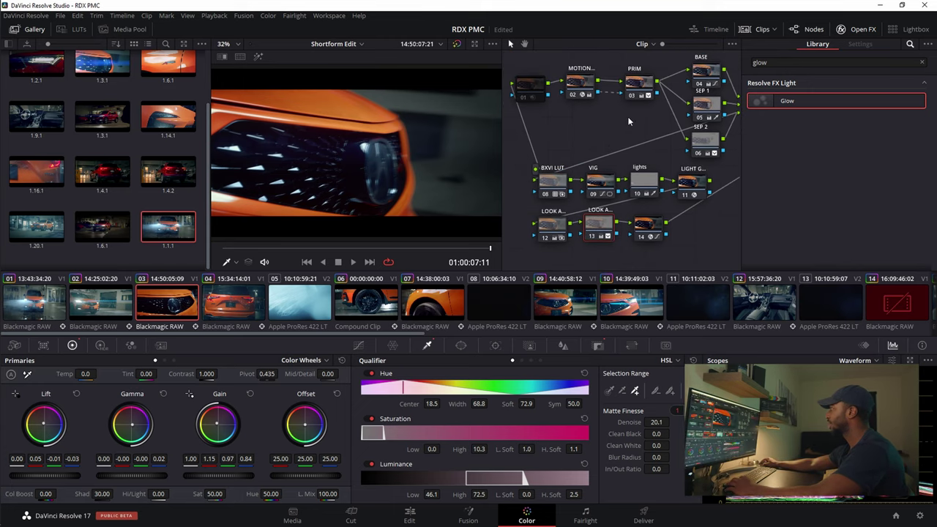
click(575, 88)
key(Delete)
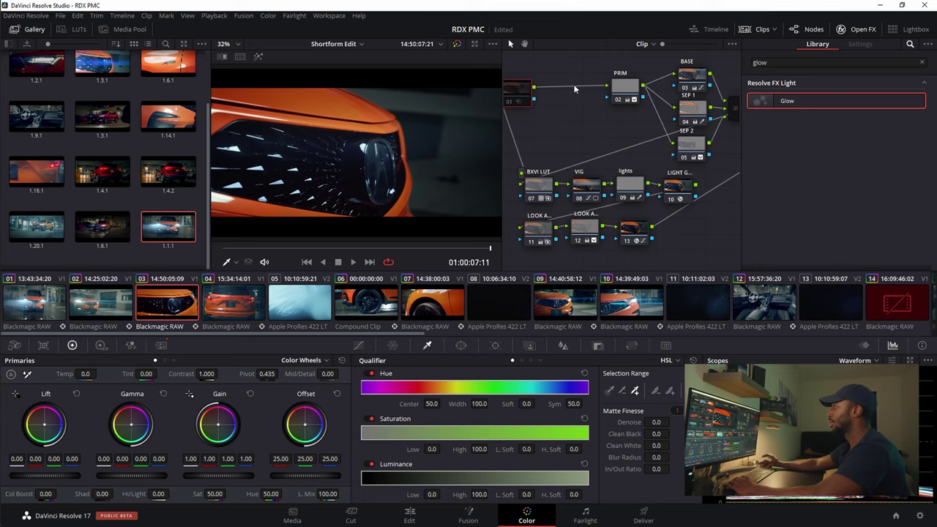
drag(403, 249, 379, 270)
key(space)
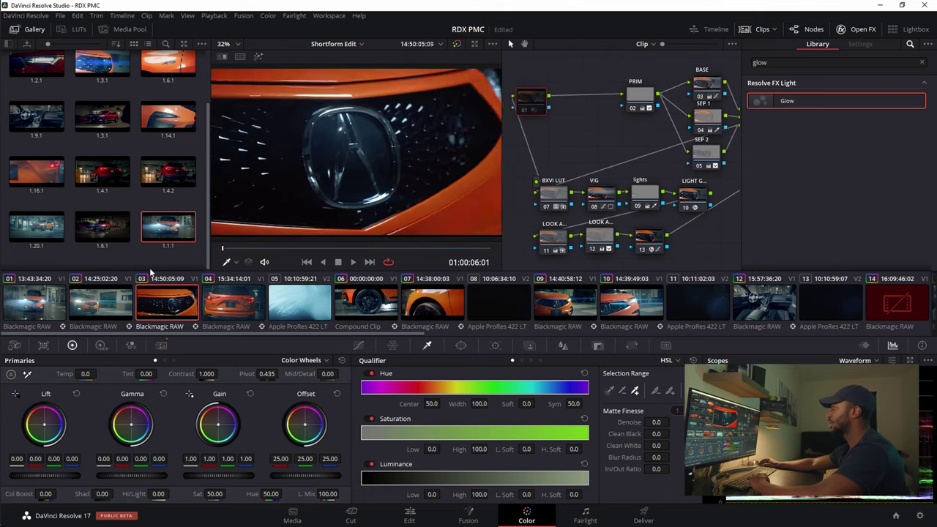
Step: Reset the PRIM node's grade, removing its denoise
drag(633, 106, 614, 110)
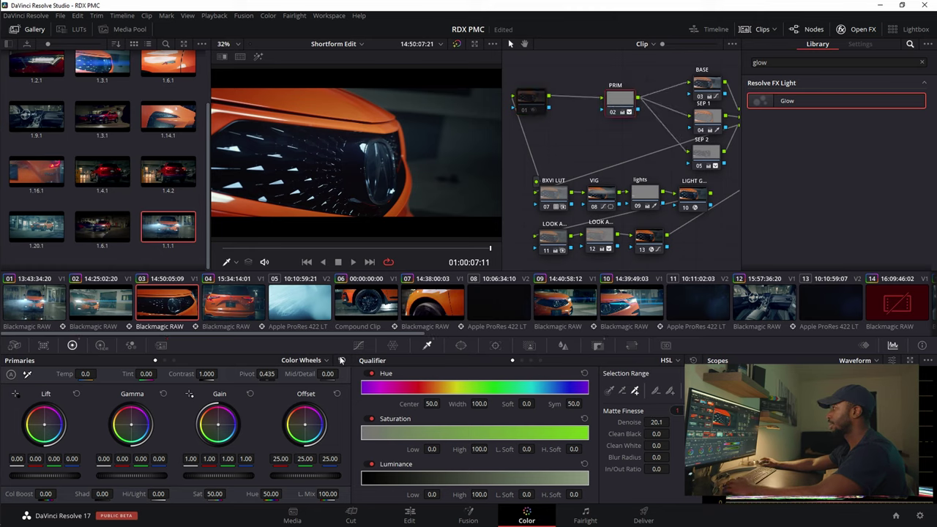
right_click(624, 105)
click(629, 114)
click(696, 87)
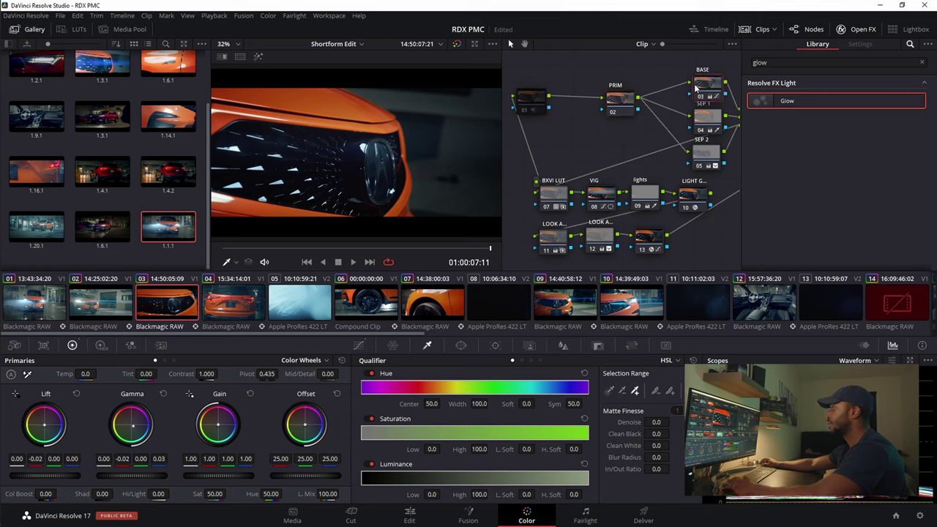
drag(615, 104, 610, 105)
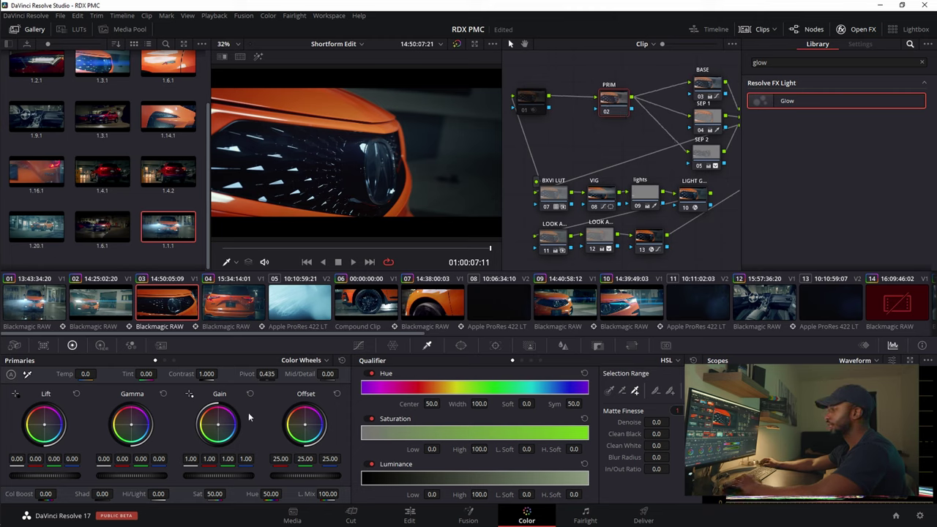
Step: Lift the PRIM node's gamma to about 0.10, keeping gain at 1.00, and review playback
drag(218, 475, 244, 475)
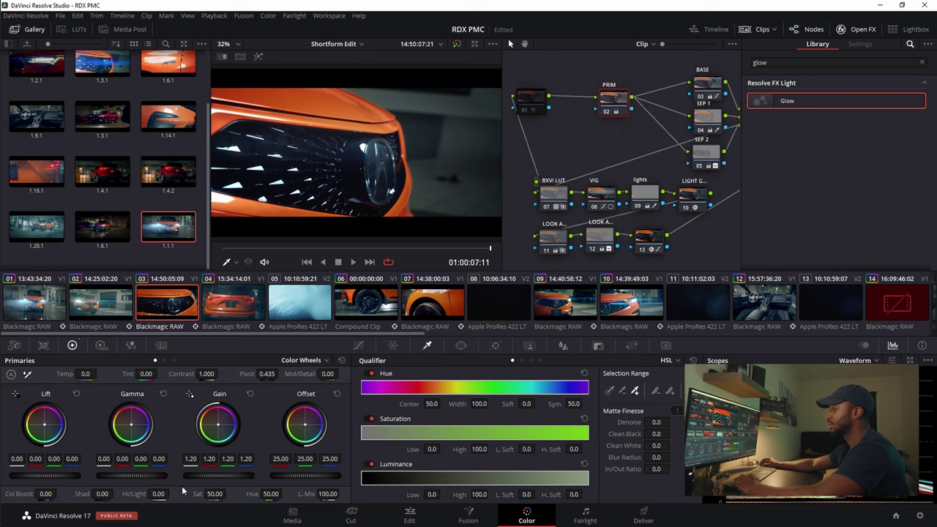
click(250, 394)
drag(130, 474, 137, 475)
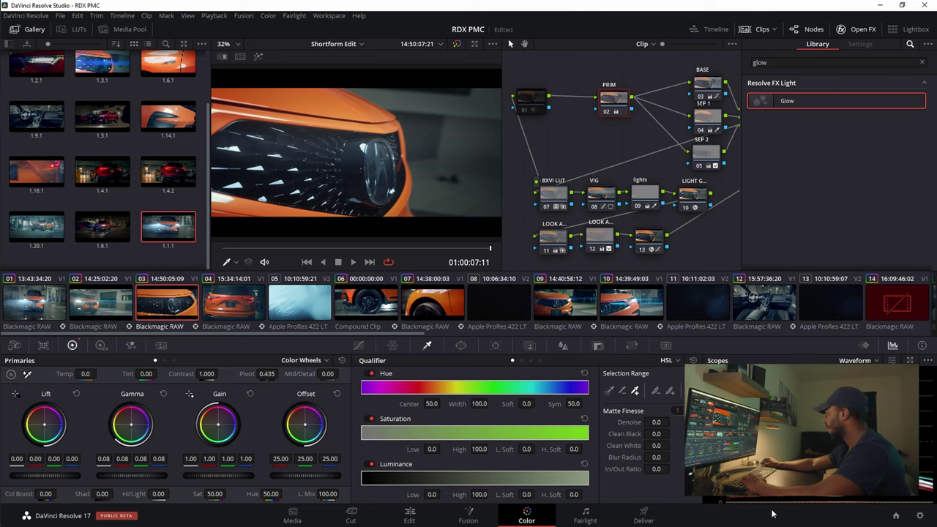
key(space)
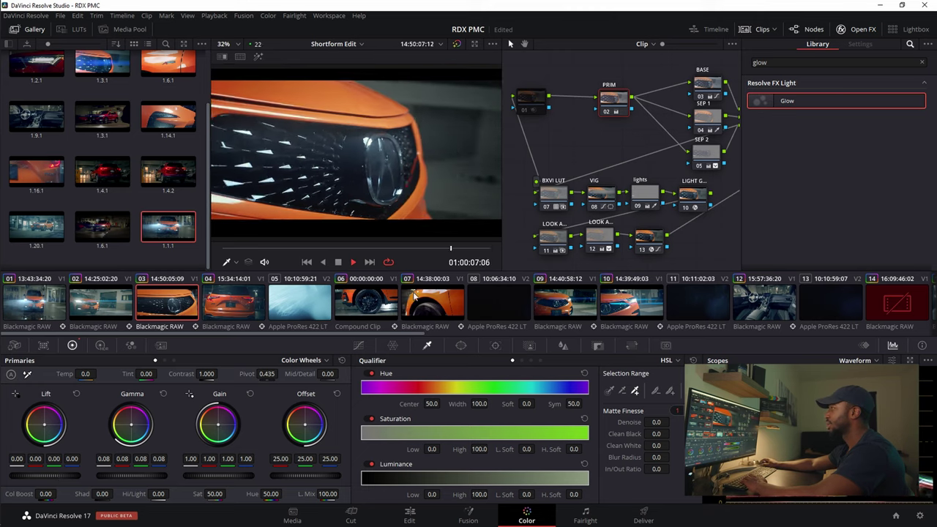
key(space)
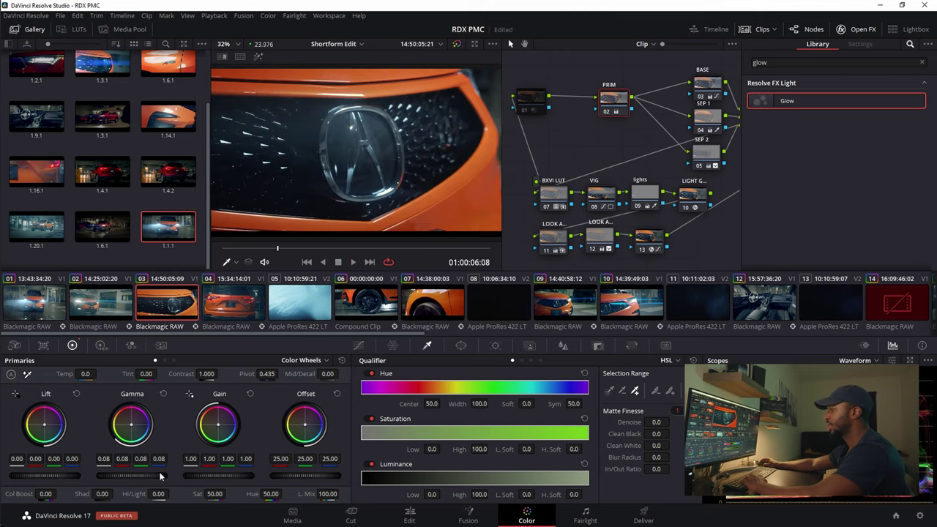
drag(132, 474, 136, 475)
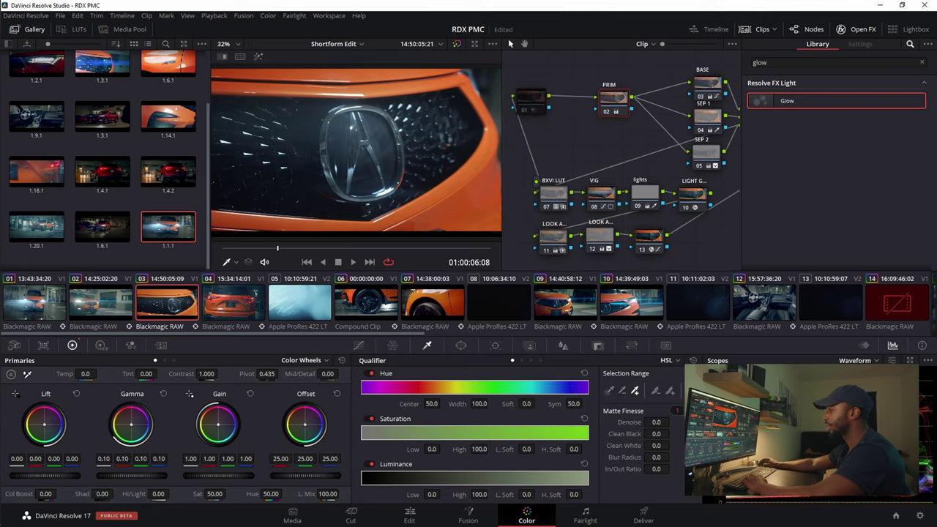
key(space)
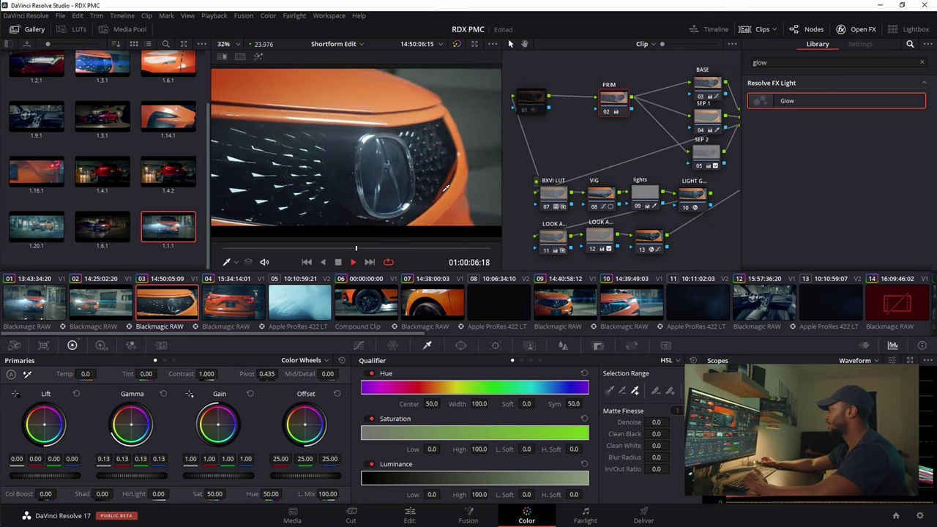
click(32, 318)
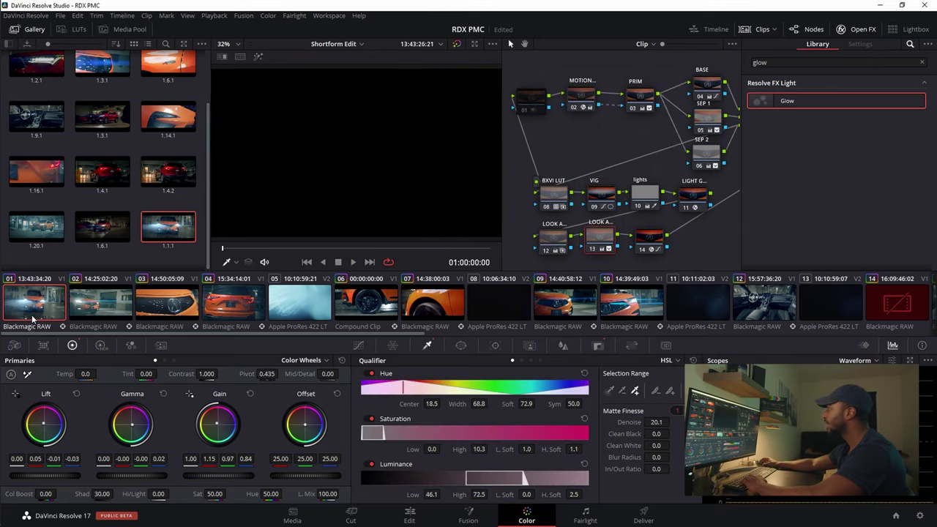
click(187, 314)
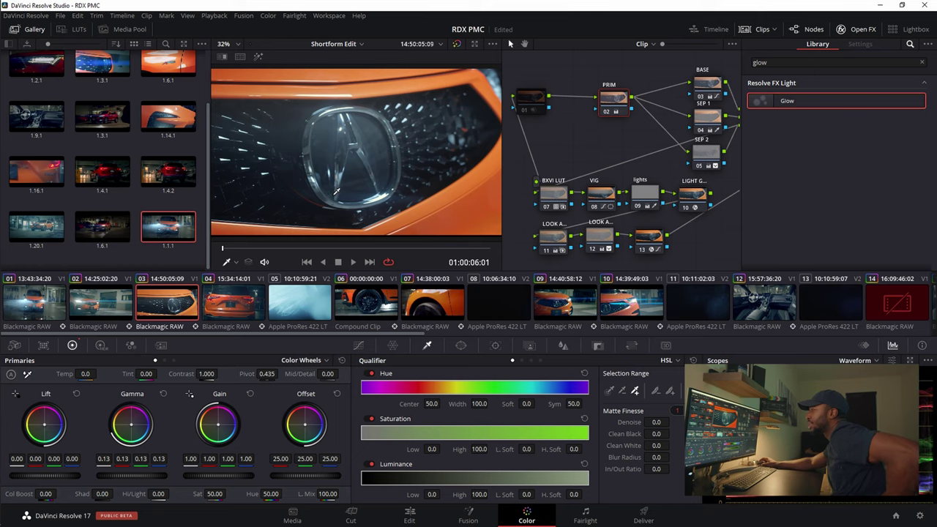
drag(345, 249, 381, 253)
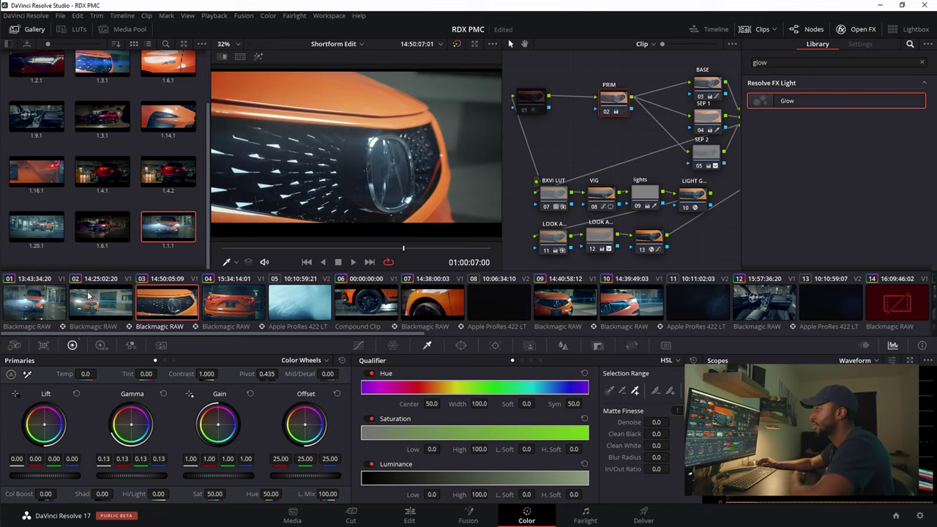
click(307, 261)
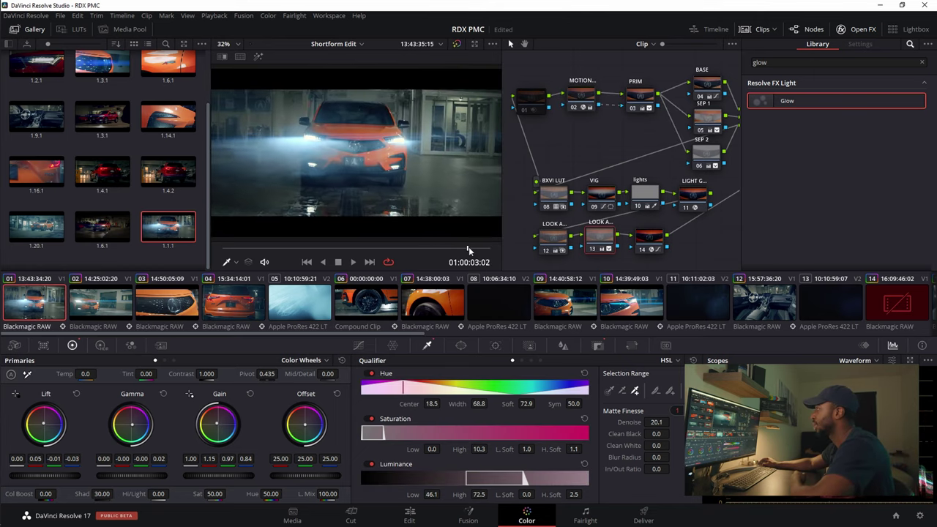
key(Down)
key(Down)
drag(322, 245, 486, 234)
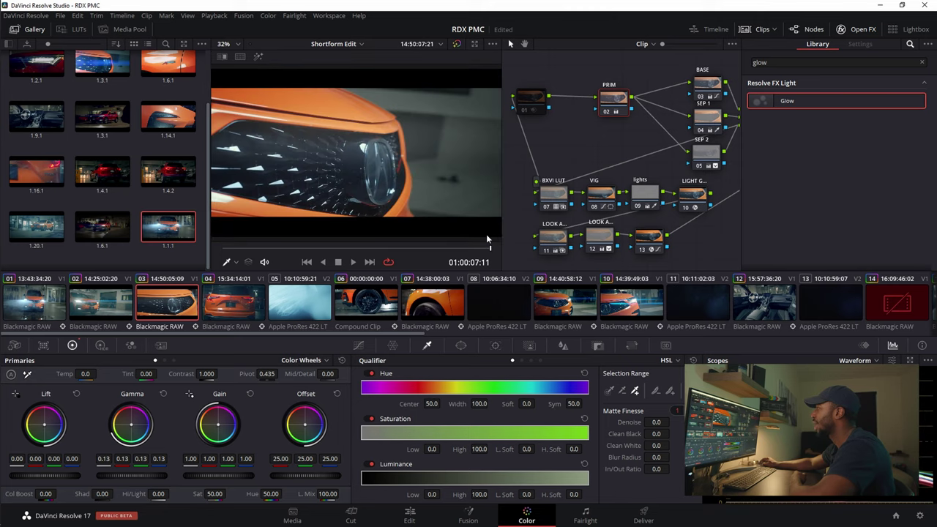
click(41, 306)
click(431, 249)
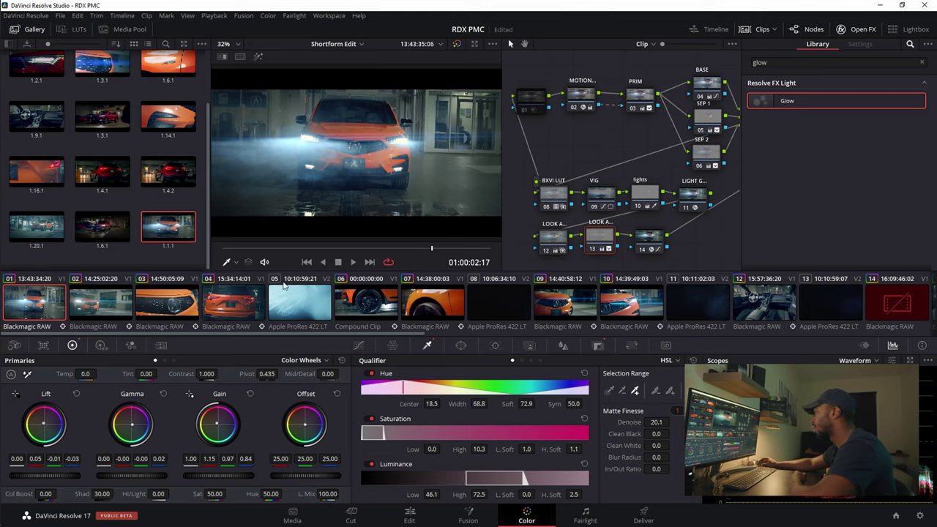
click(186, 309)
drag(432, 250, 482, 250)
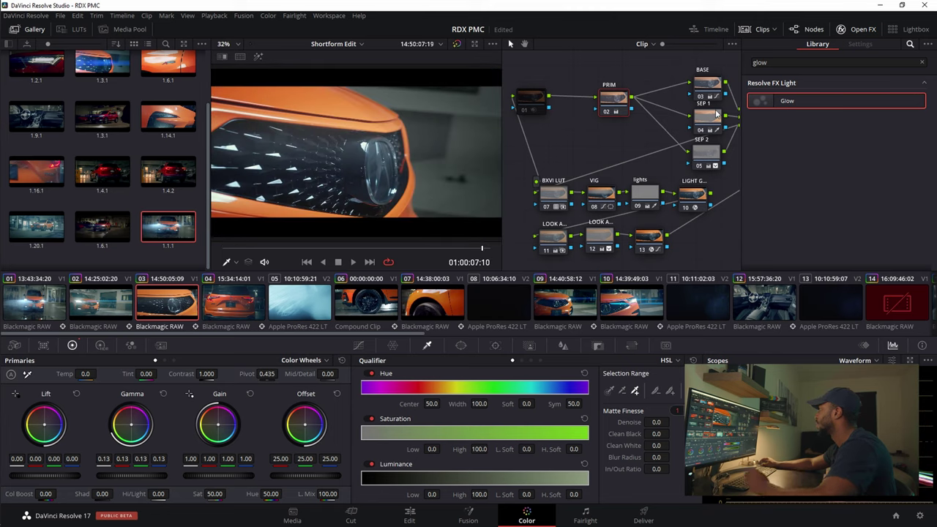
click(607, 238)
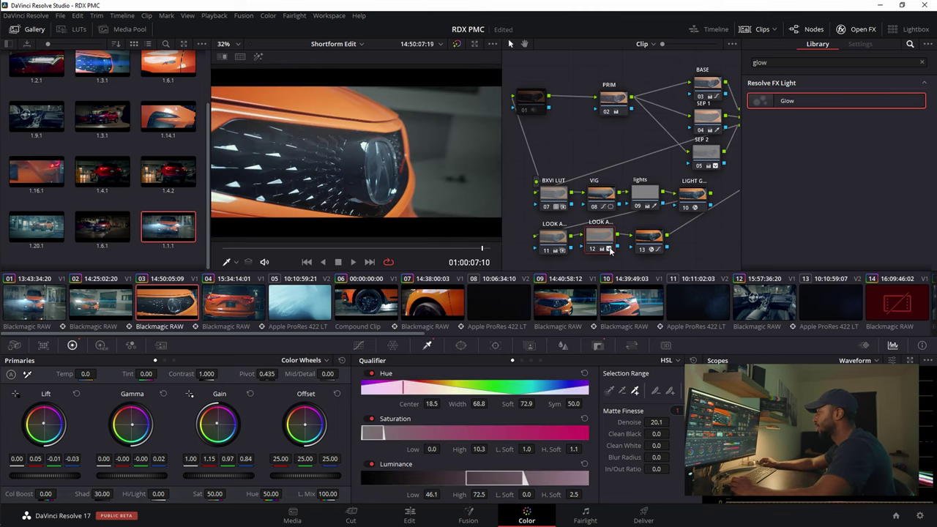
Step: Reset LOOK A node 12's key output gain to 1.000 and review it in playback
click(599, 346)
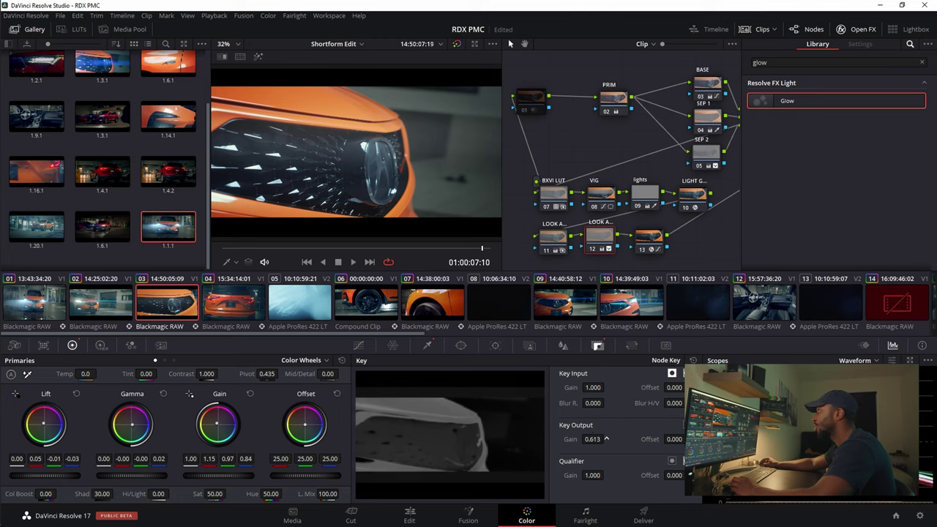
drag(607, 438, 607, 439)
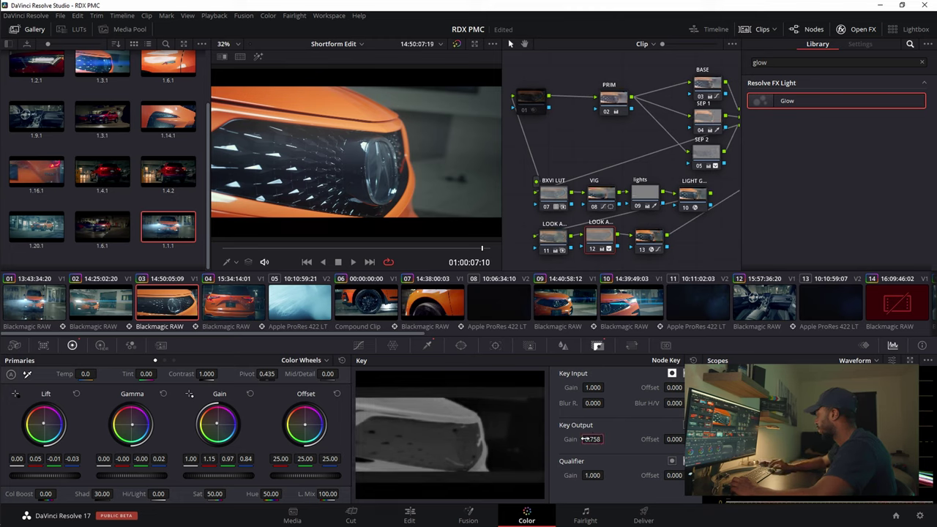
double_click(590, 439)
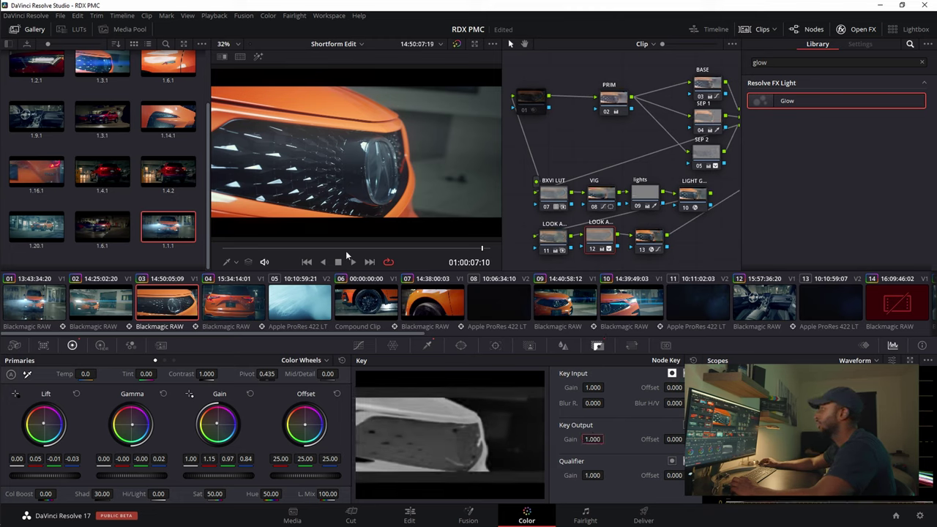
key(space)
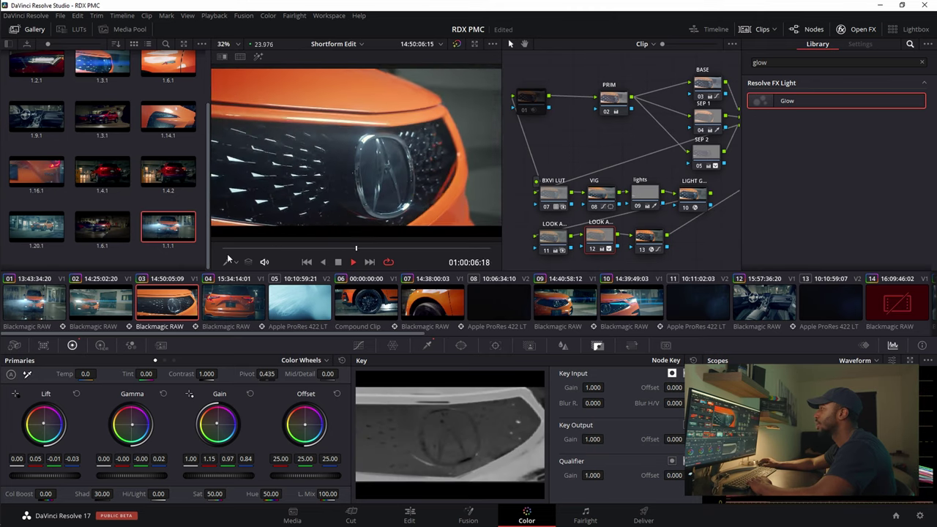
key(space)
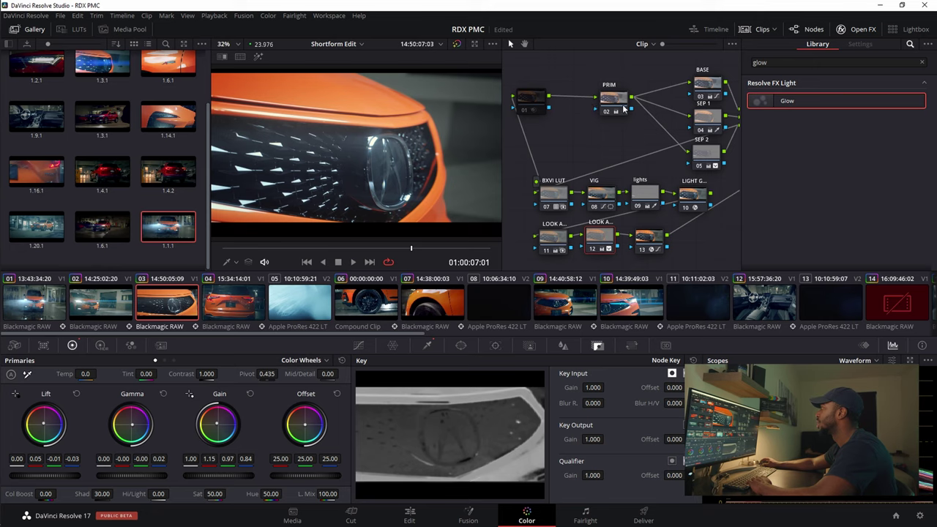
click(629, 109)
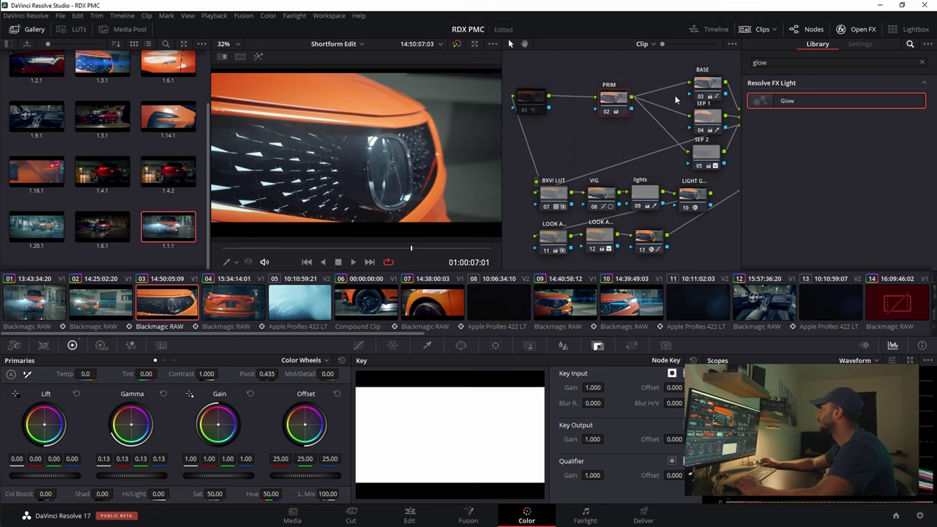
Step: Search the effects library for Motion Trails, try it on PRIM, then undo
click(922, 62)
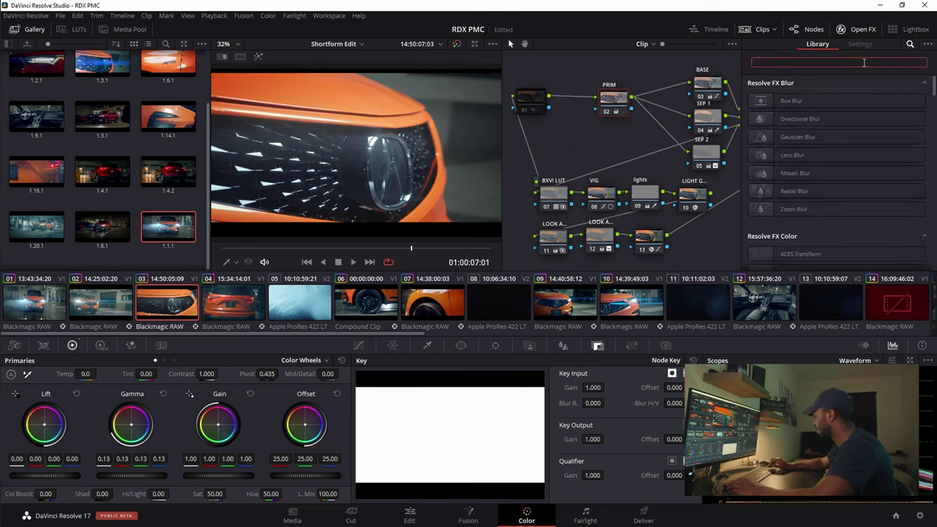
text(mpt)
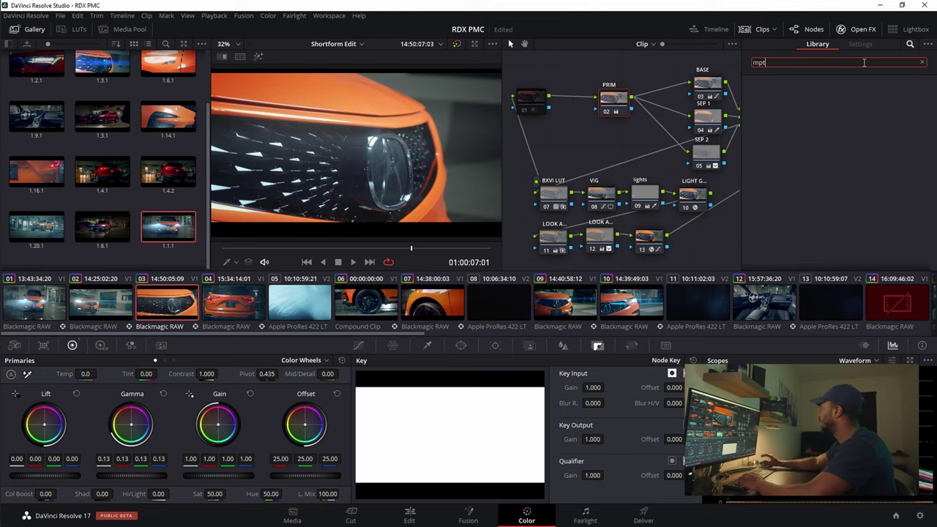
key(BackSpace)
key(BackSpace)
text(ot)
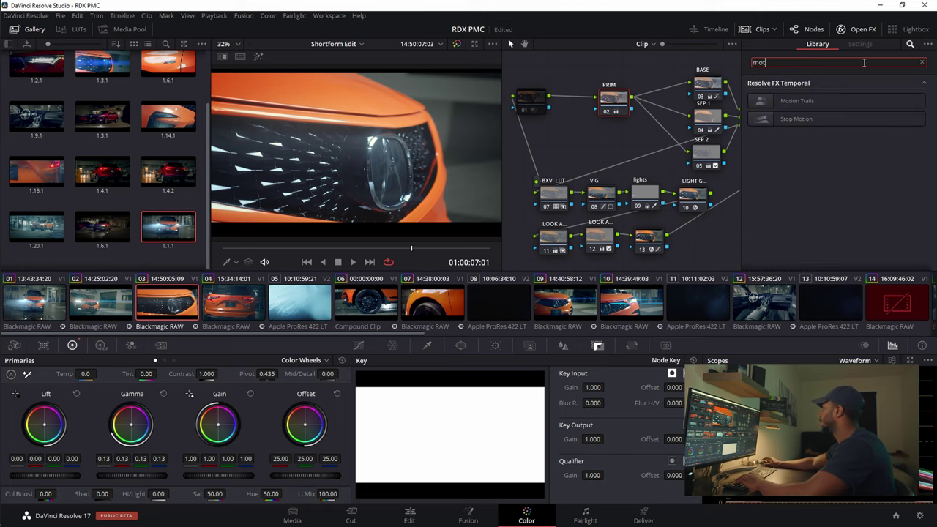
drag(864, 110, 617, 110)
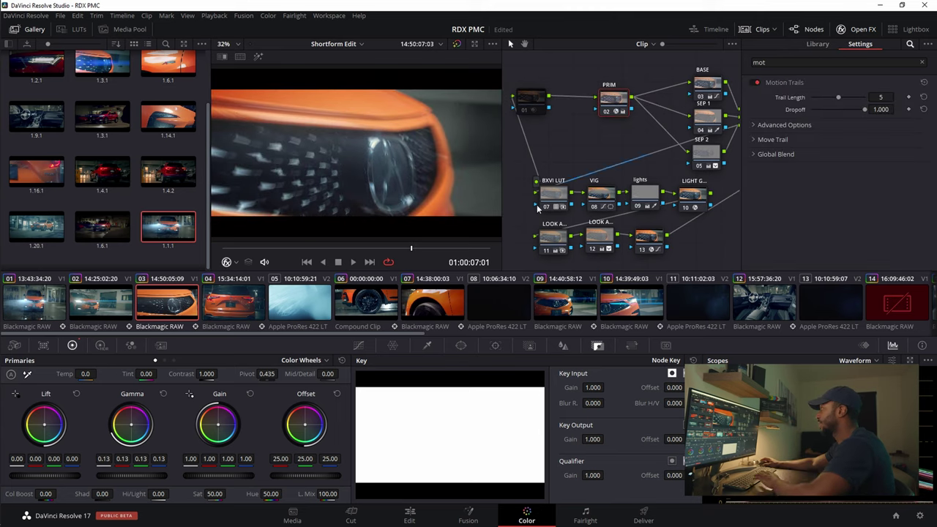
key(ctrl+z)
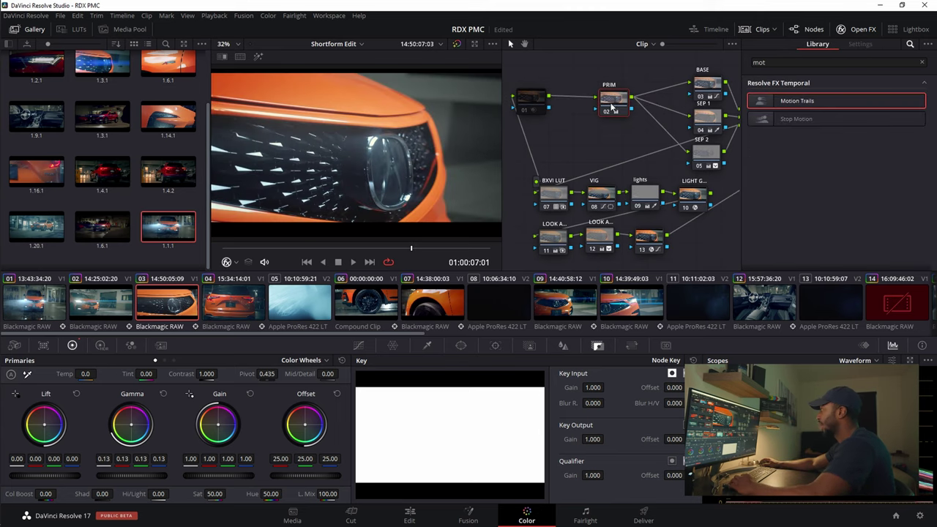
Step: Apply Motion Trails to a new serial node after PRIM, then delete the old Motion Trails node
key(alt+s)
drag(776, 97, 643, 113)
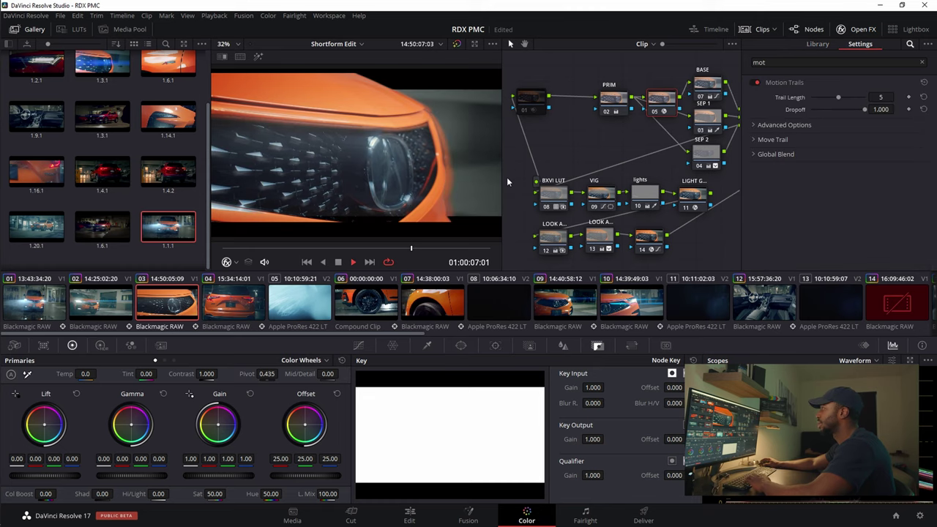
key(space)
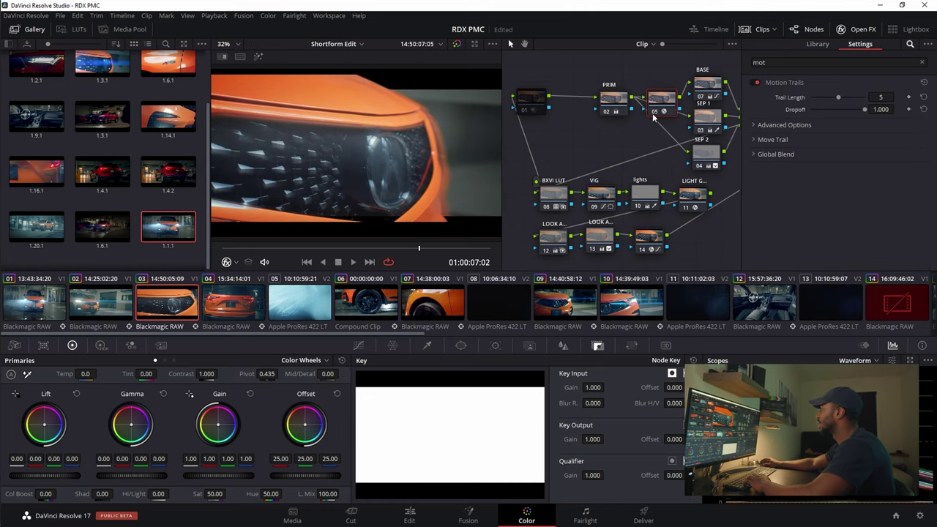
key(Delete)
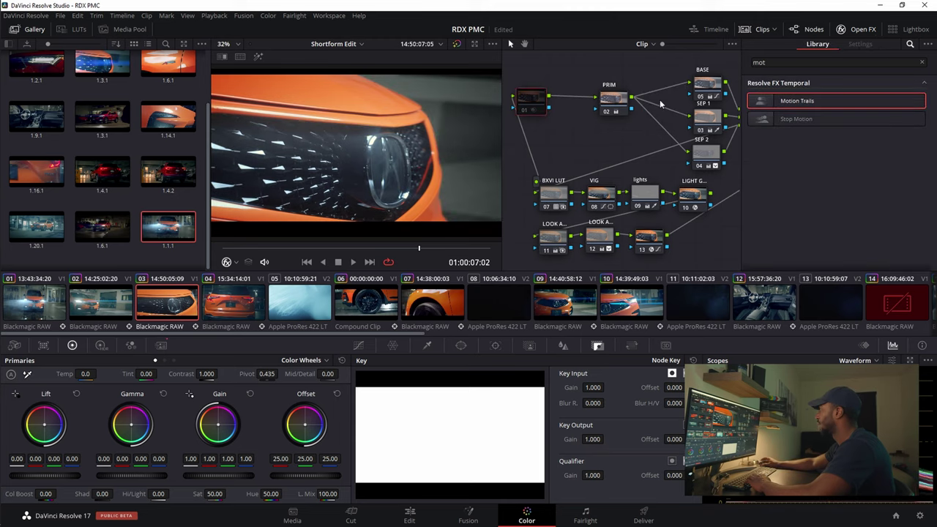
Step: Add a node between 01 and PRIM, apply Motion Trails to it, and preview in reverse
right_click(616, 108)
mouse_move(649, 132)
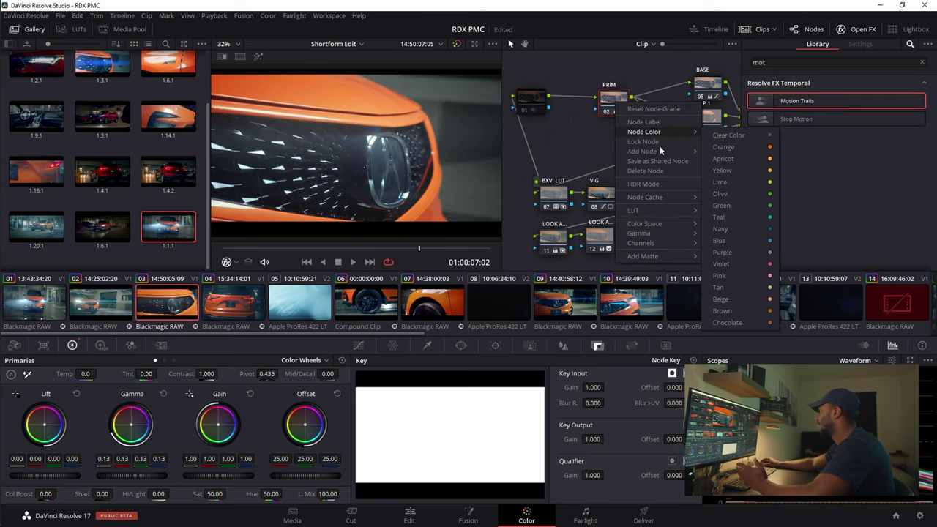
mouse_move(662, 150)
click(771, 164)
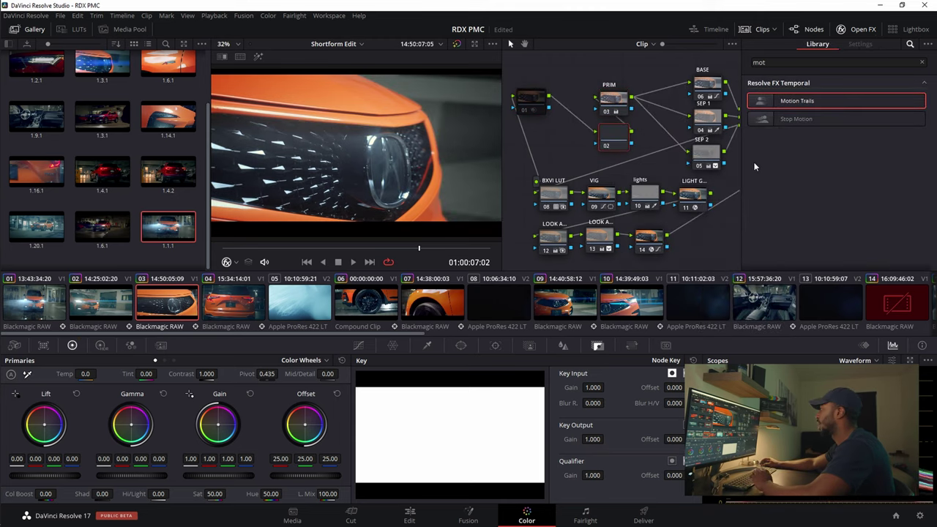
drag(593, 122, 578, 97)
drag(879, 110, 584, 99)
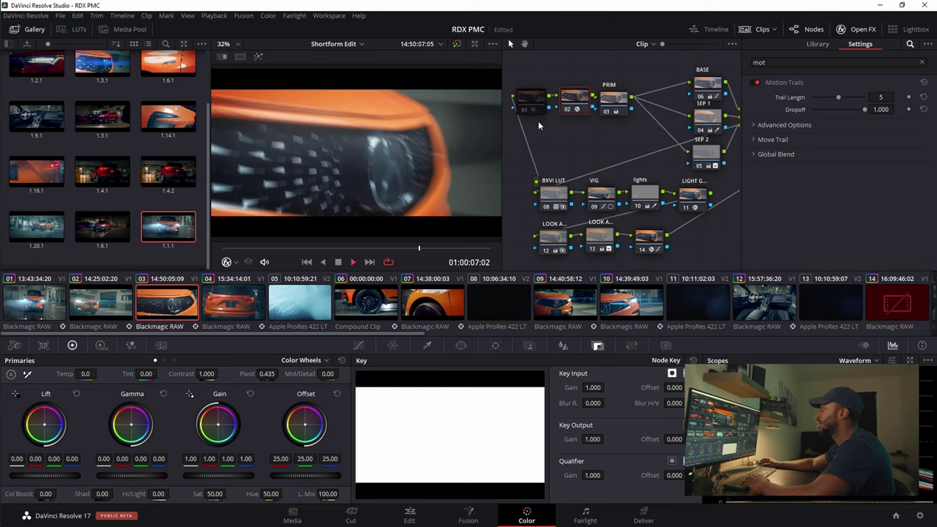
key(j)
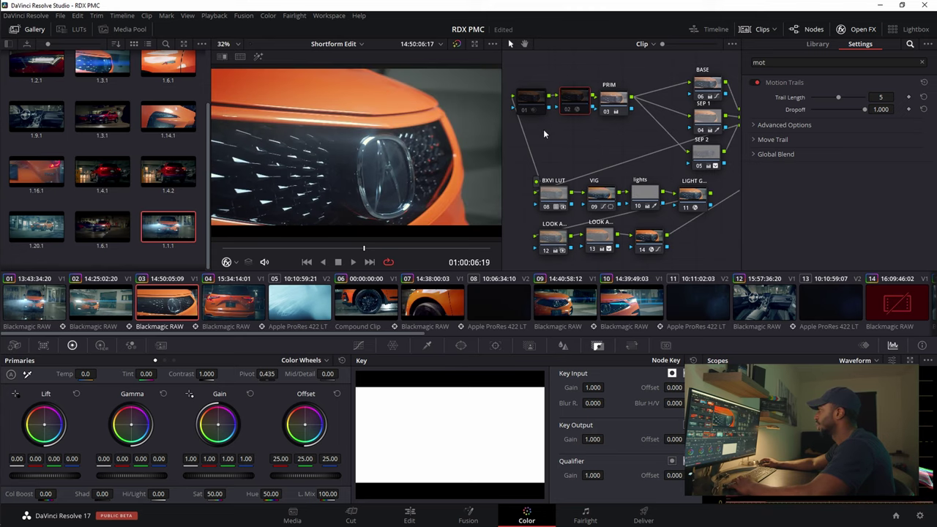
Step: Lower the Motion Trails Trail Length from 5 to 1, replay it, and hide the stills gallery
key(l)
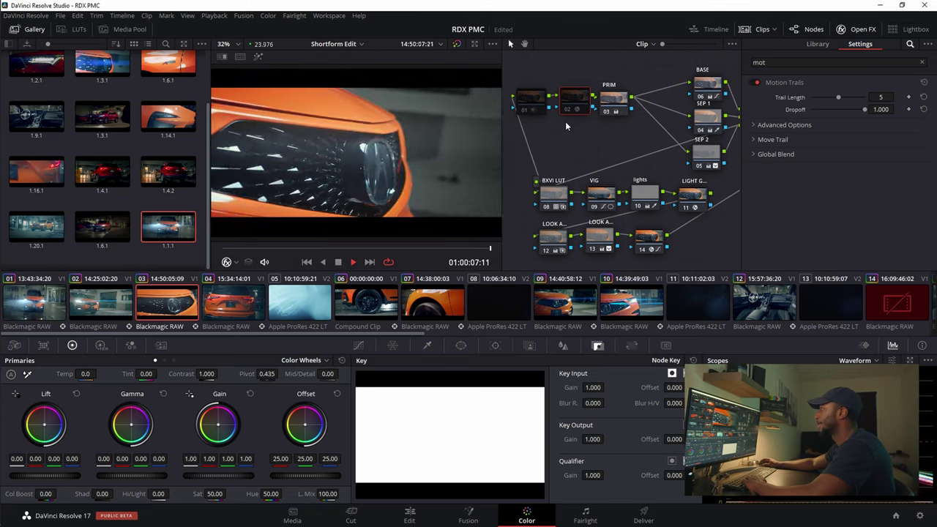
key(space)
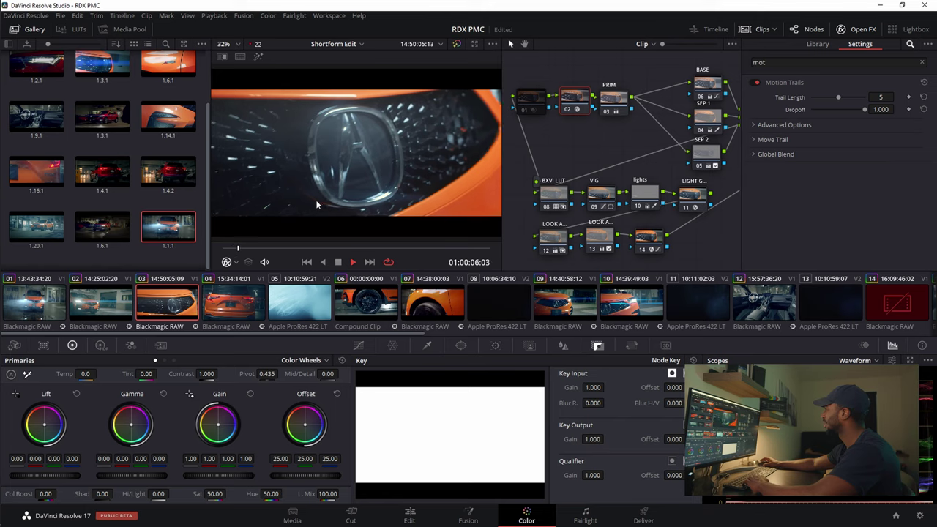
key(space)
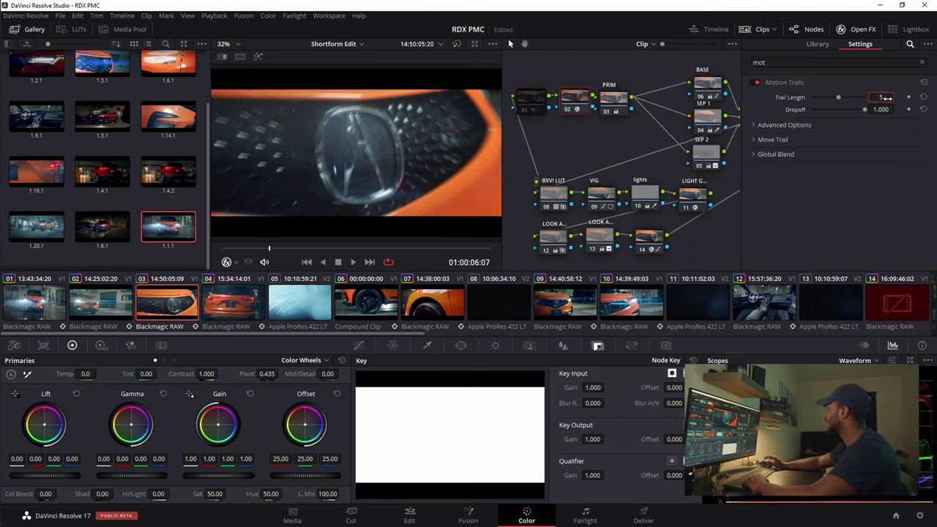
drag(886, 97, 868, 99)
key(space)
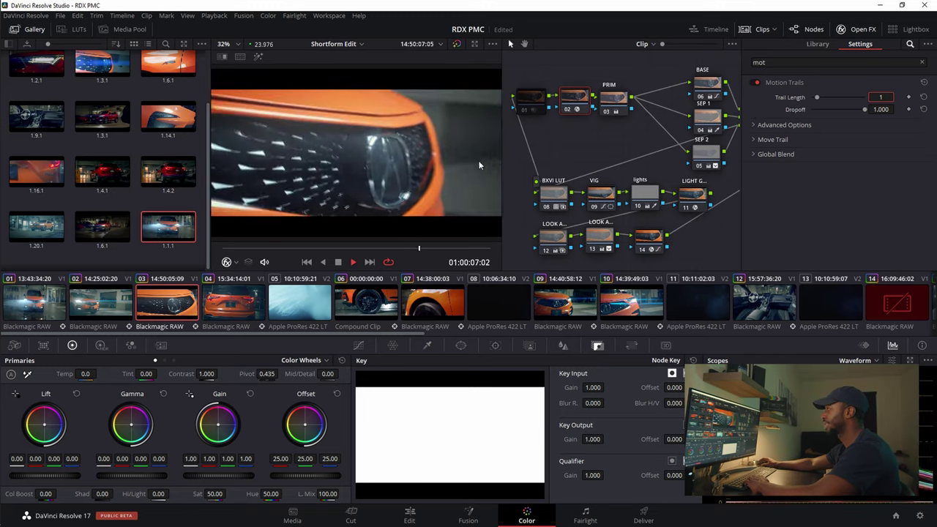
click(30, 30)
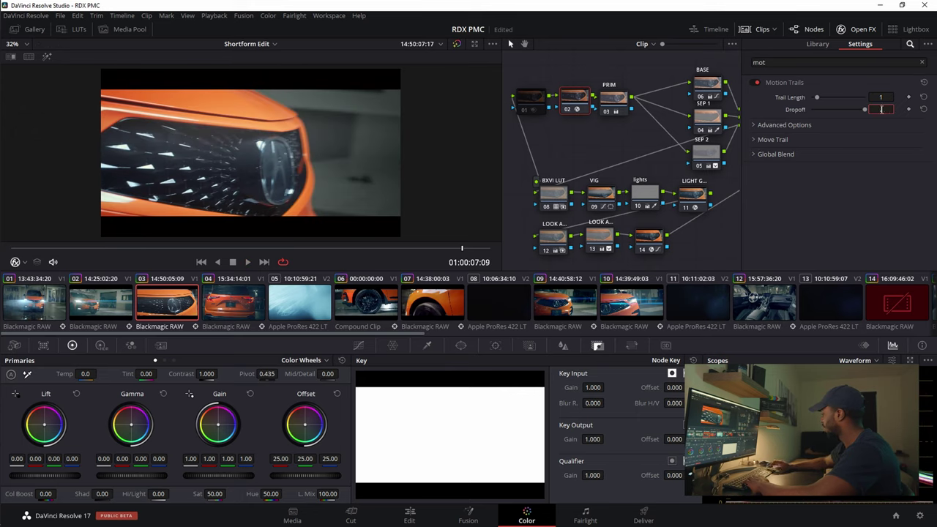
Step: Preview a 0.500 Dropoff, restore it to 1.000, then load clip 01
drag(881, 109, 881, 109)
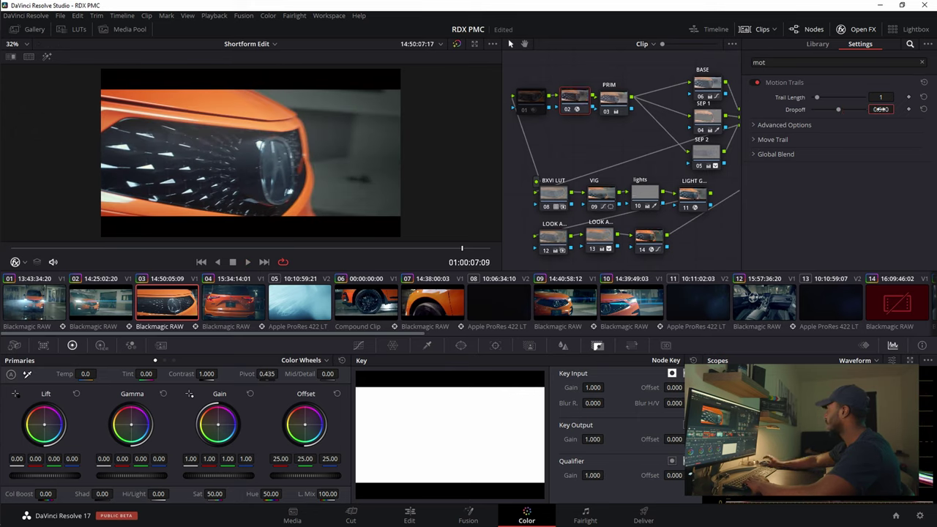
key(space)
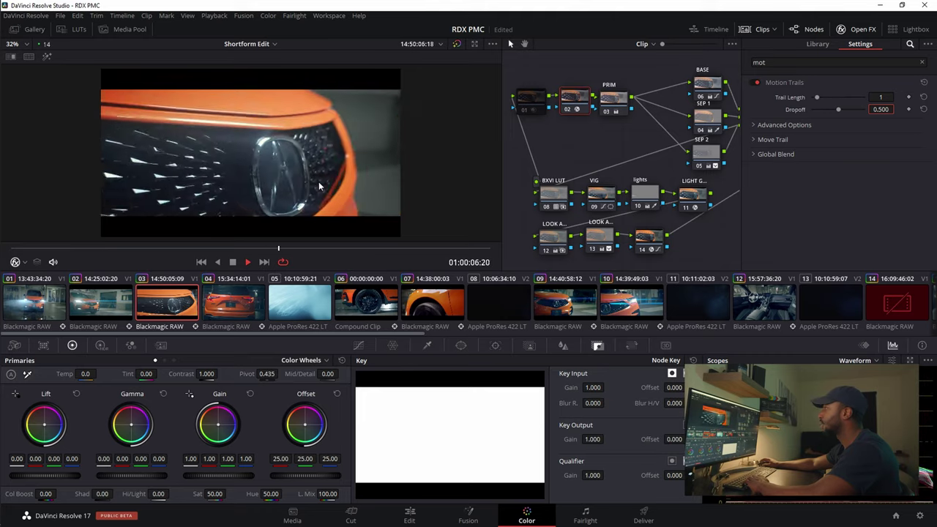
key(space)
key(space)
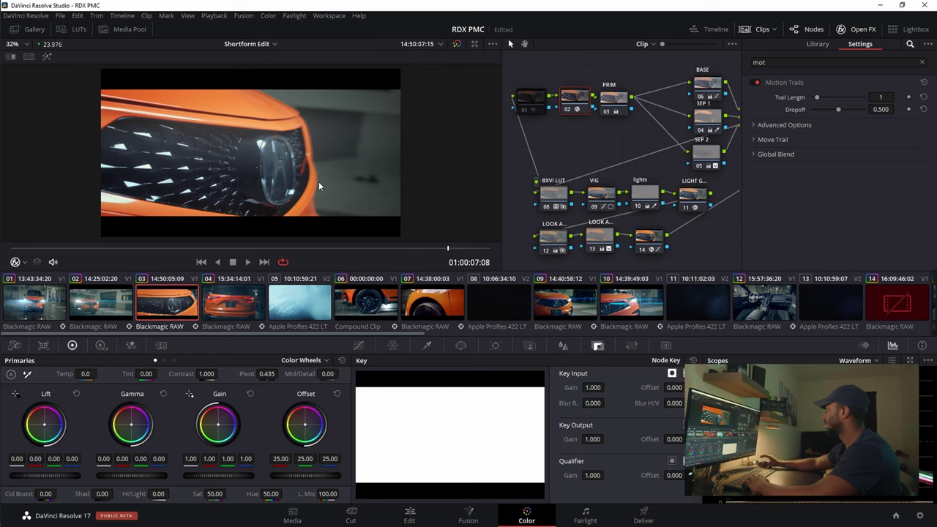
drag(890, 109, 892, 109)
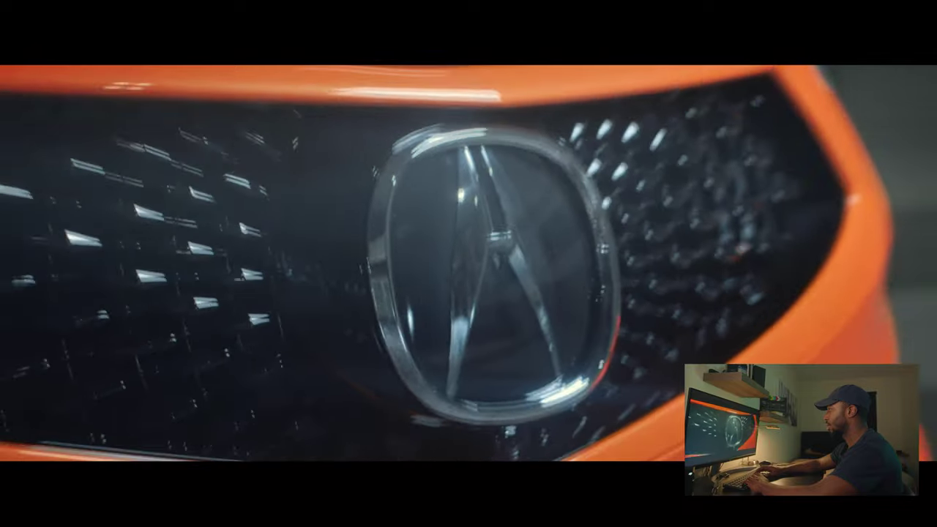
key(Escape)
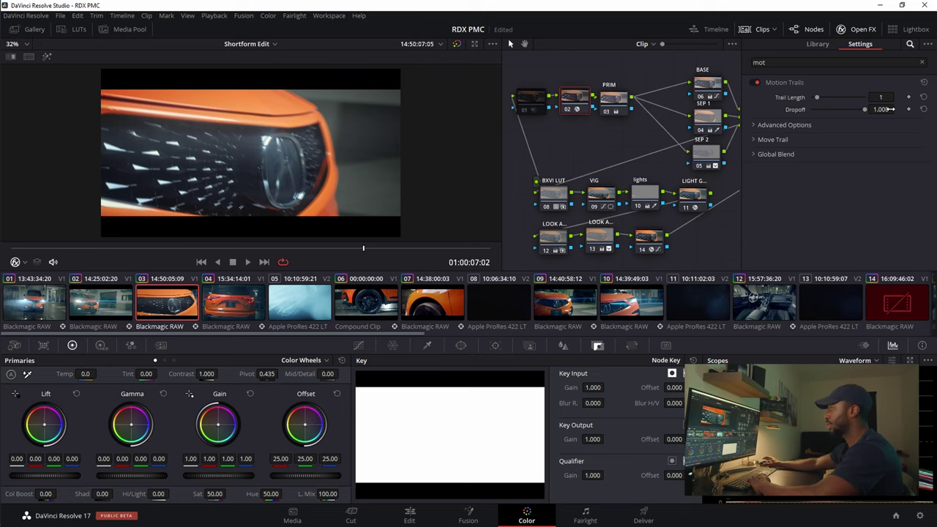
click(64, 299)
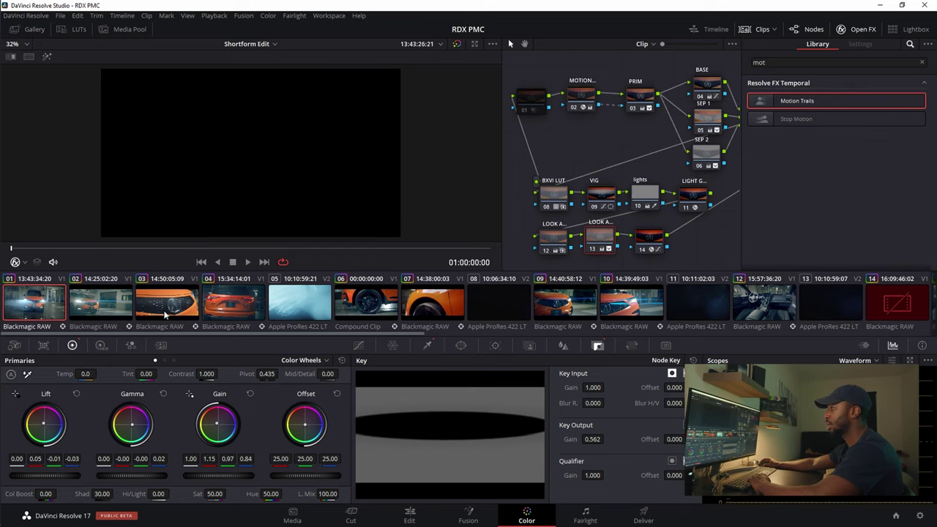
Step: Scrub and play clips 01, 03, 04, 05 and 06, then load clip 12 and hide the effects library
drag(199, 250, 415, 250)
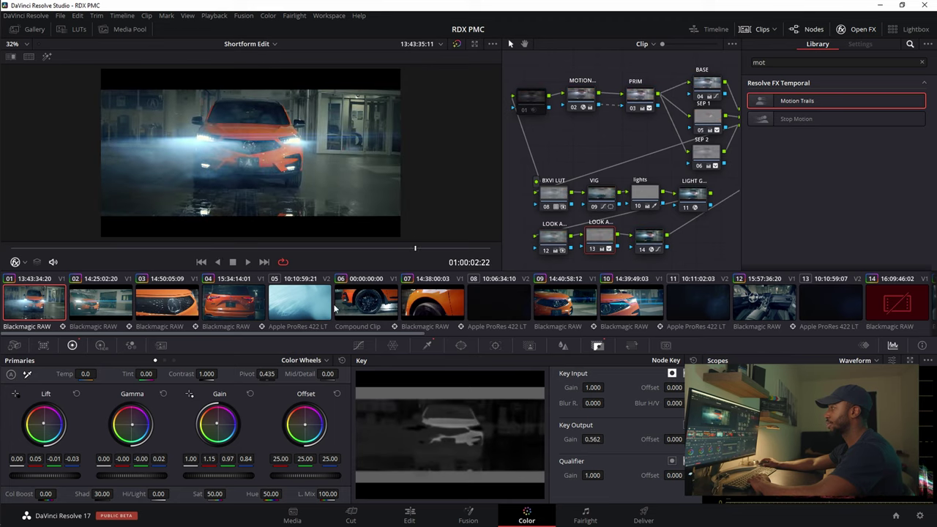
click(167, 308)
drag(282, 251, 411, 250)
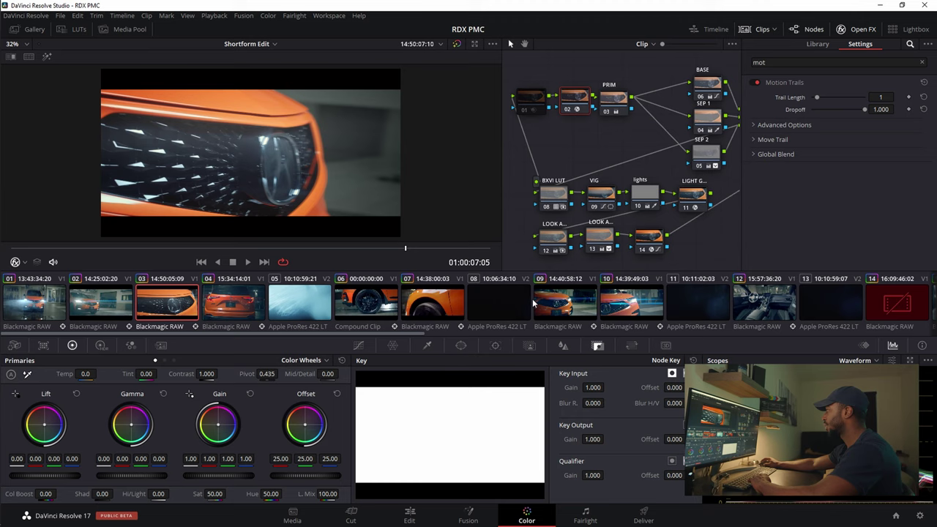
click(229, 308)
key(space)
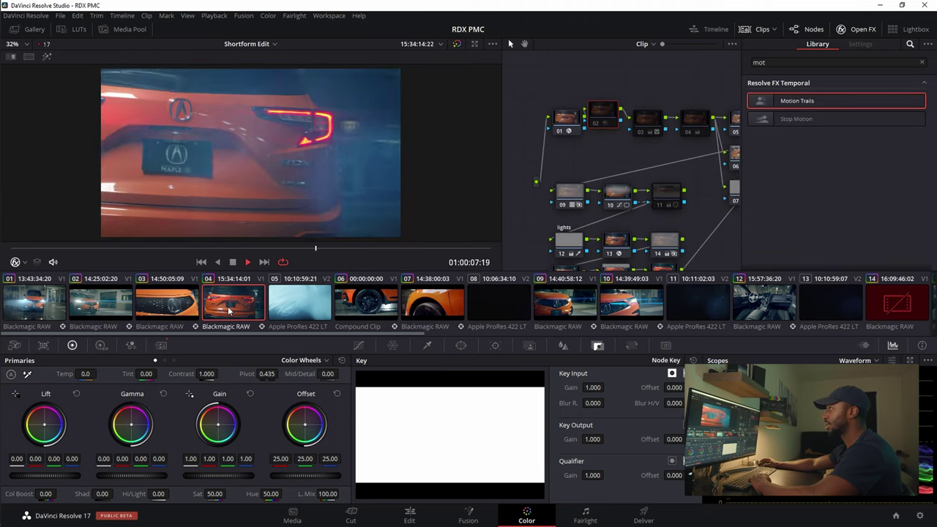
click(282, 311)
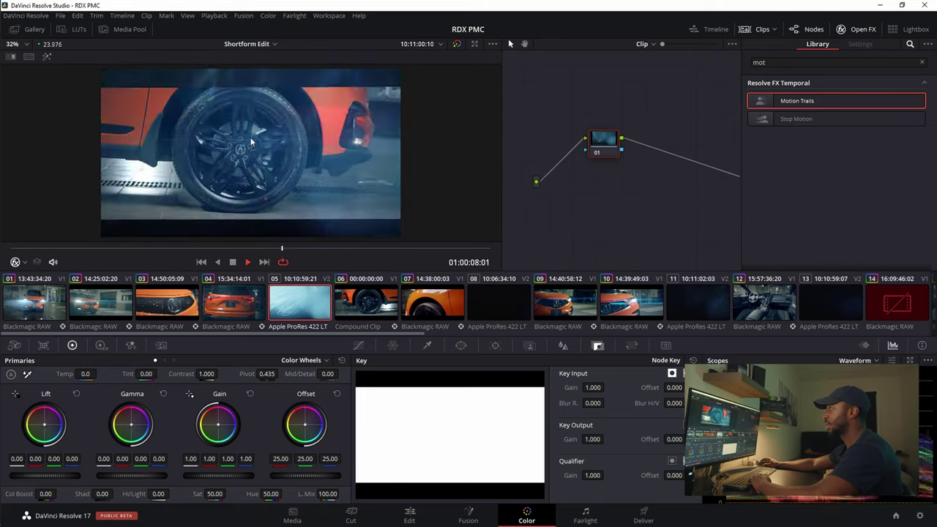
click(376, 312)
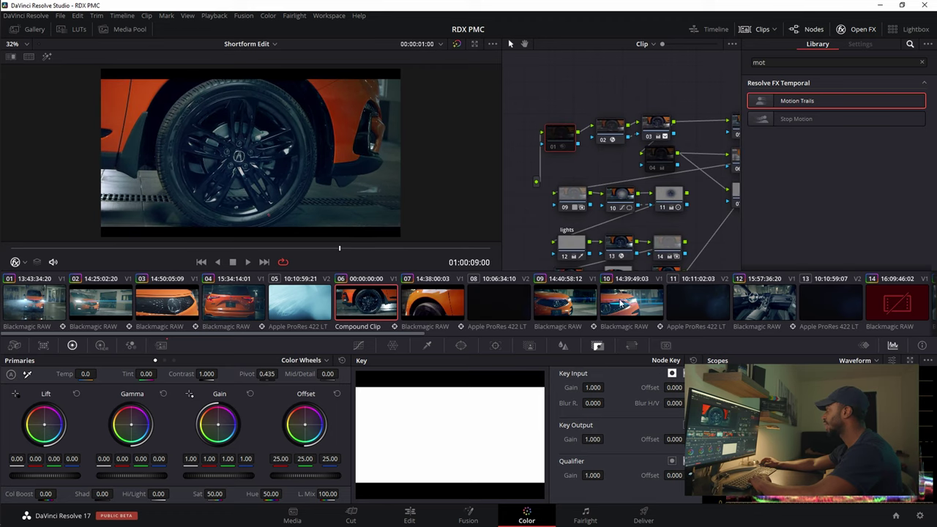
scroll(634, 314, right, 5)
click(479, 304)
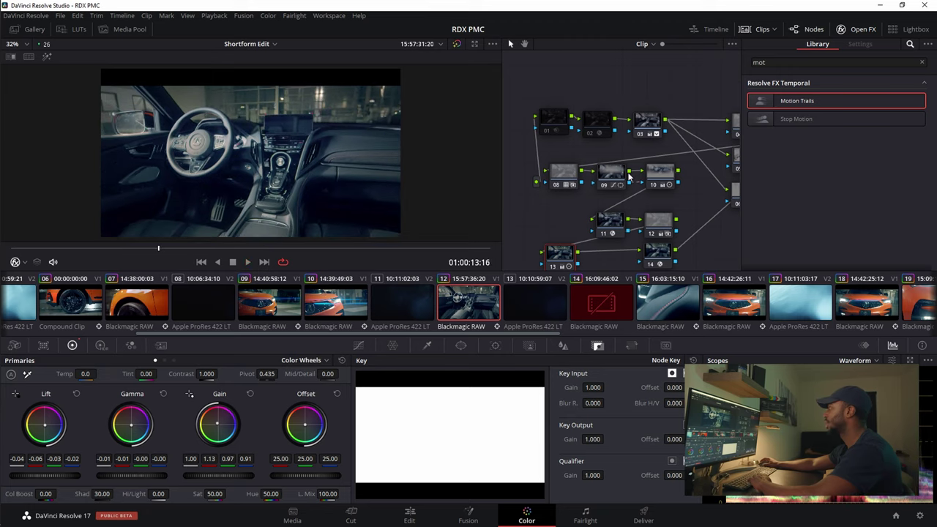
click(842, 30)
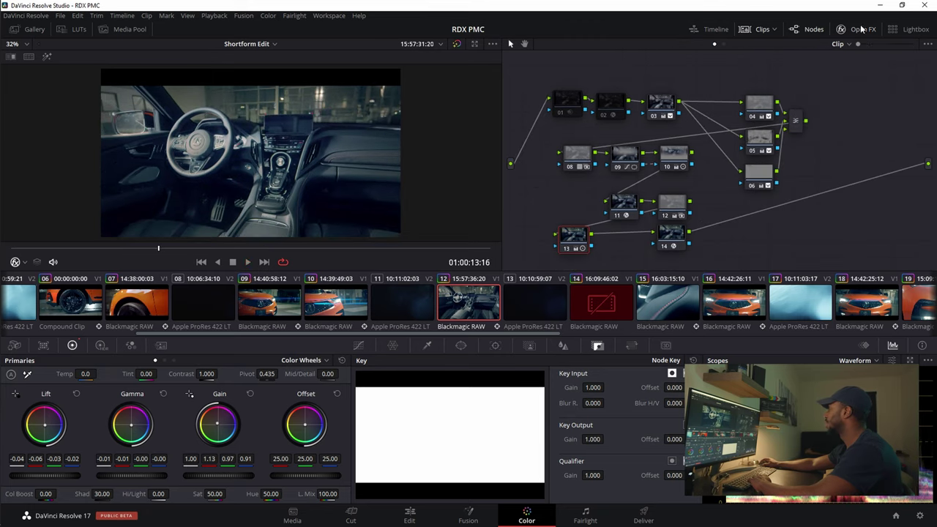
Step: Delete all of clip 12's existing grade nodes and play the ungraded interior shot
drag(828, 106, 569, 257)
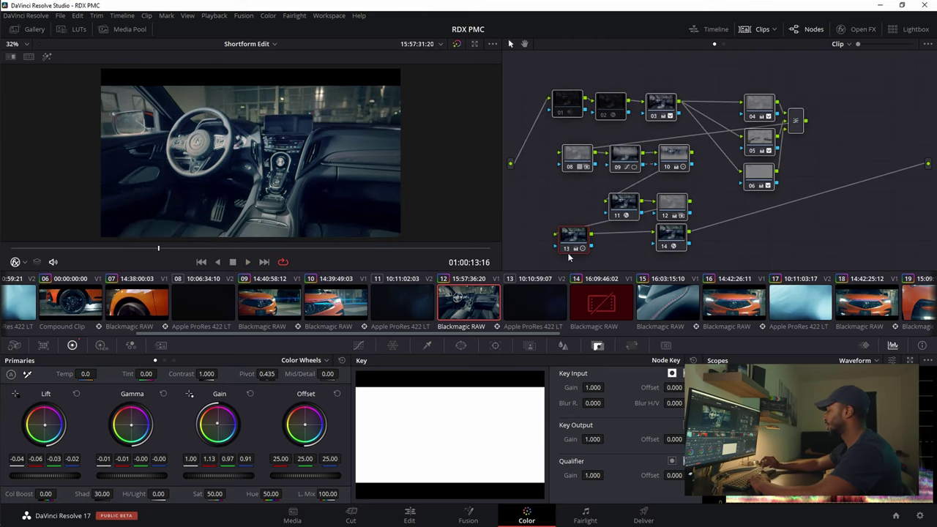
key(Delete)
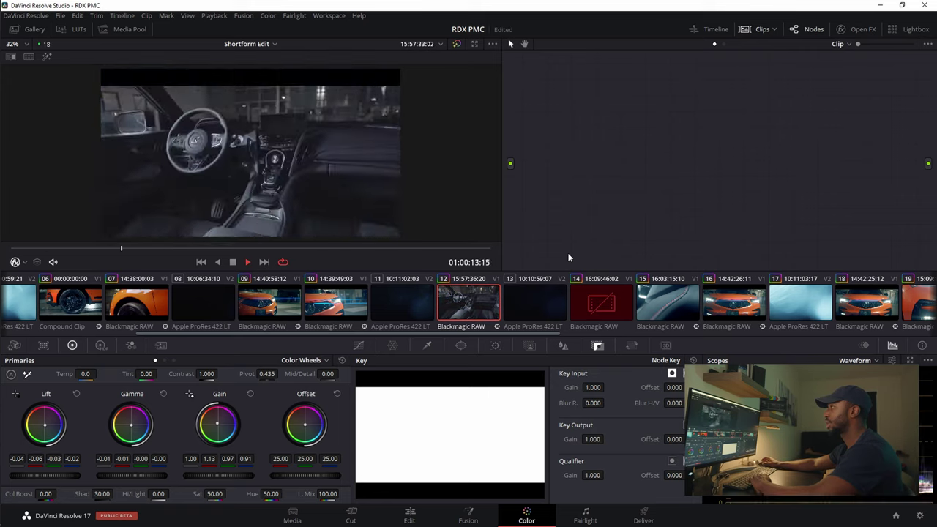
key(space)
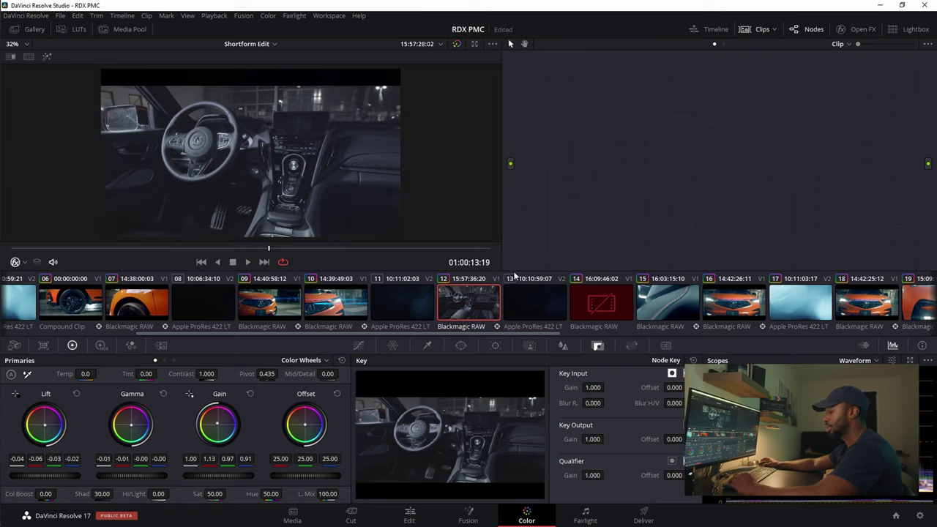
key(ctrl+equal)
key(space)
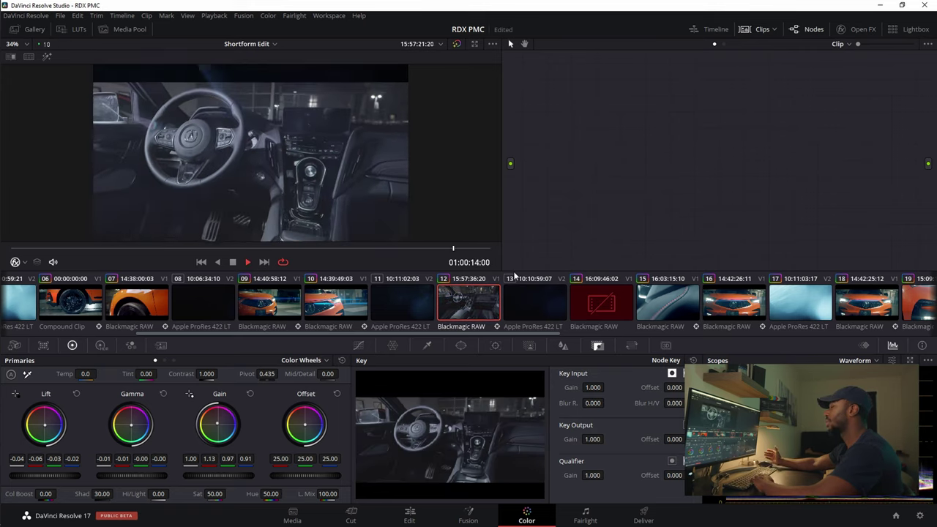
key(space)
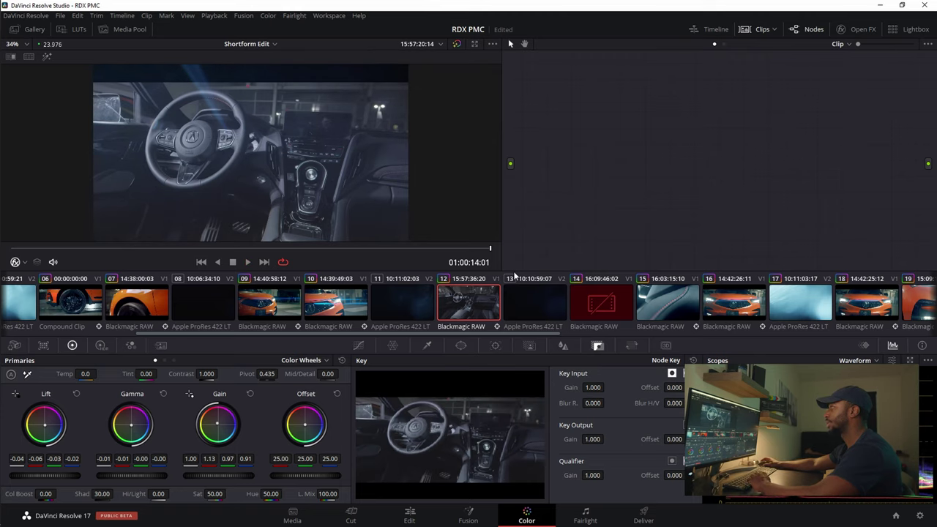
Step: Apply gallery still 1.1.1's grade to clip 12 and play it back
click(14, 30)
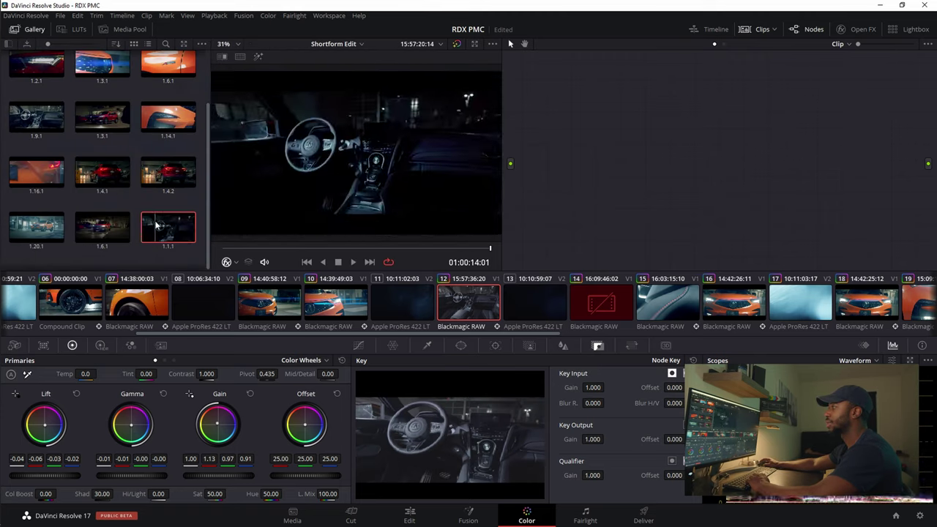
right_click(159, 226)
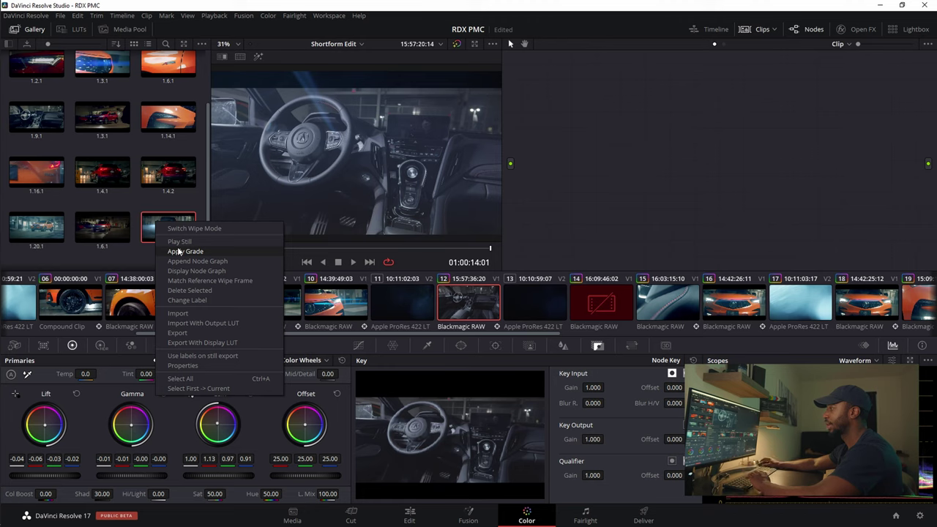
click(186, 251)
key(space)
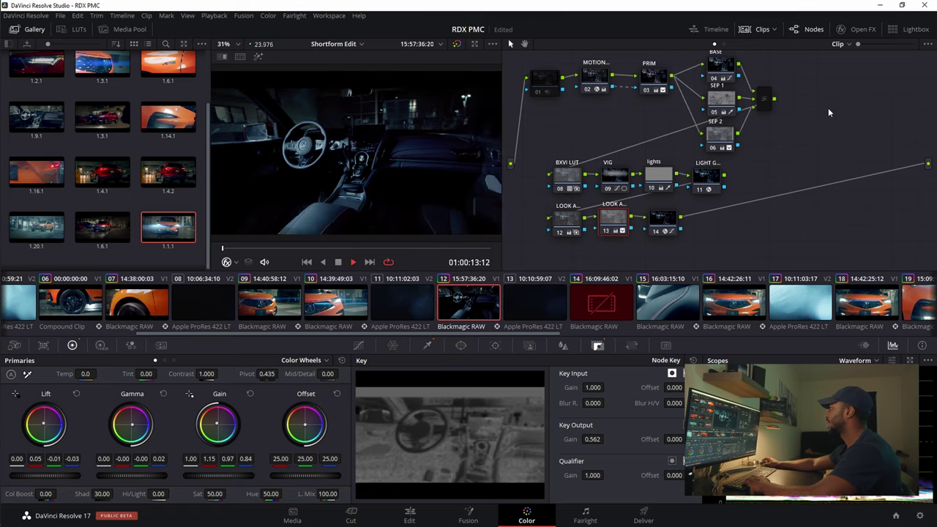
key(space)
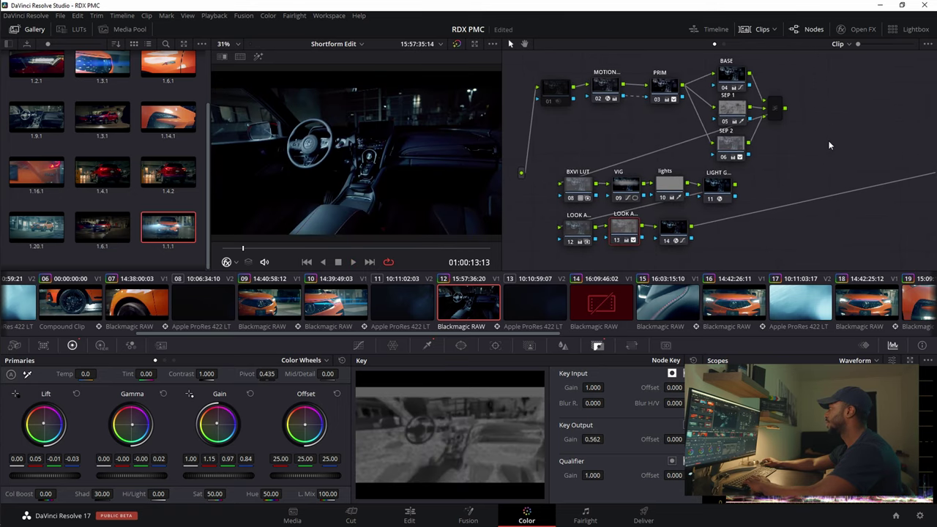
Step: Brighten PRIM's midtones, then toggle the MOTION node off and on to compare
click(672, 88)
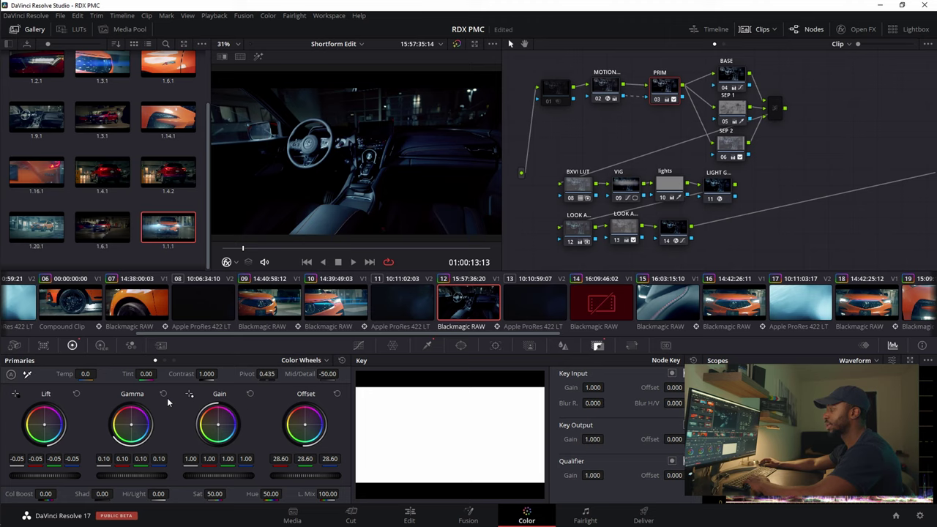
drag(132, 476, 154, 476)
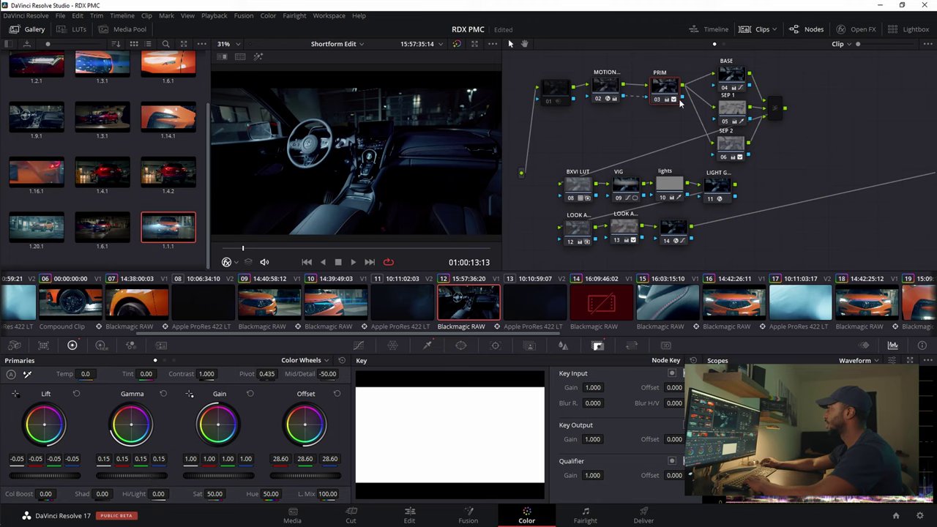
click(615, 87)
key(ctrl+d)
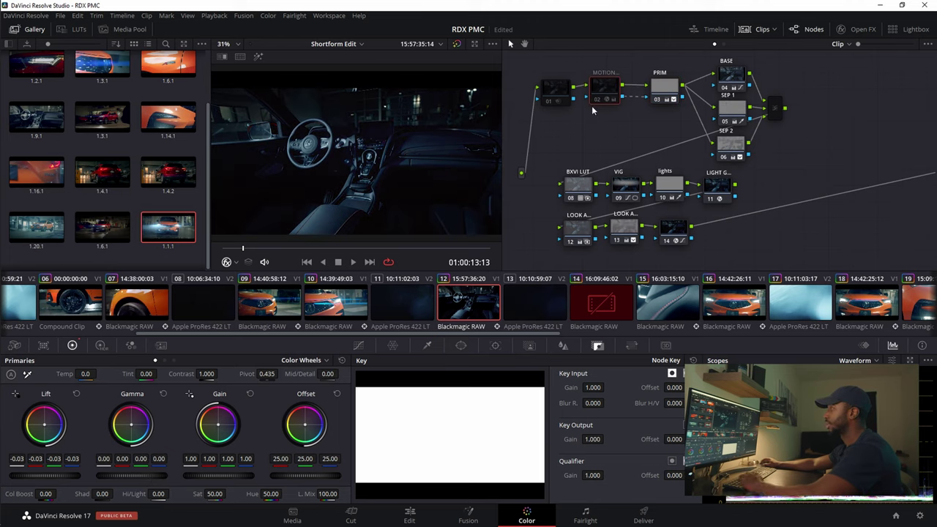
key(ctrl+d)
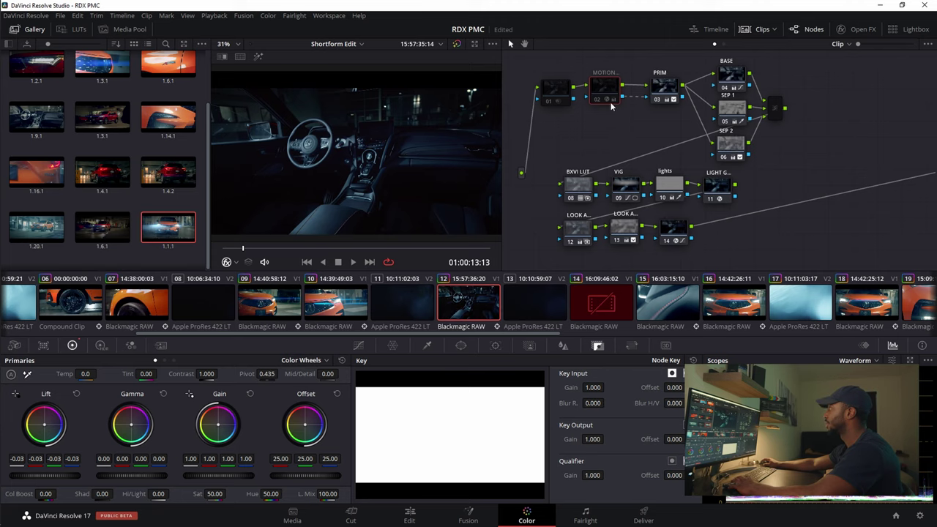
Step: Reset the MOTION node and apply Motion Trails to it, toggling it to compare
right_click(612, 106)
click(619, 123)
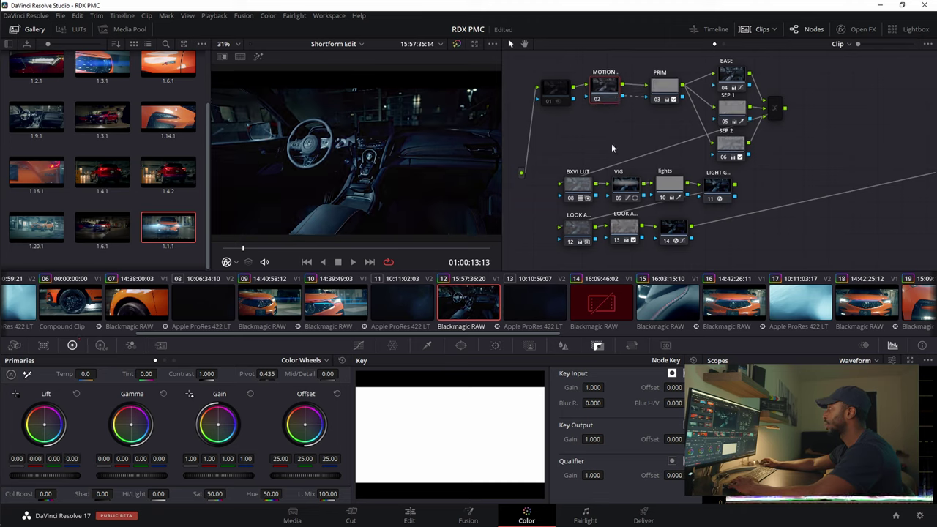
click(861, 28)
drag(786, 119, 570, 83)
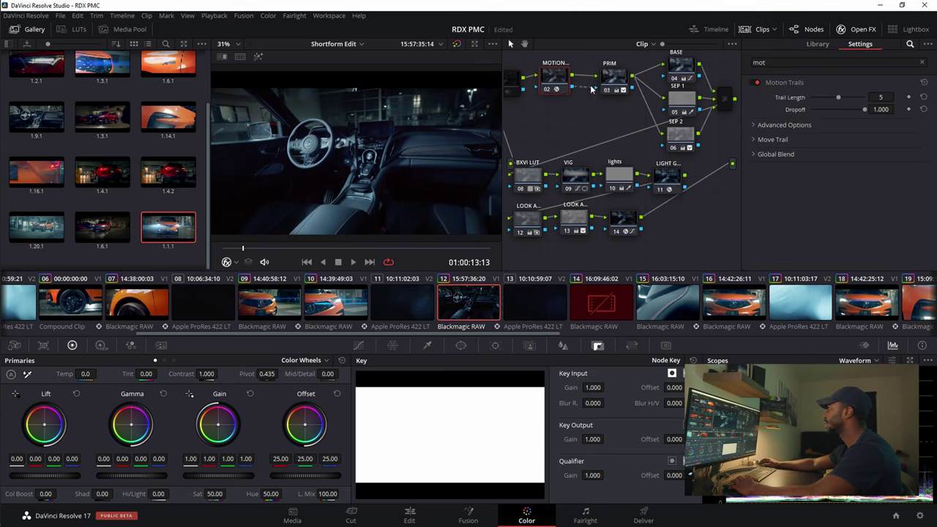
key(ctrl+d)
key(ctrl+d)
key(ctrl+d)
key(ctrl+d)
key(ctrl+d)
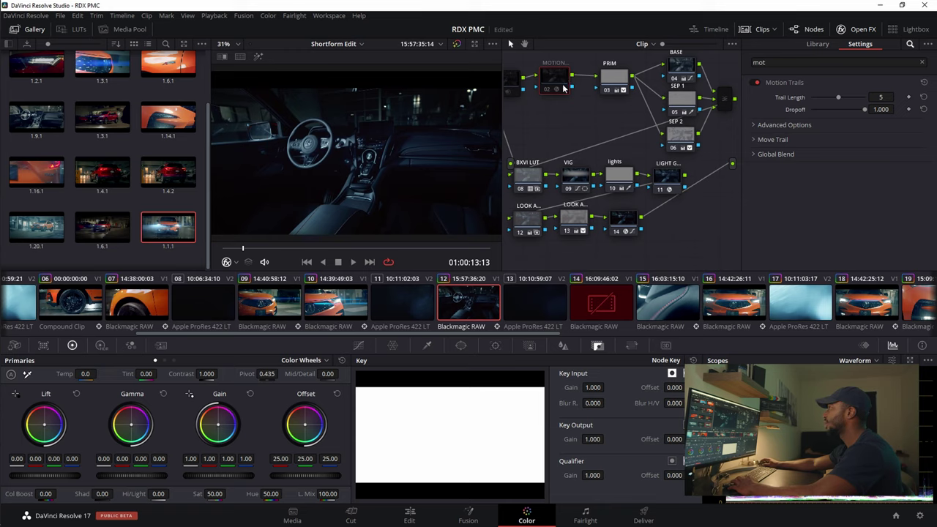
key(ctrl+d)
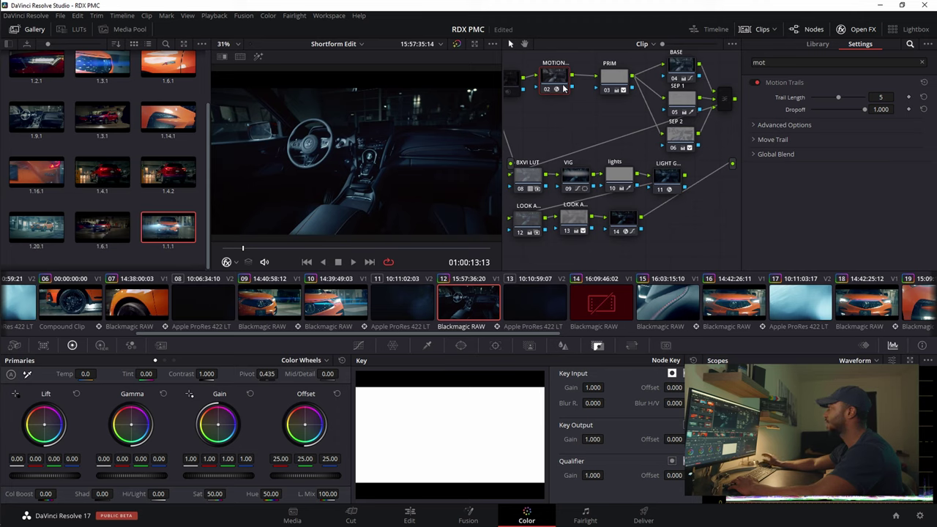
Step: Reset the PRIM node and set Gamma to 0.10 and Lift to 0.02
click(621, 79)
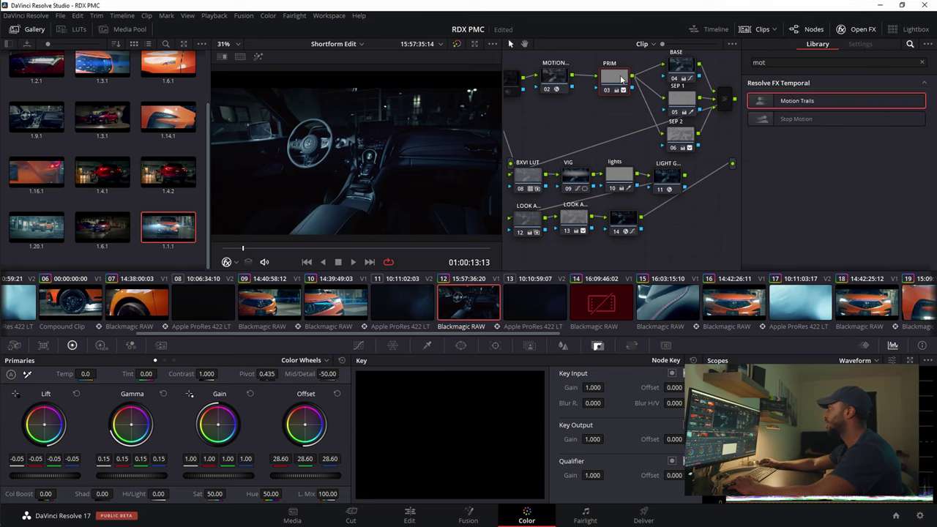
click(555, 79)
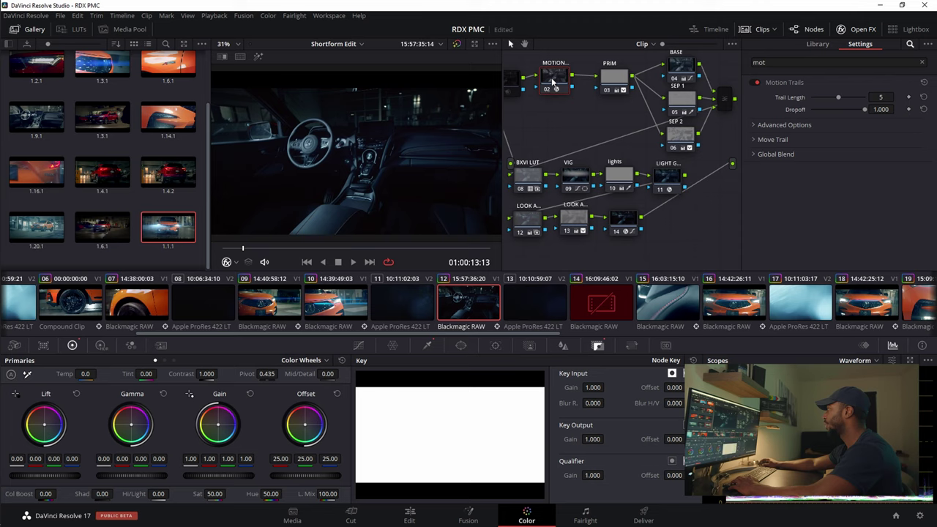
click(604, 83)
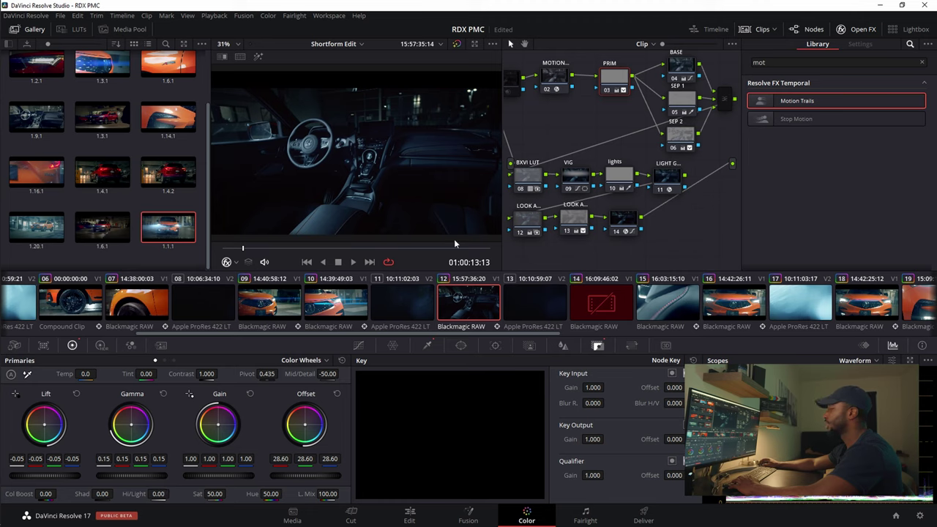
right_click(619, 86)
click(615, 116)
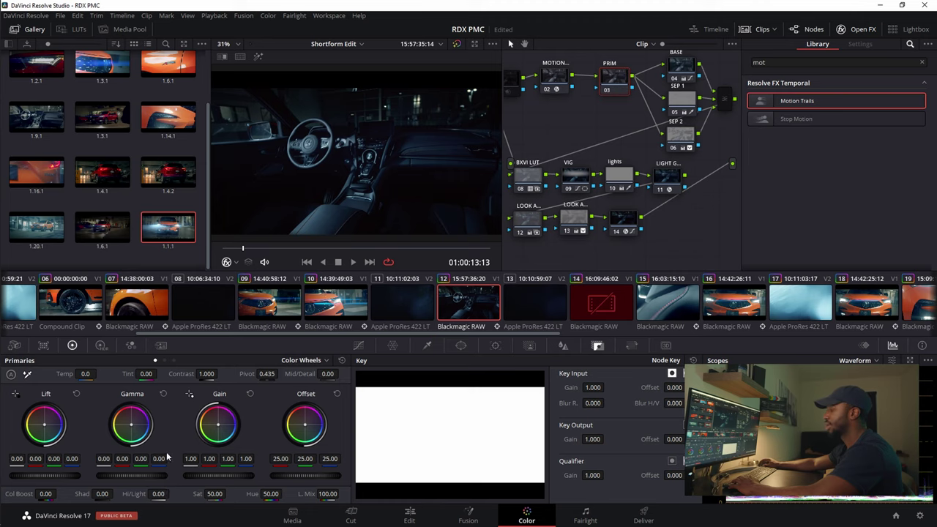
drag(126, 477, 139, 477)
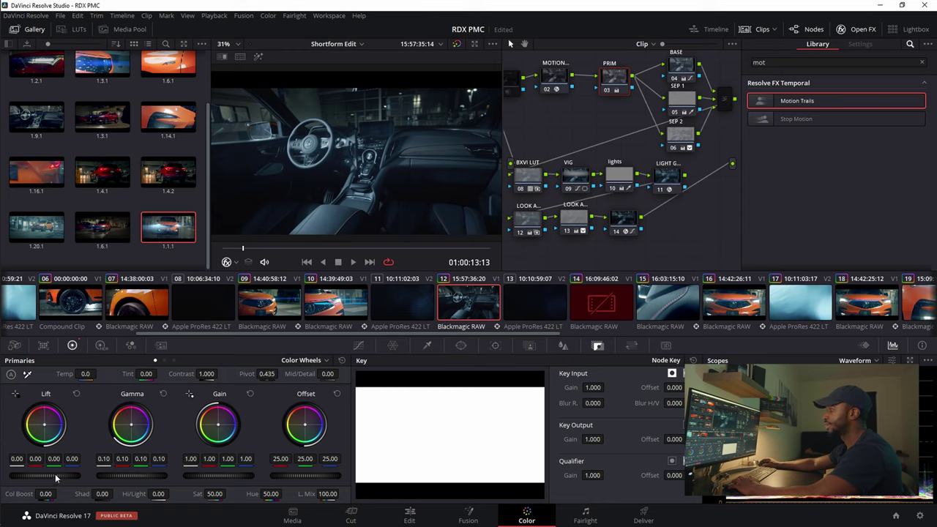
drag(40, 476, 45, 477)
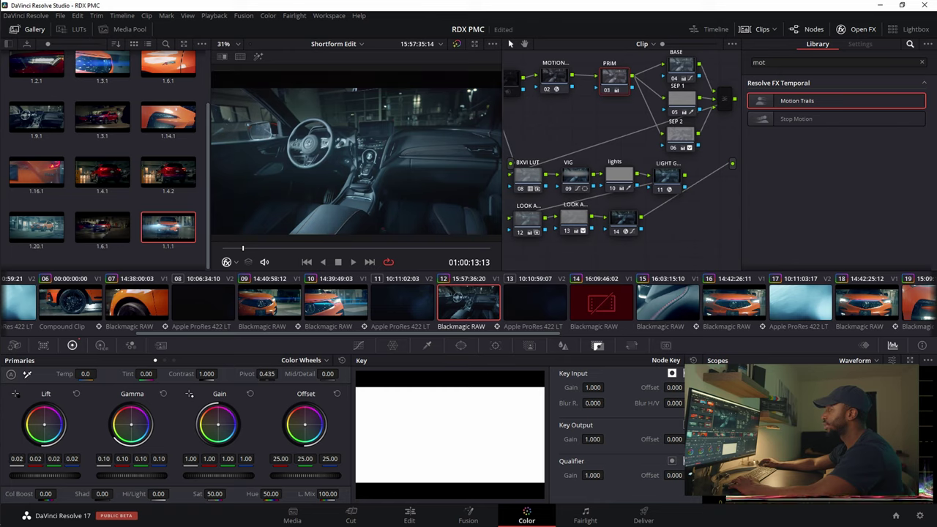
key(space)
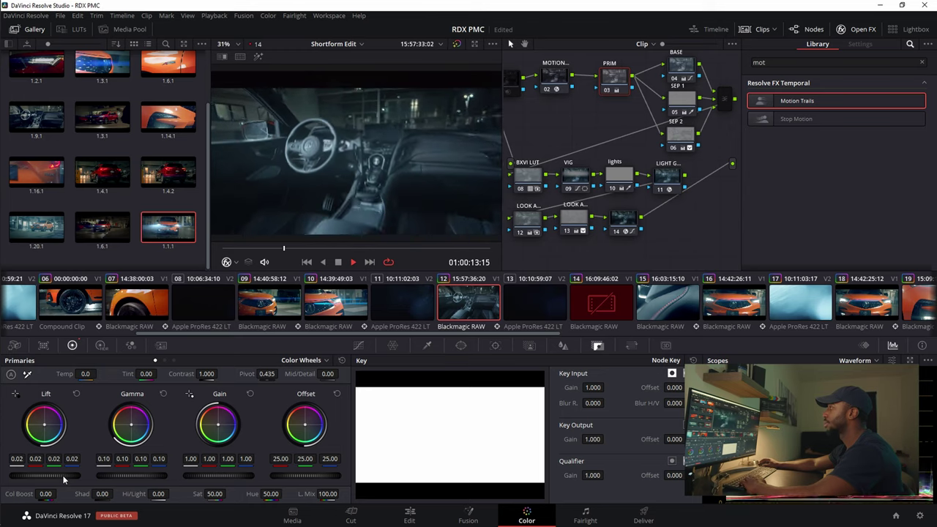
click(417, 516)
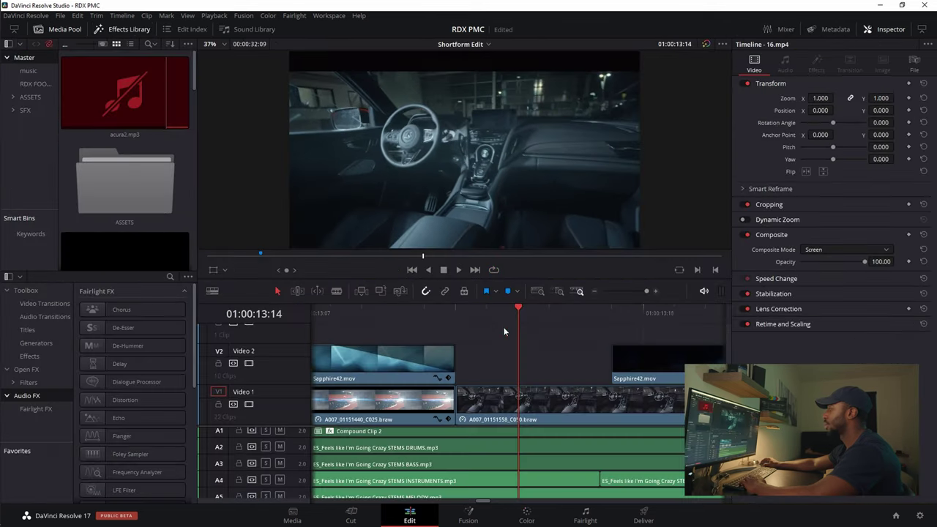
Step: Stabilize clip A007_01151558_C050 in Similarity mode via Inspector, then return to the Color page
right_click(531, 411)
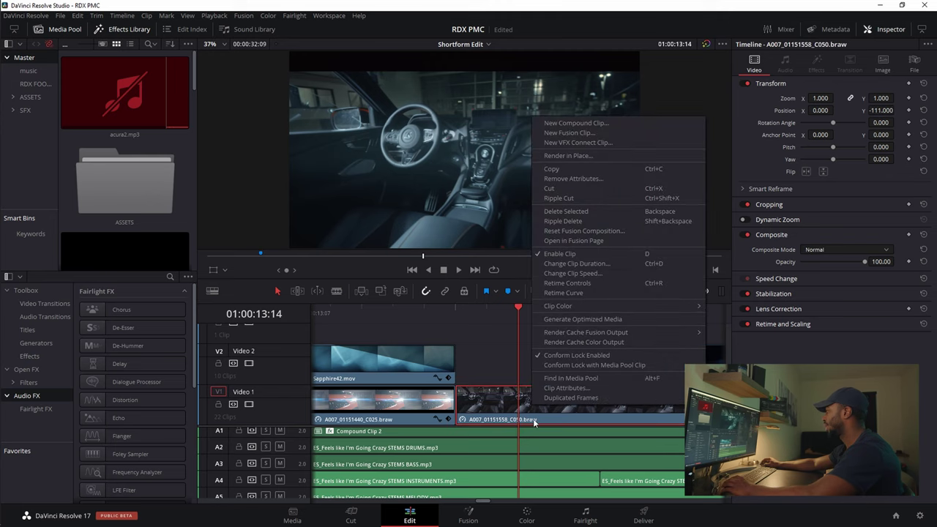
key(Escape)
click(800, 294)
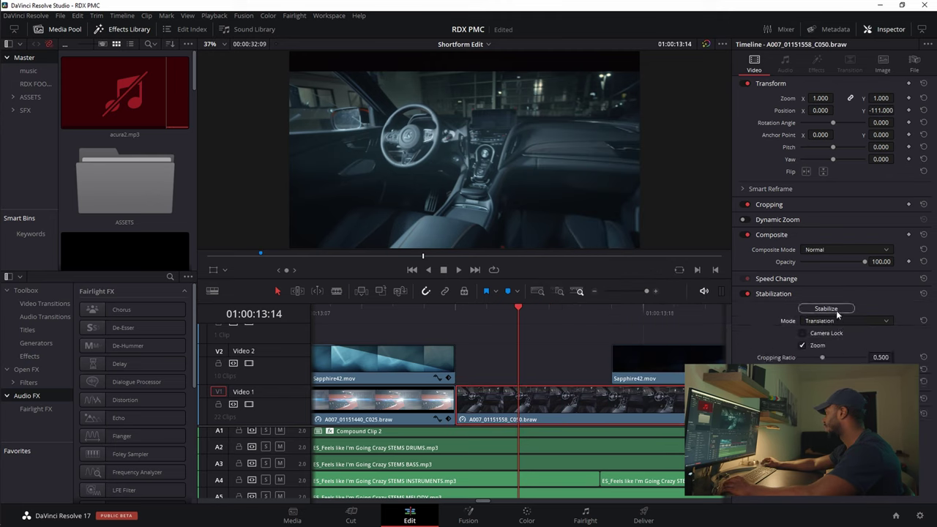
click(843, 321)
click(827, 341)
click(841, 309)
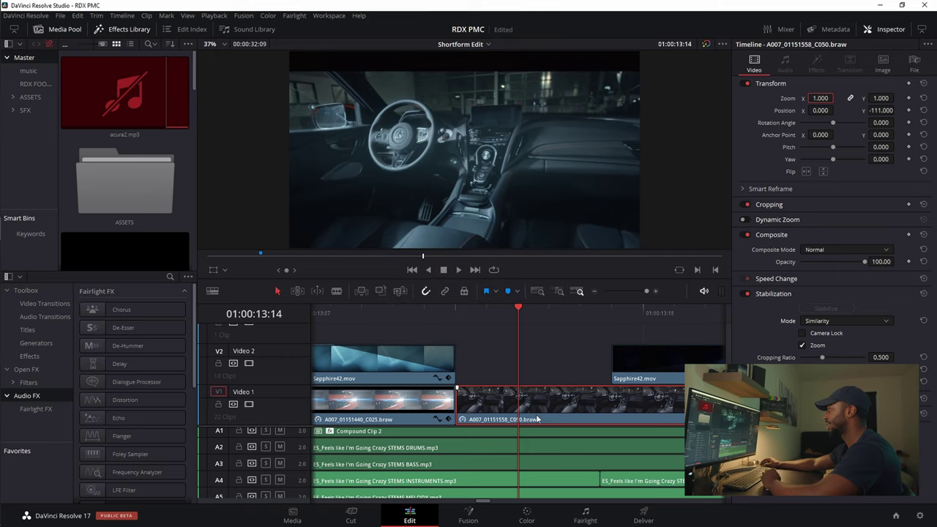
click(526, 512)
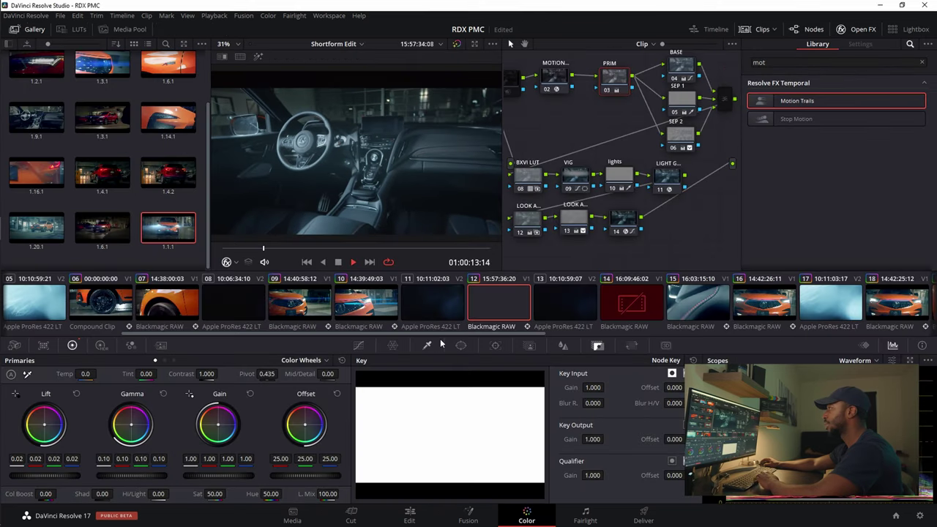
Step: Play the stabilized shot, compare with and without Motion Trails, leave them off, and load clip 25
key(space)
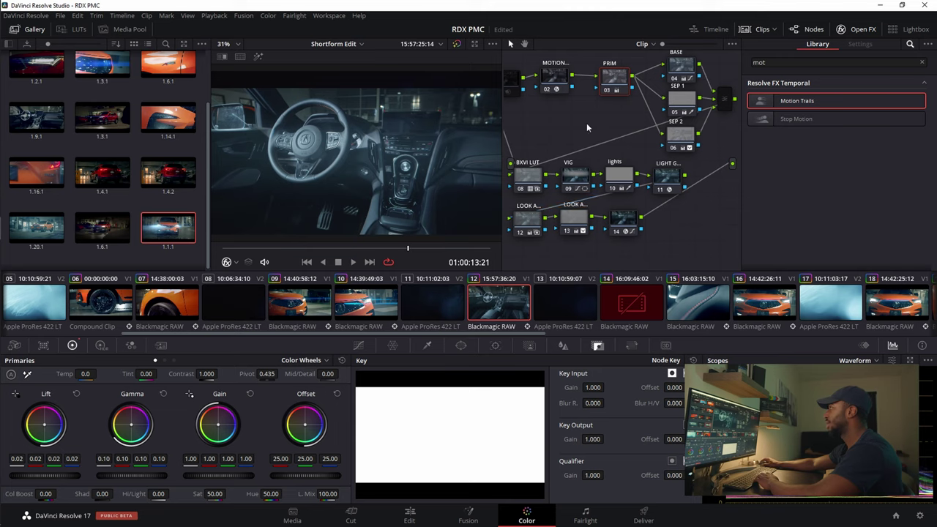
click(562, 89)
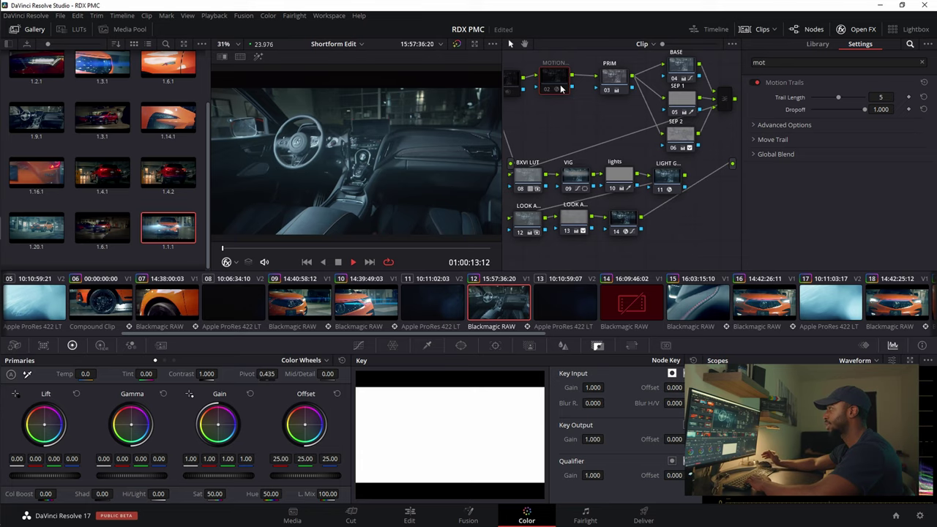
key(ctrl+d)
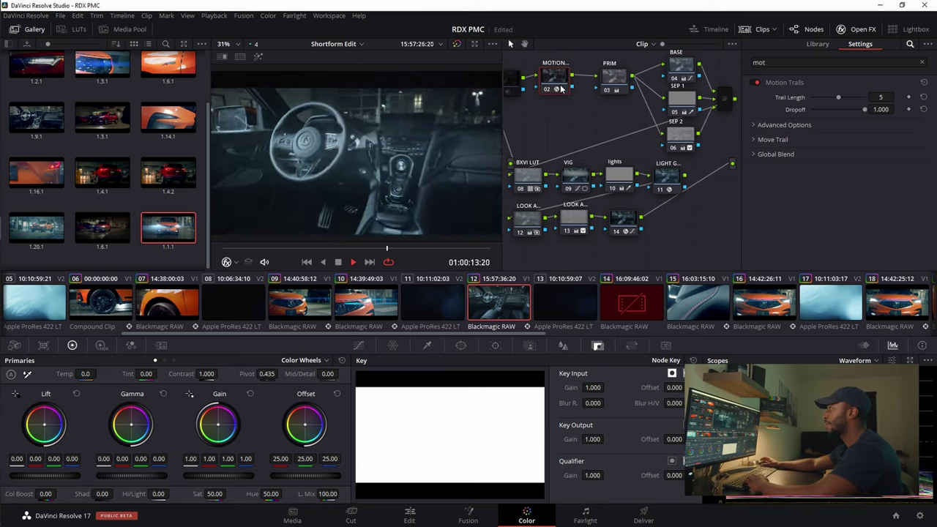
key(ctrl+d)
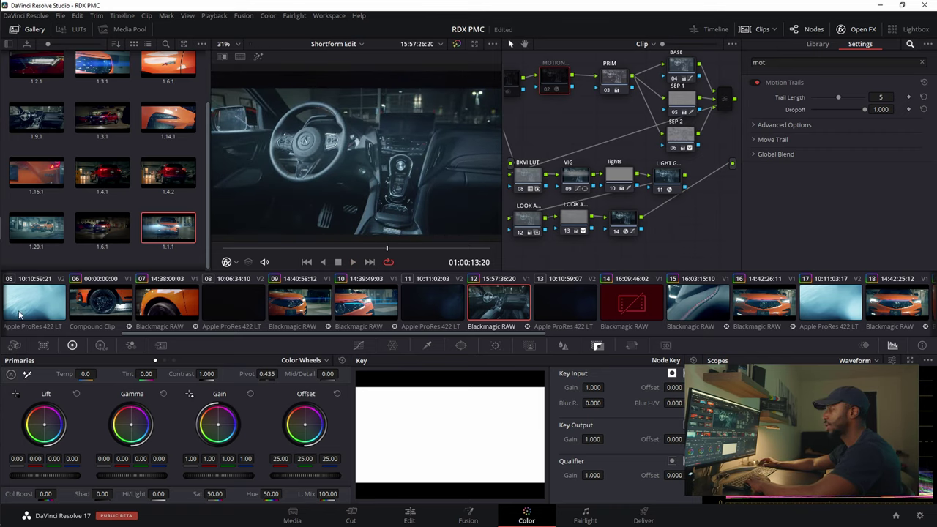
scroll(731, 296, down, 5)
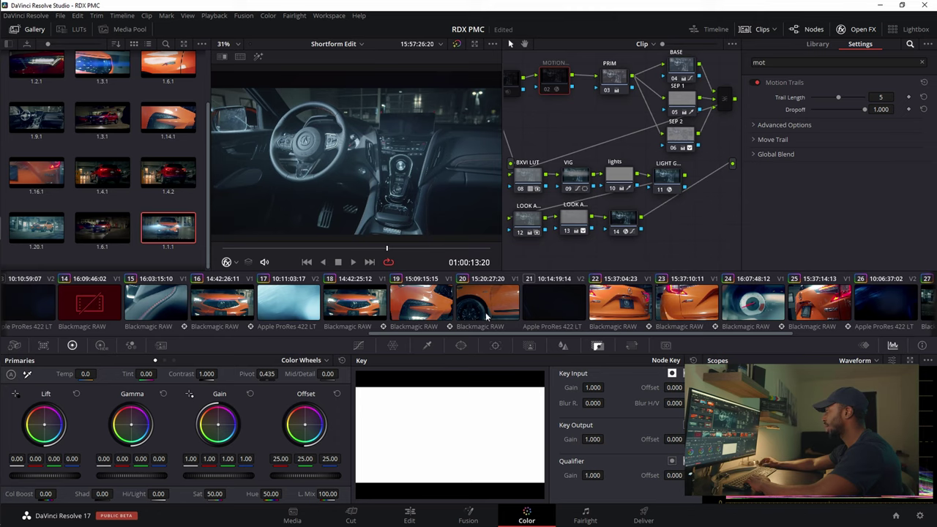
scroll(519, 316, down, 3)
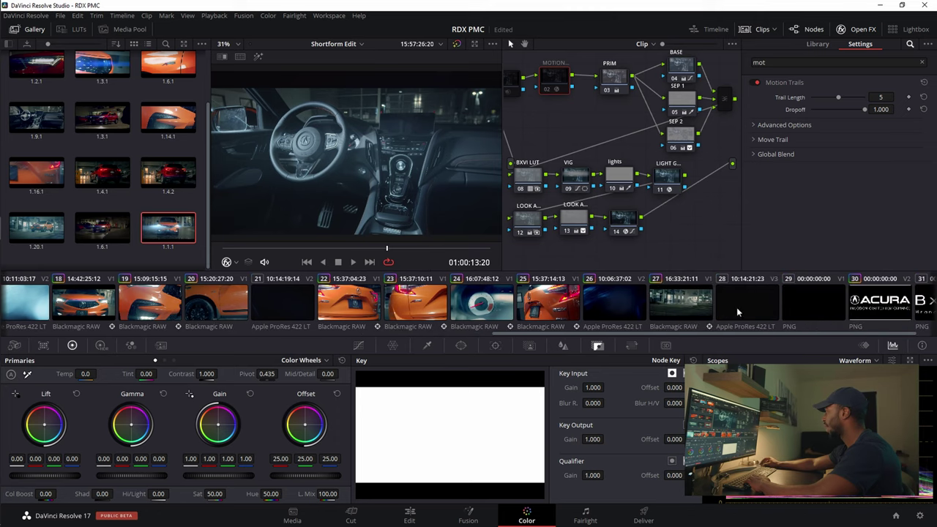
click(545, 301)
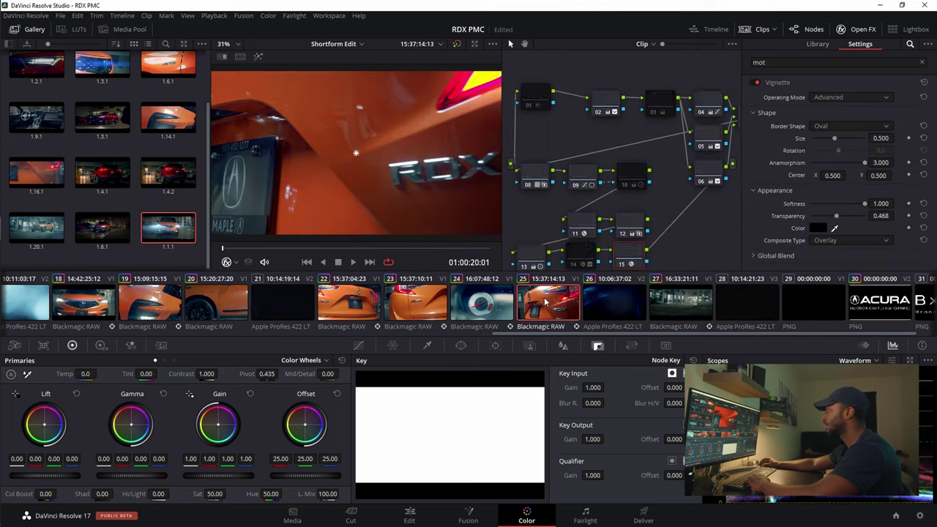
Step: Play the RDX badge clip, hide the stills gallery, and open clip 22 on the Edit page
key(space)
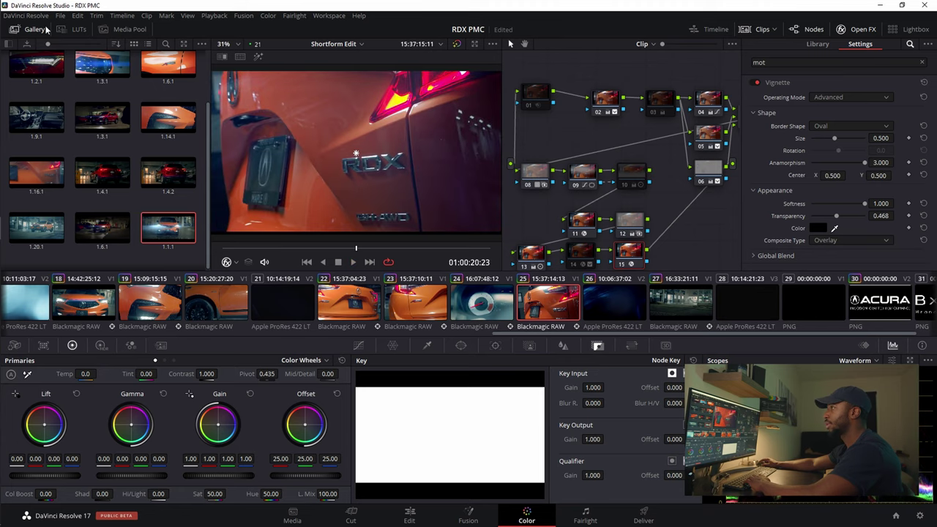
click(44, 29)
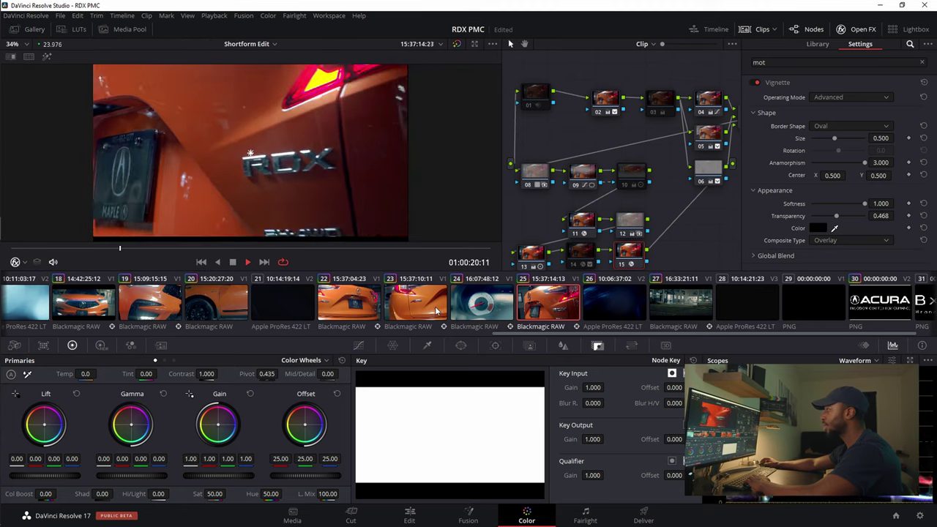
click(348, 302)
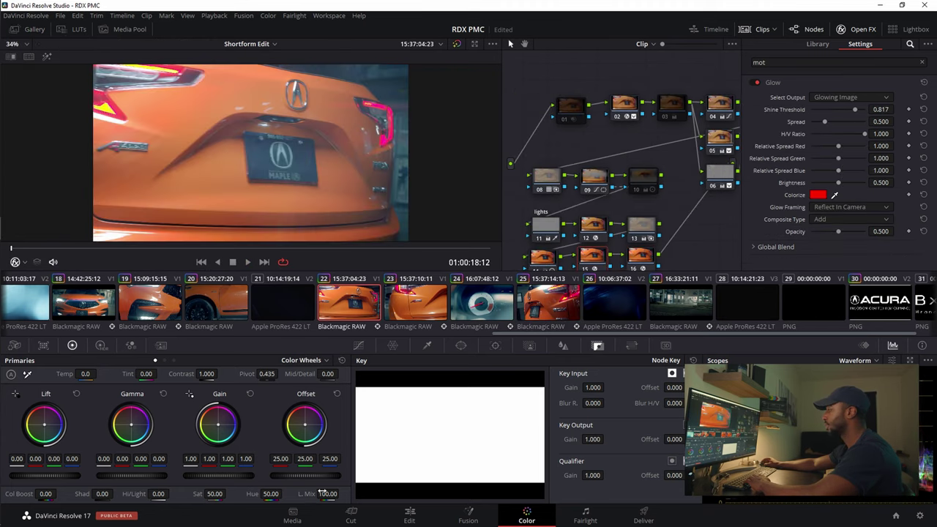
click(401, 519)
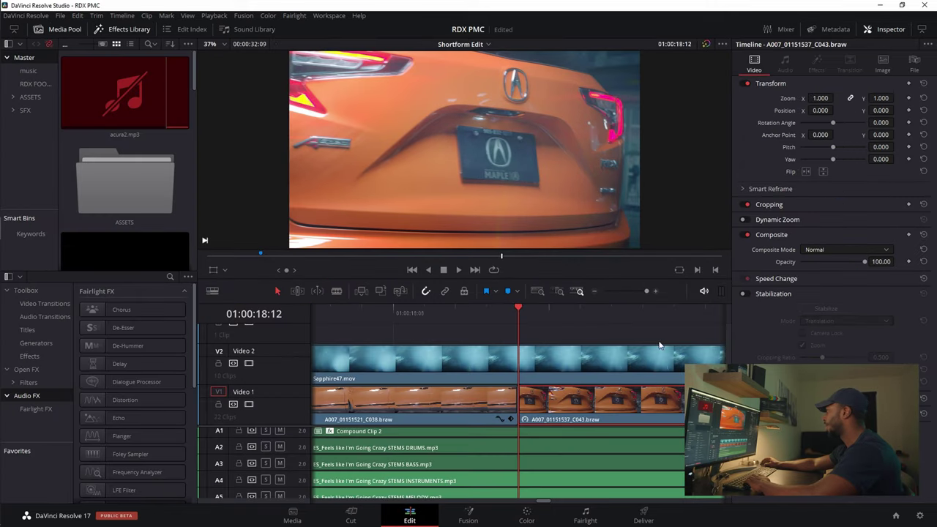
Step: Toggle stabilization on and off, reset Timeline Output Blanking, and return to the Color page
click(744, 294)
click(744, 294)
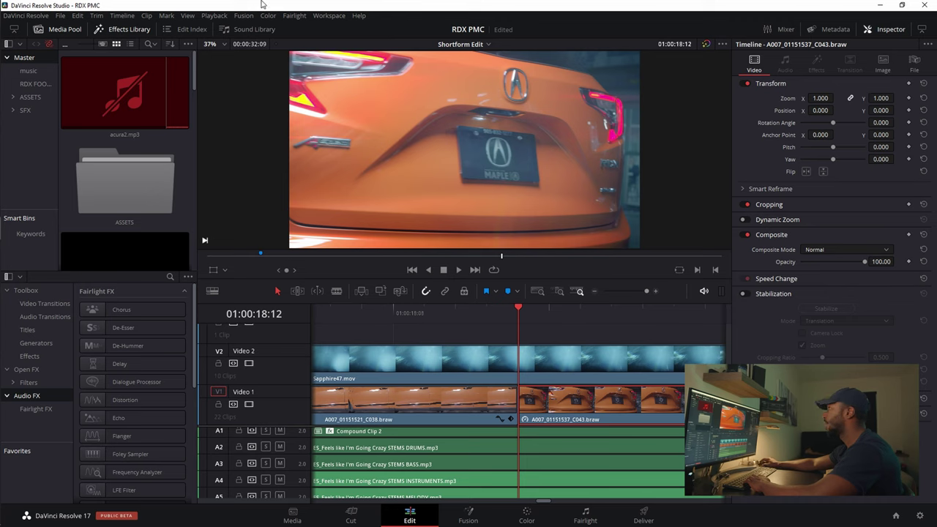
click(122, 16)
mouse_move(214, 401)
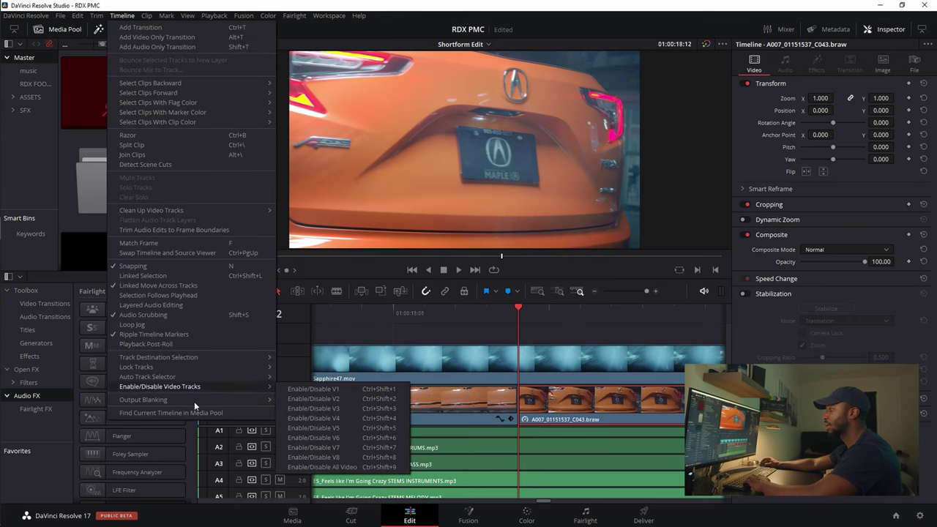
click(295, 483)
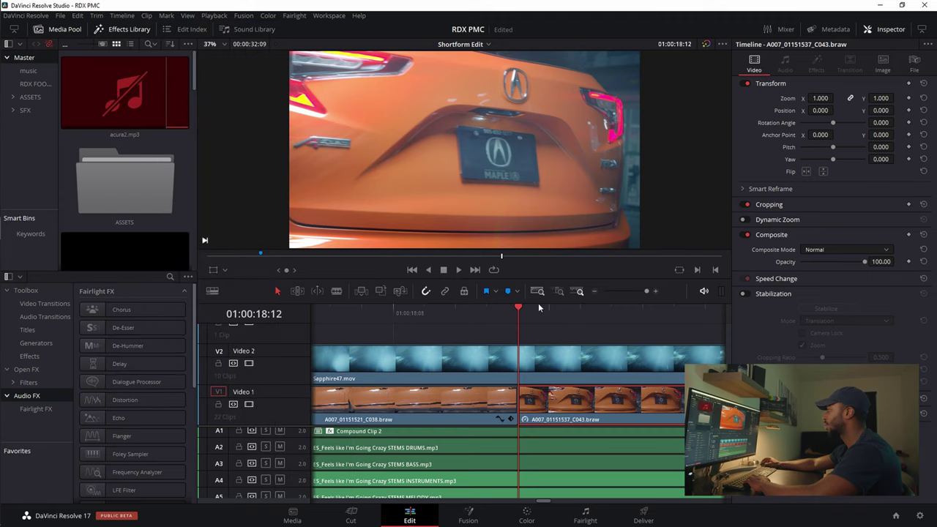
click(526, 514)
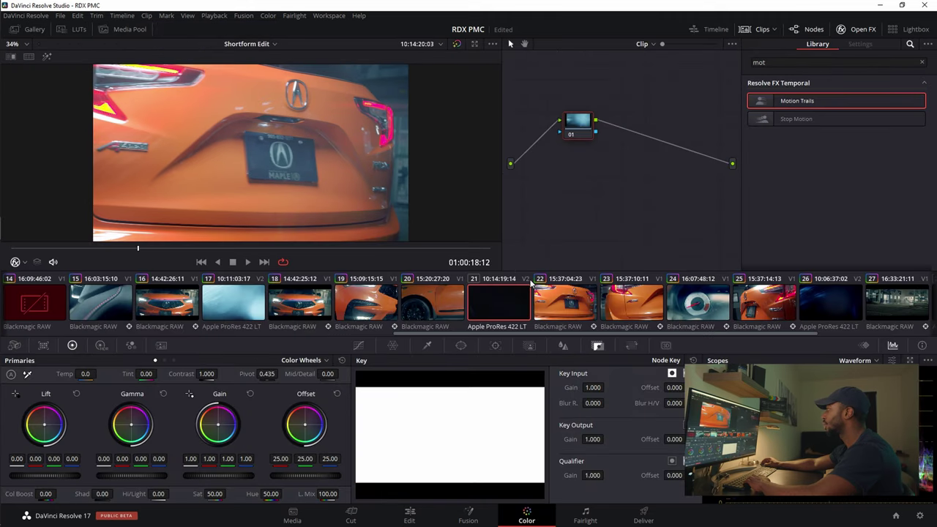
Step: Select clip 22, scrub back to the rear-badge frame, and clear the effects search
click(558, 309)
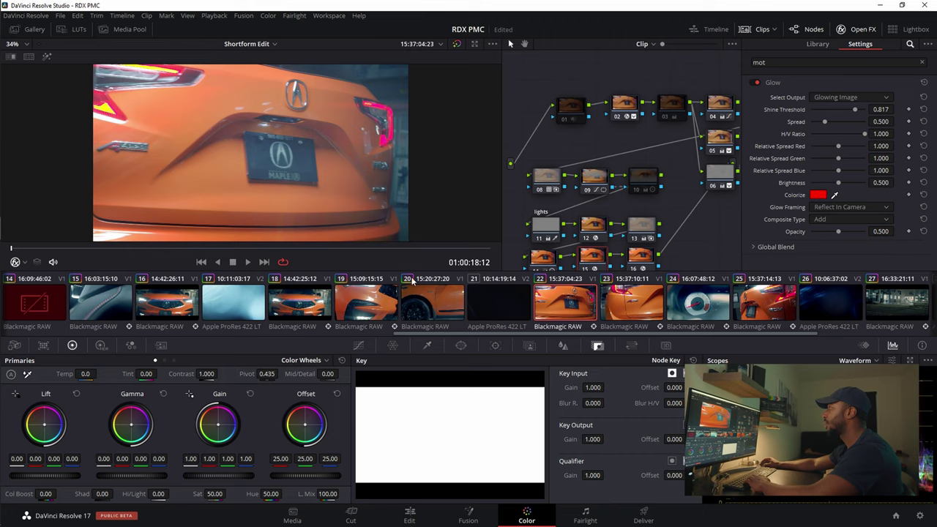
drag(418, 253, 329, 273)
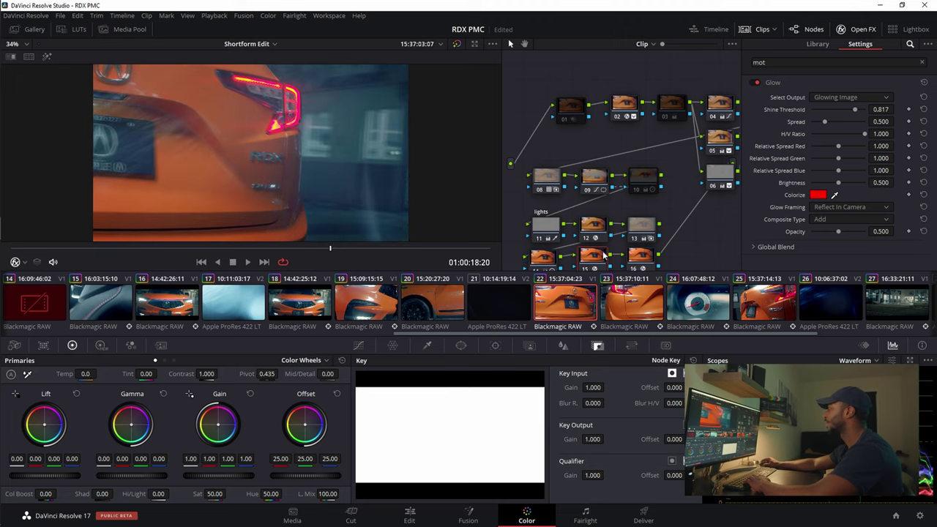
scroll(605, 255, down, 1)
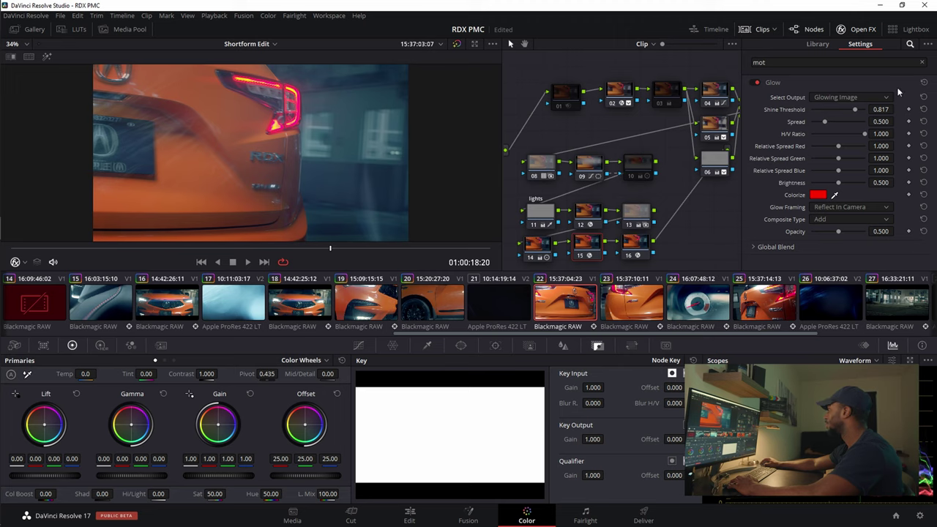
click(923, 64)
Step: Reset node 15 and apply a fresh Glow effect to it
right_click(593, 249)
click(622, 337)
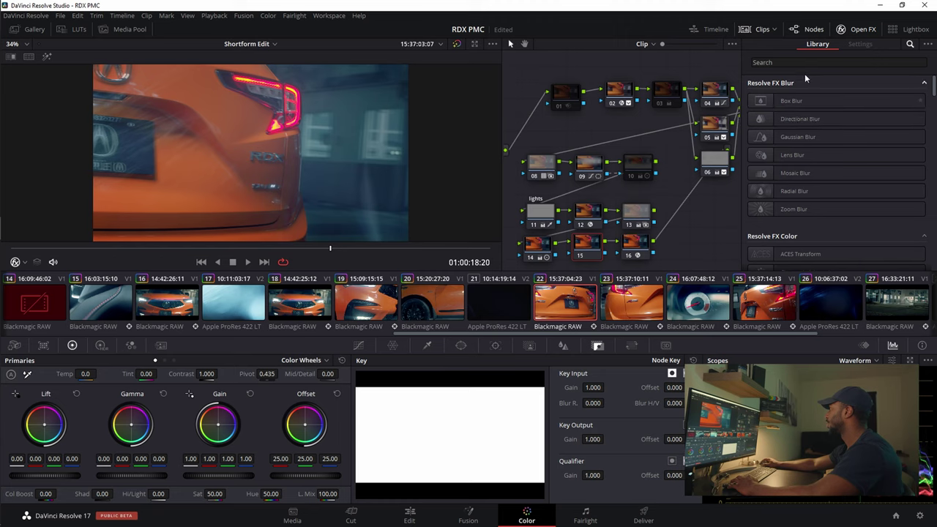
text(glow)
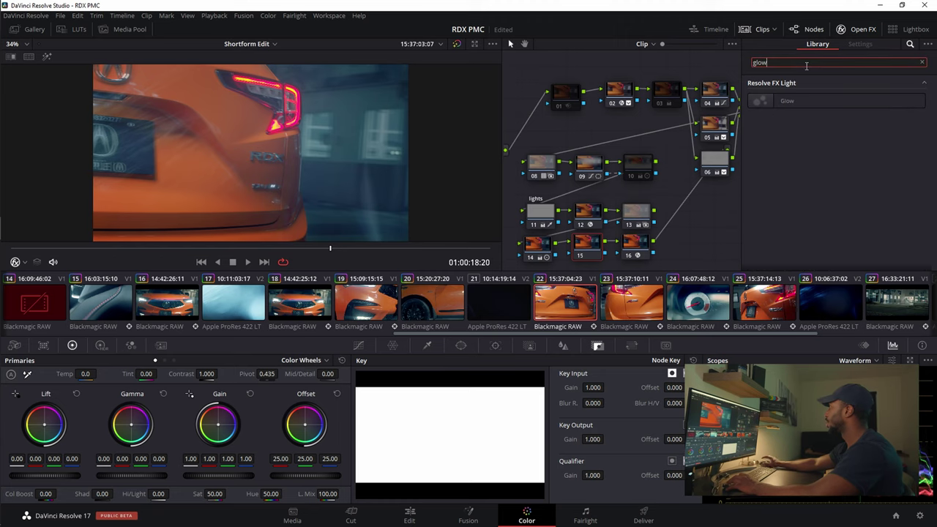
drag(803, 101, 589, 246)
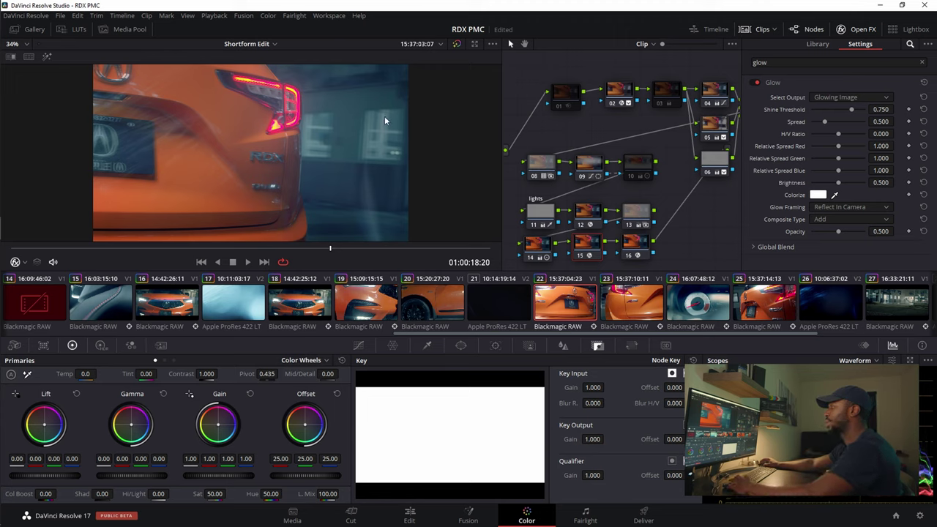
Step: On the taillight frame, set Glow's H/V Ratio to 1.000 and compare with node 15 toggled
drag(325, 256, 290, 249)
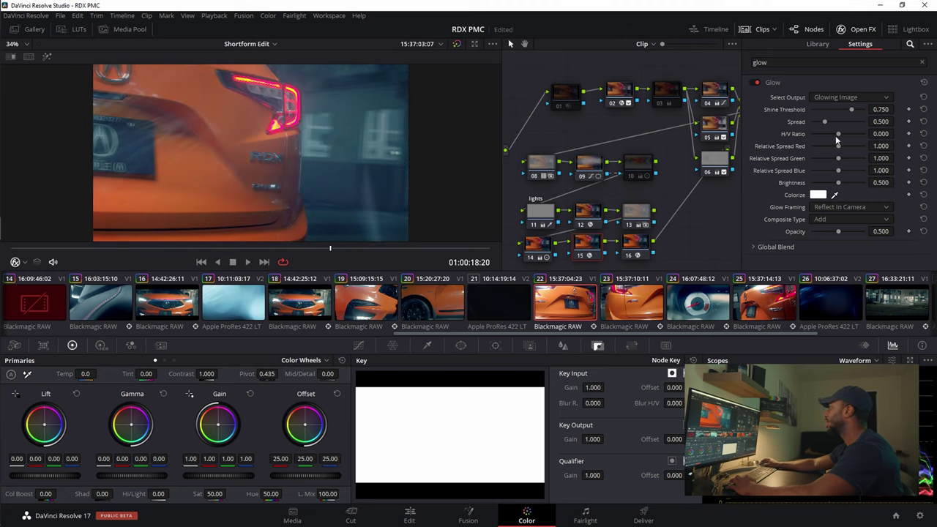
drag(837, 135, 853, 135)
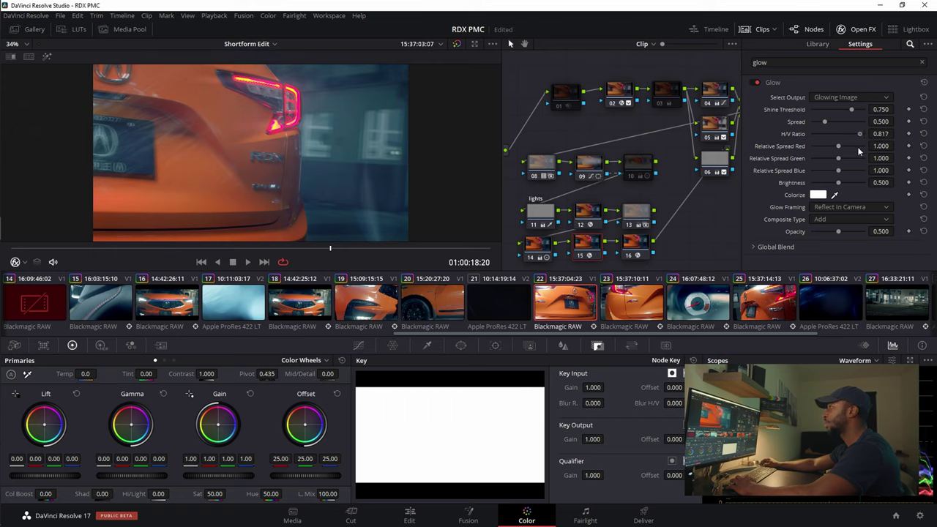
key(ctrl+d)
key(ctrl+d)
key(ctrl+d)
key(ctrl+d)
key(ctrl+d)
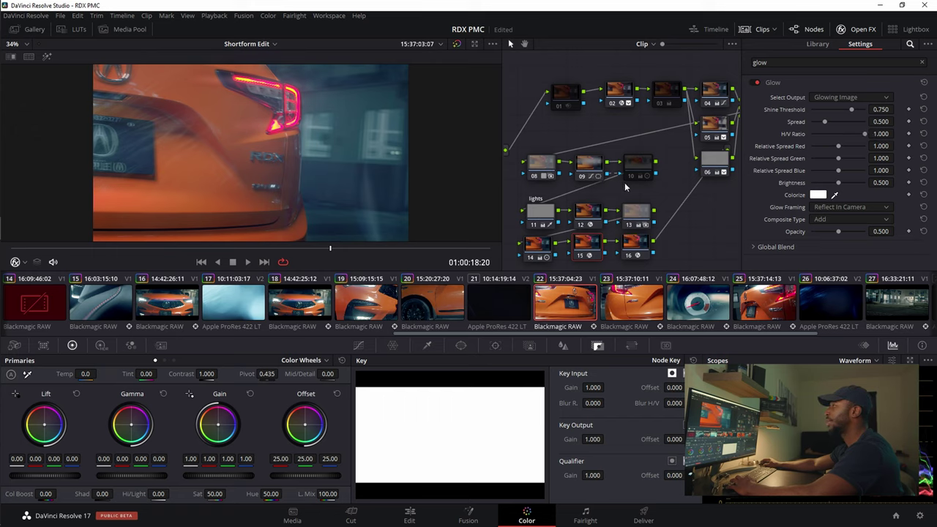
key(ctrl+d)
key(ctrl+d)
key(ctrl+d)
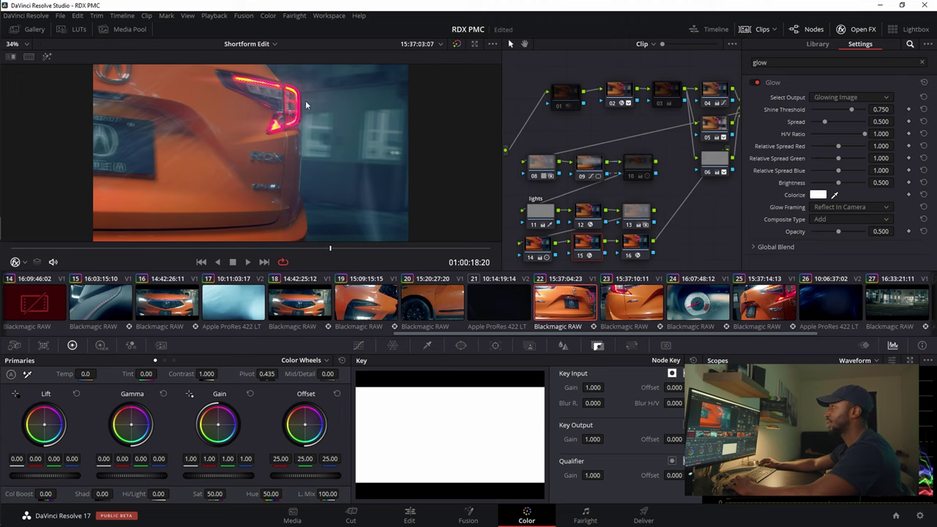
Step: Set the Glow Colorize colour on node 15 to pure red
click(819, 195)
click(358, 218)
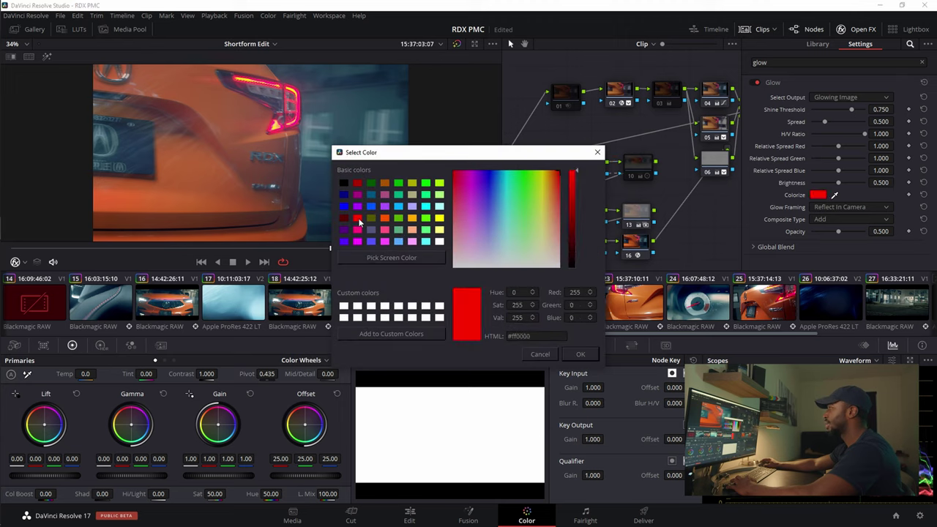
click(577, 355)
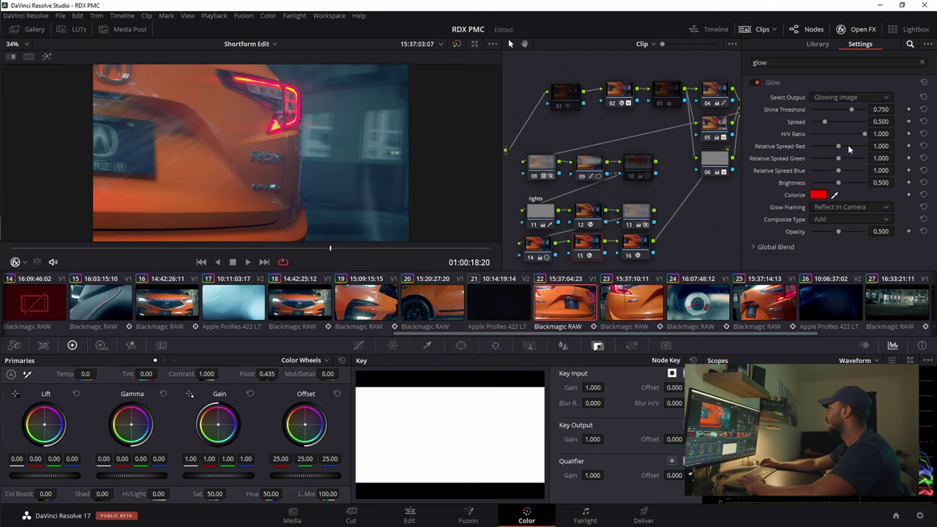
Step: Adjust the glow's Shine Threshold, settling at 0.826
drag(852, 110, 845, 111)
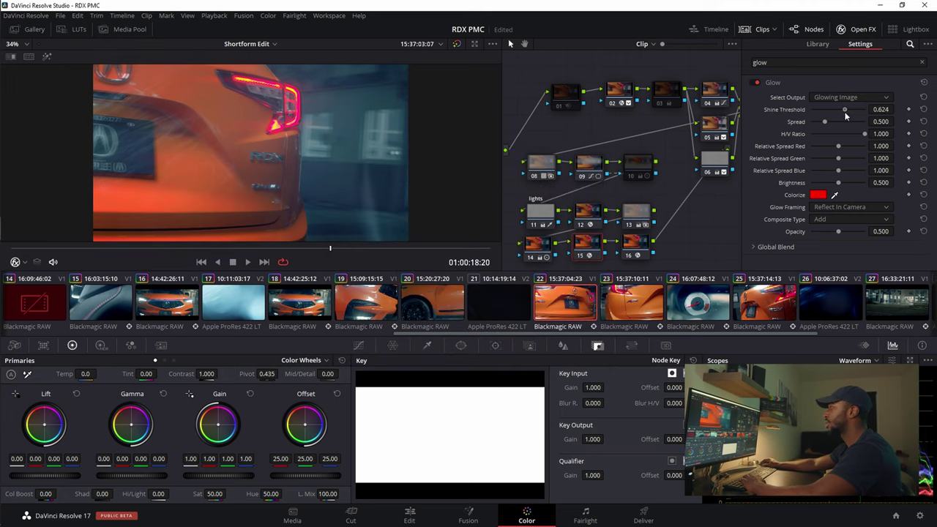
drag(847, 112, 853, 116)
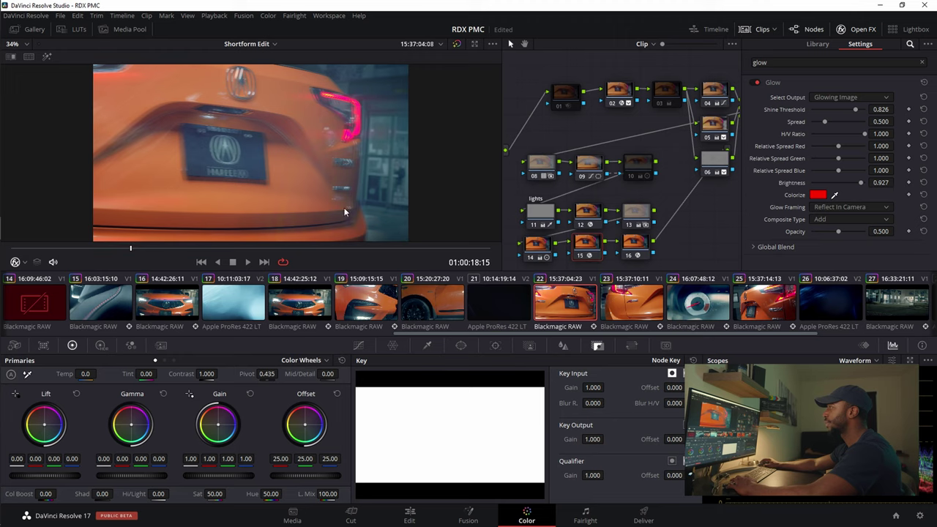
click(461, 345)
Step: Add a Circle window on node 15 as a wide oval over the badge (aspect 80.5, pan 52.69)
click(373, 422)
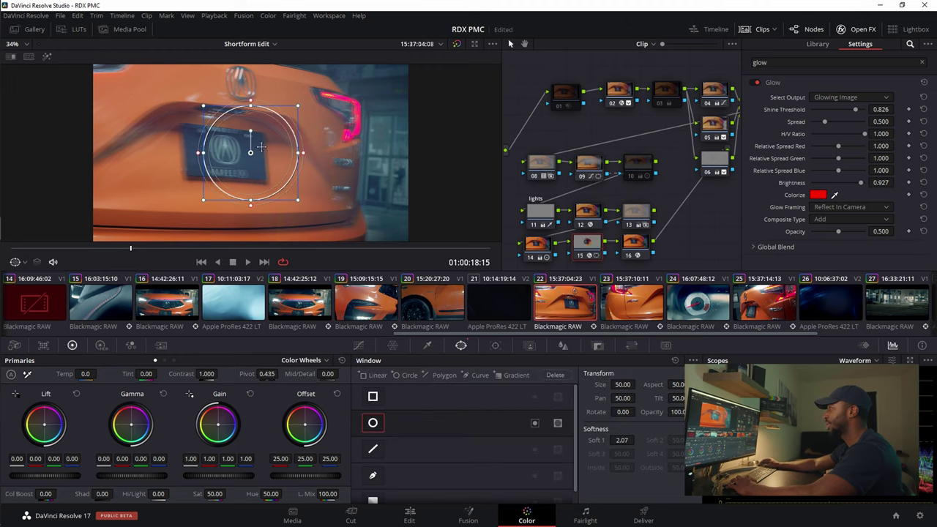
drag(300, 159, 358, 118)
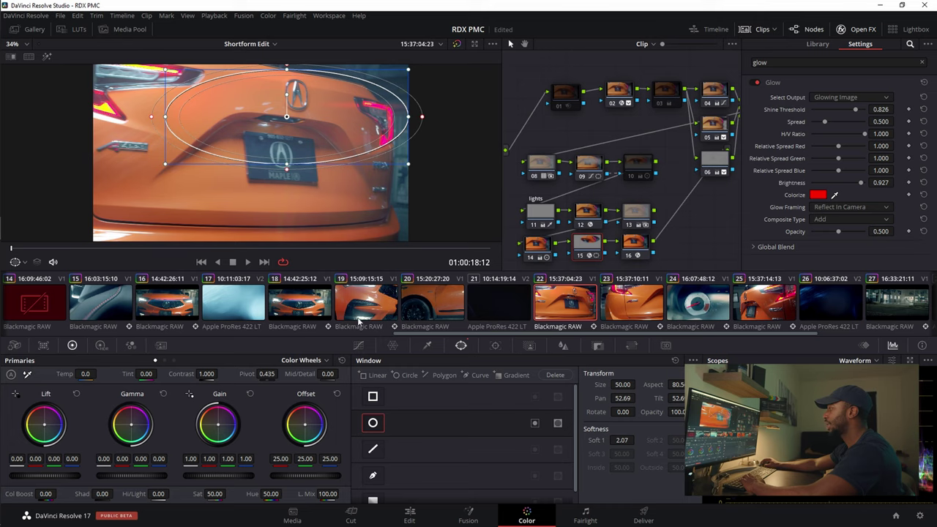
click(358, 345)
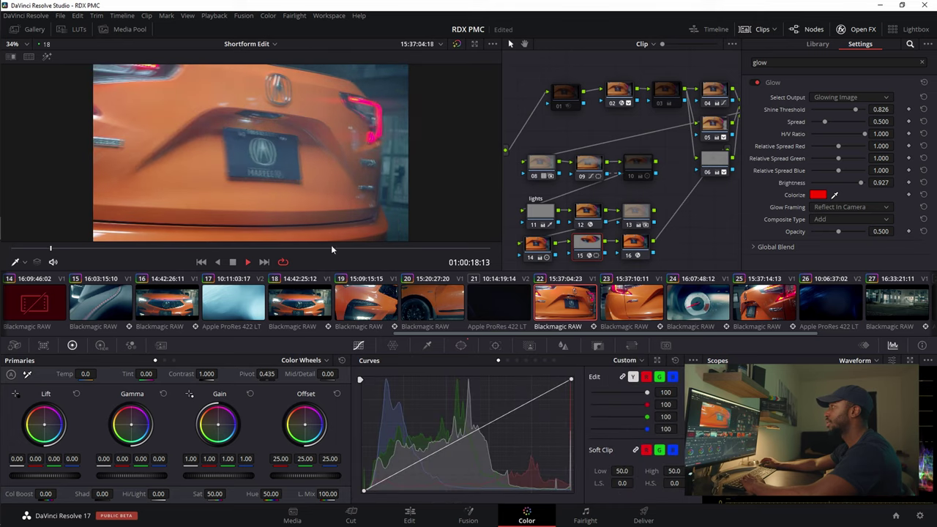
key(space)
key(space)
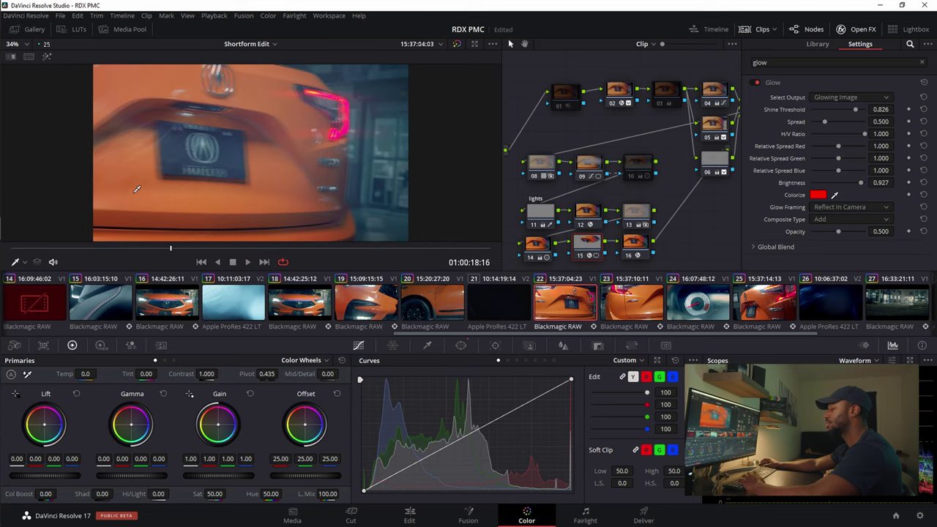
key(space)
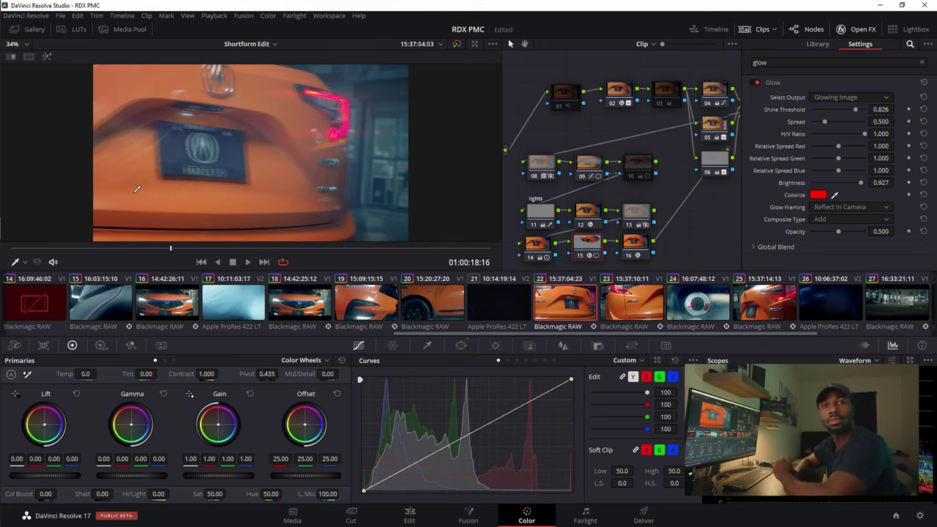